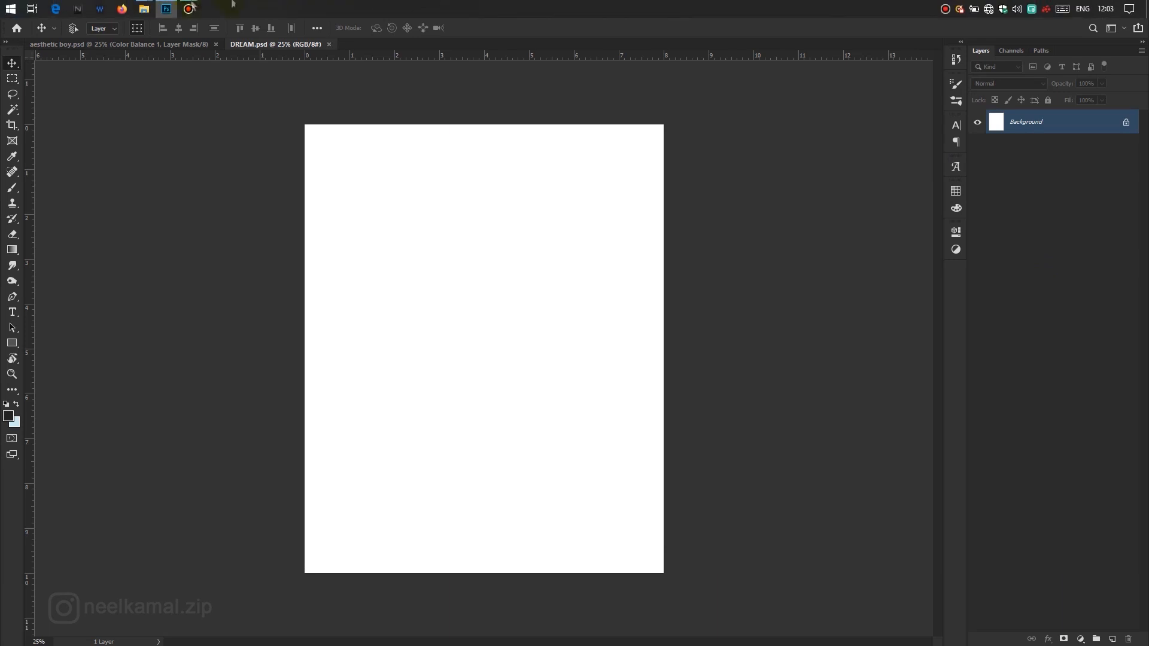
Step: Place the photo of the jumping person from the dream folder into DREAM.psd and enlarge it to about 8.5 × 12.7 in, covering the canvas
mouse_move(149, 5)
left_click(94, 71)
left_click(661, 109)
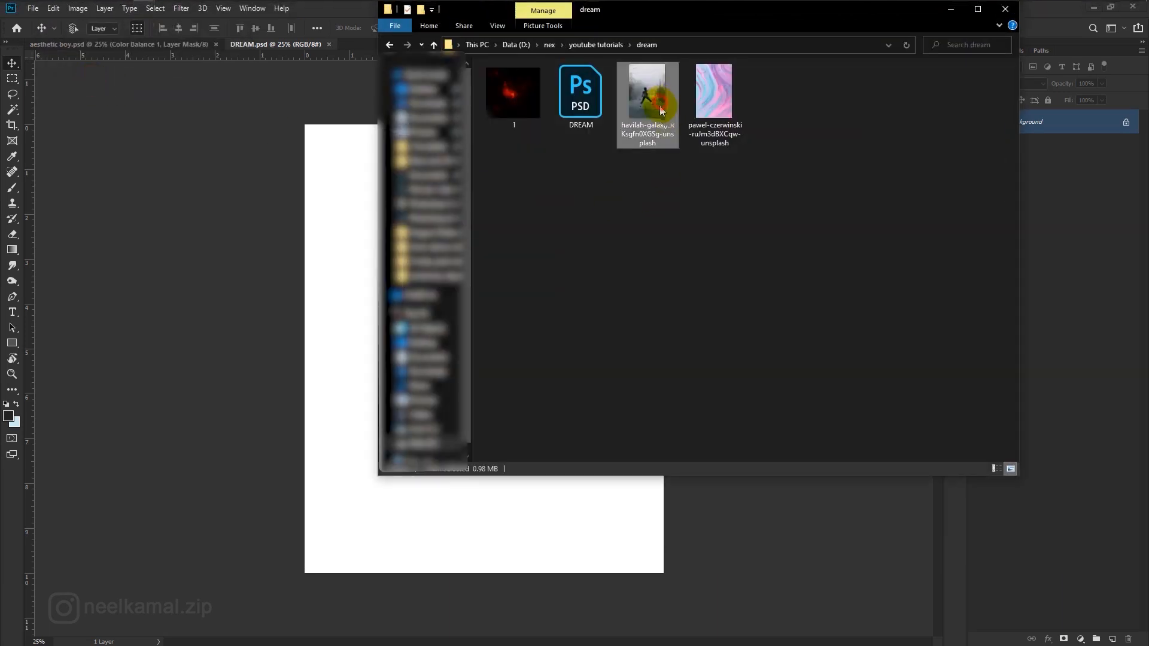
left_click_drag(647, 114, 345, 359)
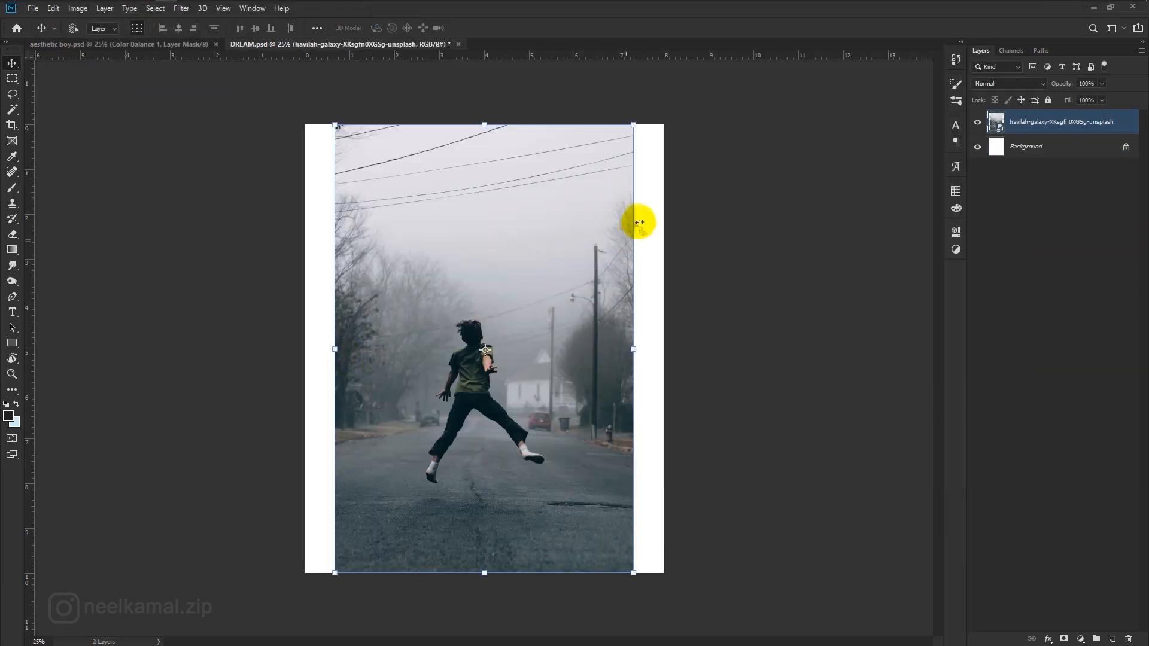
left_click_drag(633, 126, 714, 90)
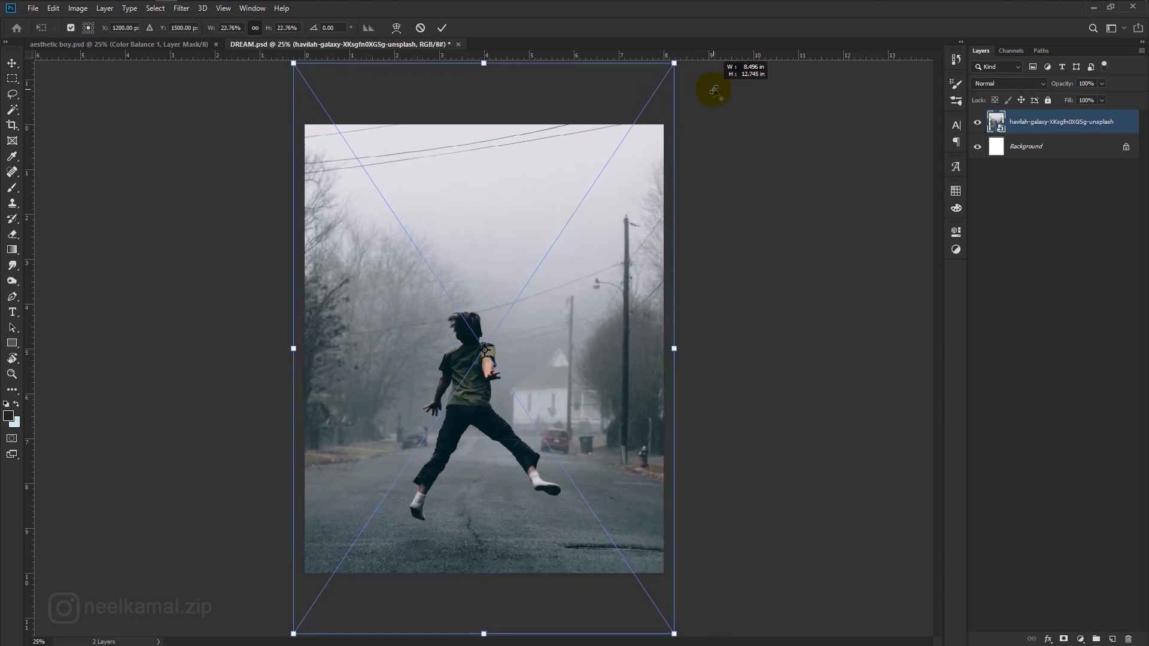
left_click_drag(583, 368, 591, 364)
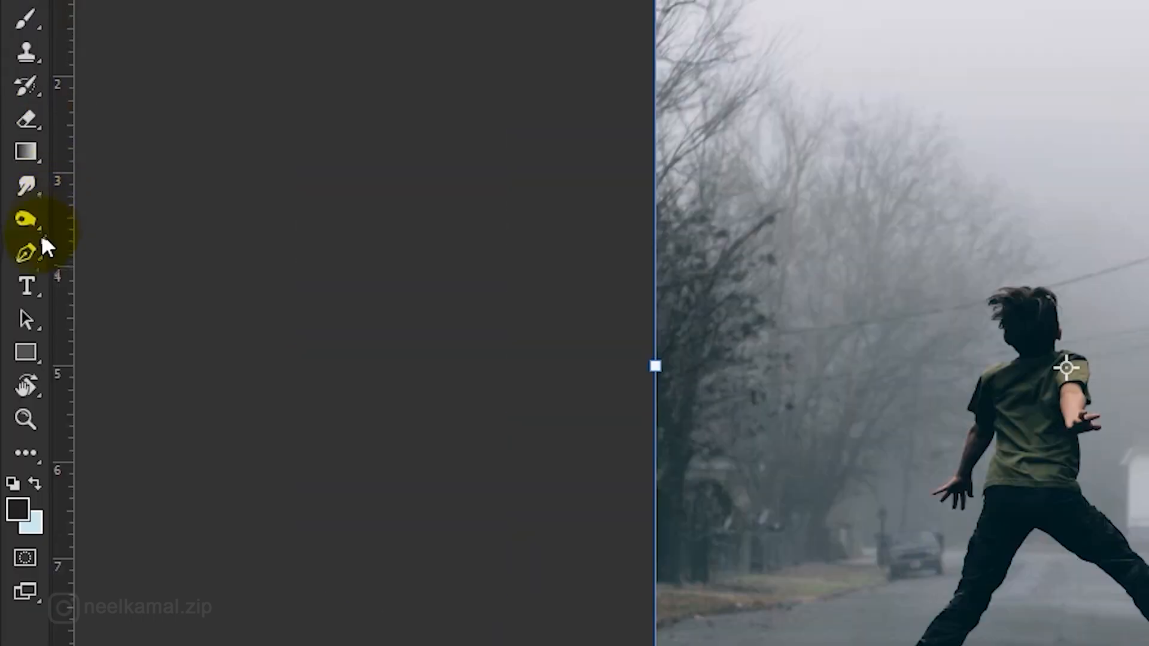
Step: Trace a closed Pen tool path around the jumping person's whole outline, starting and ending at the lower foot's sock
left_click(27, 256)
scroll(441, 525, "up", 15)
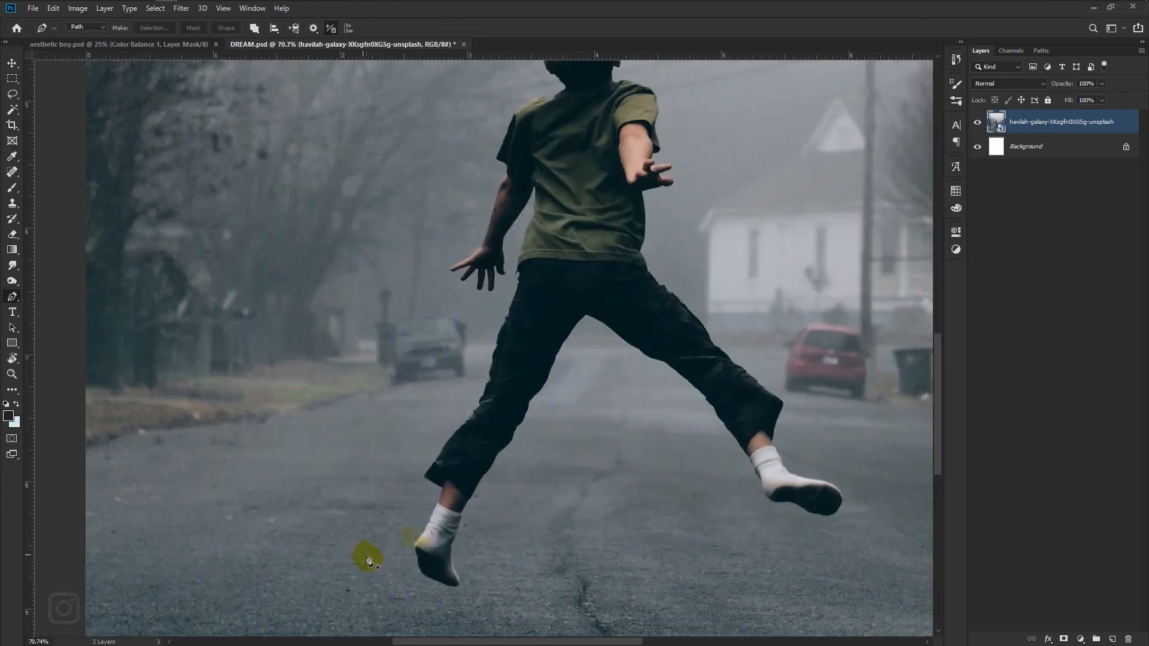
scroll(444, 500, "up", 6)
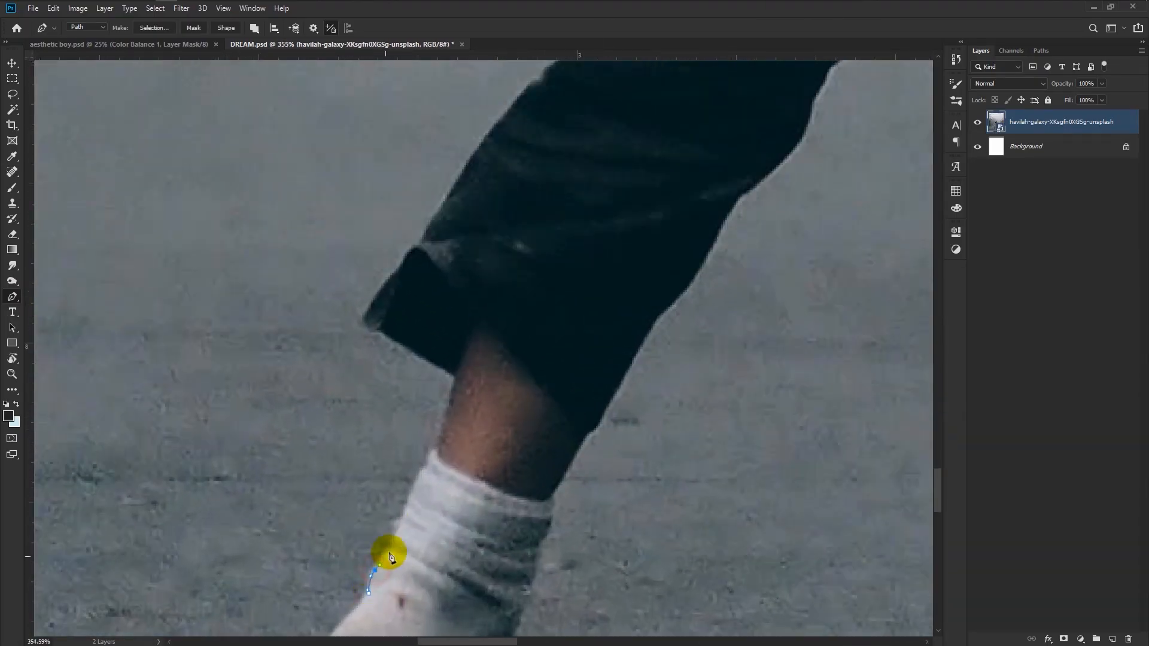
scroll(477, 154, "up", 15)
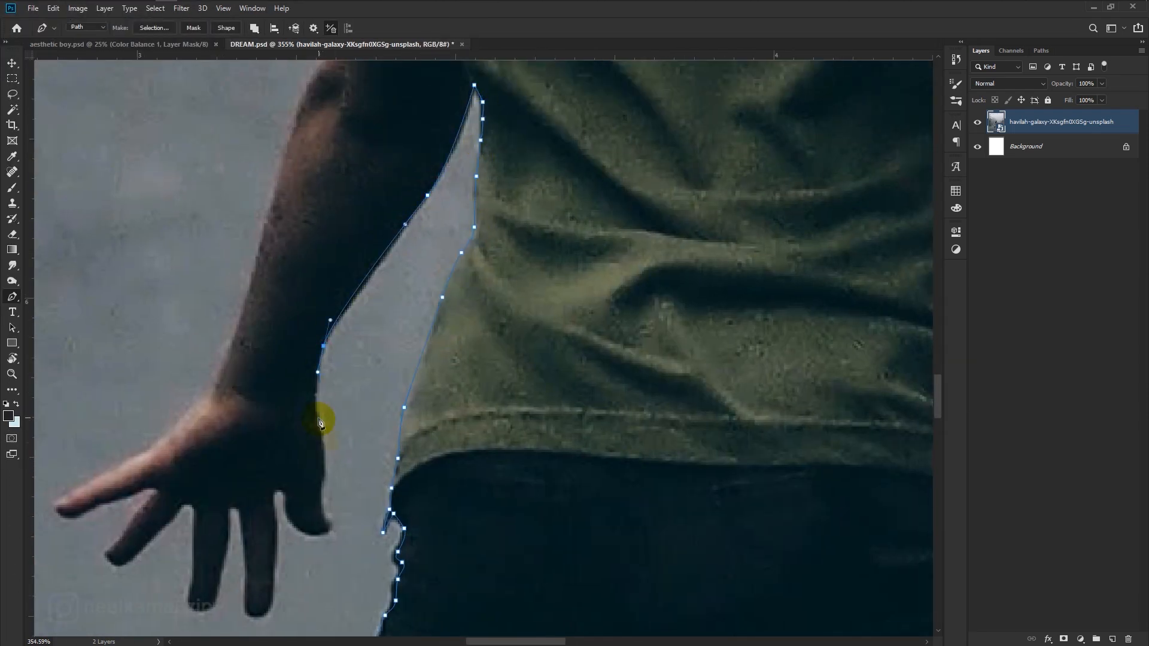
scroll(320, 423, "up", 5)
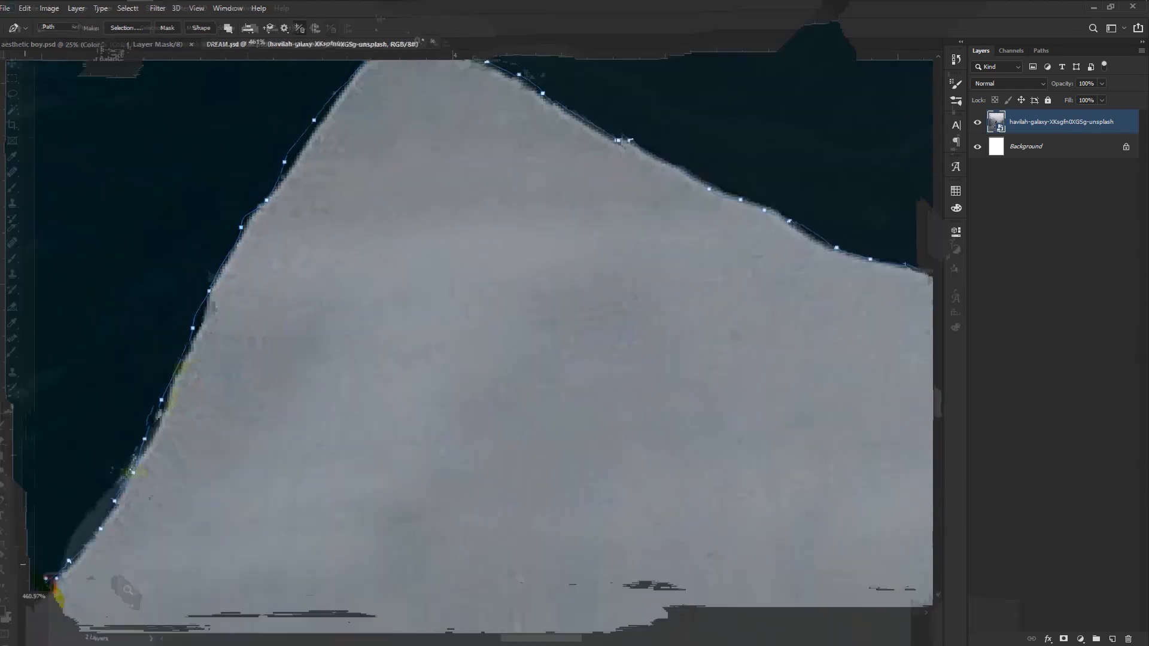
left_click_drag(137, 266, 142, 260)
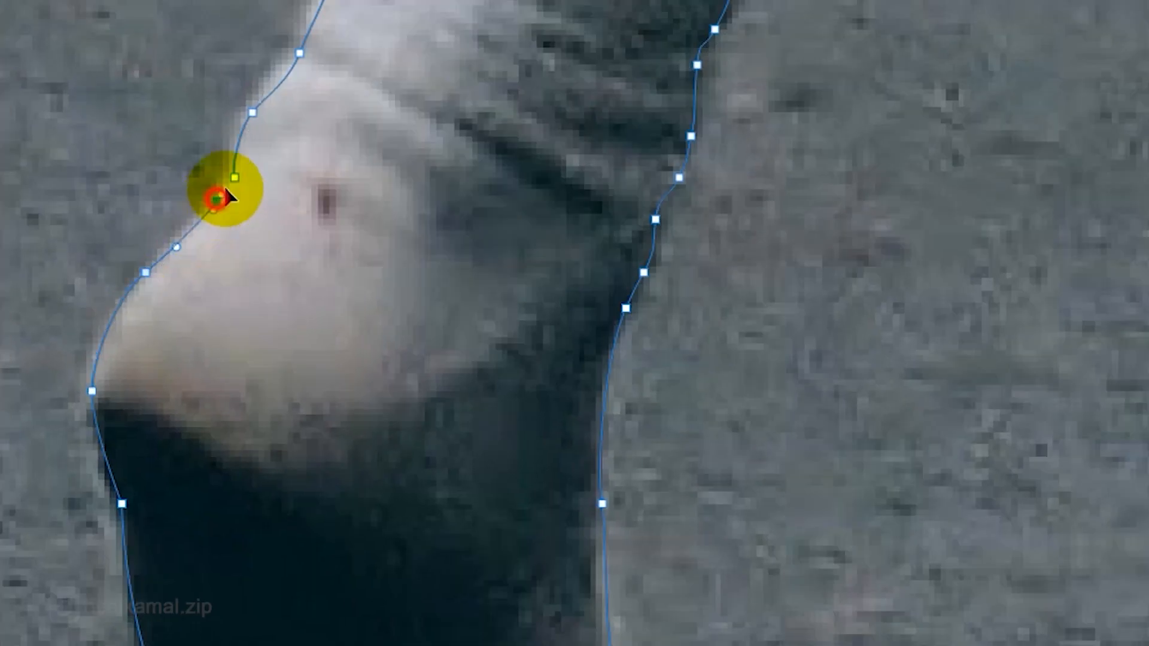
left_click(234, 178)
Step: Convert the path into a new anti-aliased selection with a feather radius of 0 pixels and use it to mask the photo layer
right_click(376, 193)
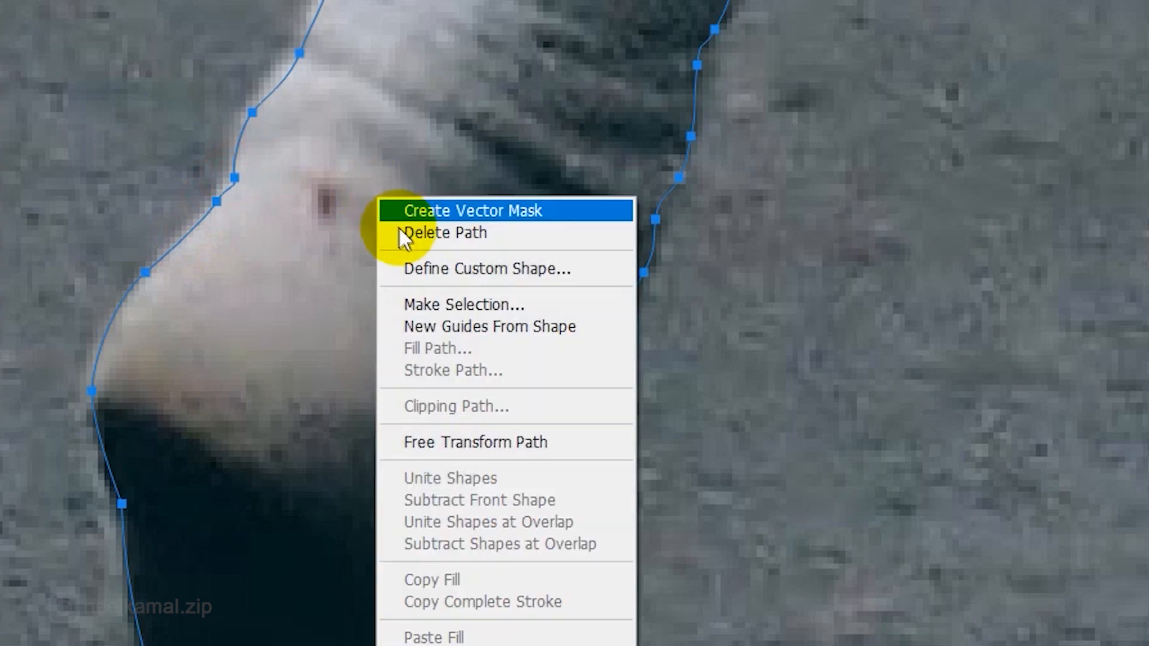
left_click(425, 303)
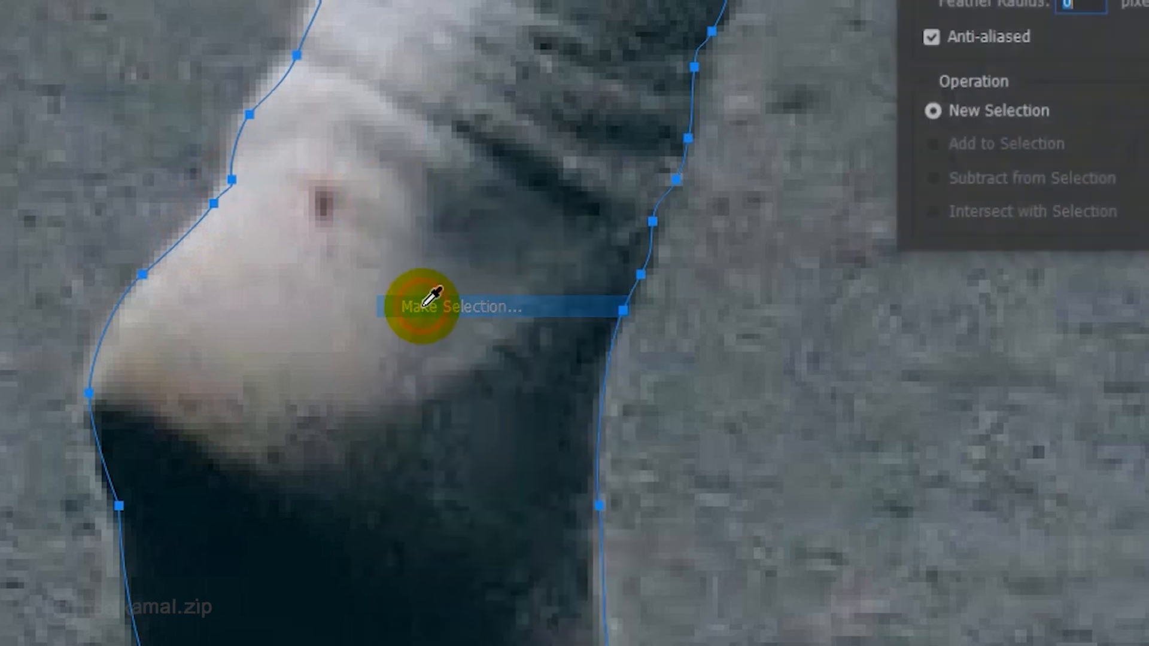
left_click(879, 237)
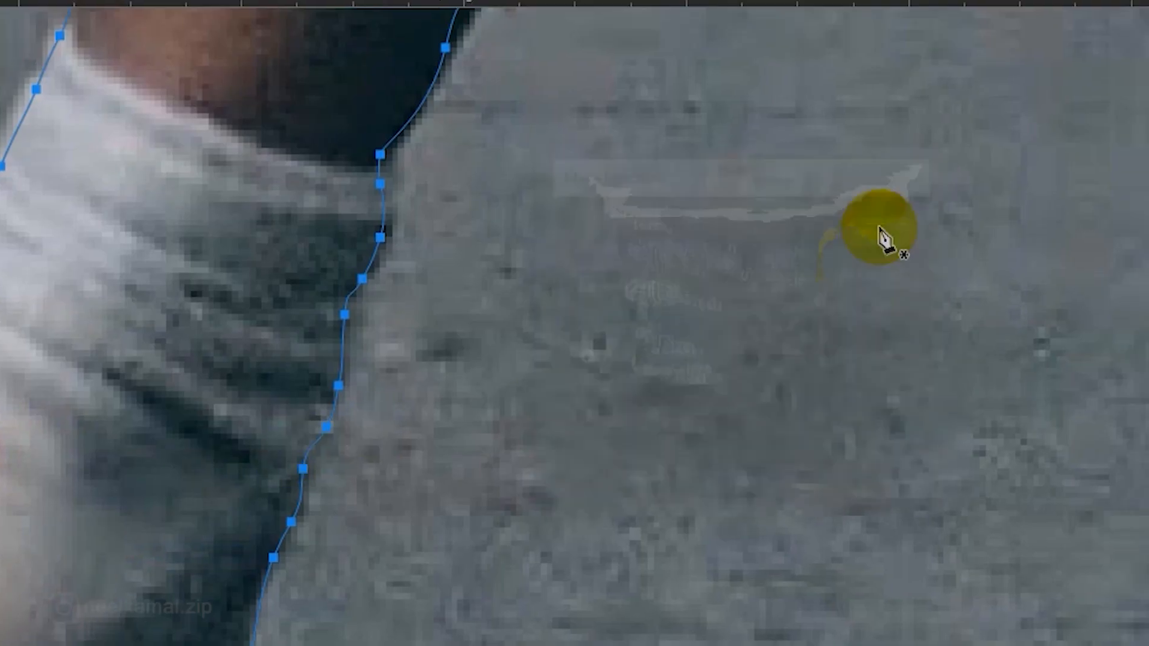
scroll(361, 346, "down", 10)
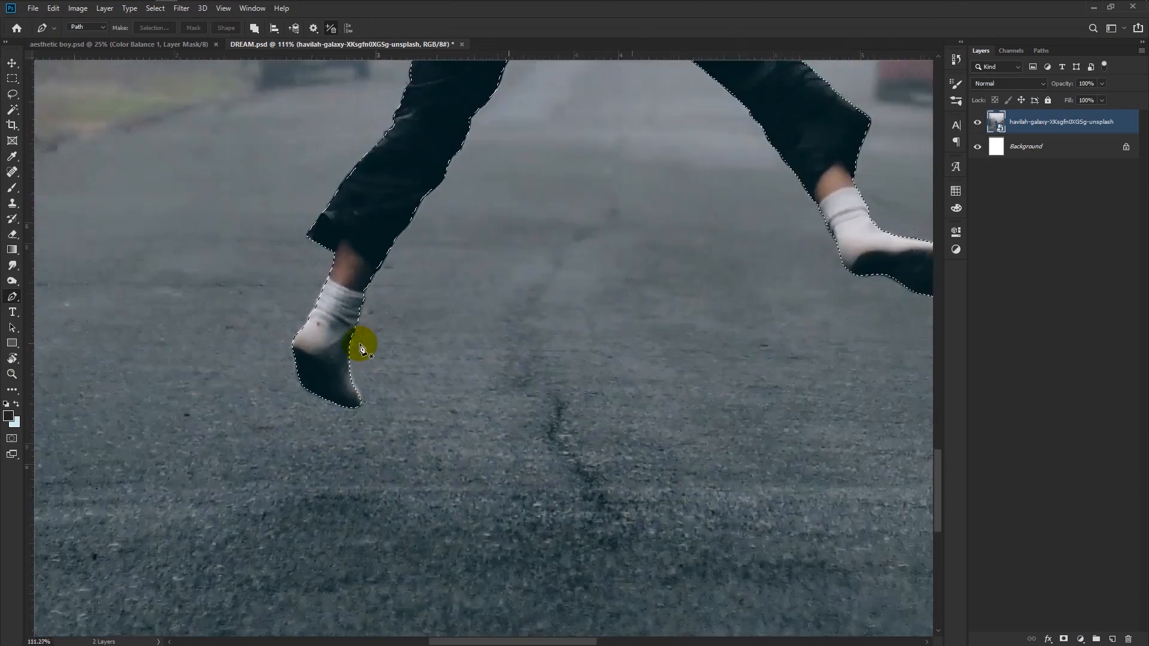
key("ctrl+0")
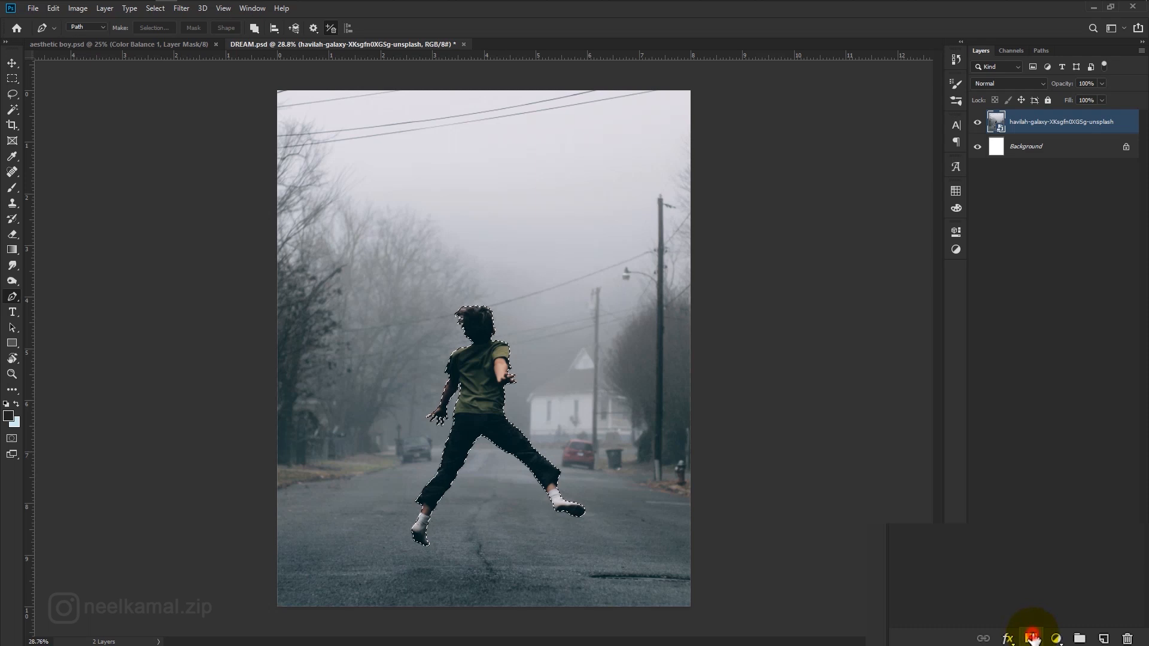
left_click(1033, 638)
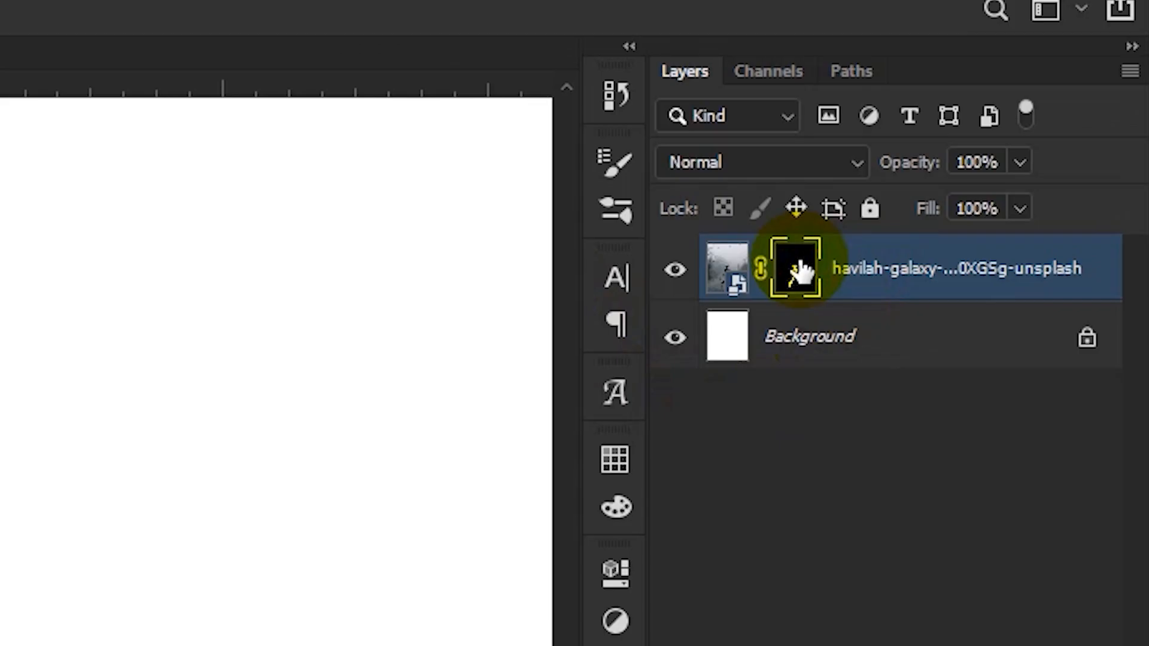
Step: Refine the hair edges of the layer mask in Select and Mask by brushing around the top of the head
right_click(1023, 119)
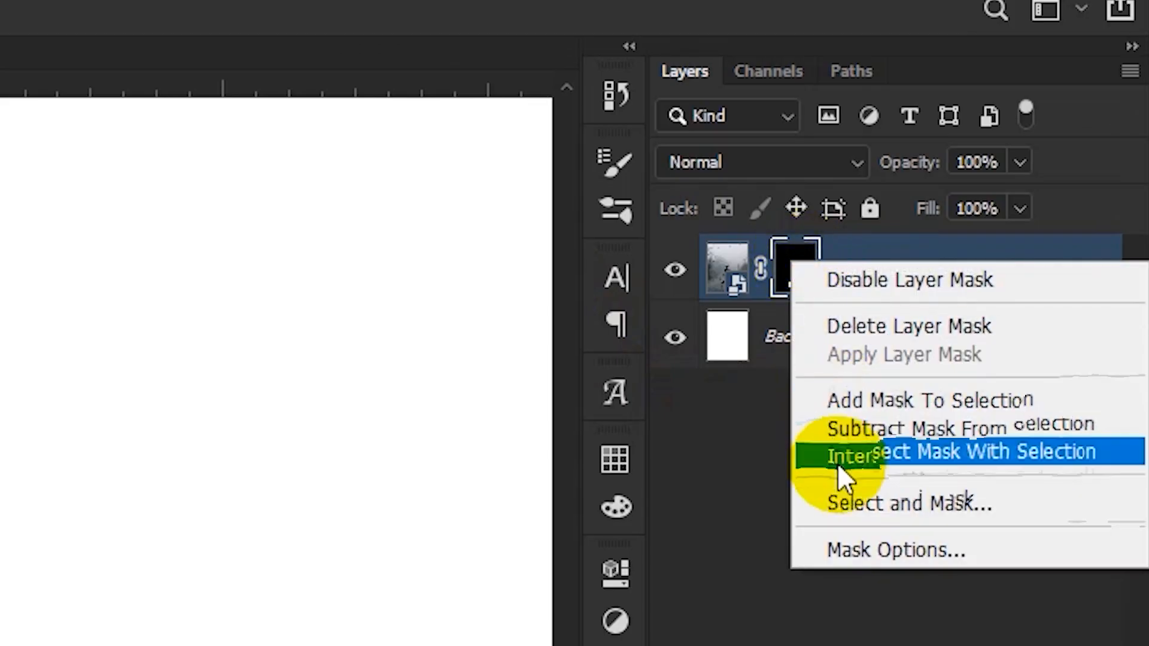
left_click(836, 504)
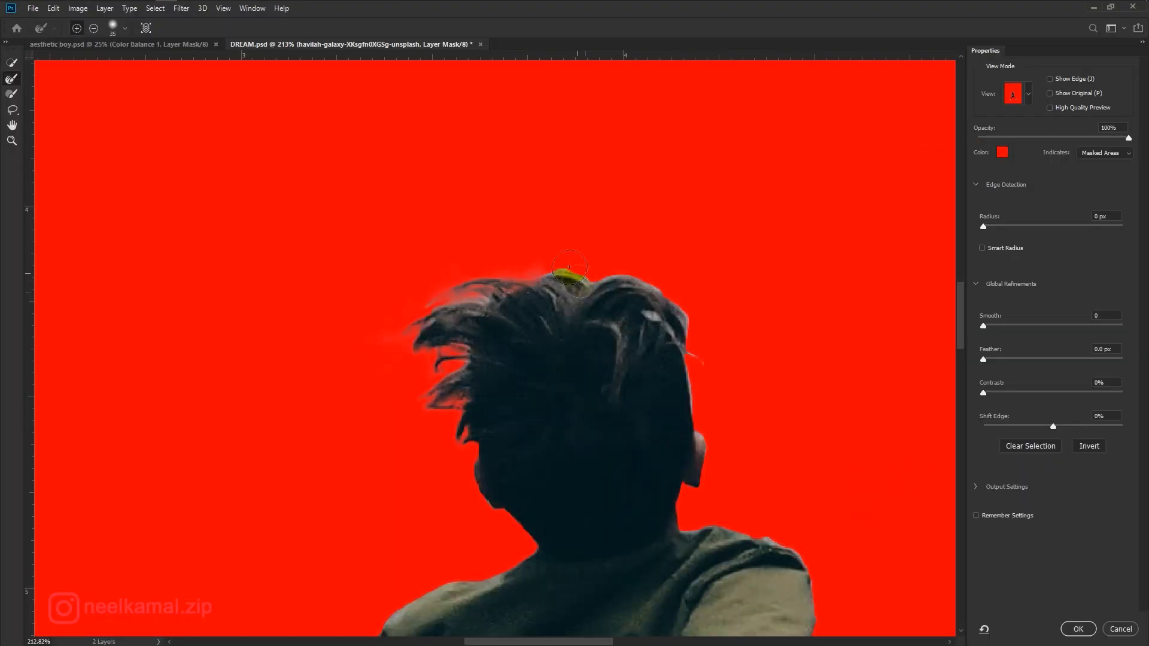
left_click_drag(569, 268, 688, 341)
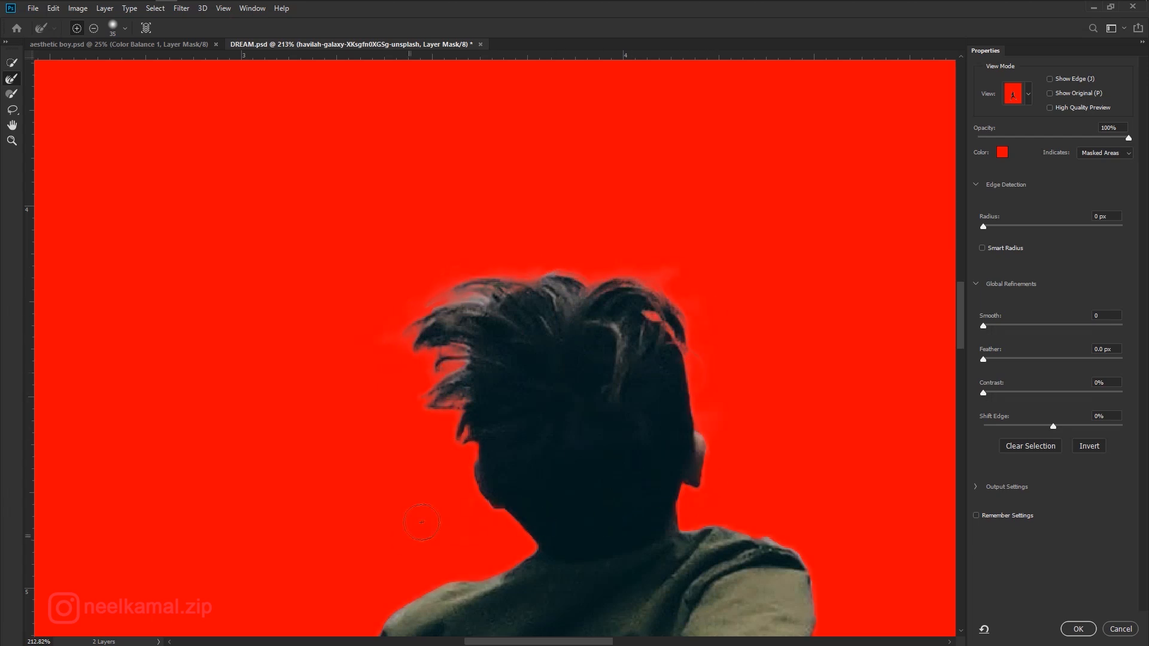
left_click(1075, 630)
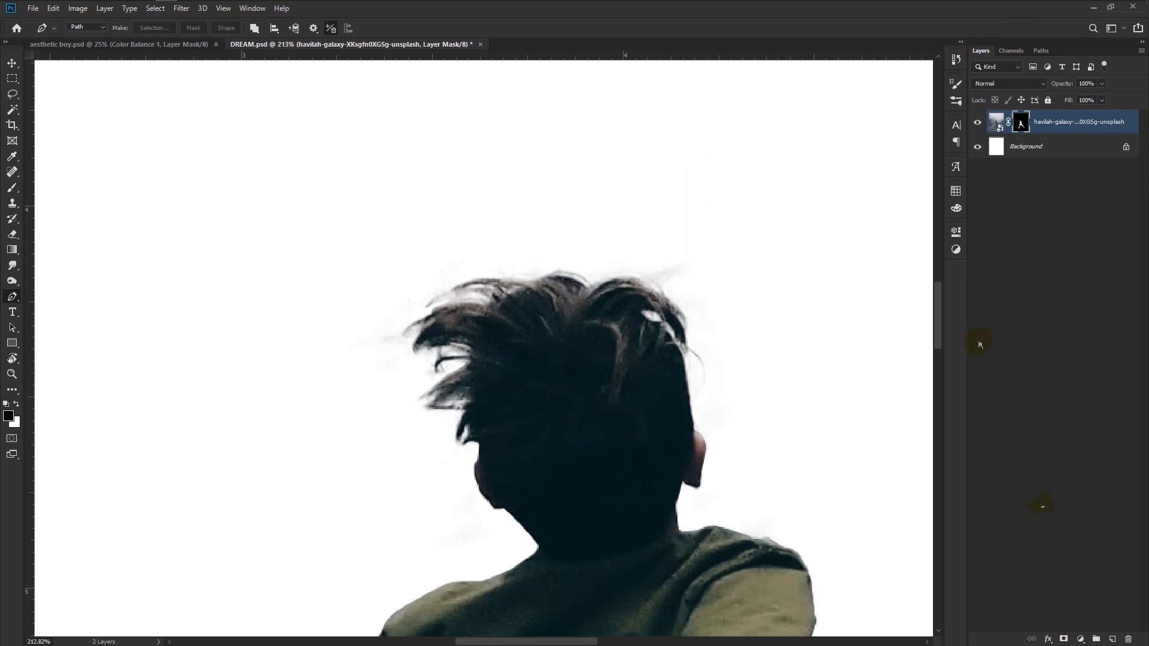
Step: Duplicate the masked photo layer within DREAM.psd under the default copy name and delete the layer mask from the original layer
scroll(568, 338, "down", 3)
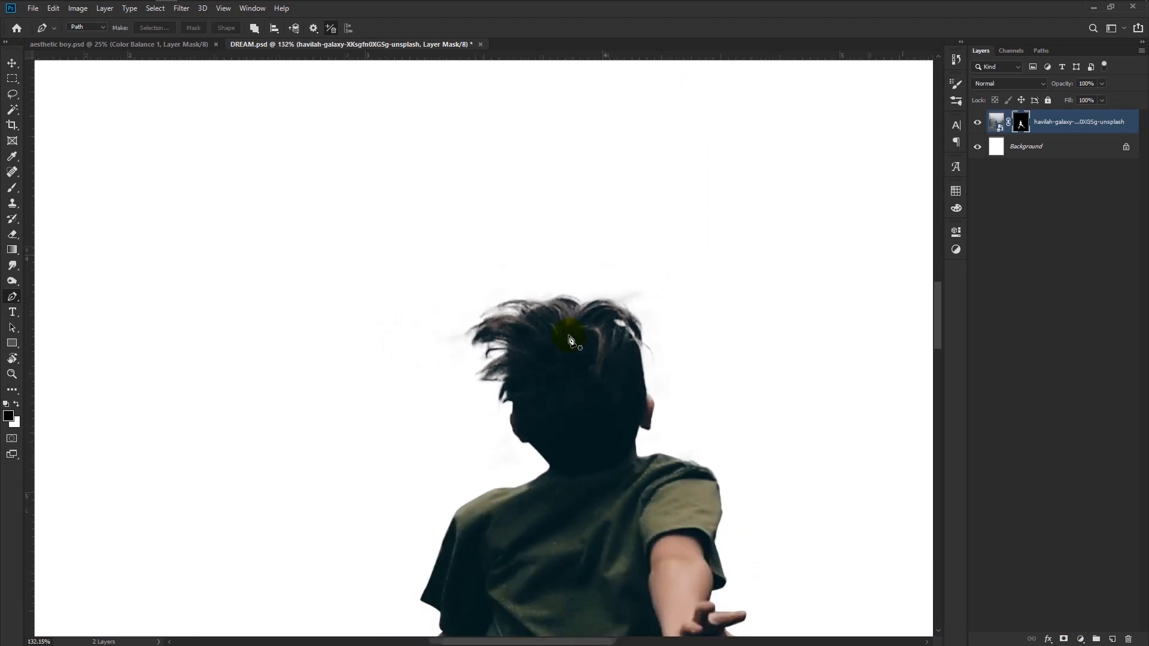
scroll(569, 341, "down", 2)
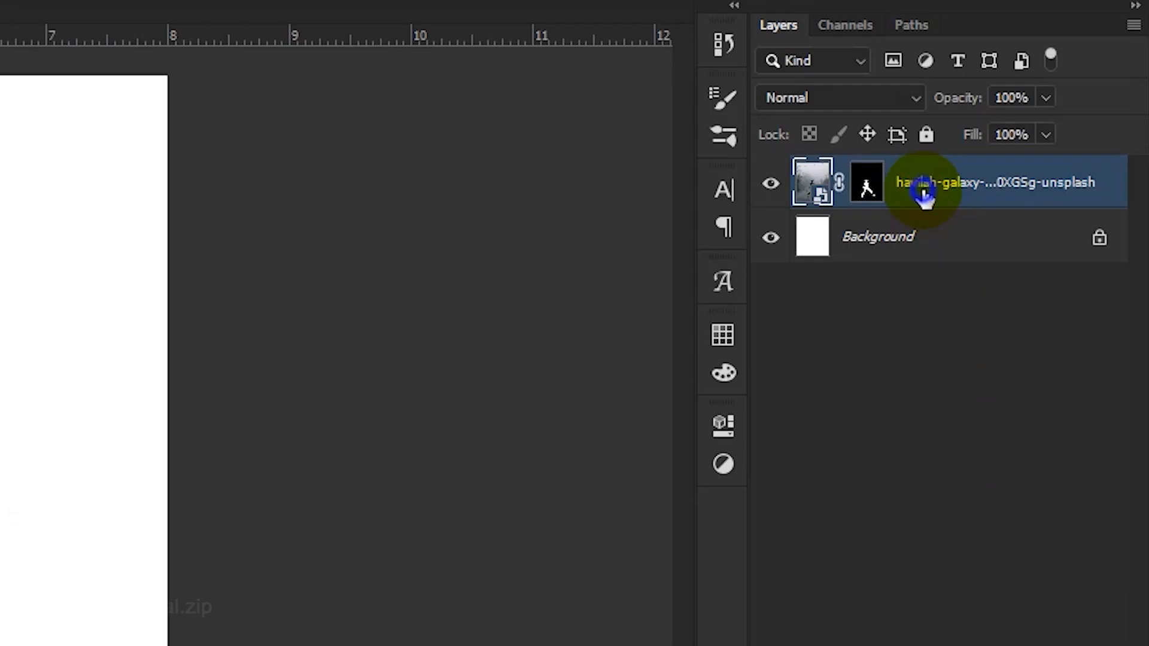
right_click(1046, 125)
left_click(1045, 147)
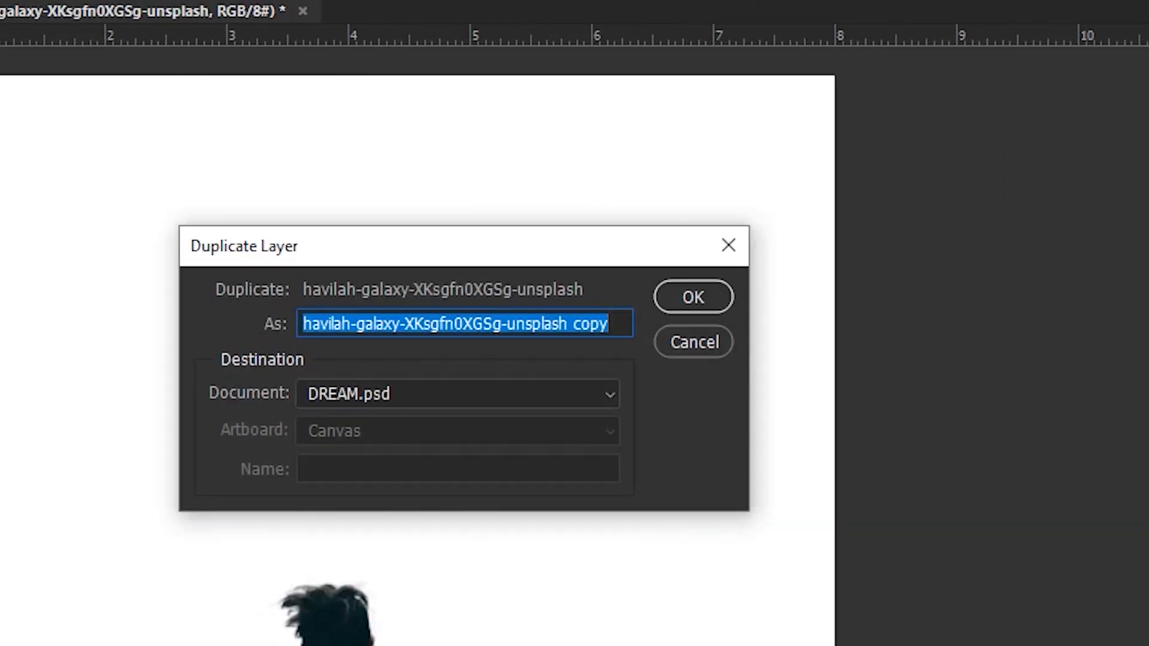
left_click(713, 296)
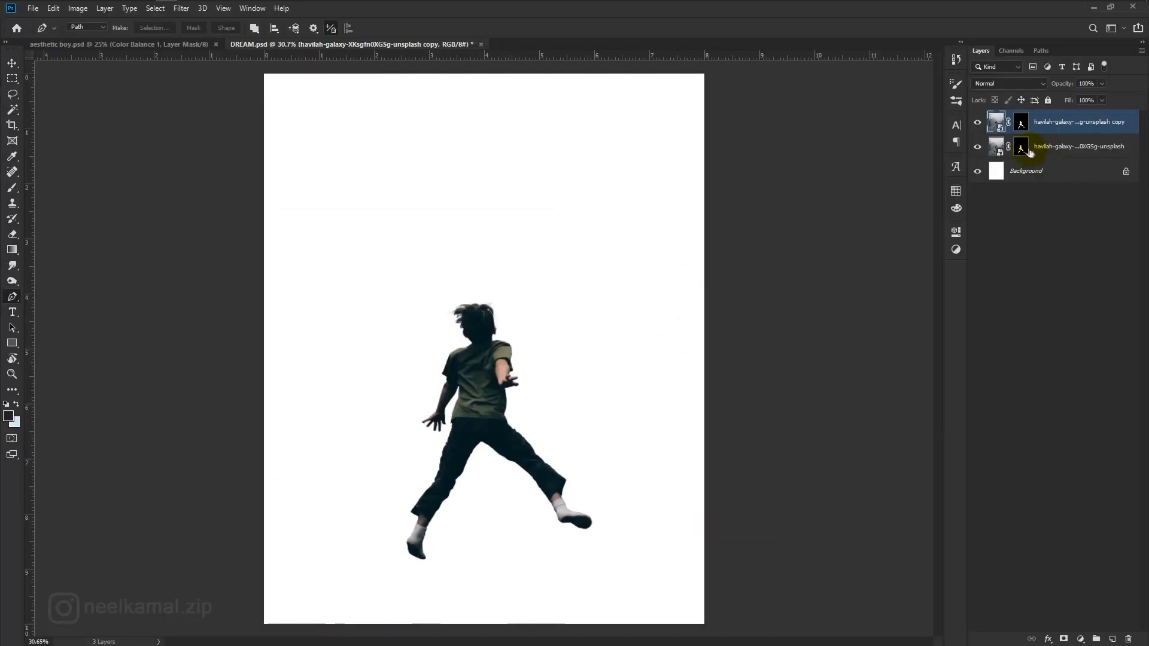
right_click(1024, 148)
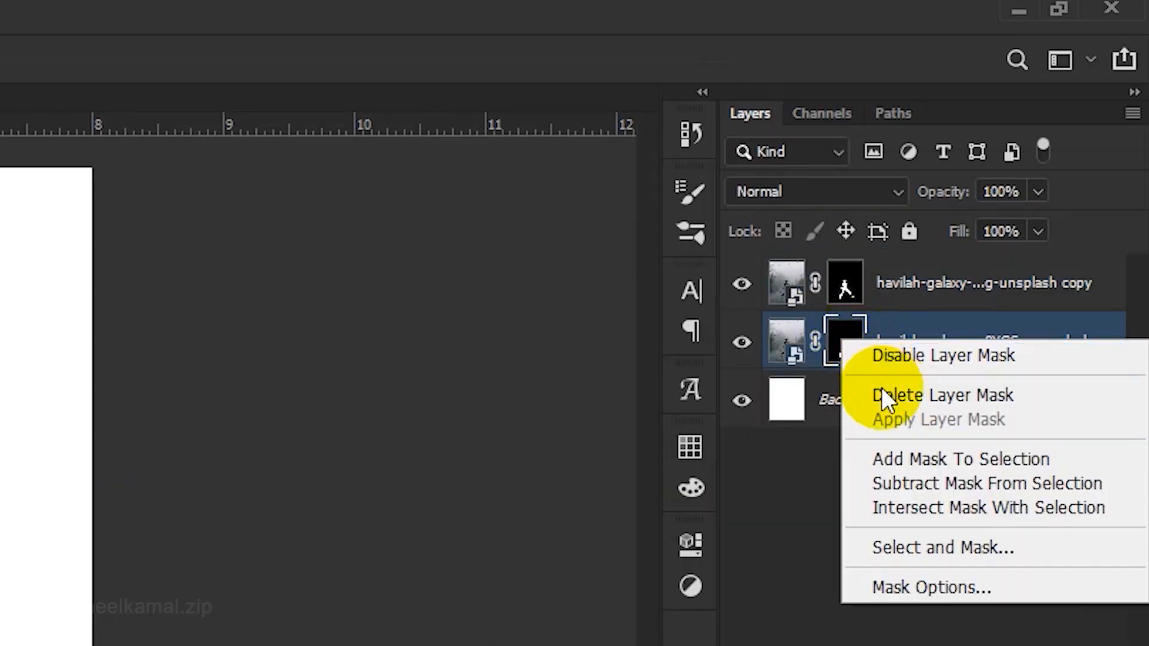
left_click(1037, 169)
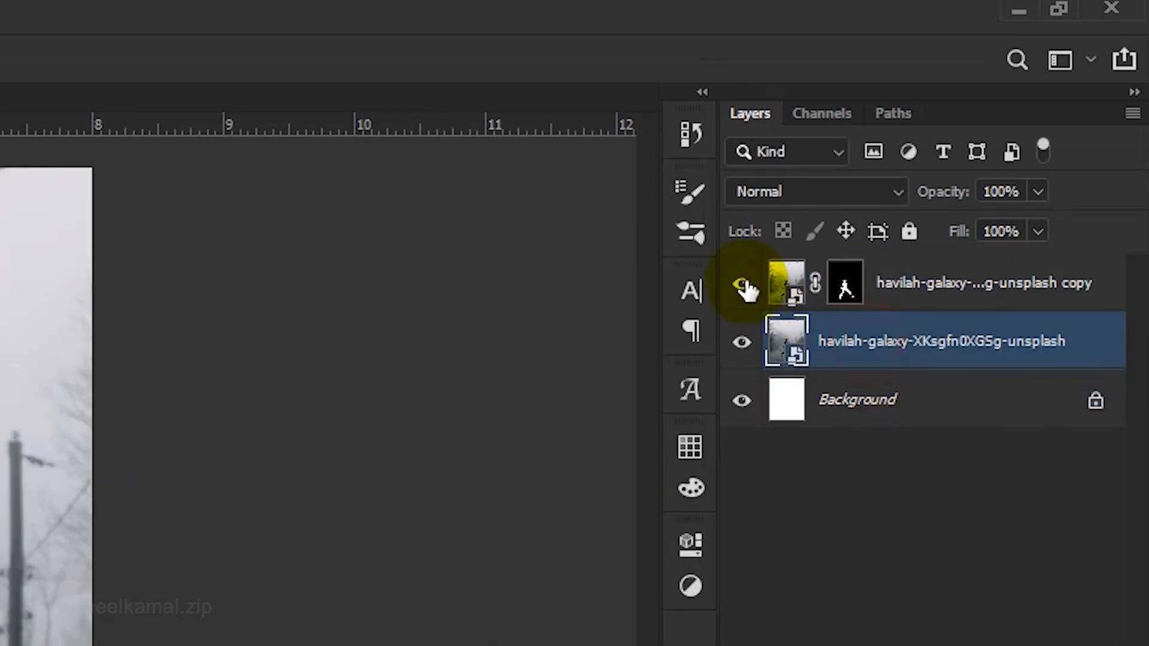
Step: Load the mask of the copied layer as a selection with that layer hidden, and expand the selection by 5 pixels
left_click(845, 286)
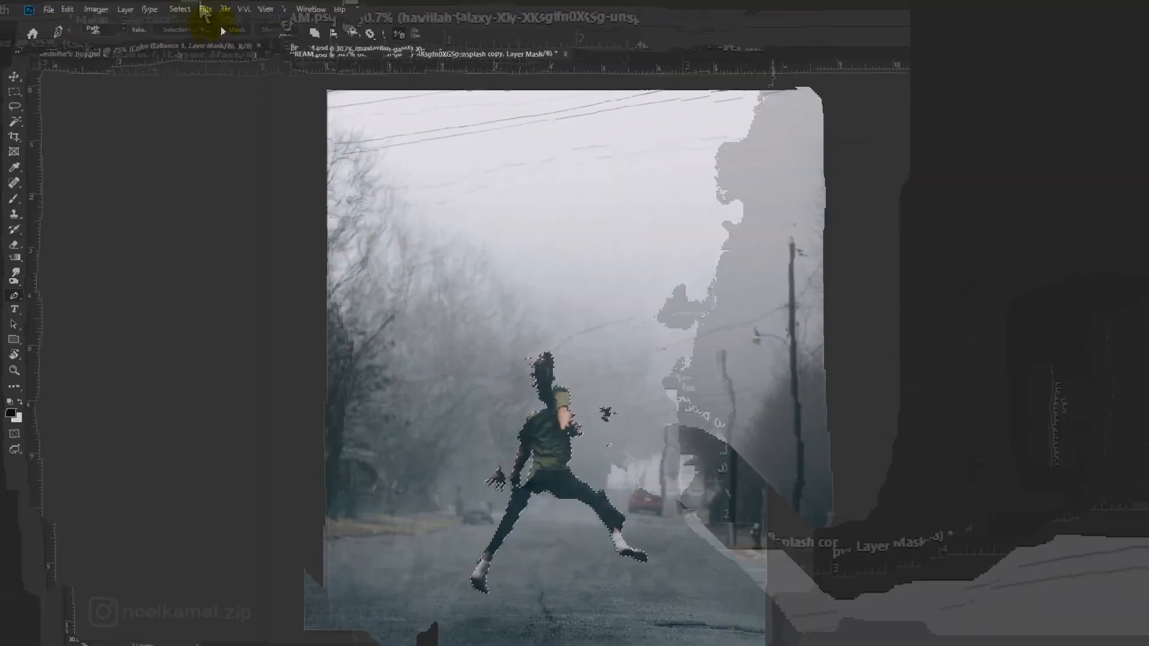
left_click(155, 8)
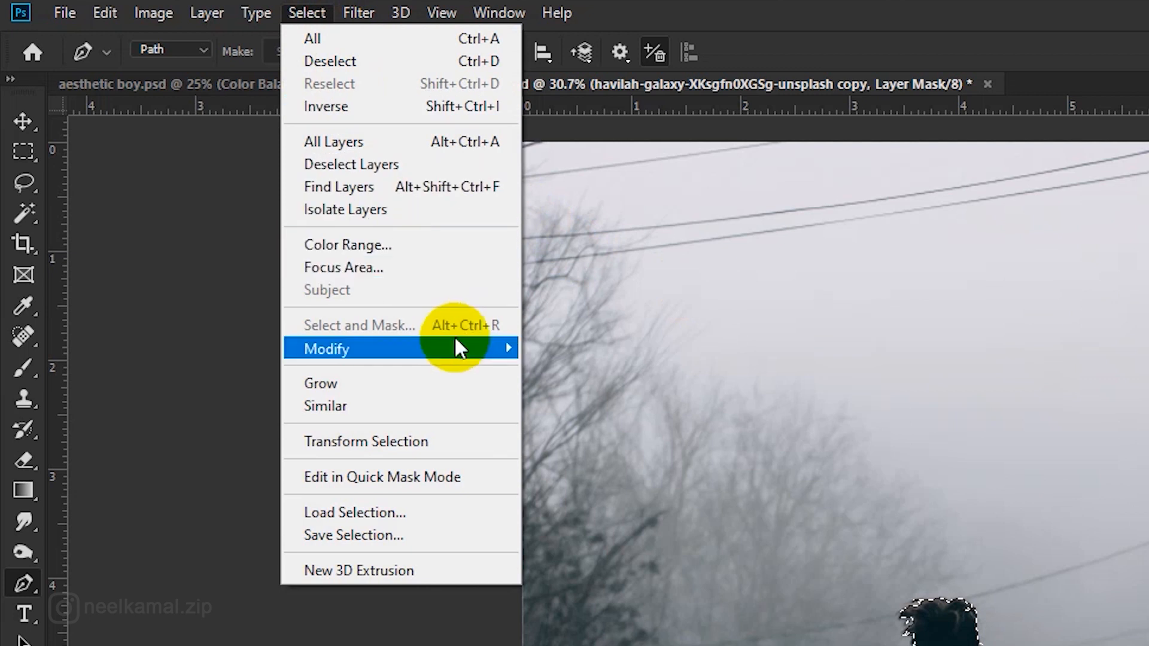
mouse_move(458, 340)
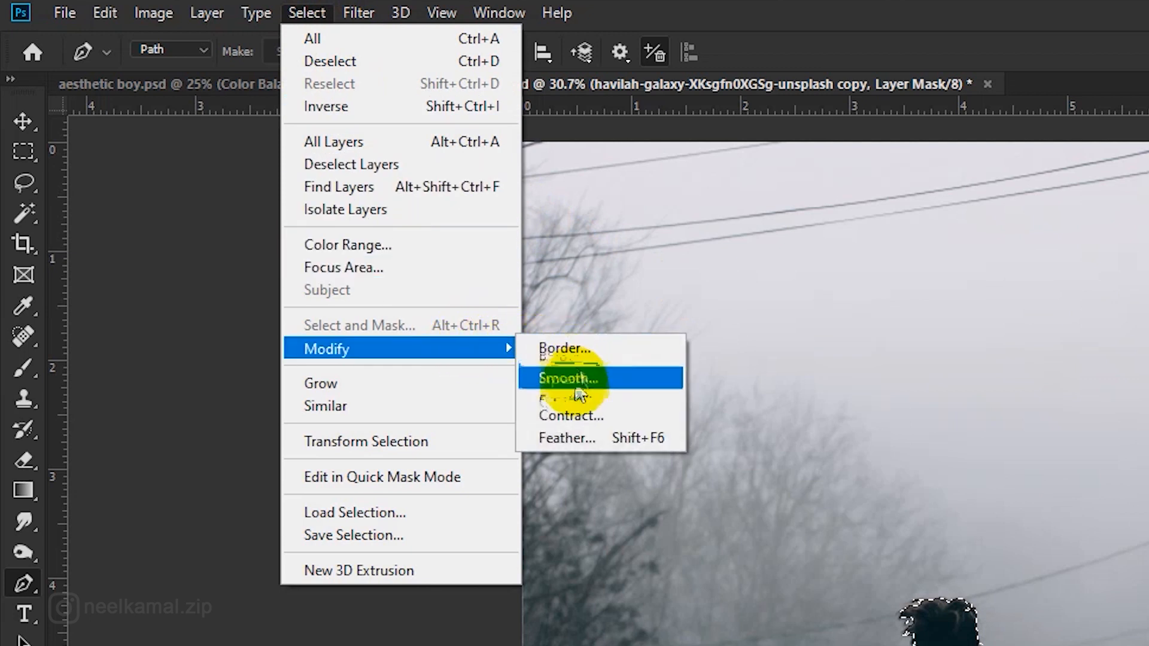
left_click(578, 398)
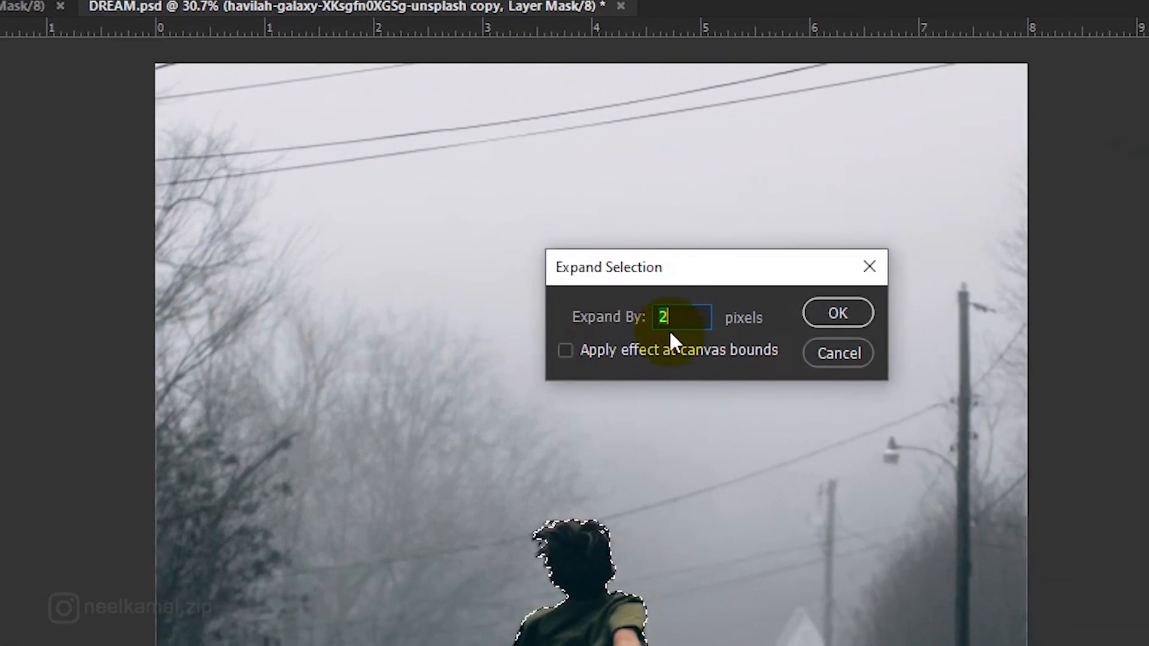
type("5")
left_click(832, 317)
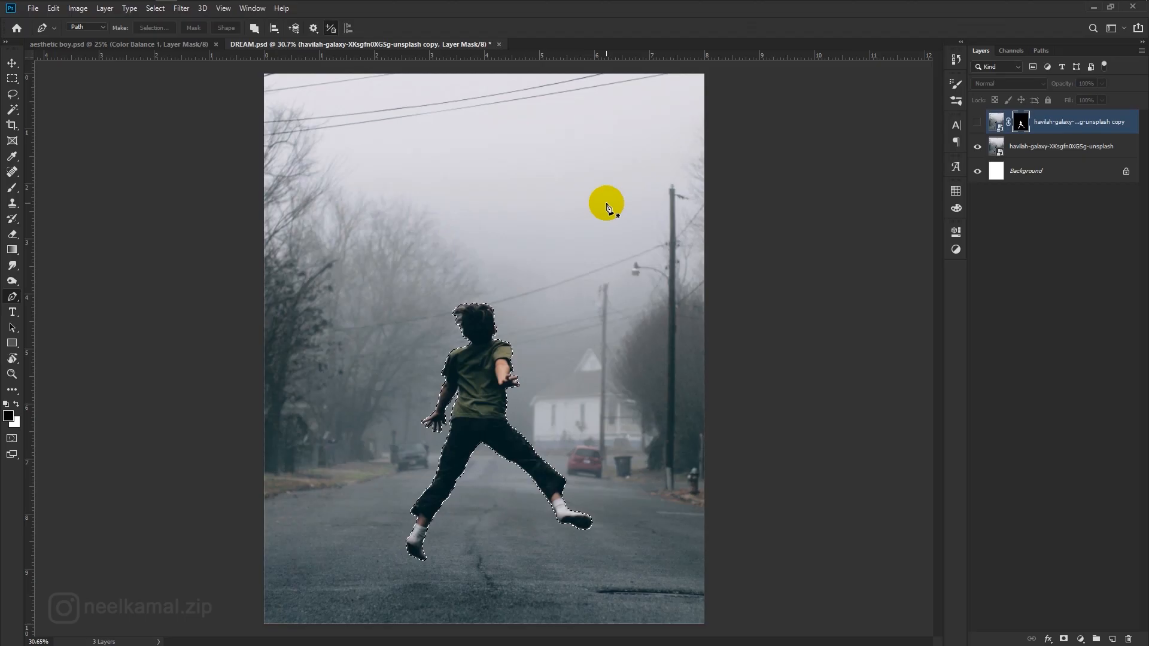
Step: Rasterize the original unmasked photo layer below the hidden copy, keeping the figure selection active
left_click(1042, 149)
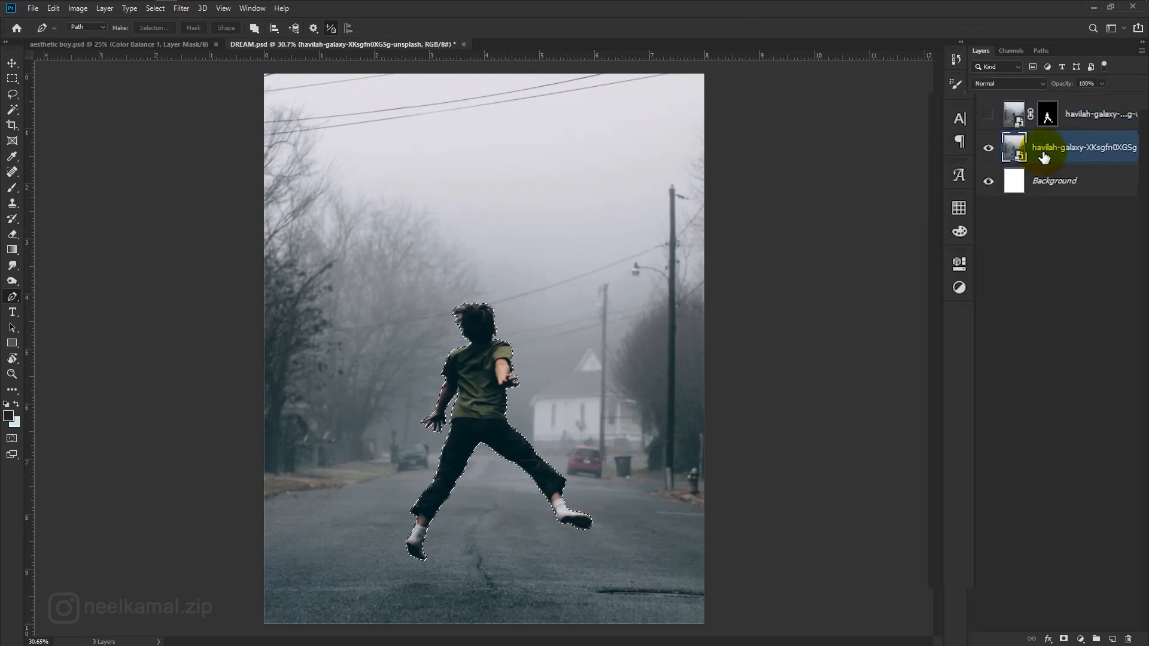
right_click(1040, 150)
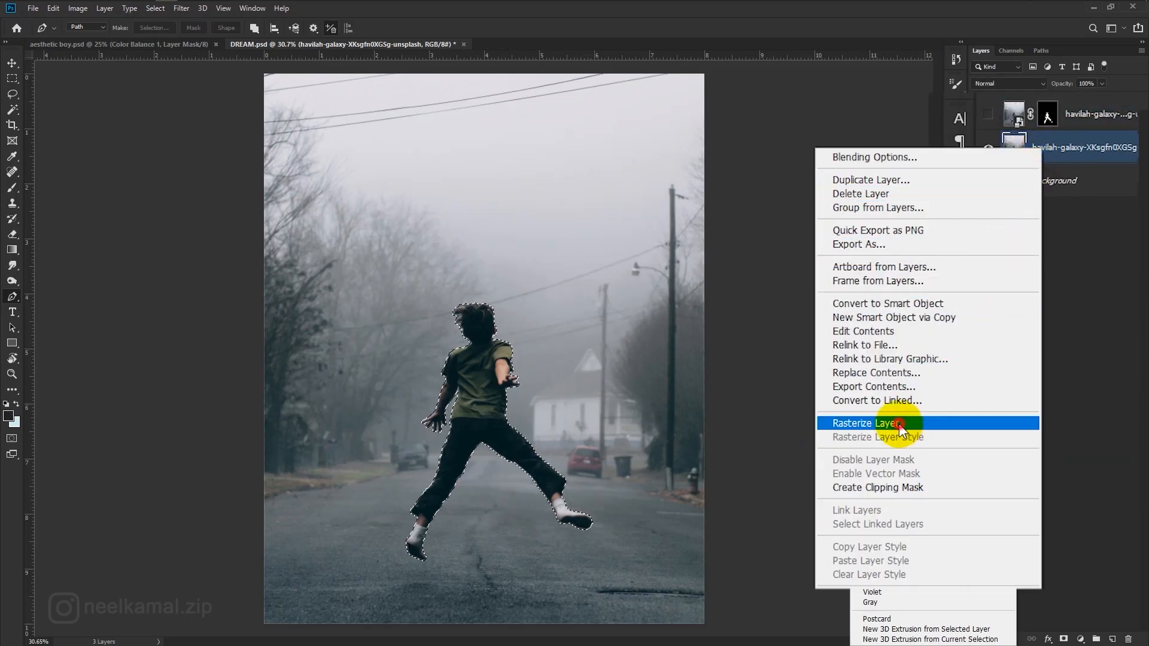
left_click(900, 426)
Step: Fill the figure selection on the street photo layer using Content-Aware contents with color adaptation to remove the person
left_click(12, 94)
right_click(473, 386)
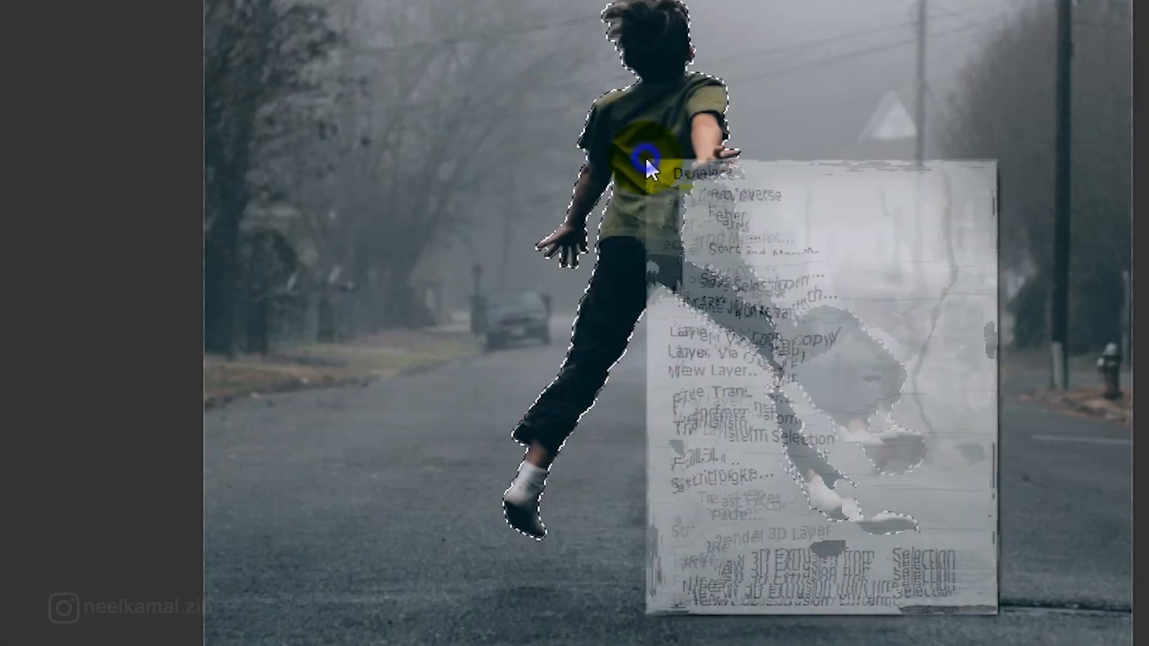
left_click(691, 462)
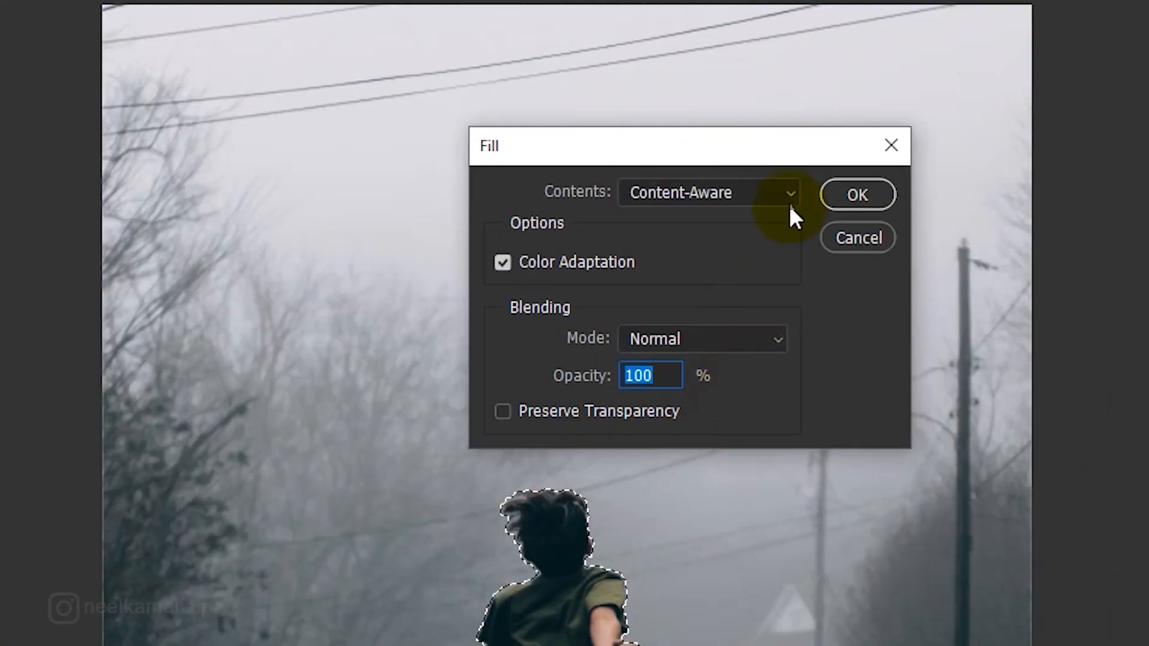
left_click(785, 192)
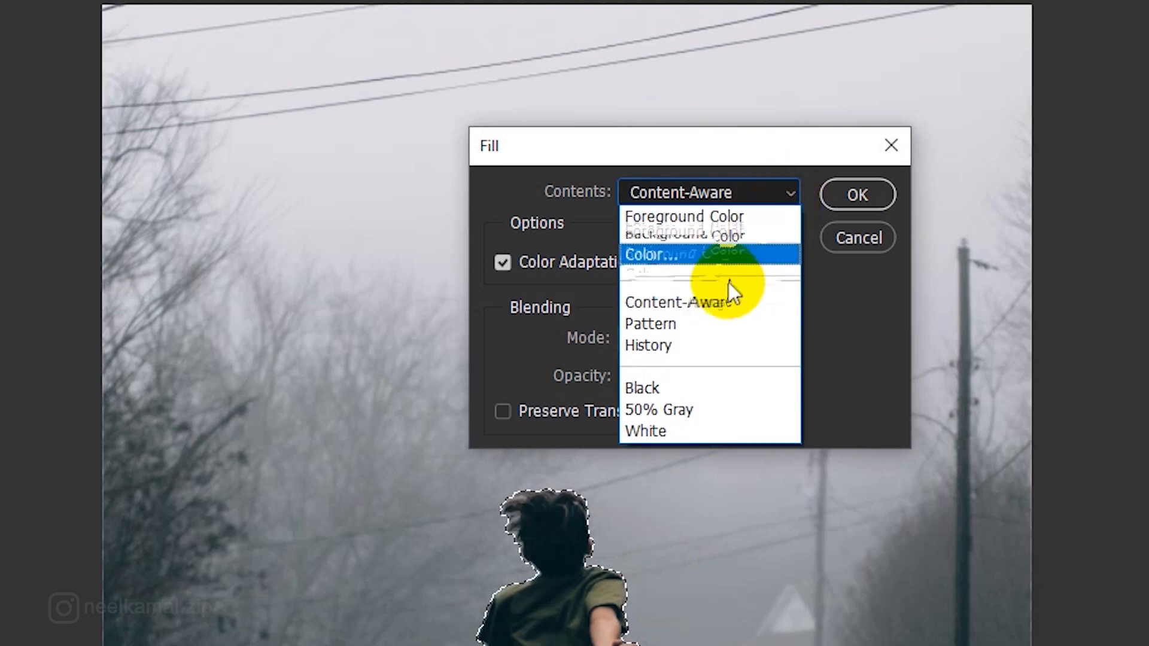
left_click(715, 301)
left_click(840, 201)
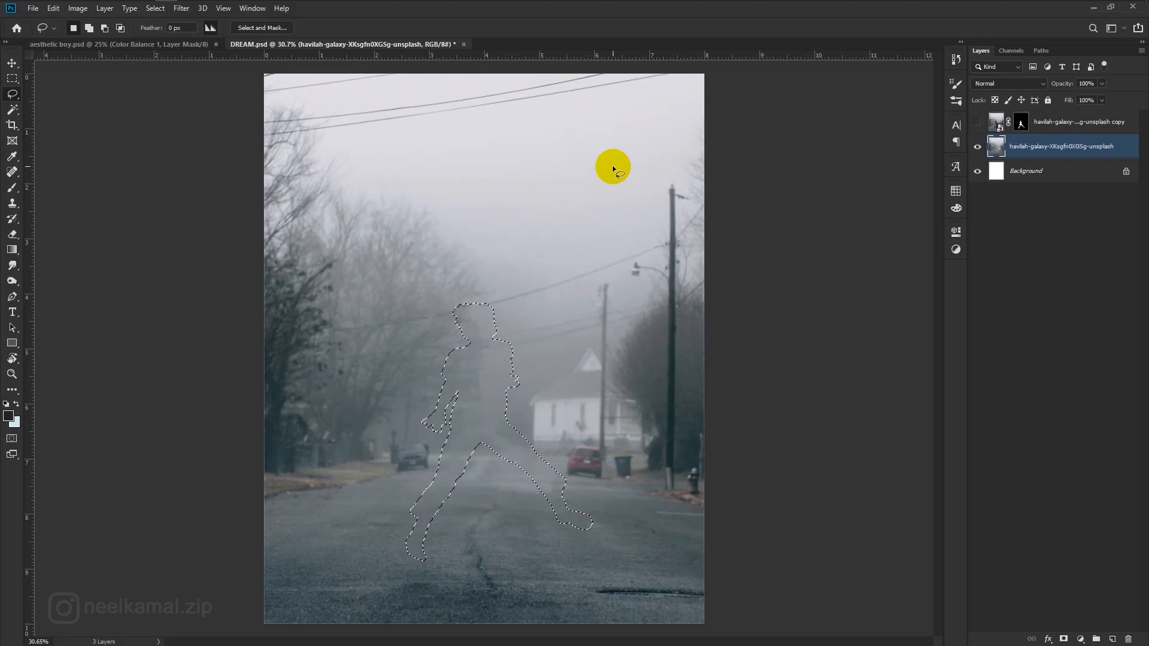
Step: Clean up the fill remnants on the road and along the power line by the trees with the Clone Stamp tool
left_click(12, 202)
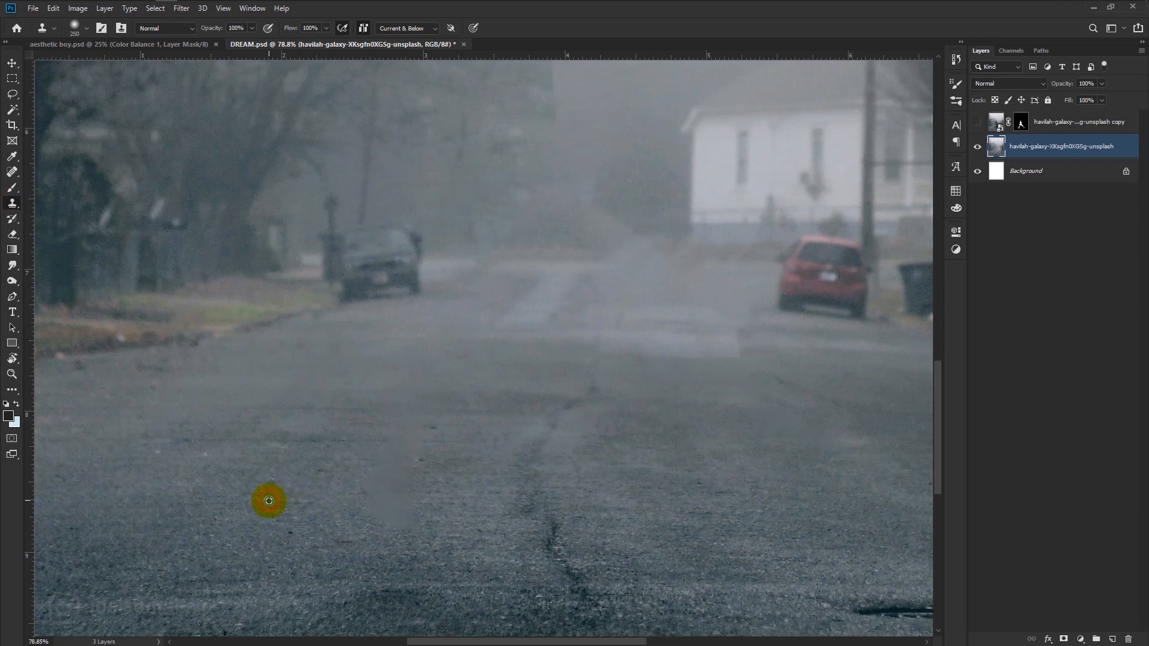
left_click(269, 501, "alt")
mouse_move(373, 513)
left_mouse_down()
mouse_move(405, 502)
mouse_move(402, 446)
mouse_move(692, 495)
mouse_move(477, 476)
mouse_move(668, 426)
mouse_move(544, 404)
left_mouse_up()
scroll(583, 529, "down", 9)
scroll(470, 232, "up", 10)
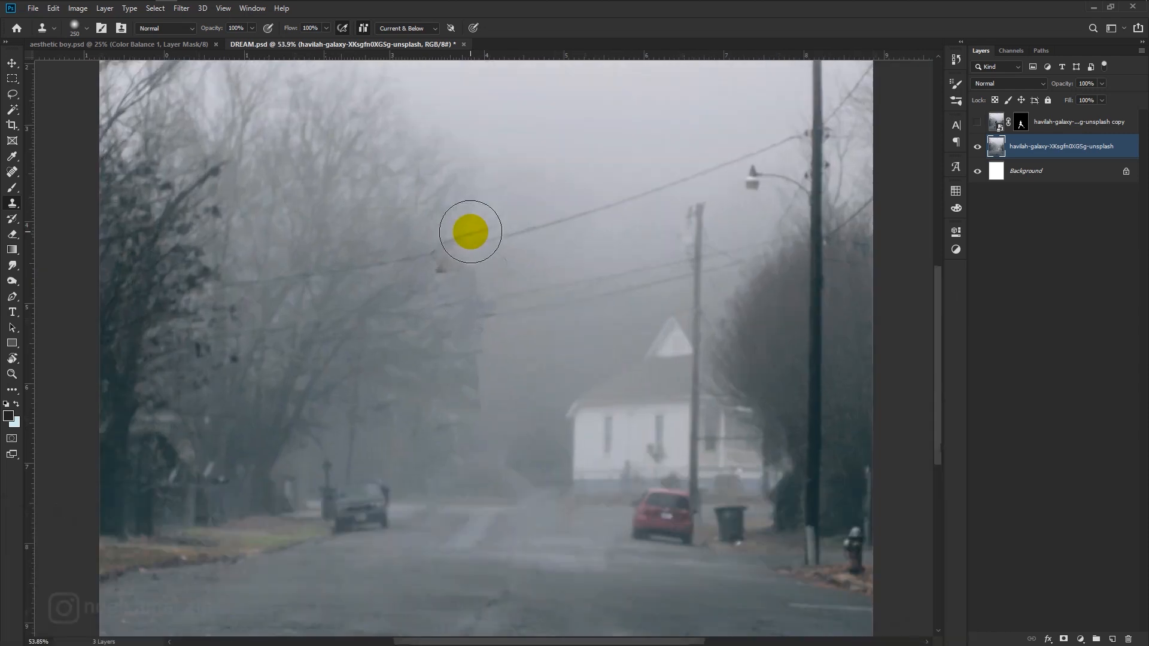
mouse_move(453, 237)
left_mouse_down()
mouse_move(305, 286)
mouse_move(419, 275)
mouse_move(441, 249)
left_mouse_up()
scroll(442, 428, "down", 6)
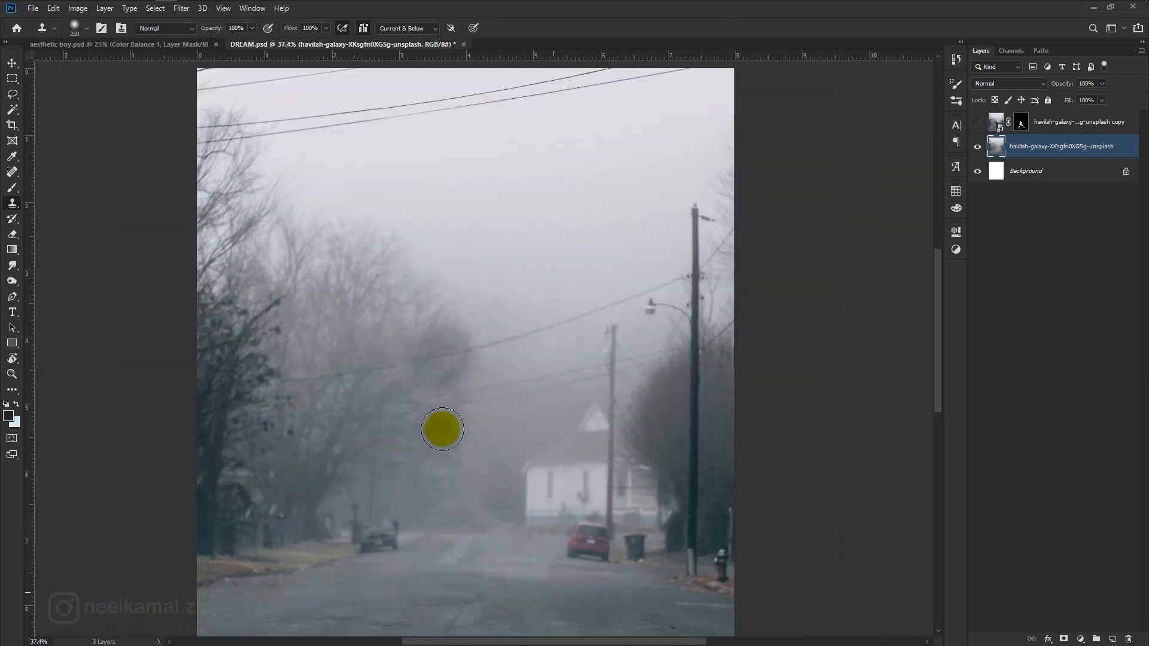
scroll(442, 429, "down", 3)
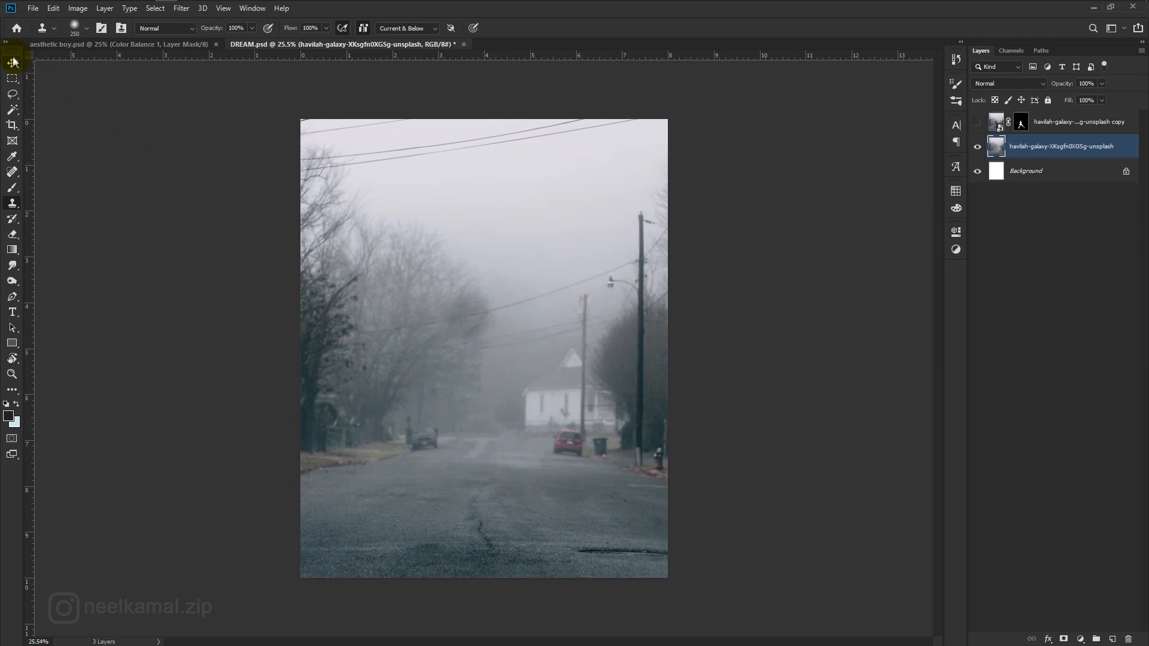
Step: Show the masked figure copy and add a solid color fill layer in 000000 directly above the Background layer
left_click(13, 61)
left_click(977, 124)
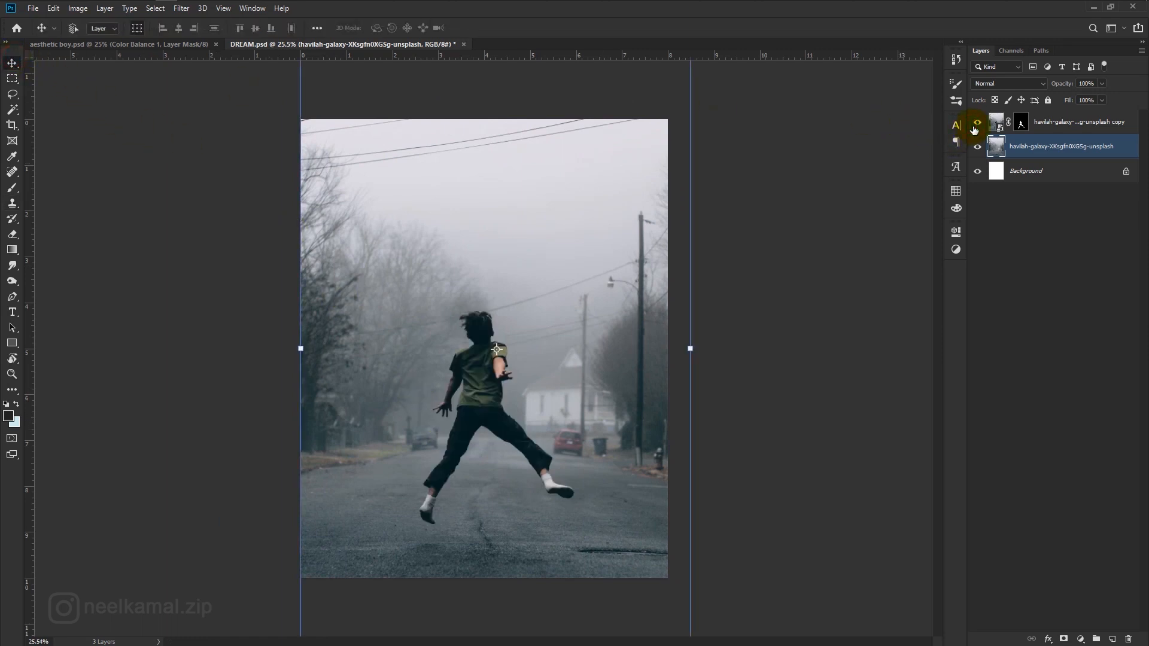
left_click(1039, 181)
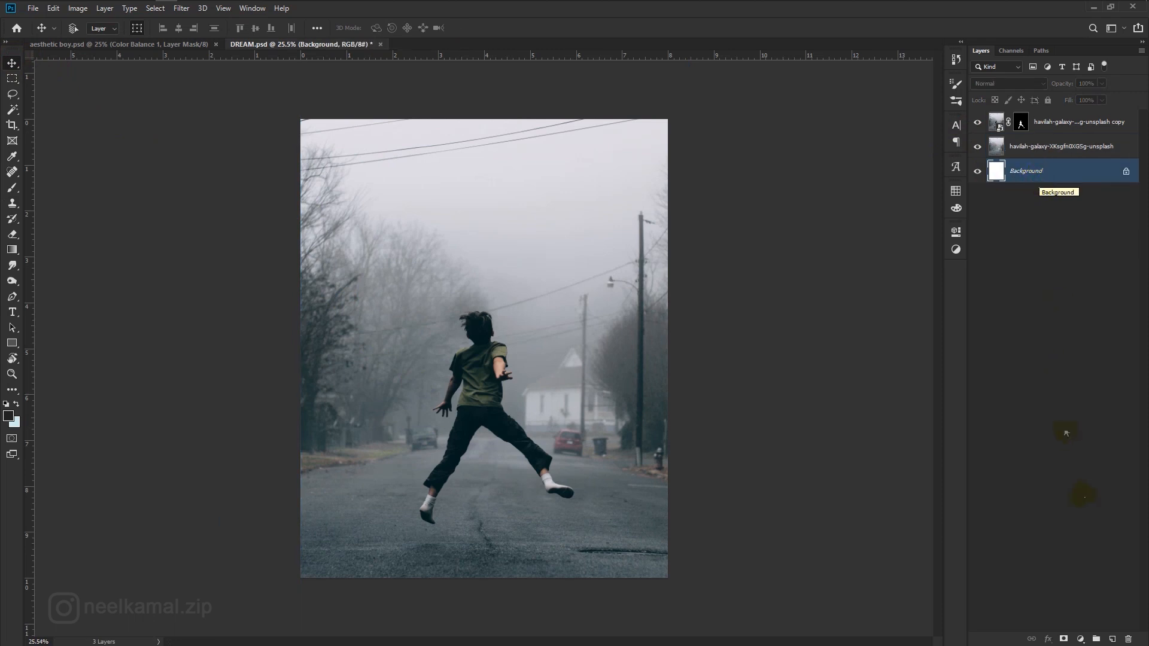
left_click(1082, 638)
left_click(1083, 428)
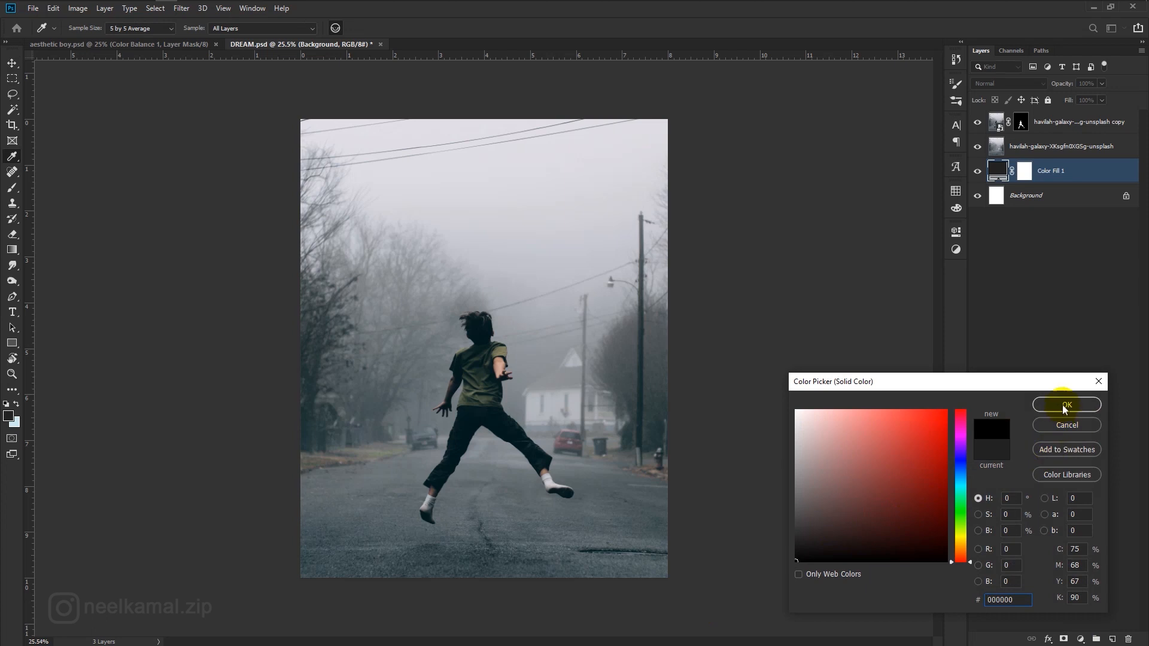
left_click(1065, 407)
Step: Hide both photo layers and select a tall rectangular area in the middle of the black canvas with the Rectangular Marquee
left_click(977, 146)
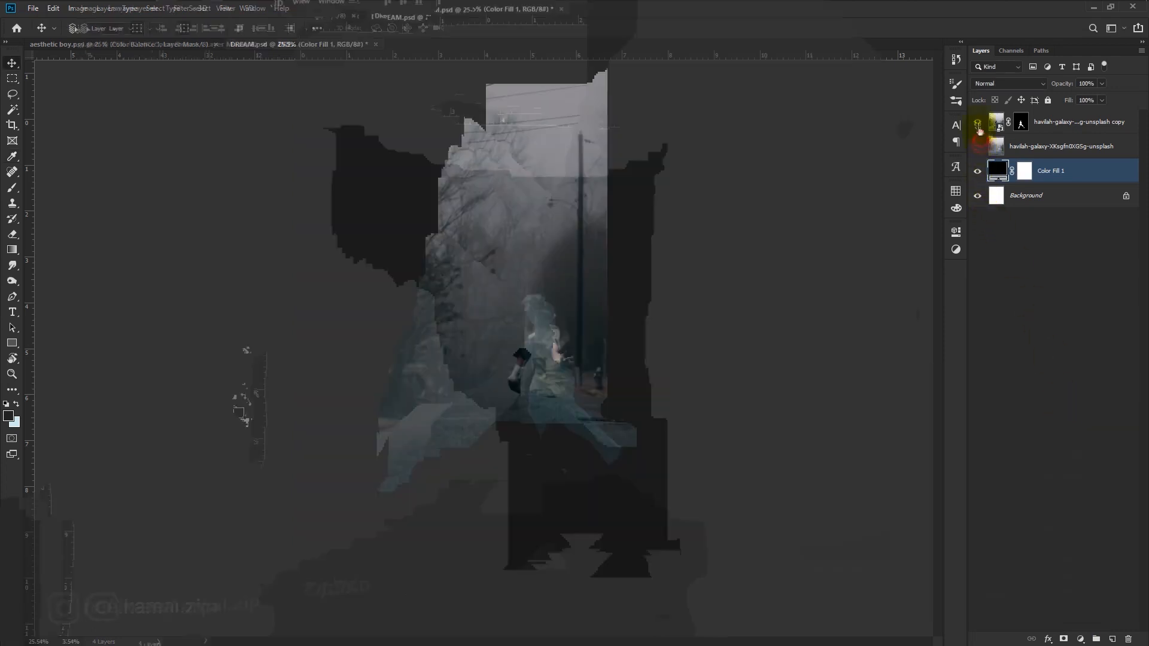
left_click(978, 121)
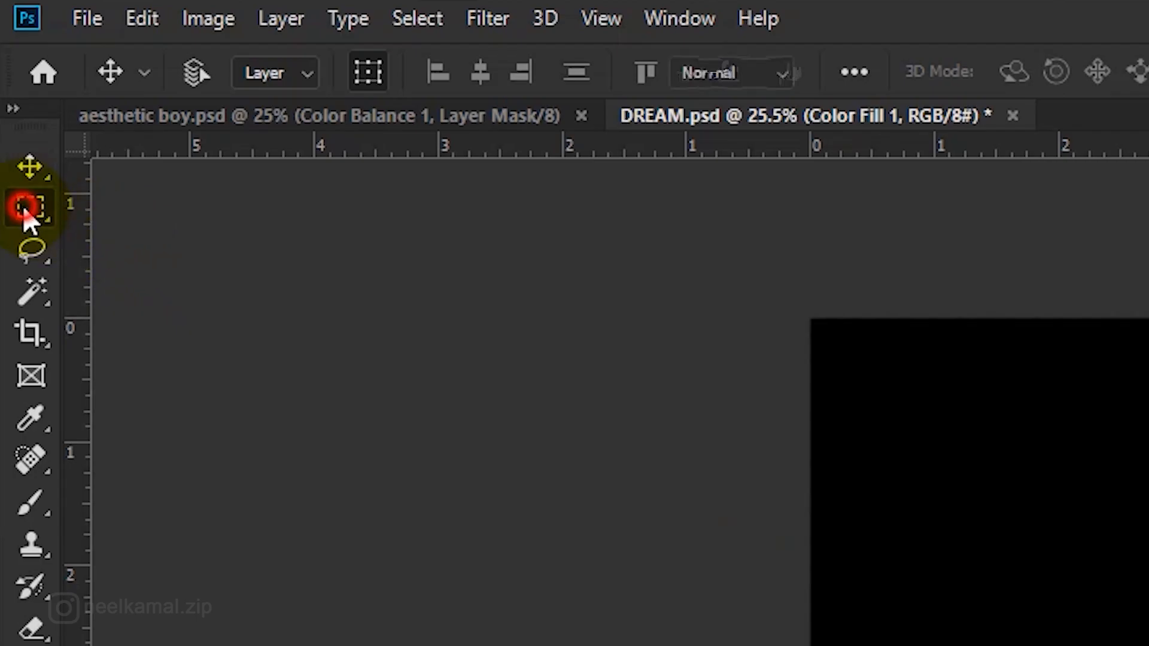
left_click(26, 209)
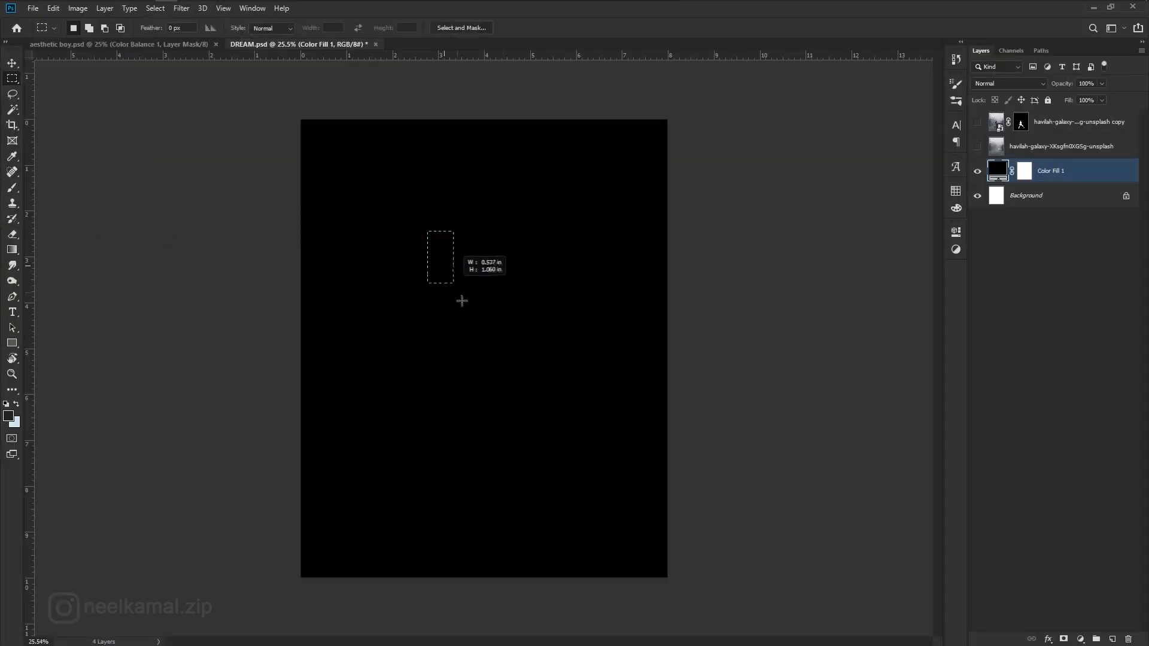
left_click_drag(462, 301, 557, 449)
Step: Create a new layer above the black color fill, fill the rectangular selection with white at 100% opacity, and deselect
left_click(1114, 640)
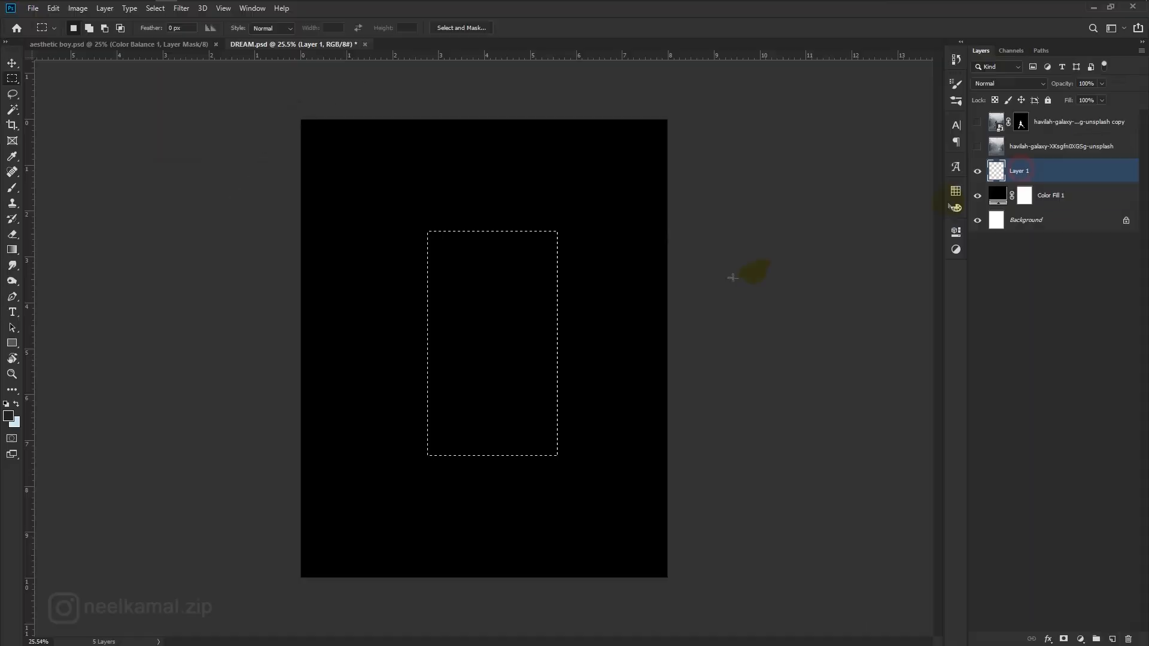
right_click(482, 310)
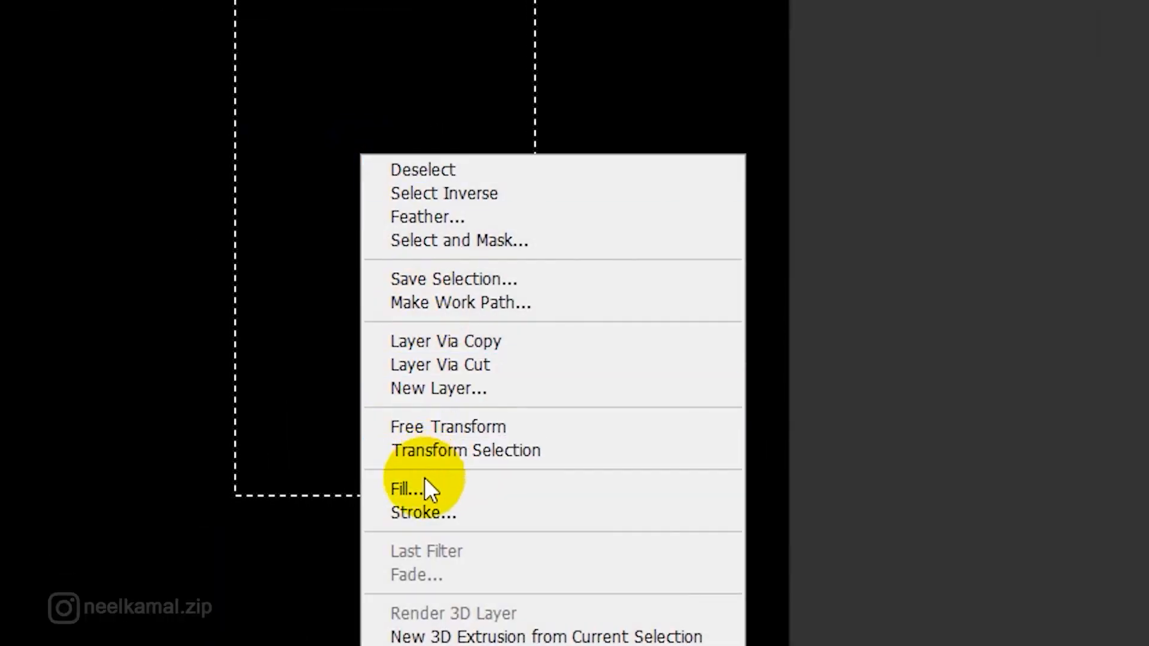
left_click(510, 452)
left_click(496, 232)
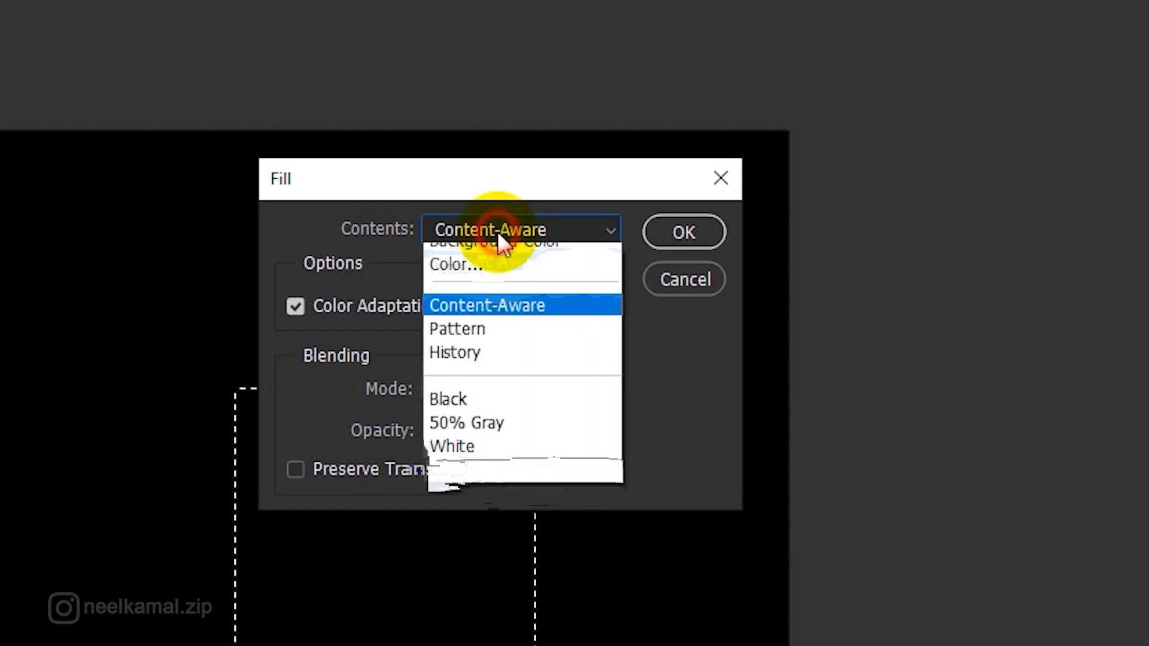
left_click(484, 304)
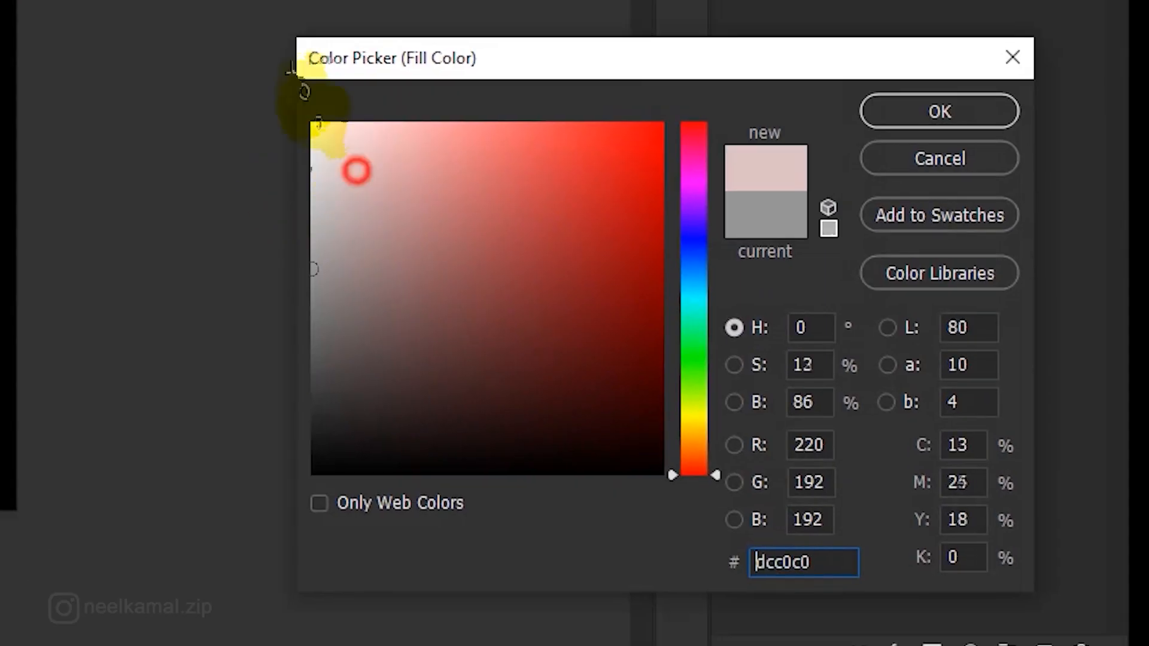
left_click(312, 124)
left_click(919, 111)
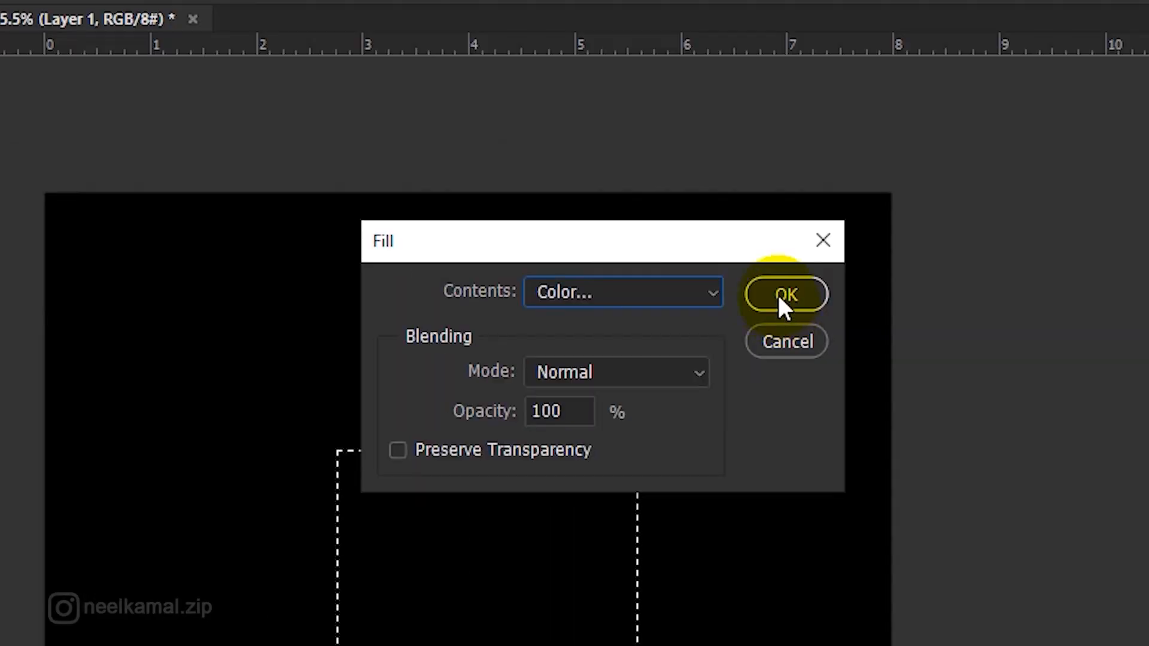
left_click(598, 147)
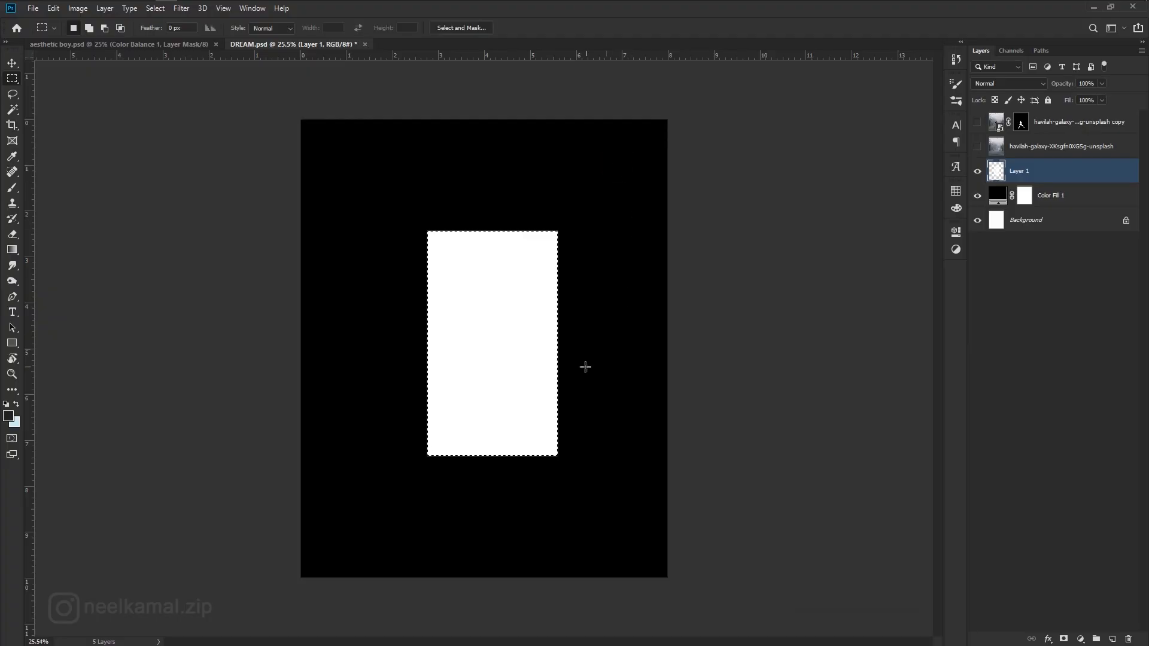
key("ctrl+d")
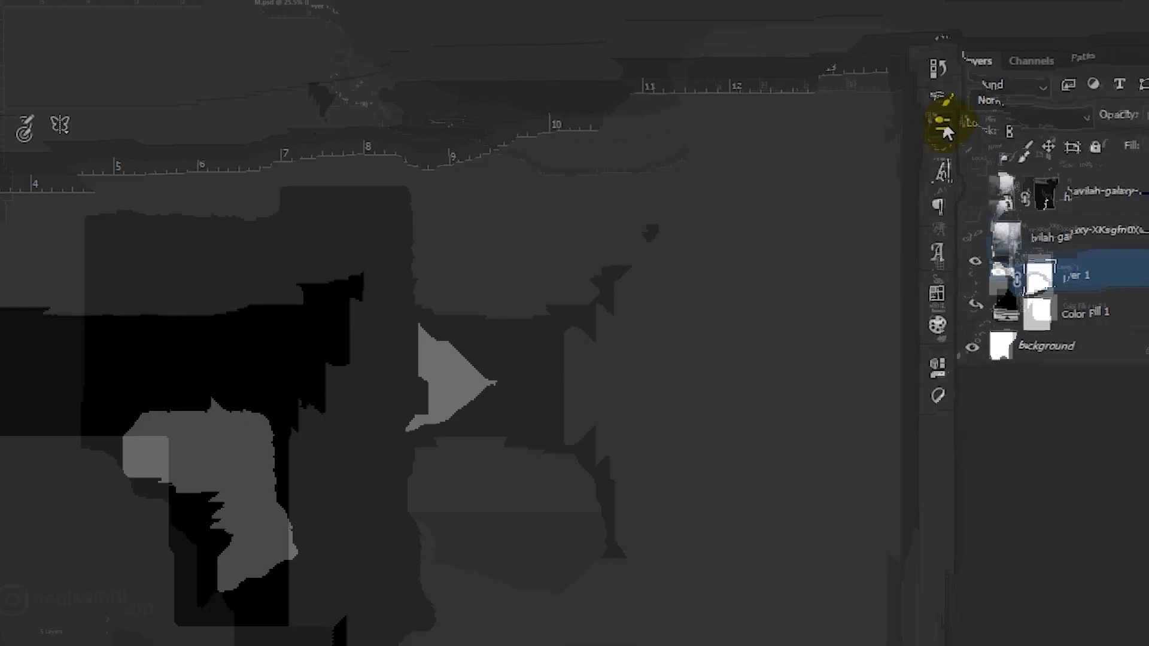
Step: Mask the white rectangle's layer and paint straight vertical black strokes along its lower edge with Sampled Brush 24 at 500 px
left_click(959, 100)
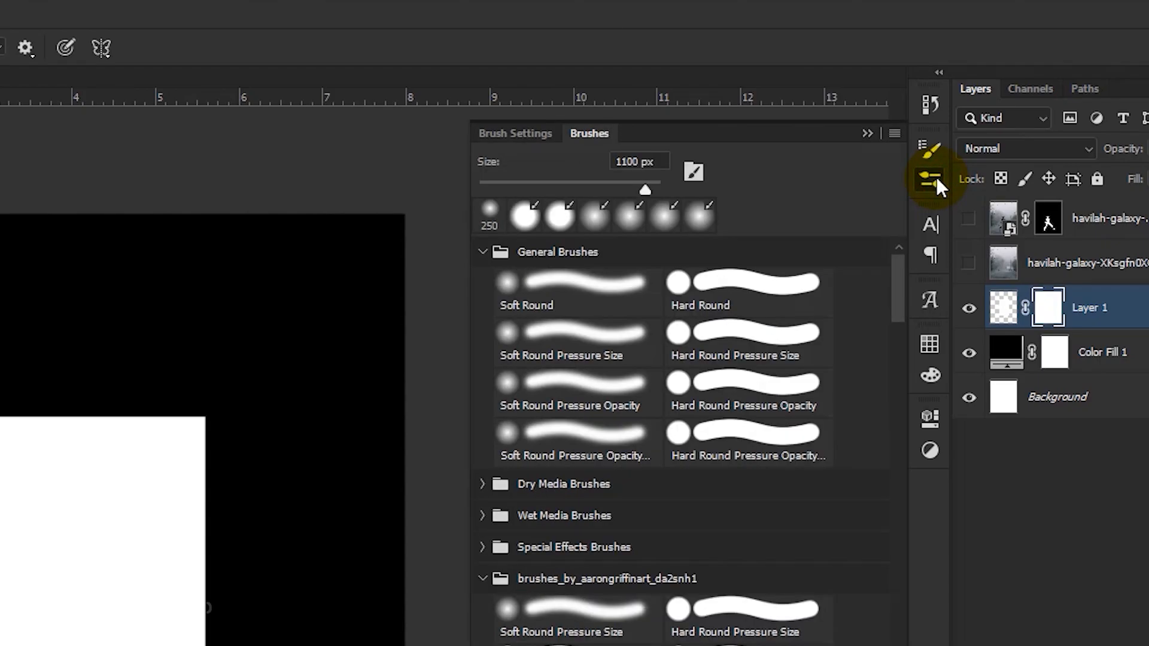
scroll(714, 568, "down", 3)
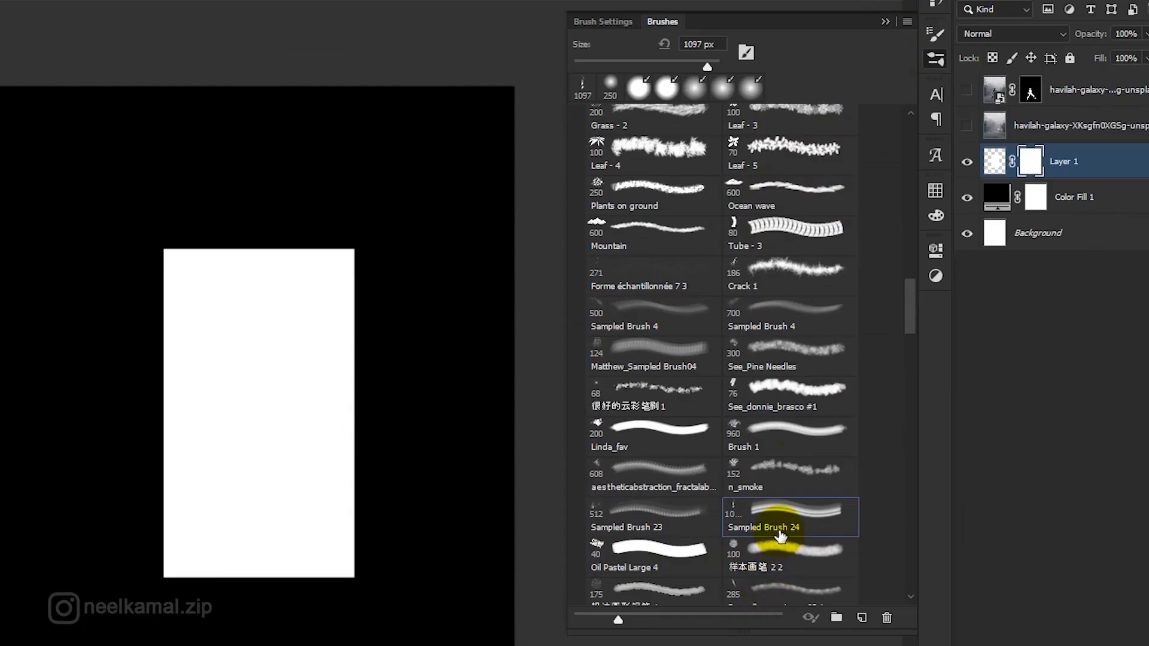
scroll(781, 537, "down", 1)
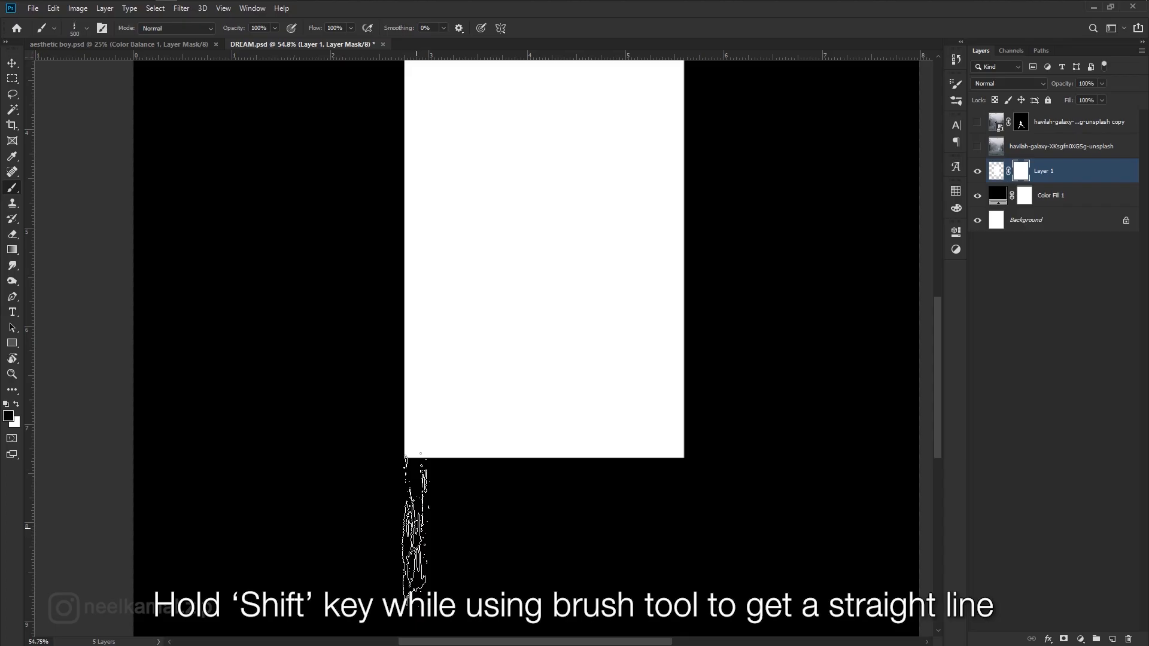
mouse_move(416, 528)
left_mouse_down()
mouse_move(417, 371)
mouse_move(419, 419)
left_mouse_up()
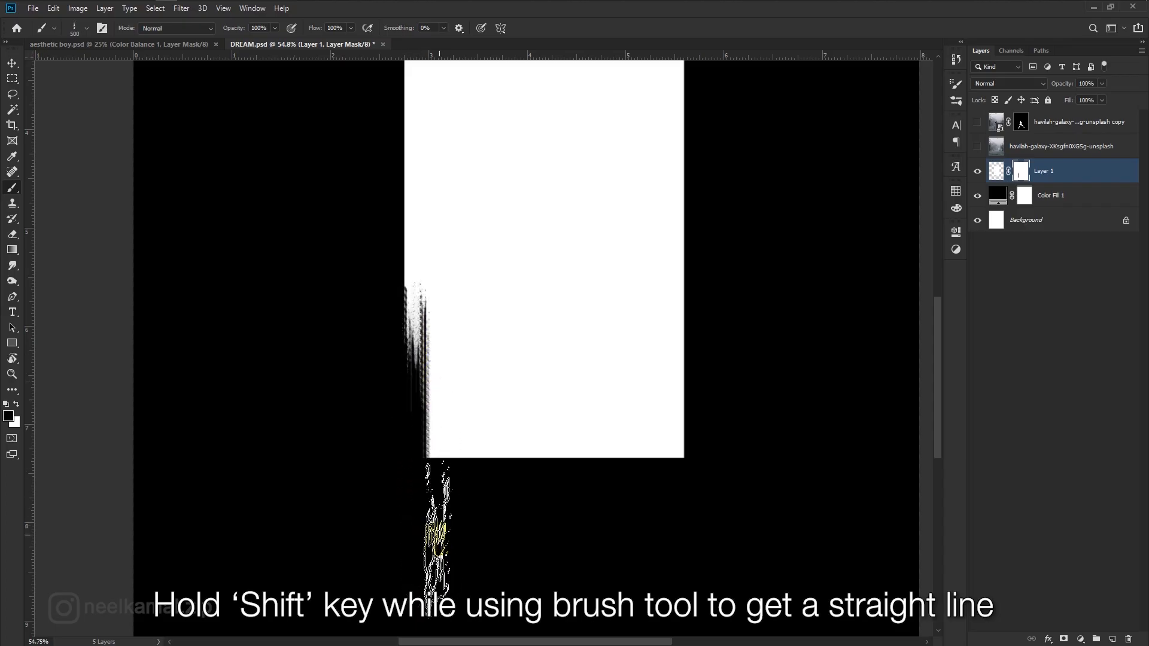
mouse_move(436, 532)
left_mouse_down()
mouse_move(462, 368)
mouse_move(470, 454)
mouse_move(483, 455)
mouse_move(489, 322)
mouse_move(514, 388)
mouse_move(542, 391)
mouse_move(564, 574)
mouse_move(601, 372)
mouse_move(571, 359)
mouse_move(615, 368)
mouse_move(637, 389)
mouse_move(659, 366)
mouse_move(682, 371)
left_mouse_up()
key("ctrl+0")
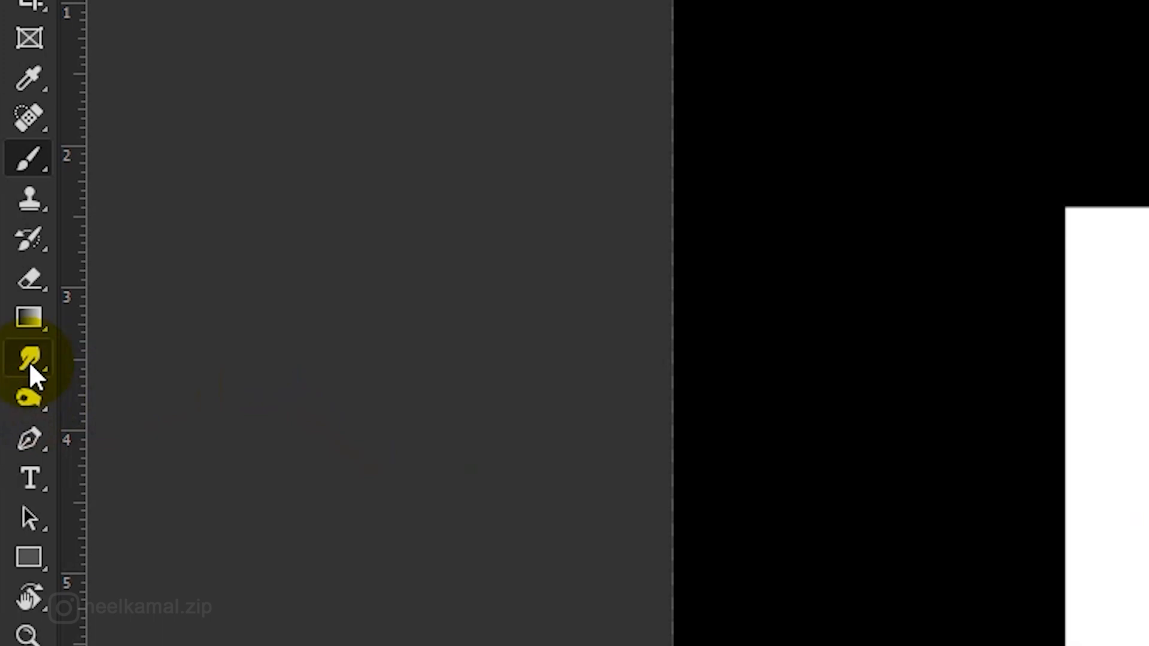
Step: Smudge the jagged lower edge of the rectangle's mask vertically at 23% strength with a 175 px brush to form soft streaks
left_click(12, 266)
scroll(424, 405, "up", 1)
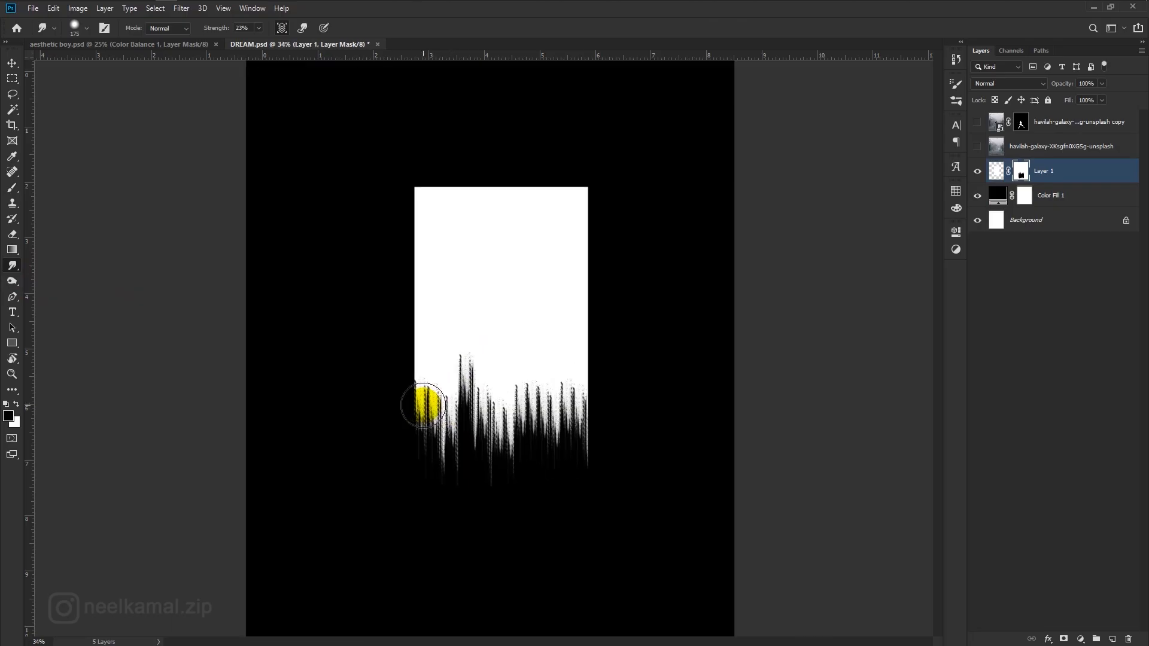
scroll(424, 405, "up", 5)
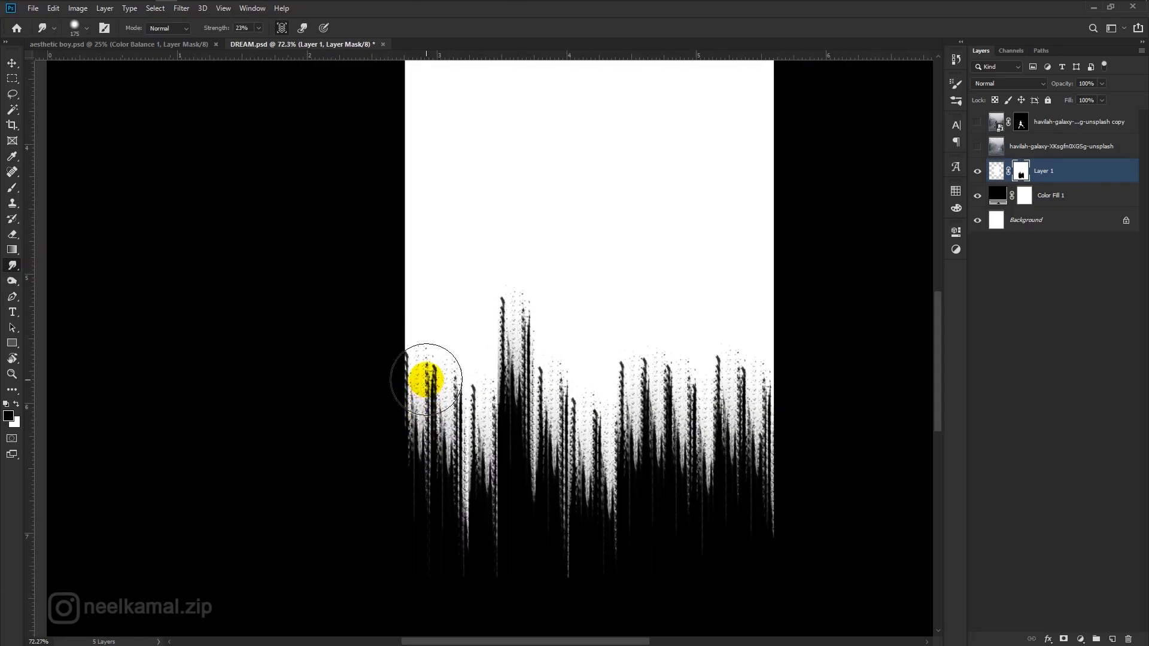
mouse_move(426, 379)
left_mouse_down()
mouse_move(422, 100)
mouse_move(501, 325)
mouse_move(488, 95)
mouse_move(504, 346)
mouse_move(495, 200)
mouse_move(521, 359)
mouse_move(557, 399)
mouse_move(659, 366)
mouse_move(706, 380)
mouse_move(735, 347)
mouse_move(711, 183)
left_mouse_up()
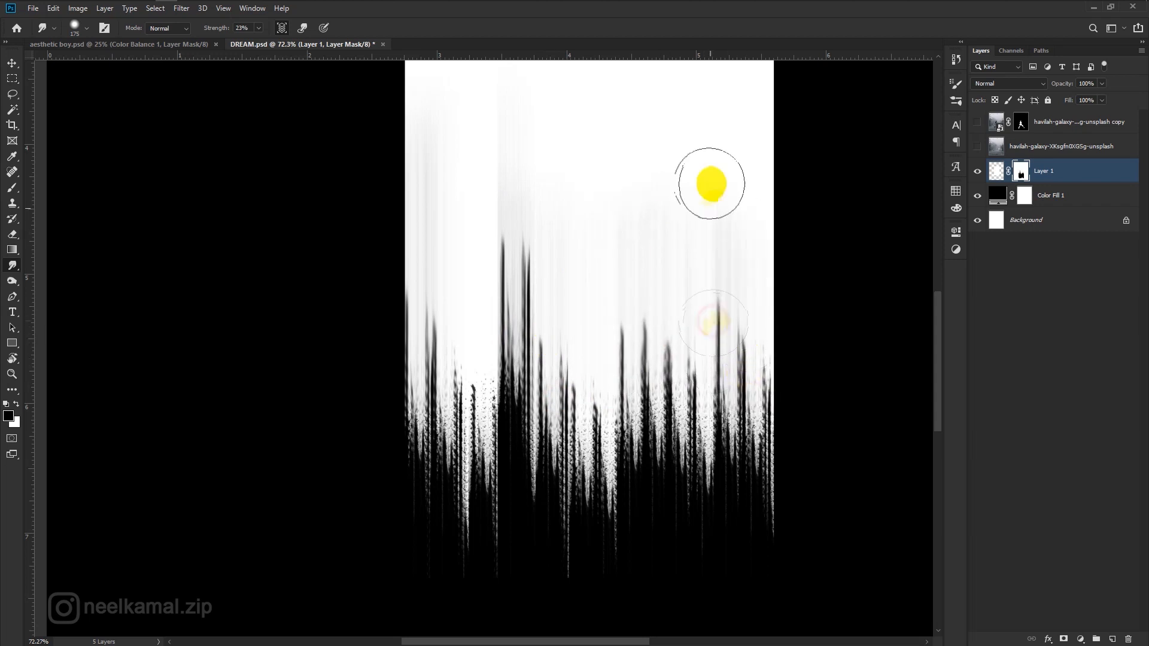
scroll(519, 392, "down", 4)
mouse_move(469, 447)
left_mouse_down()
mouse_move(505, 403)
mouse_move(595, 480)
mouse_move(639, 434)
left_mouse_up()
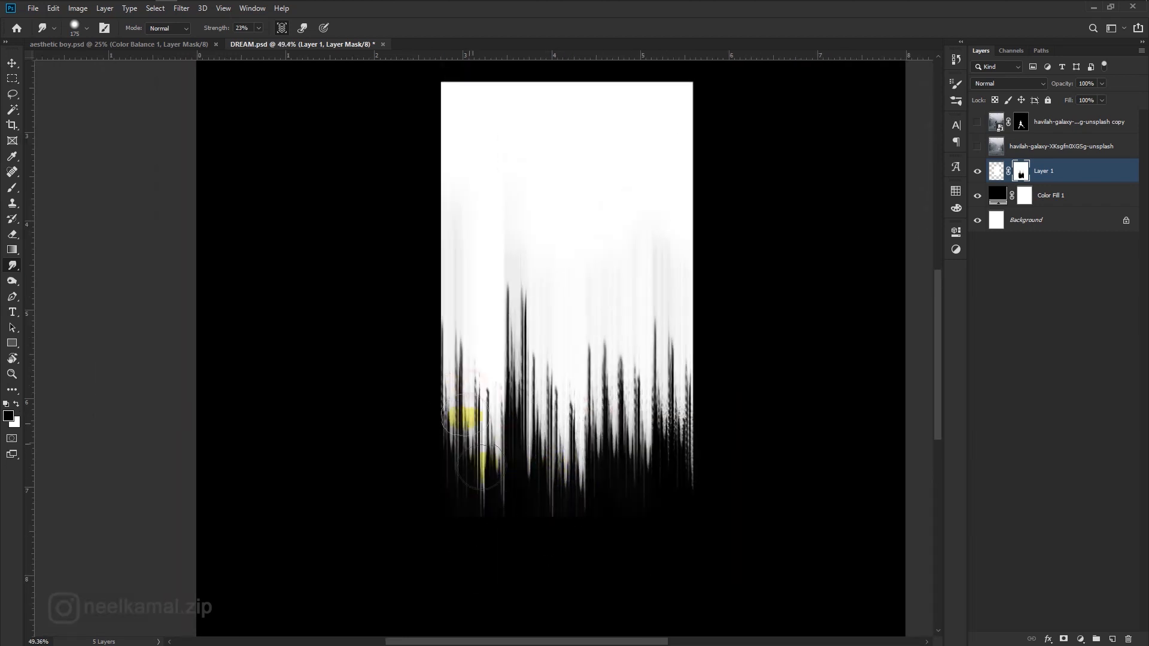
mouse_move(465, 414)
left_mouse_down()
mouse_move(661, 407)
mouse_move(628, 387)
mouse_move(585, 440)
mouse_move(513, 454)
mouse_move(686, 477)
left_mouse_up()
scroll(598, 455, "down", 7)
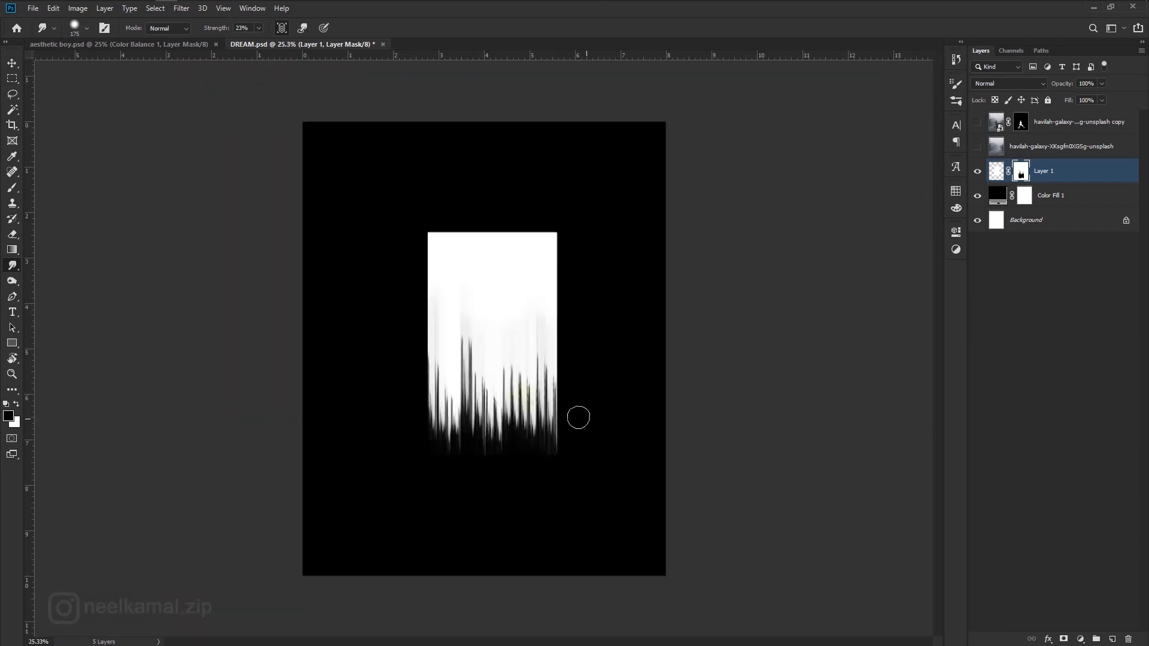
Step: Move Layer 1 above the street photo layer, show both photo layers, and select the masked figure copy
left_click(12, 66)
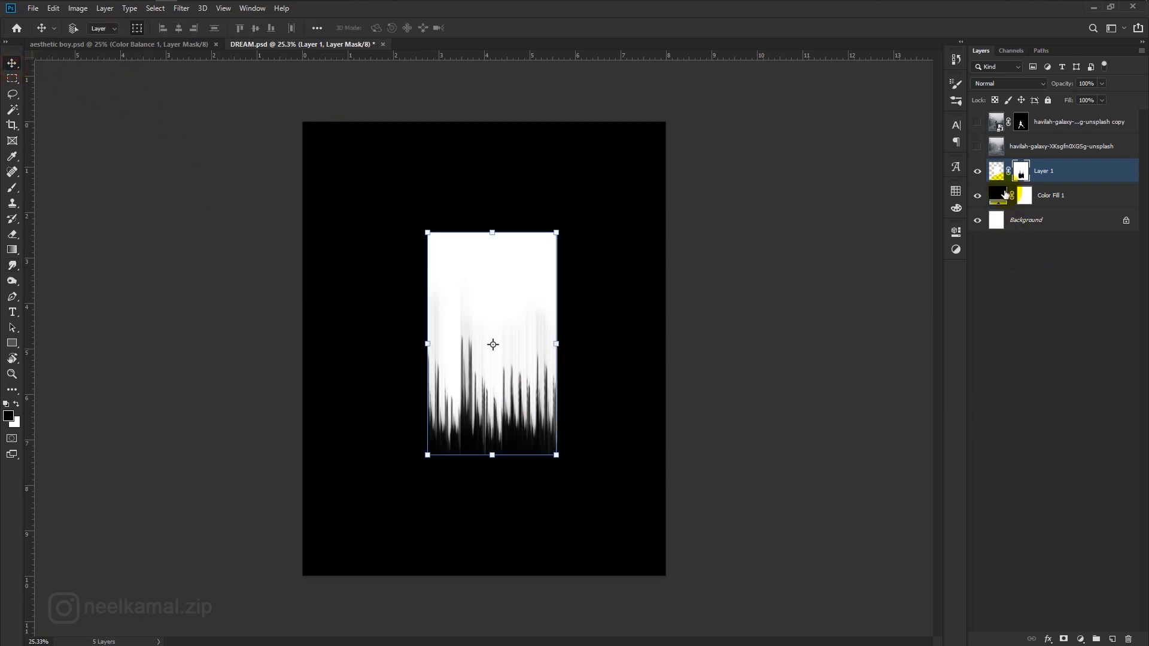
left_click_drag(1049, 175, 1046, 137)
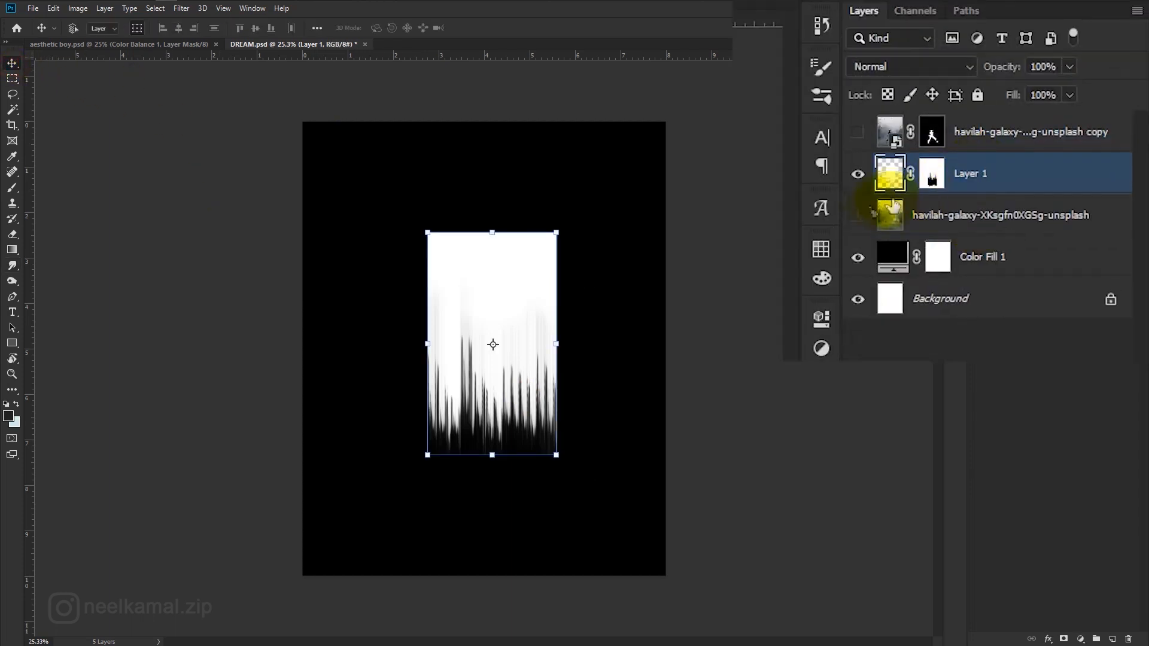
left_click(859, 215)
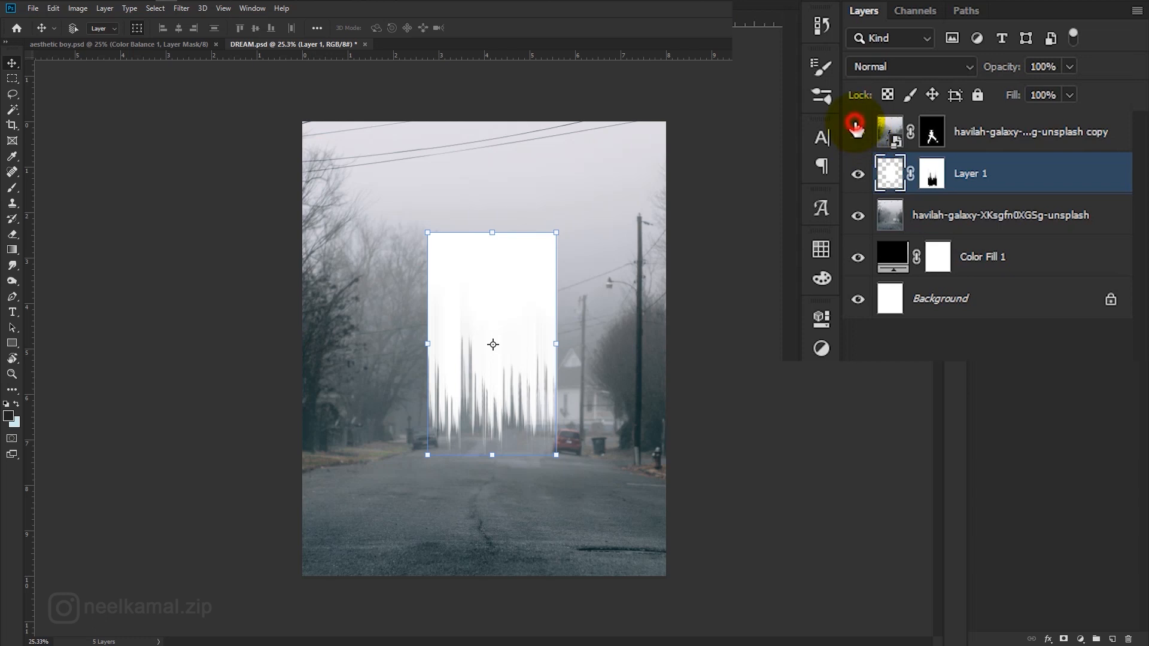
left_click(856, 127)
left_click(1004, 138)
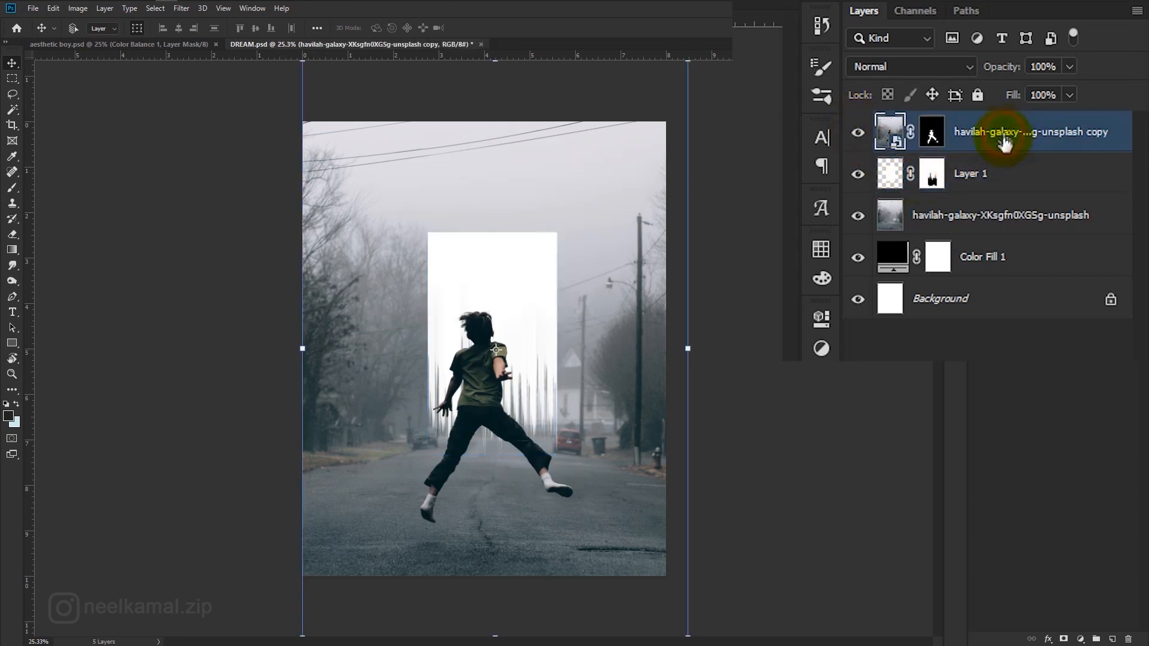
Step: Reshape Layer 1's white rectangle by extending its lower edge onto the road, lowering its upper edge, and widening it slightly to the left
left_click(1055, 154)
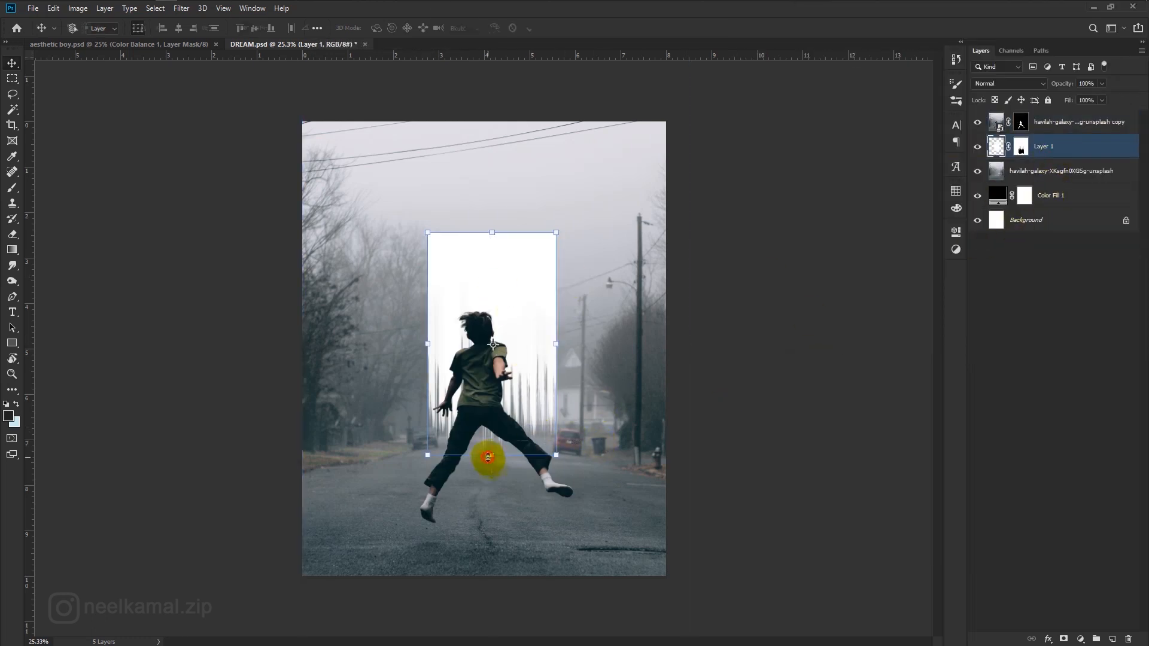
left_click_drag(488, 457, 494, 509)
left_click_drag(492, 233, 492, 255)
left_click_drag(427, 372, 419, 383)
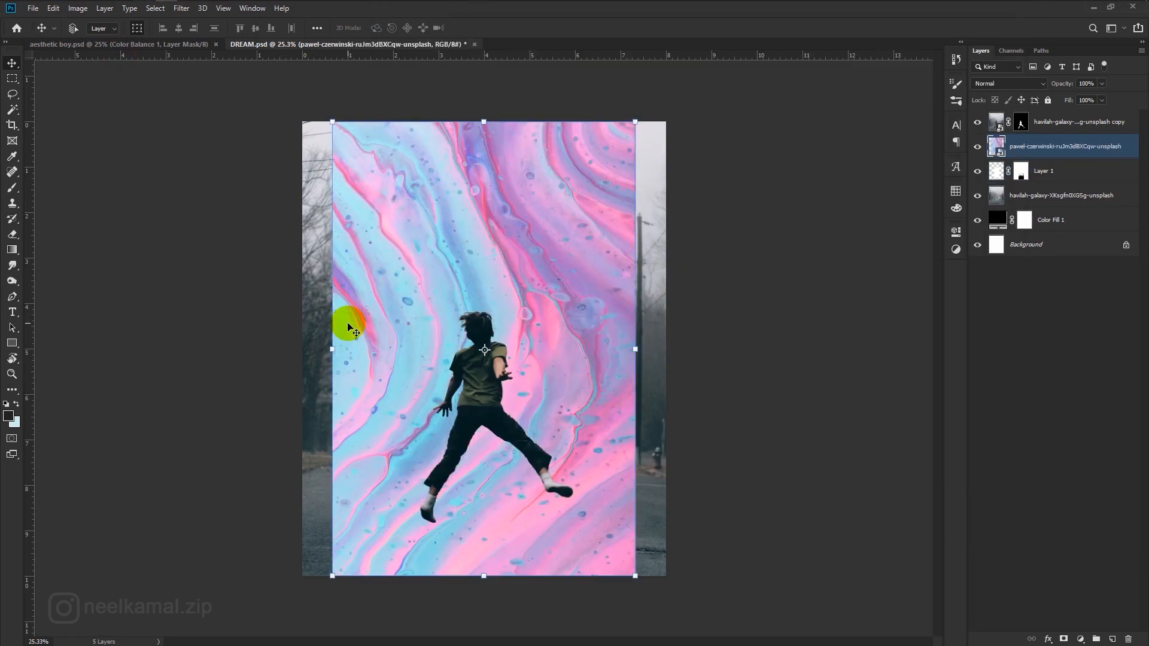
Step: Scale and position the pink-and-blue marbled image to cover the white rectangle, and clip it to Layer 1
left_click_drag(635, 123, 579, 249)
left_click_drag(523, 330, 537, 326)
left_click_drag(488, 460, 488, 509)
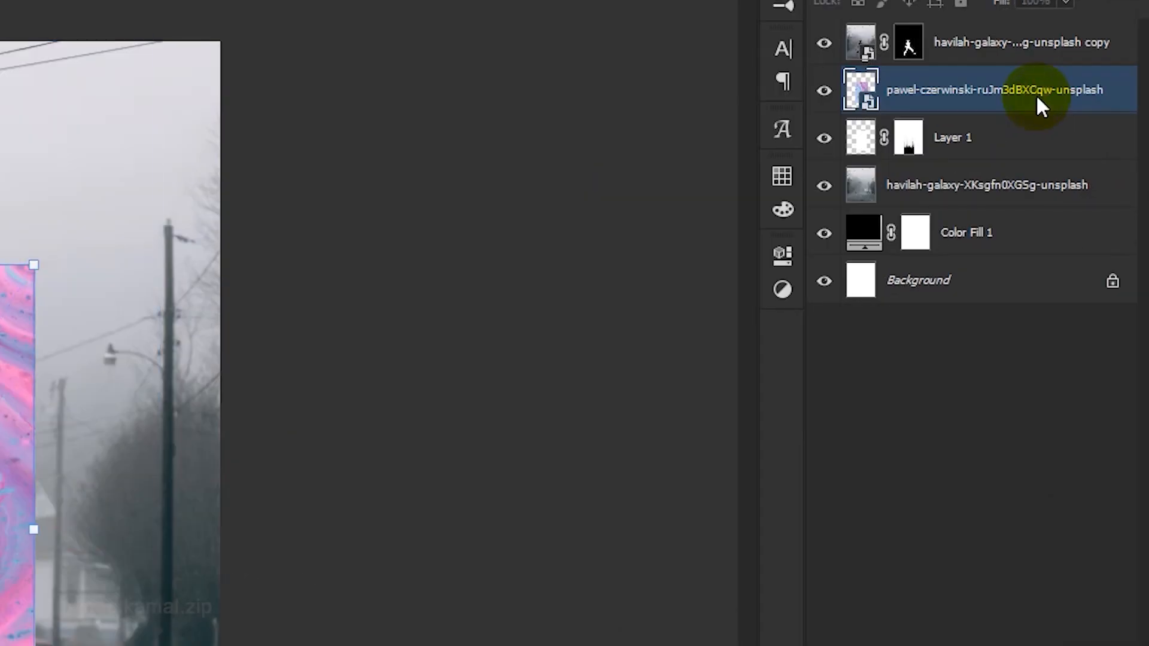
right_click(1086, 148)
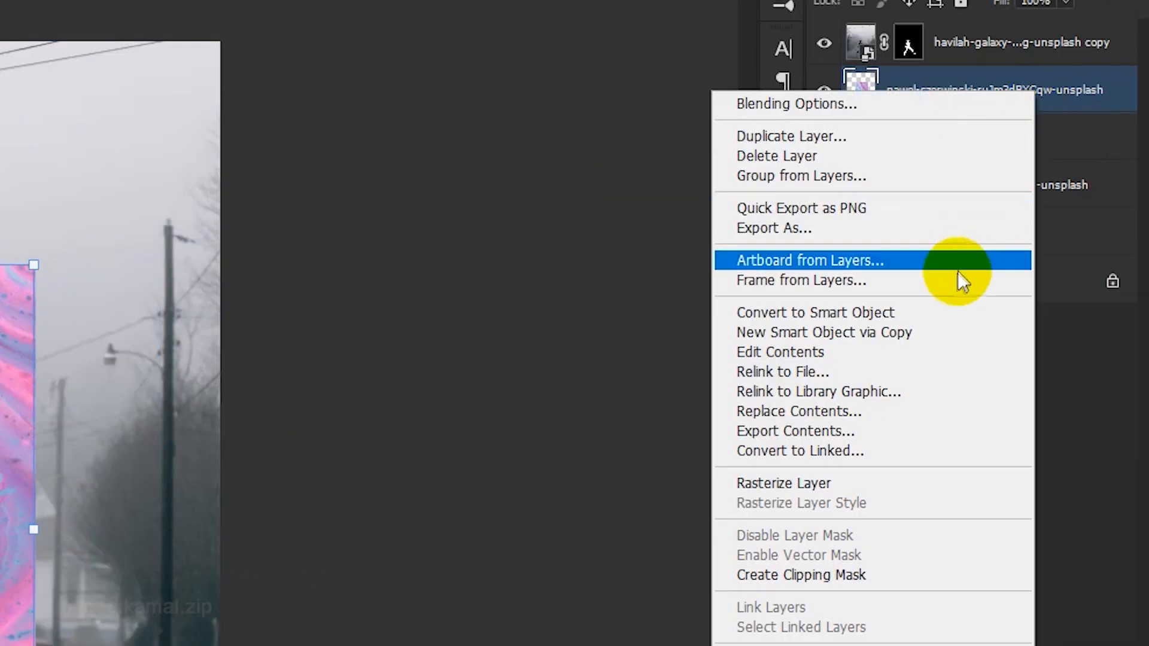
left_click(822, 573)
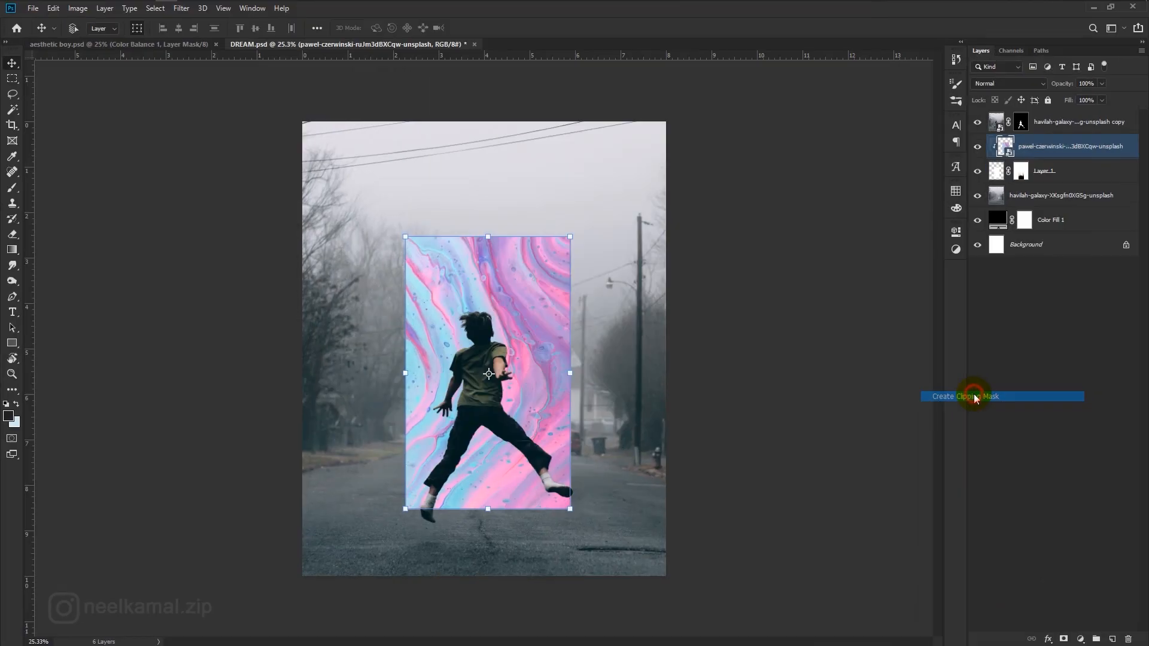
Step: Group the clipped marbled image and Layer 1 as Group 1 in Pass Through mode at 100% opacity
left_click(1049, 174, "shift")
right_click(1048, 172)
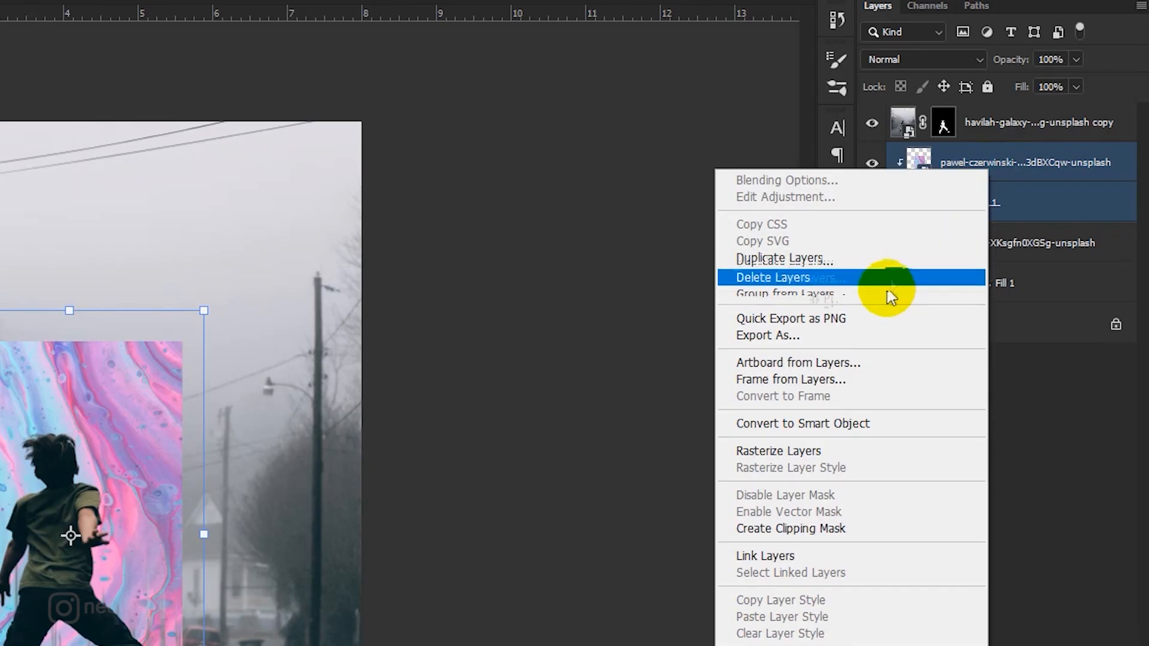
left_click(856, 293)
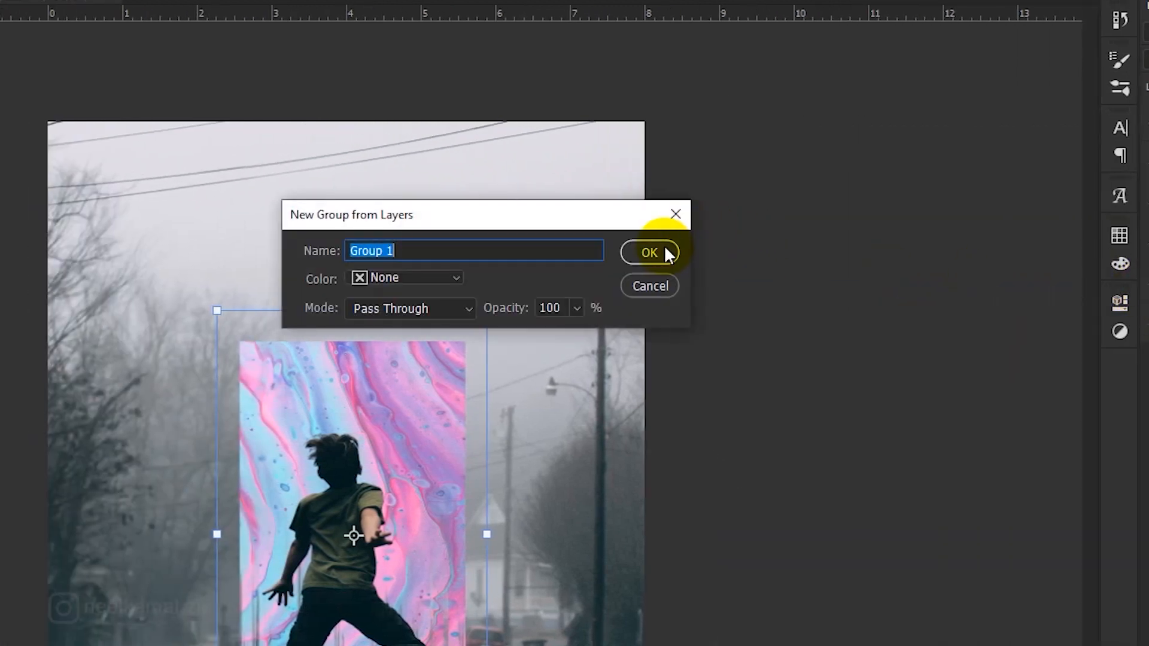
left_click(665, 250)
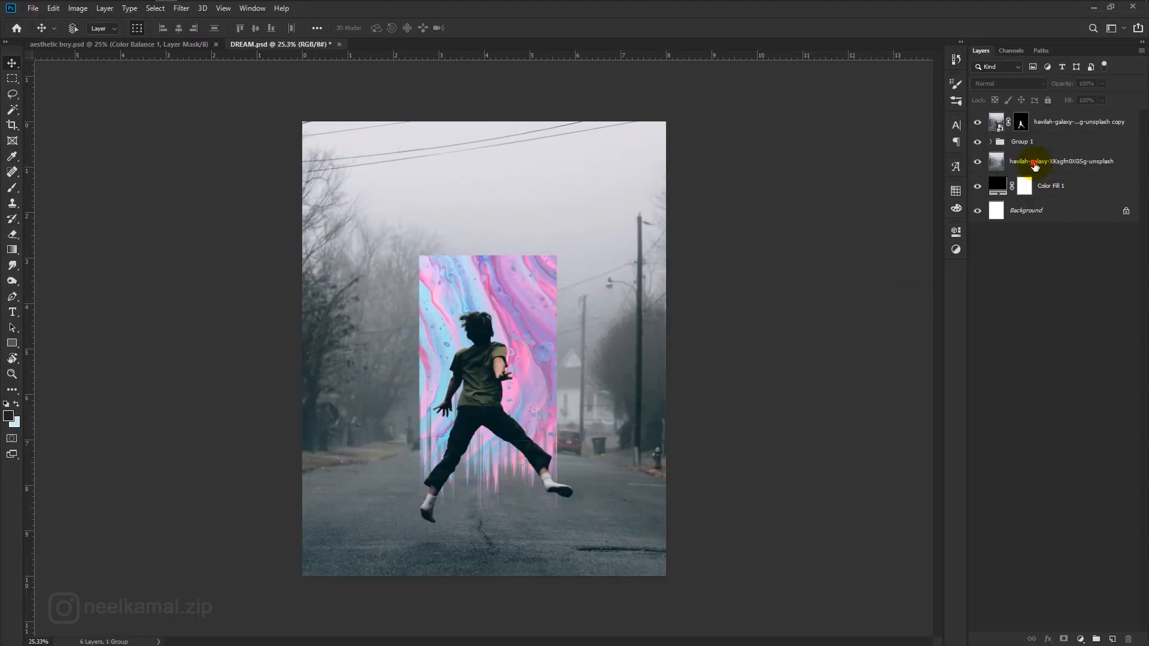
Step: Add an Exposure adjustment layer directly above the street photo and lower its exposure to about -1.6
left_click(1035, 166)
left_click(1080, 640)
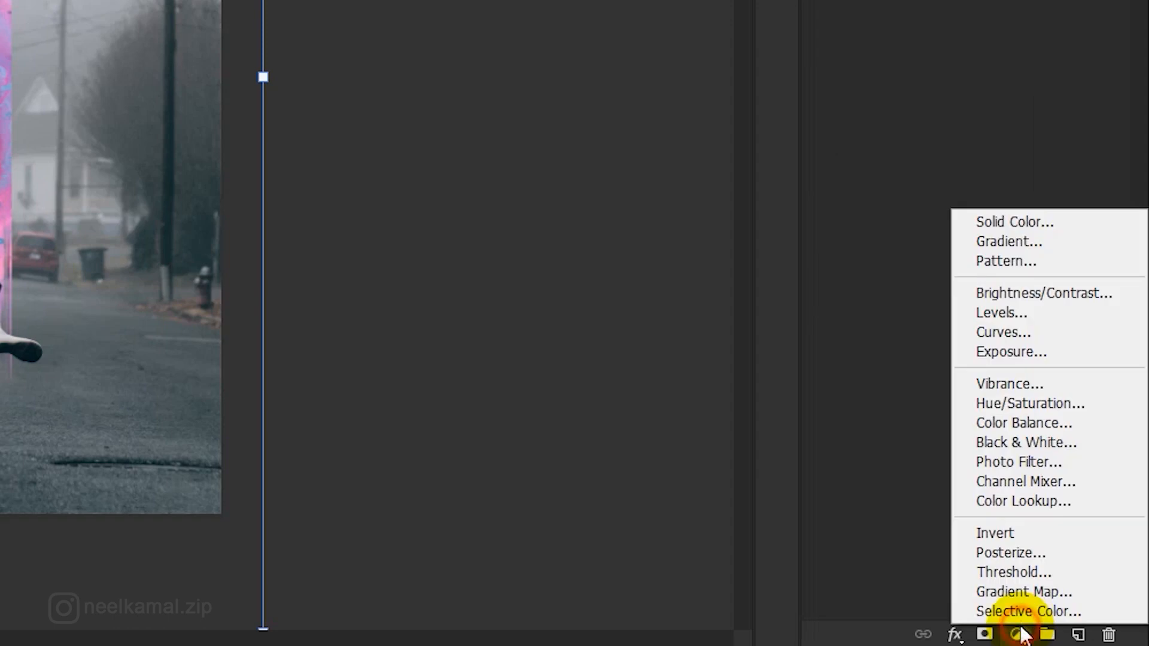
left_click(1030, 352)
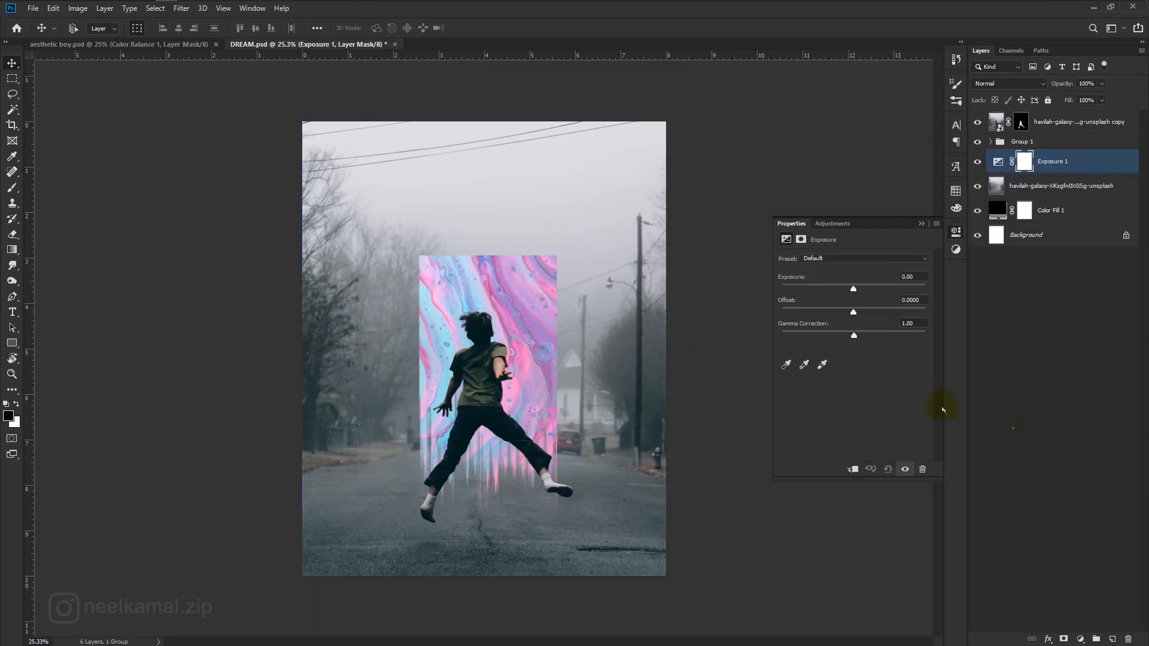
left_click_drag(853, 288, 838, 289)
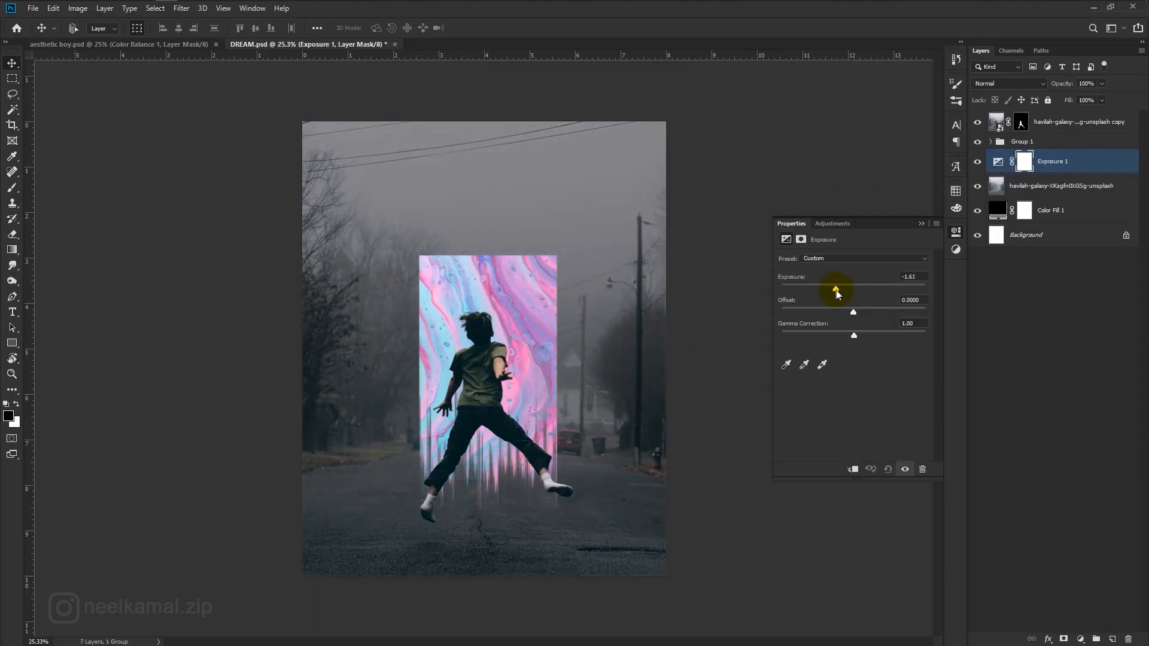
Step: Convert the street photo layer to a Smart Object
left_click(1037, 186)
right_click(1037, 187)
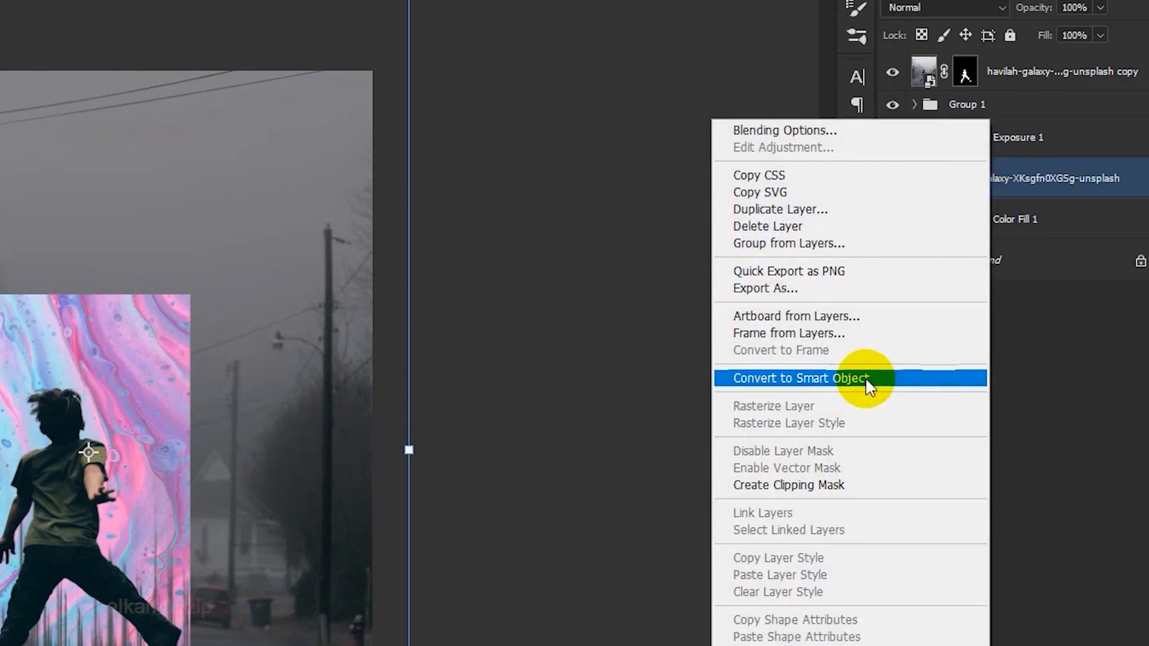
left_click(961, 305)
Step: Start a Tilt-Shift blur on the street photo and place its narrow focus band on the road around and below the figure's feet
left_click(371, 15)
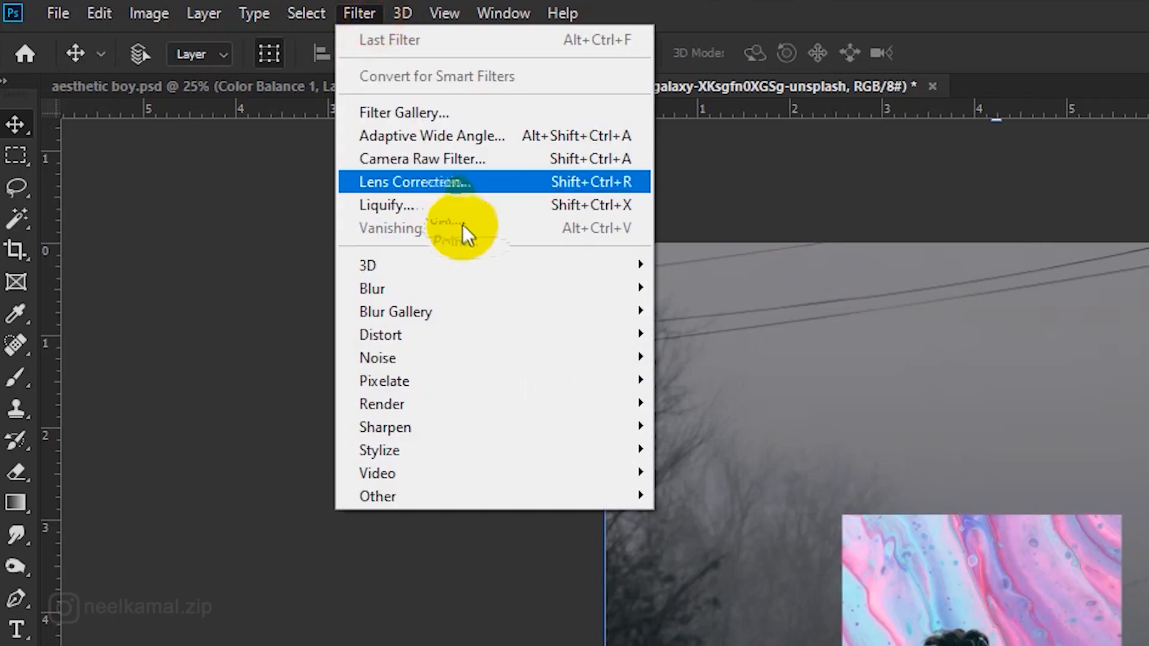
mouse_move(541, 310)
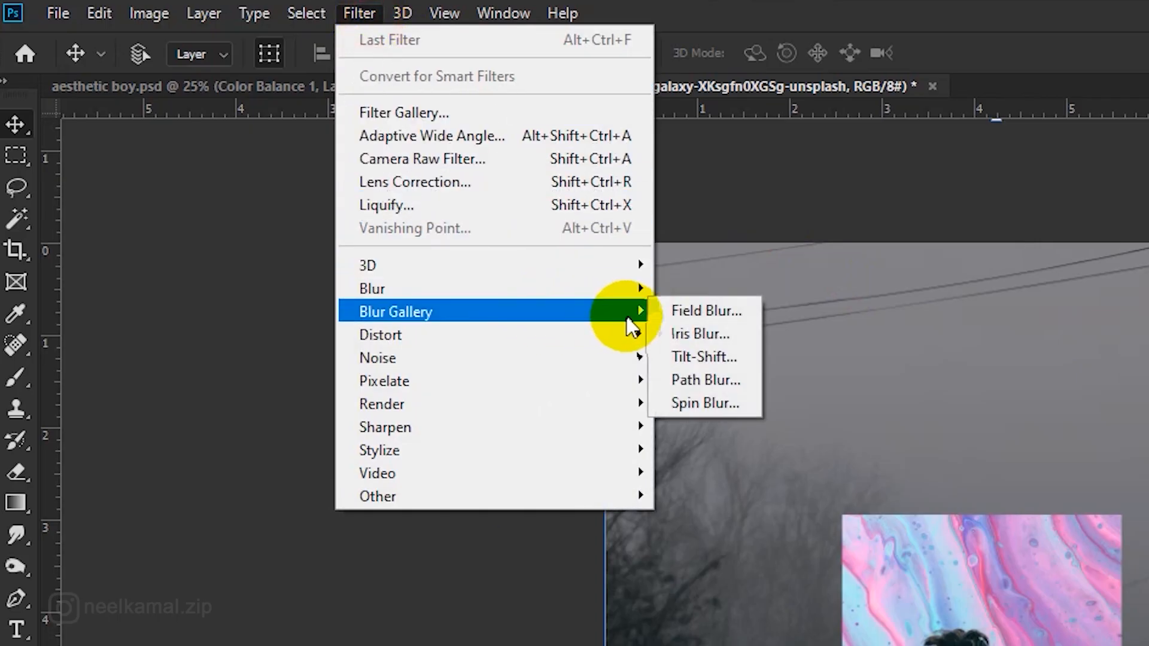
left_click(701, 354)
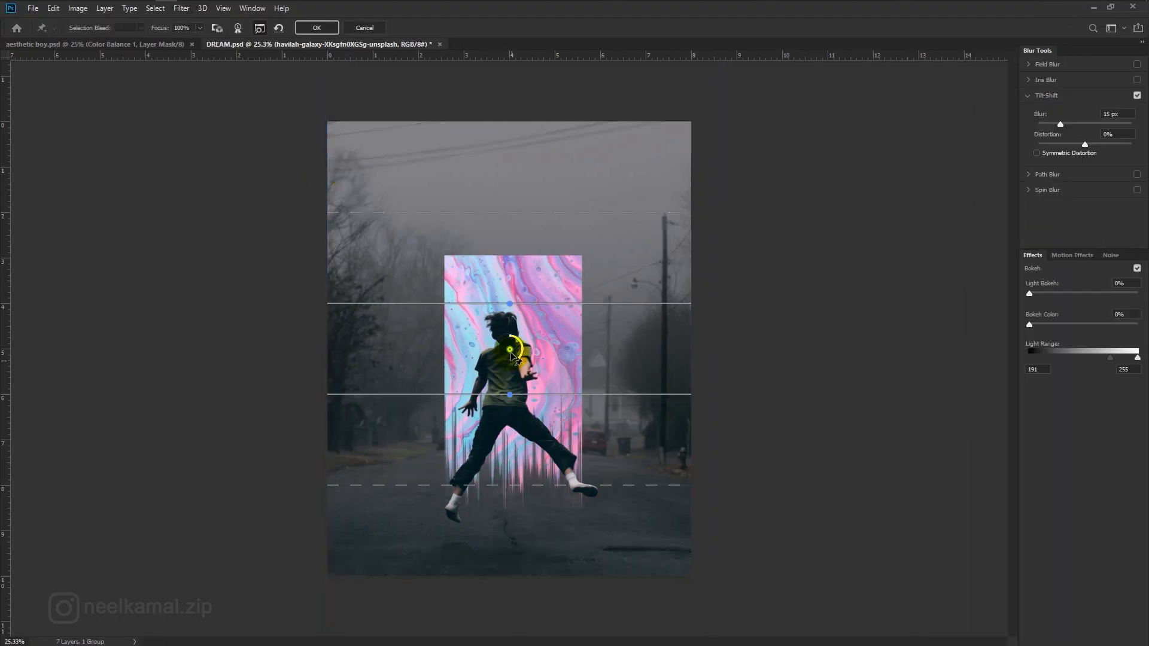
left_click_drag(515, 411, 503, 536)
left_click_drag(526, 490, 529, 499)
left_click_drag(544, 406, 531, 475)
left_click_drag(526, 582, 527, 558)
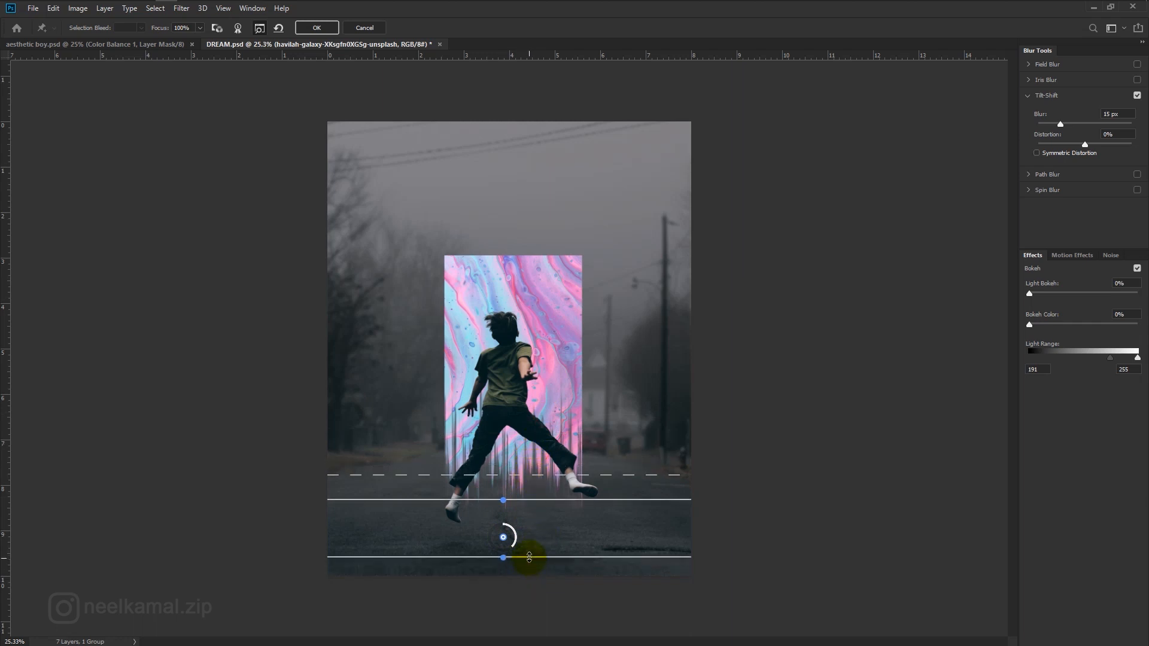
left_click_drag(531, 512, 521, 523)
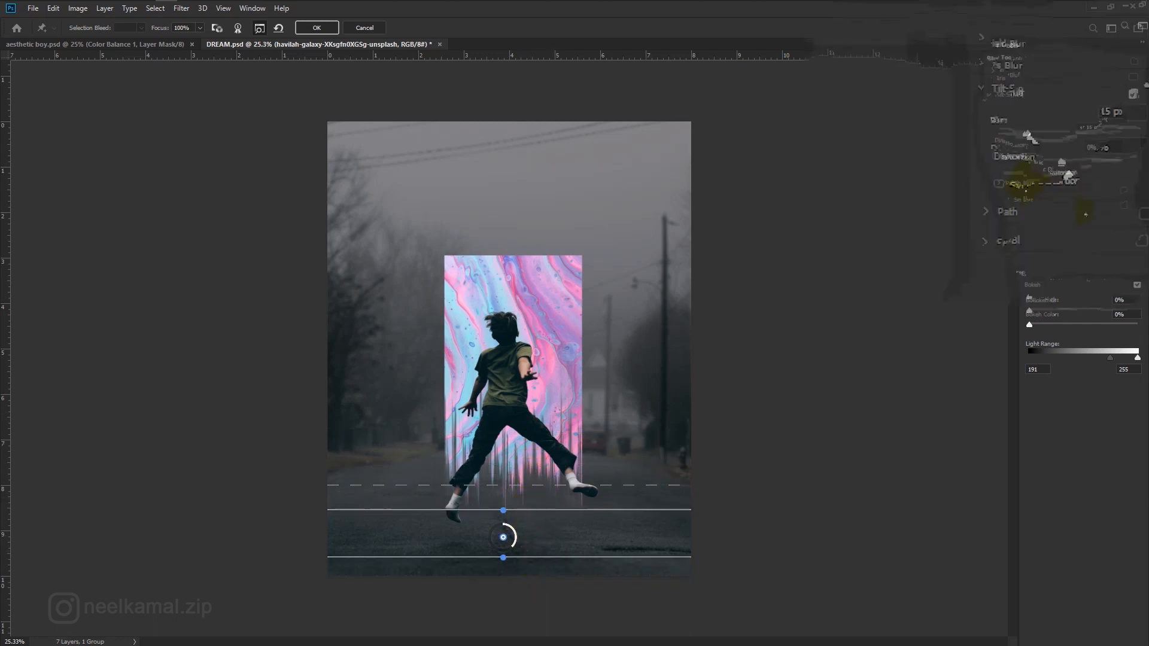
Step: Set the Tilt-Shift blur to 24 px, fine-tune the focus band's edges on the road, and apply the filter
left_click_drag(993, 137, 1009, 142)
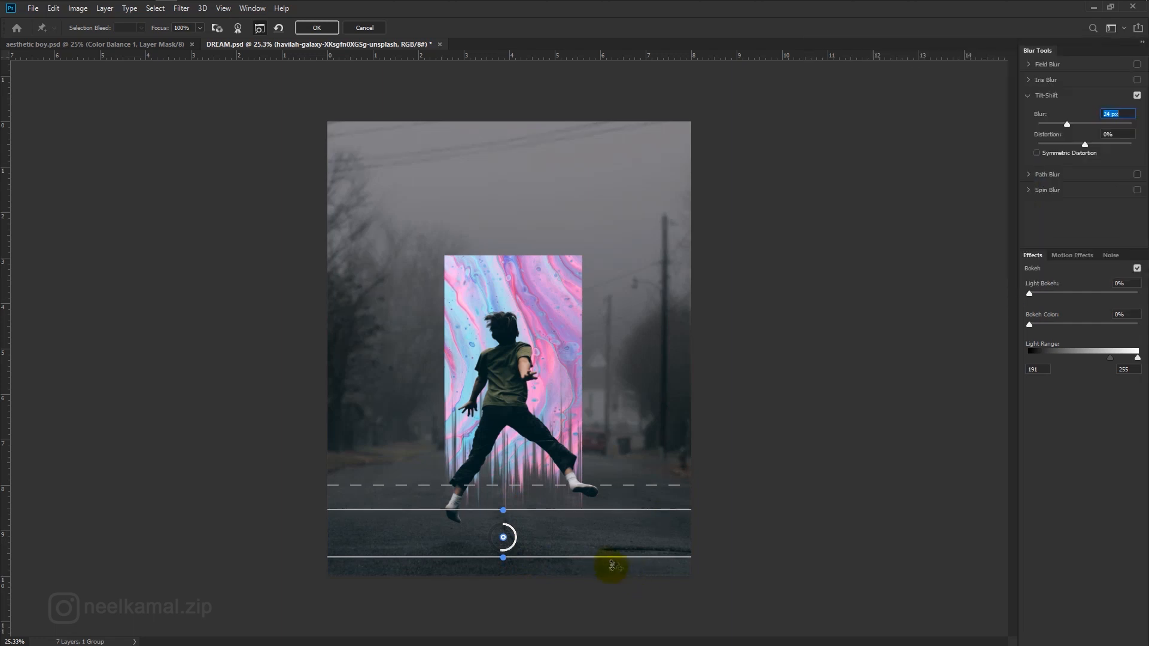
left_click_drag(610, 560, 542, 559)
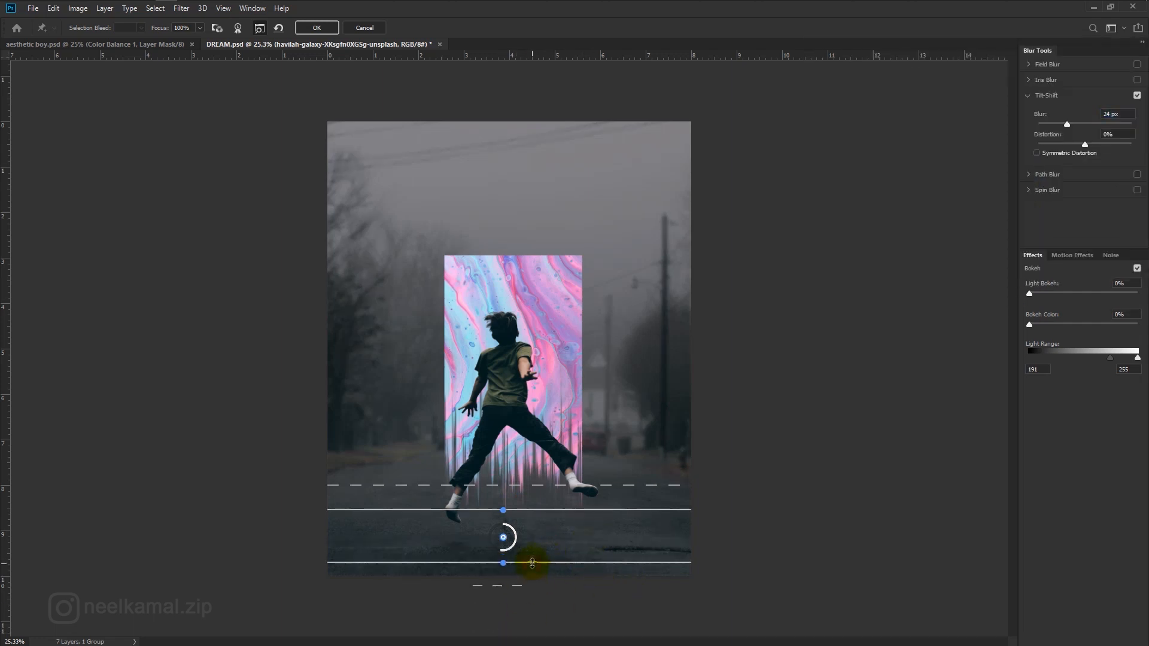
left_click_drag(522, 510, 524, 522)
left_click(317, 27)
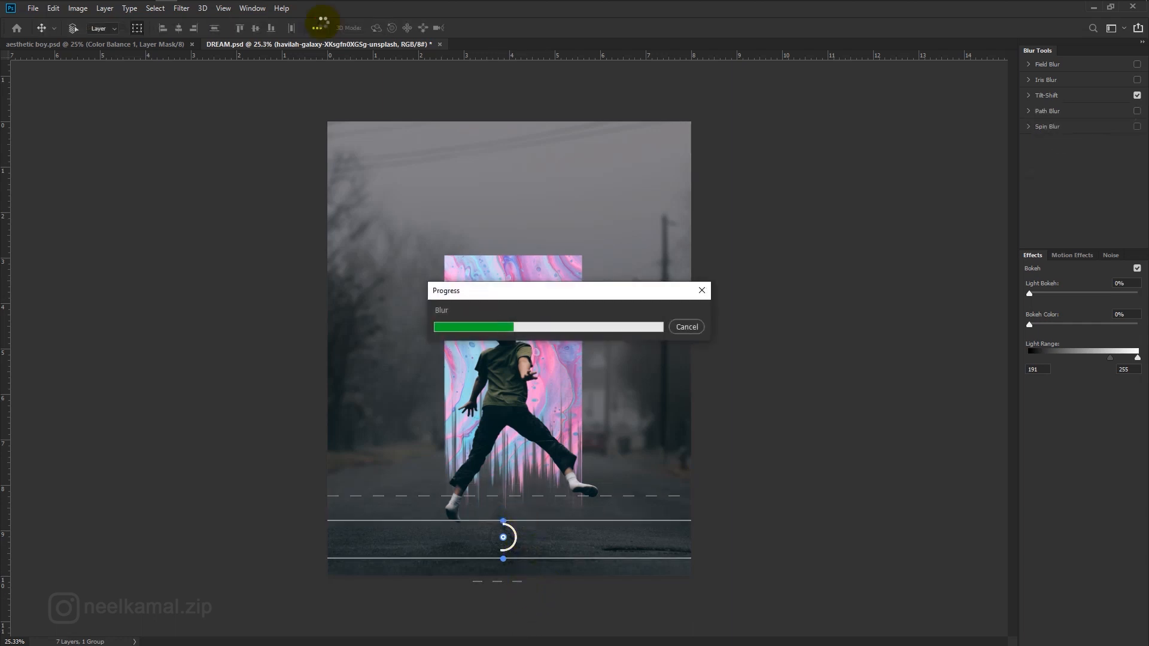
Step: Add a Vibrance adjustment clipped to the marbled image inside Group 1, with vibrance +62 and saturation +70
left_click(1027, 143)
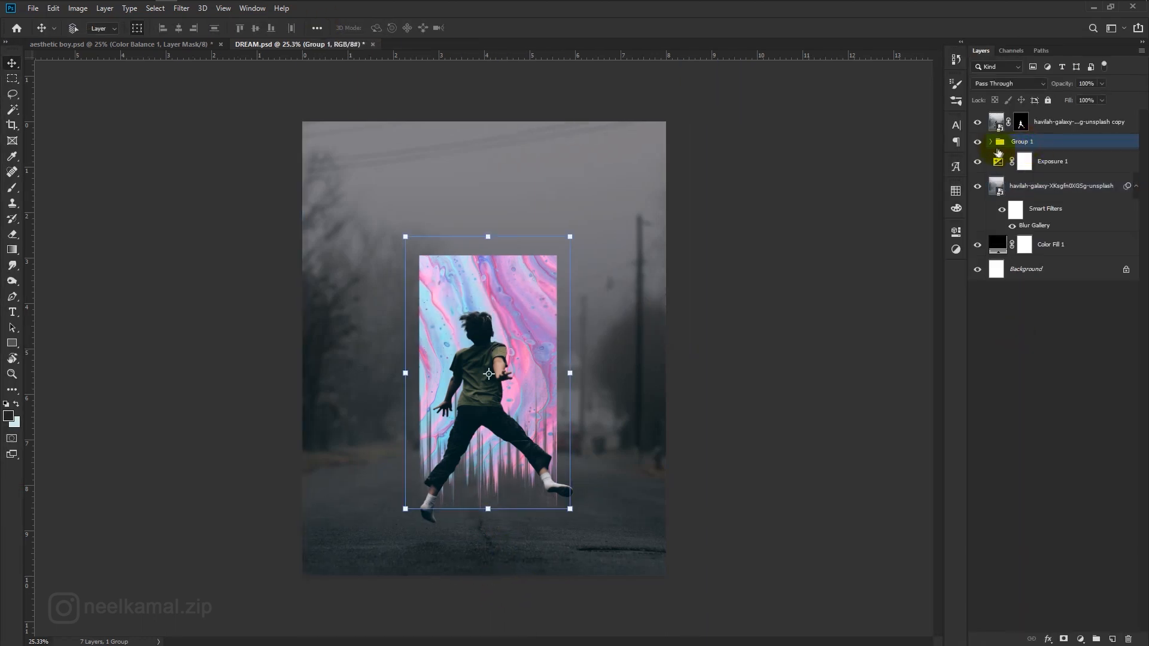
left_click(990, 142)
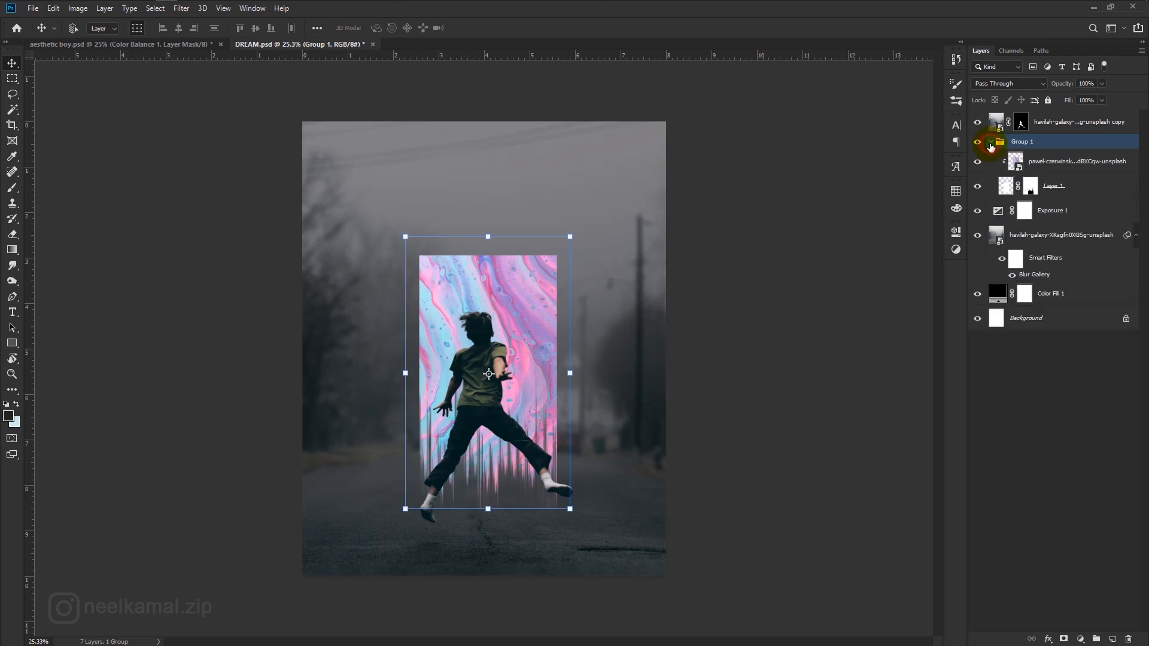
left_click(1042, 159)
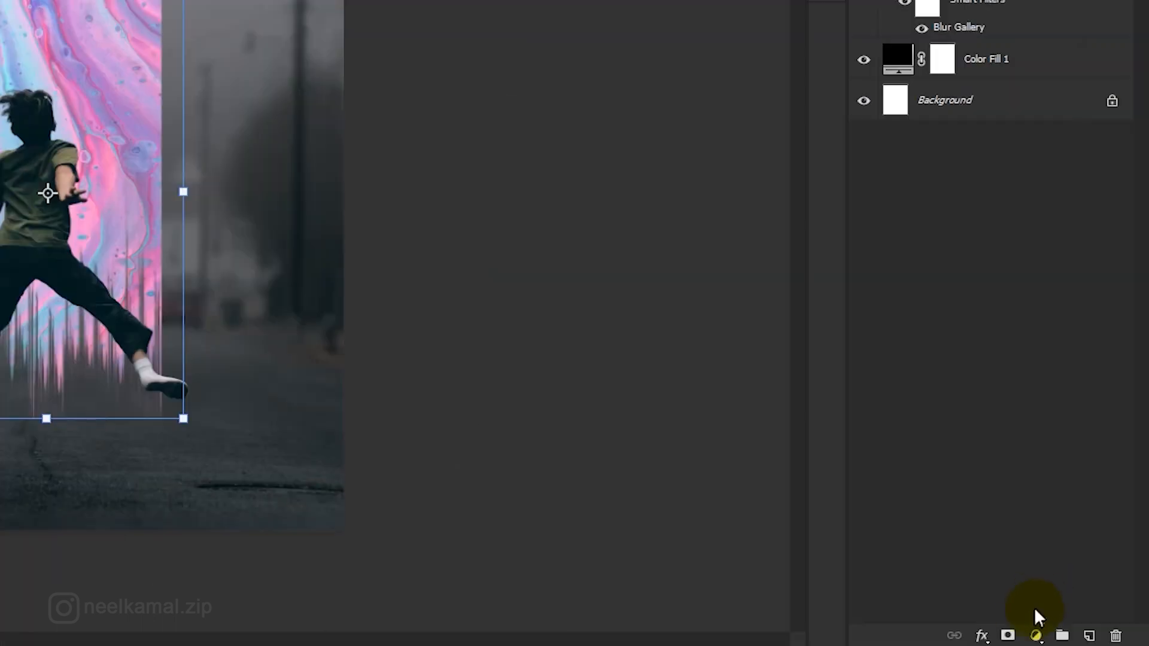
left_click(1034, 635)
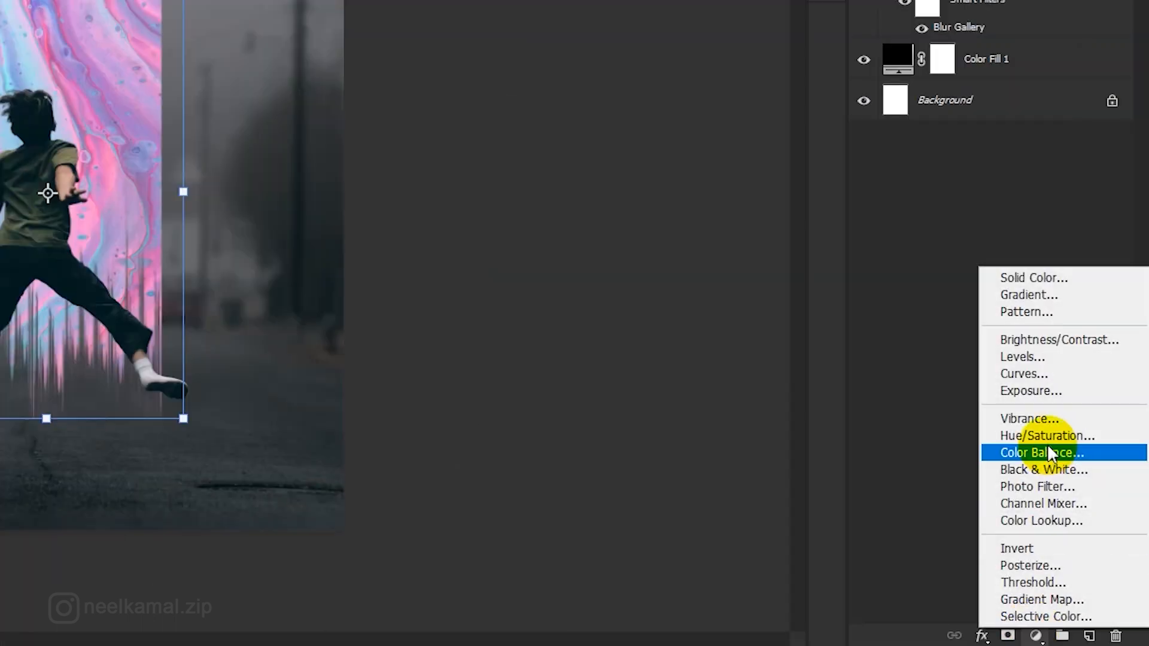
left_click(1051, 416)
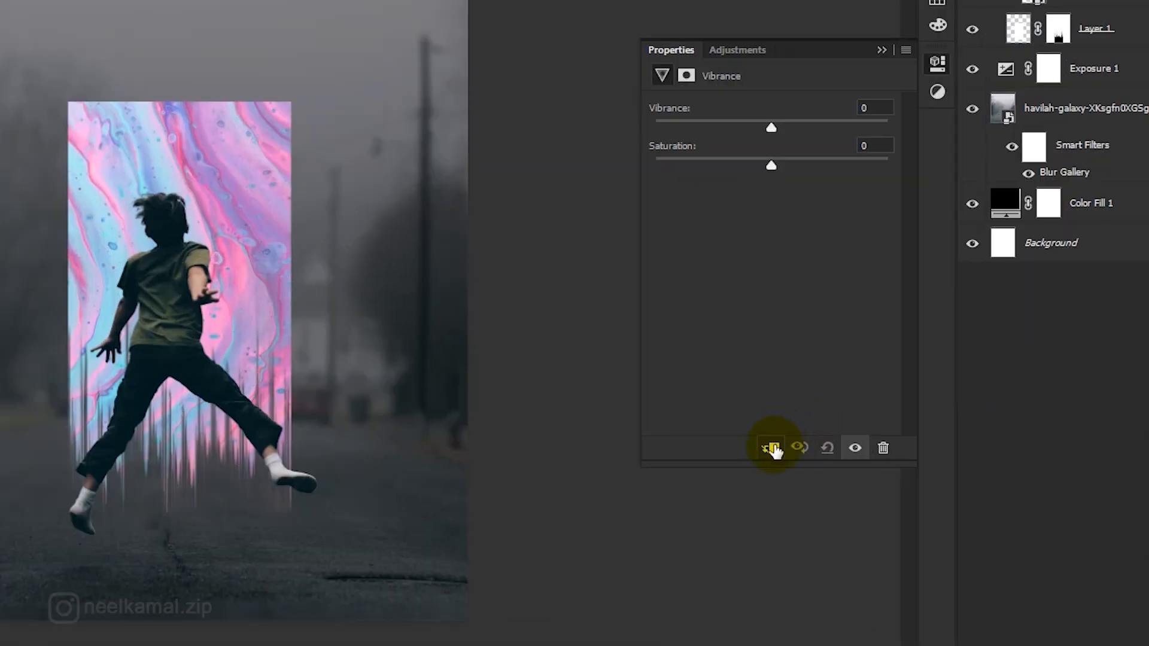
left_click(773, 450)
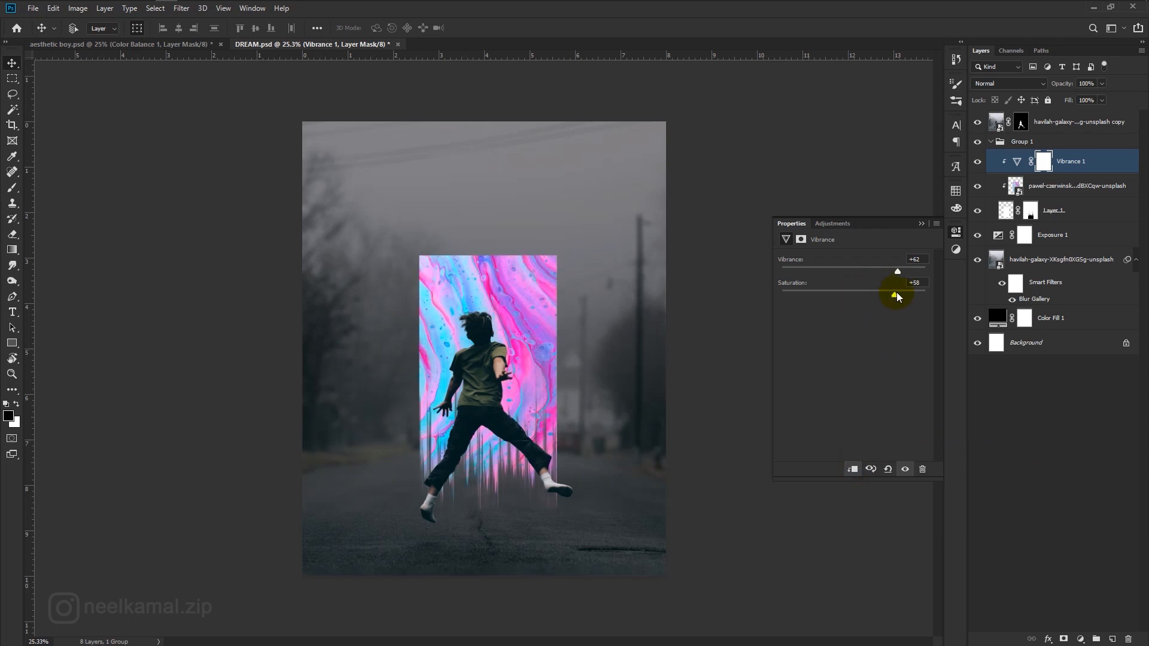
left_click_drag(888, 293, 905, 296)
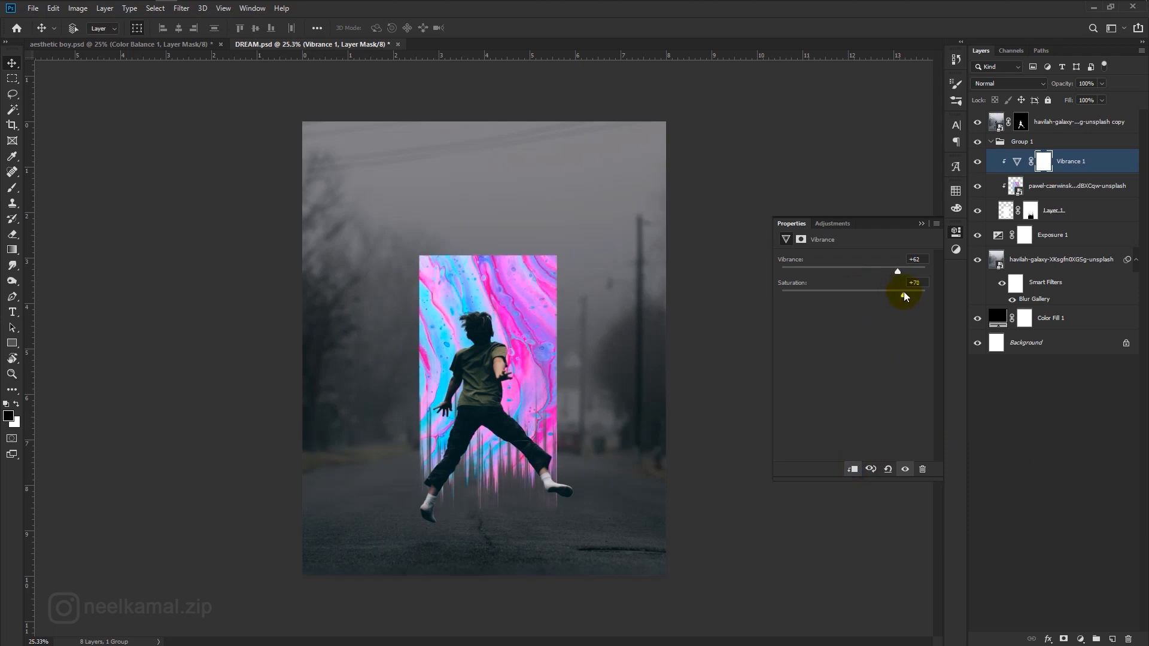
left_click(922, 226)
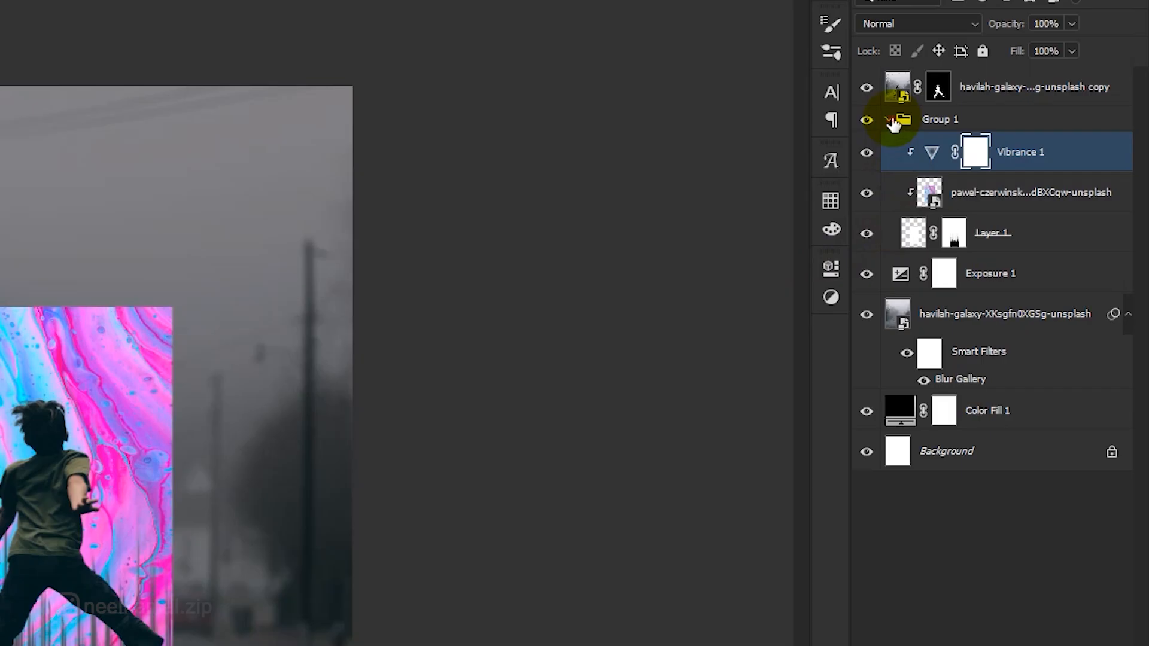
Step: Collapse Group 1 and convert the whole group to a Smart Object
left_click(992, 142)
left_click(1023, 141)
right_click(952, 121)
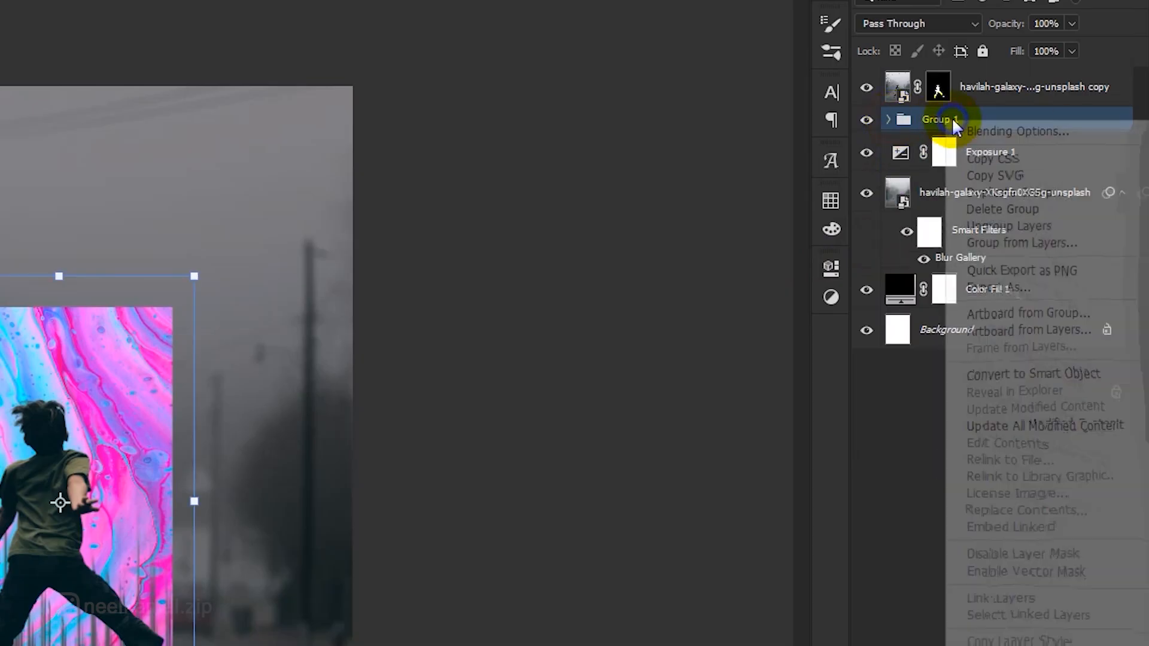
left_click(1013, 376)
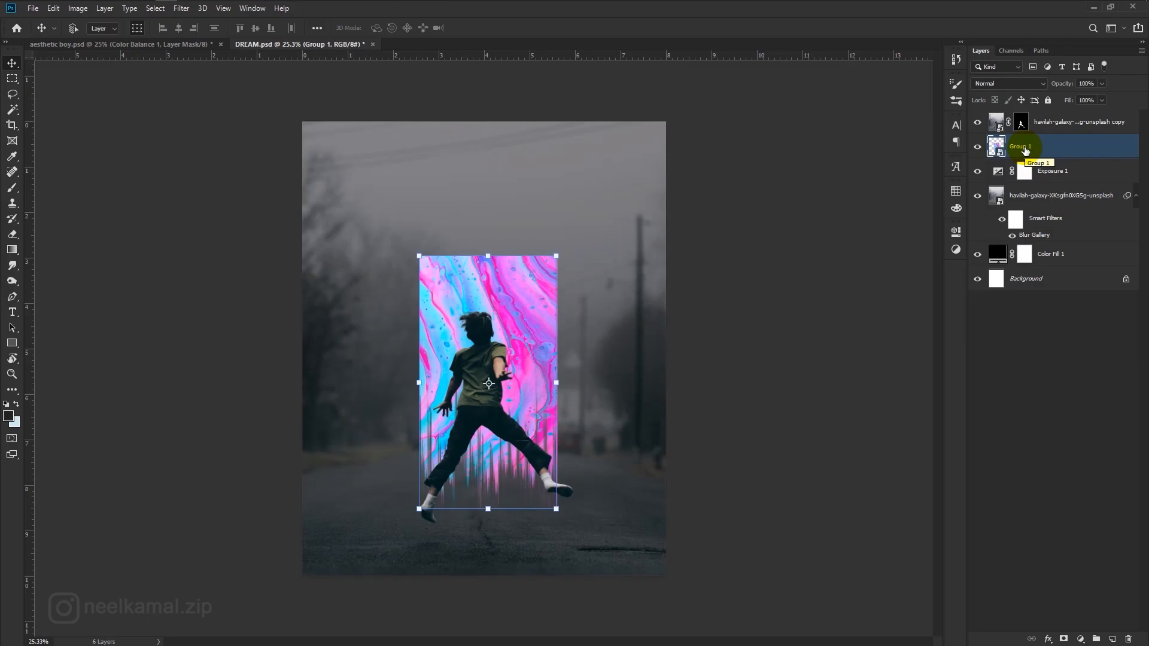
Step: Hide the street photo and masked figure layers, duplicate Group 1 as Group 1 copy, and select the duplicate
left_click(977, 195)
left_click(978, 123)
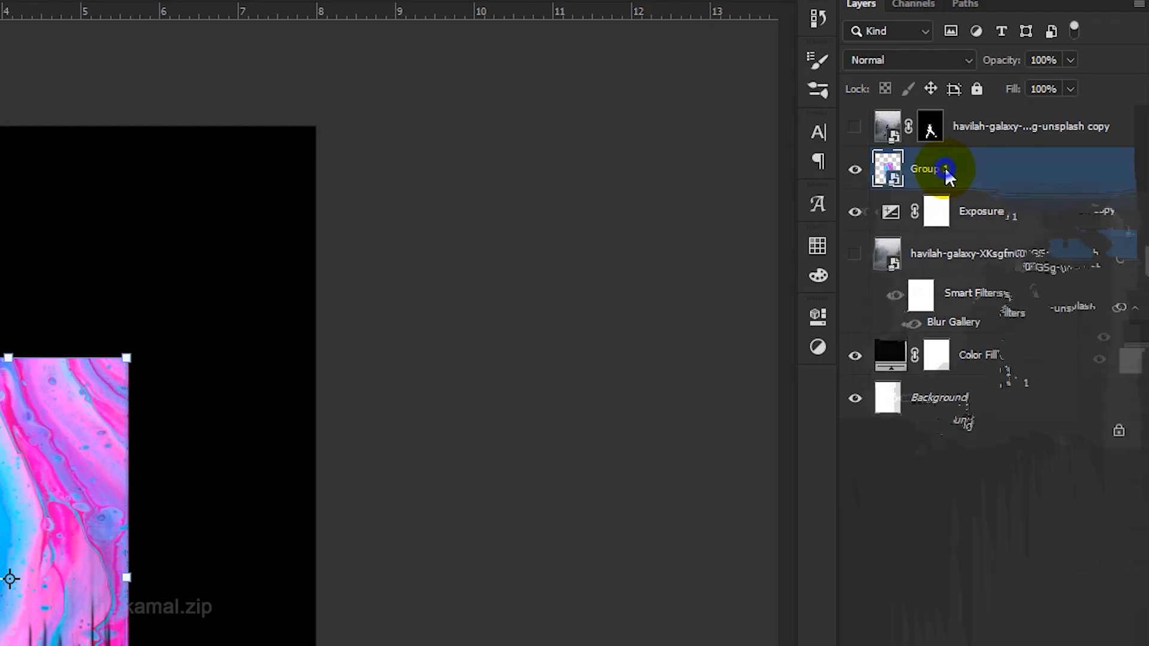
right_click(945, 168)
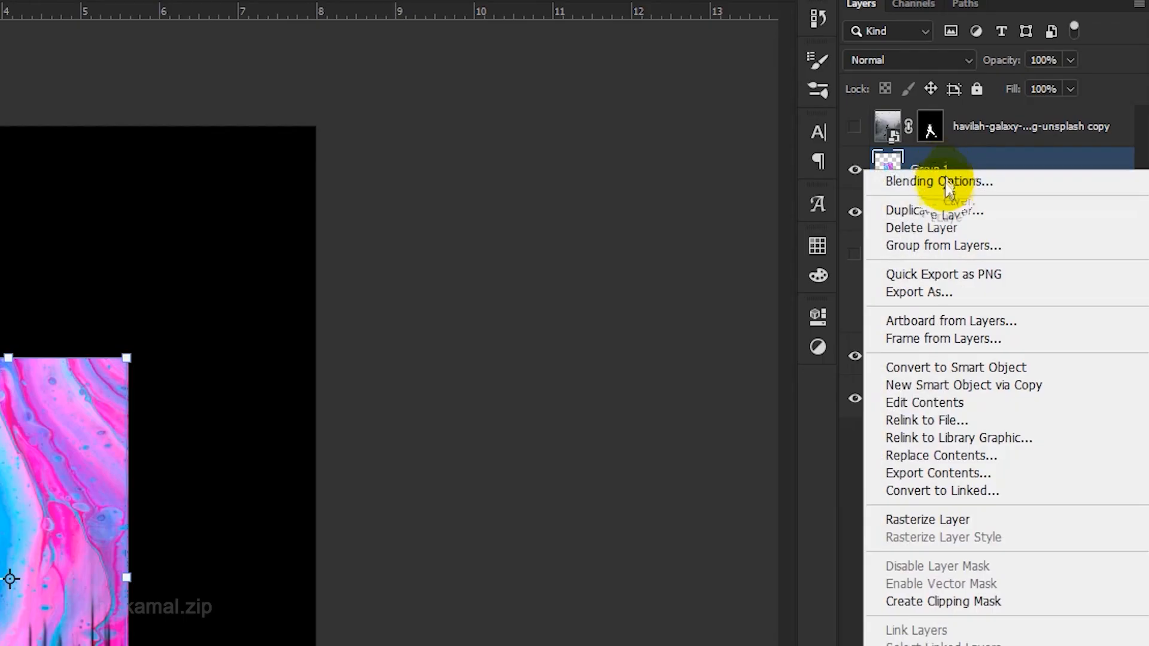
left_click(912, 210)
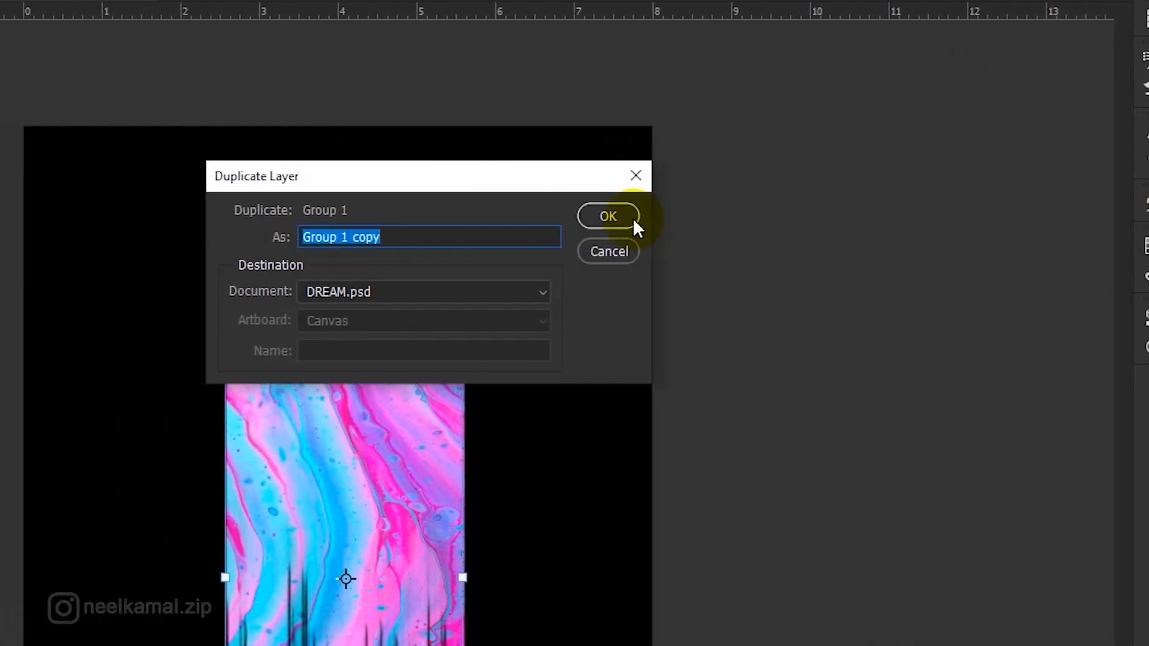
left_click(315, 216)
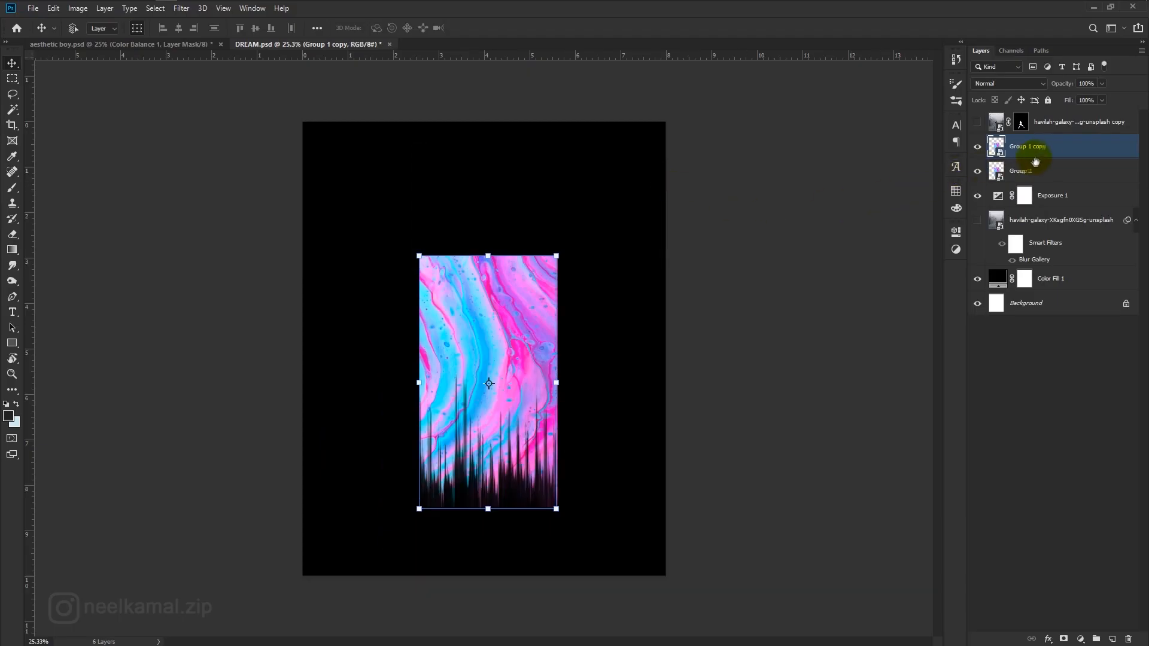
left_click(1047, 151)
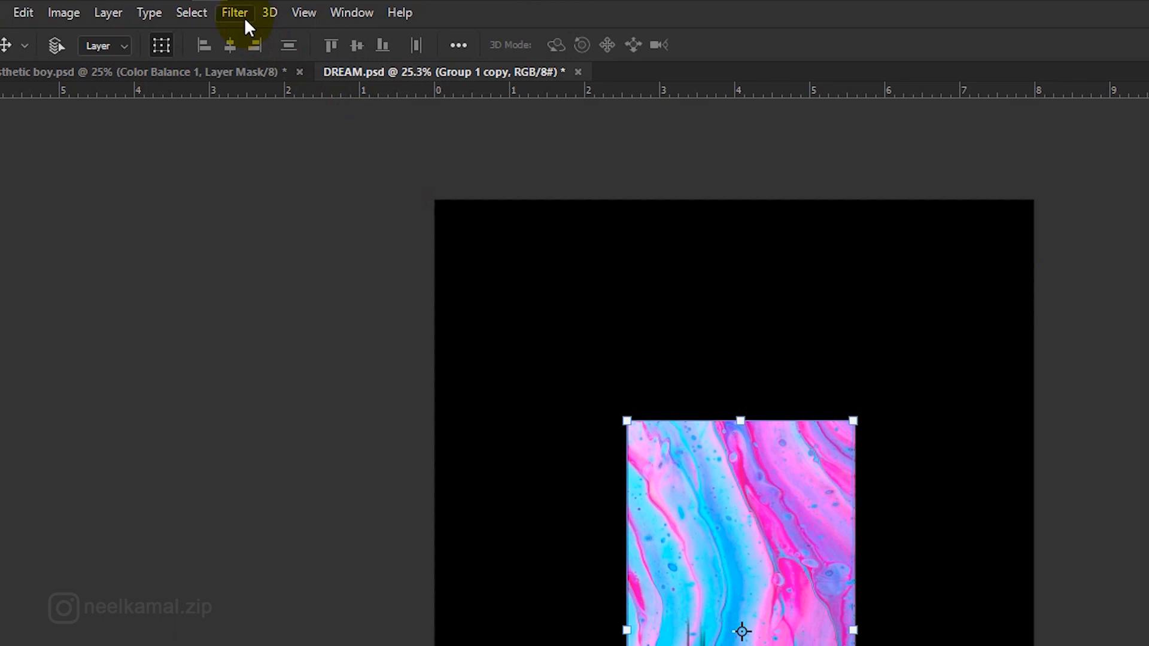
Step: Apply a Gaussian Blur with a 55.3 px radius to Group 1 copy and set its blend mode to Screen
left_click(181, 8)
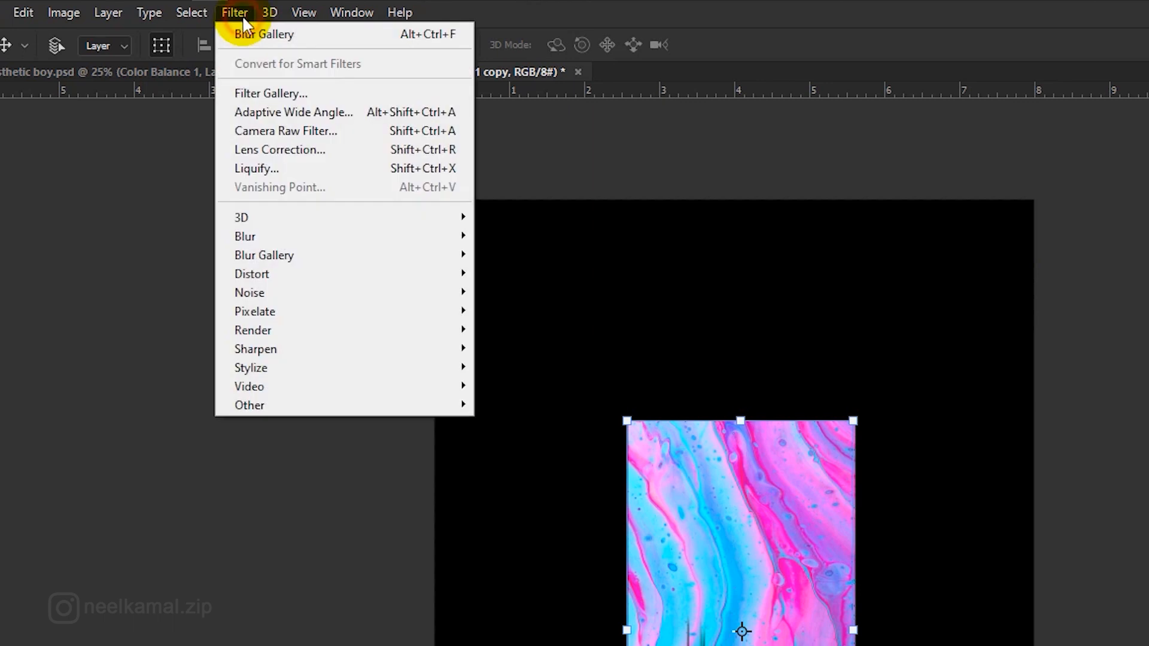
mouse_move(364, 236)
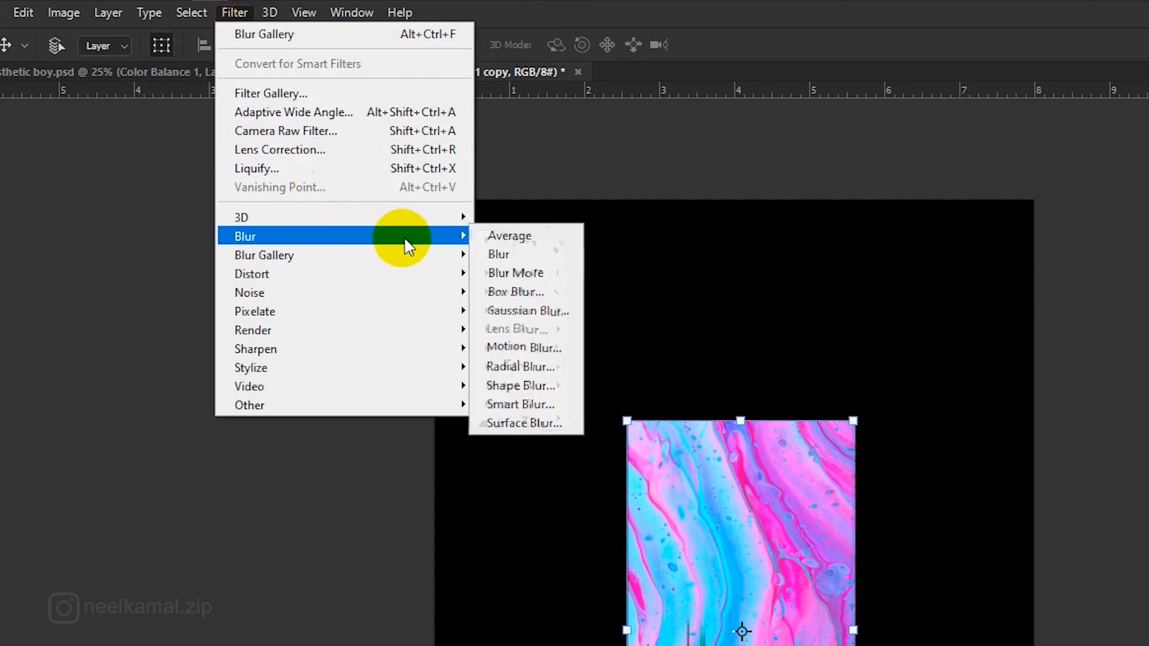
left_click(516, 310)
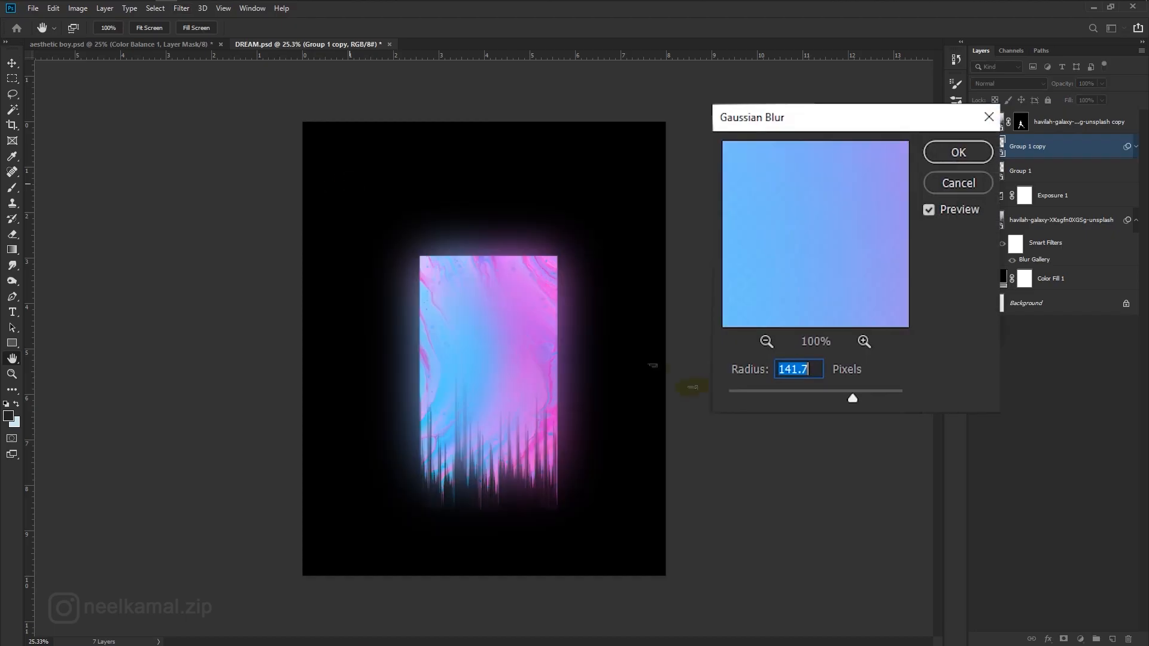
left_click(790, 394)
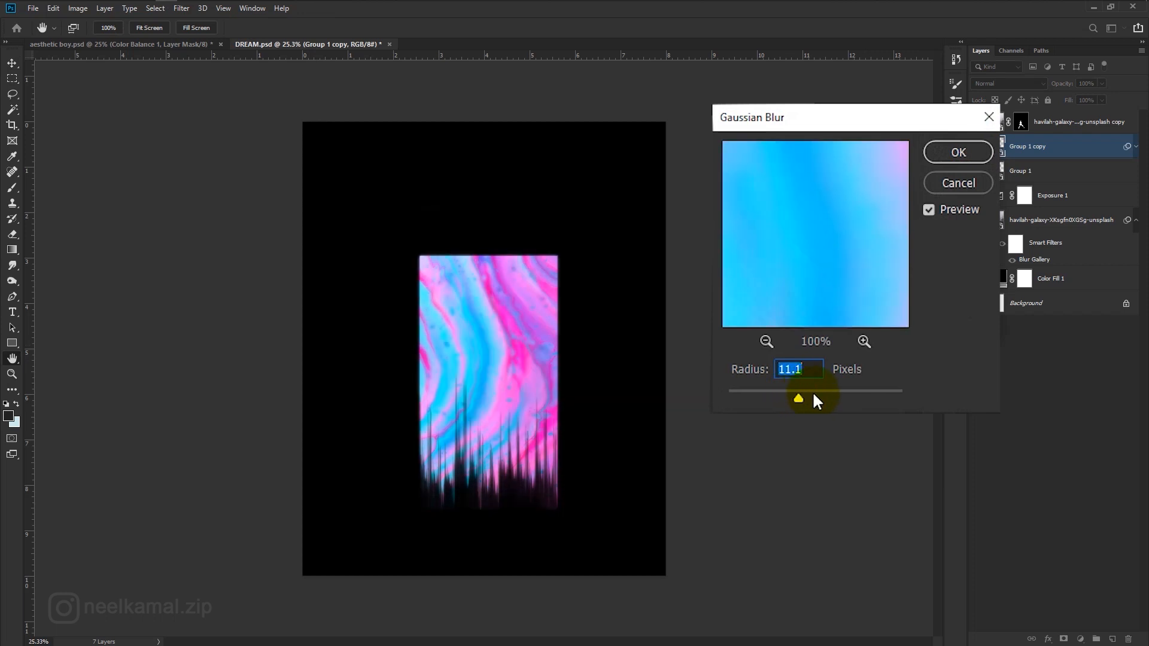
left_click_drag(813, 395, 826, 398)
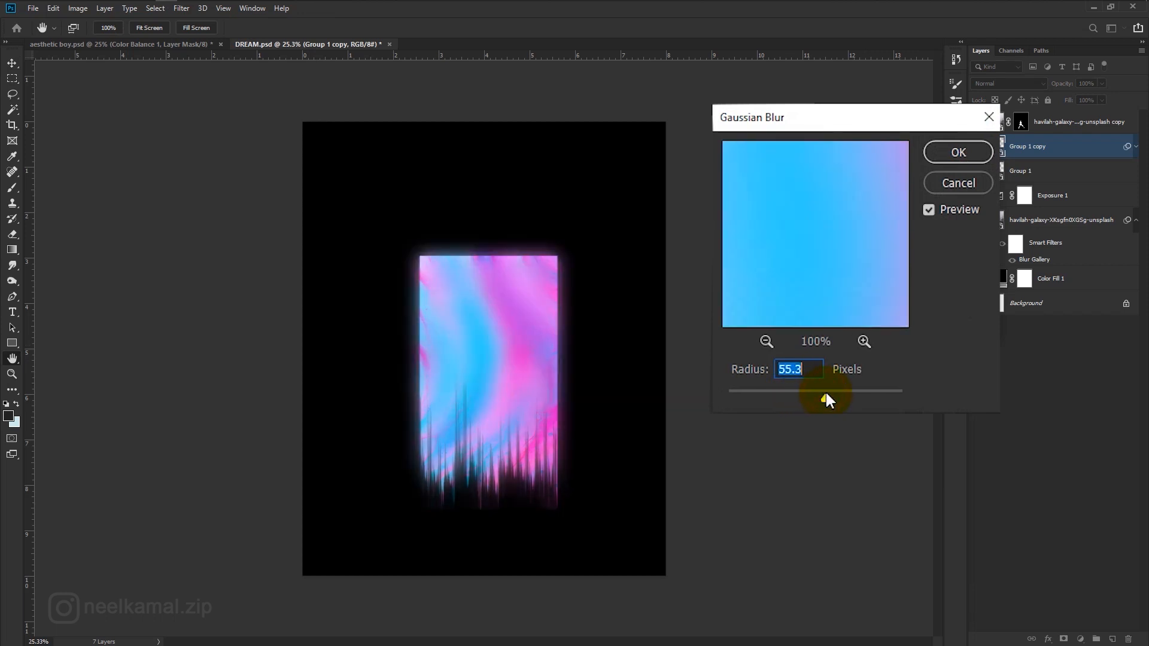
left_click(958, 152)
key("v")
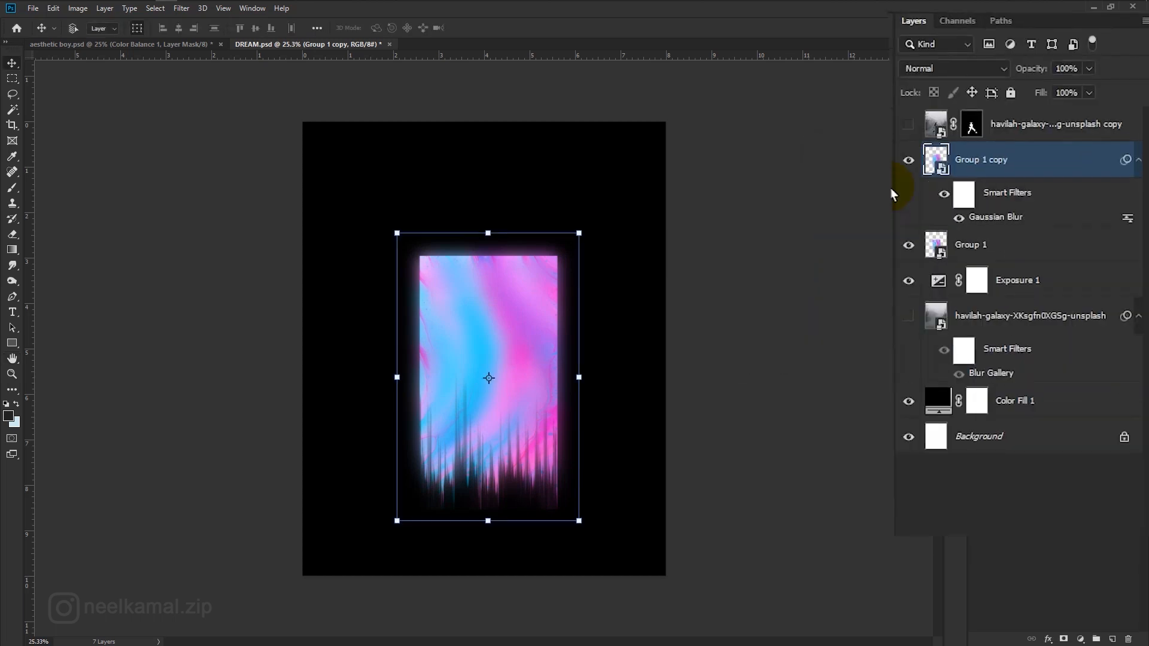
left_click(996, 82)
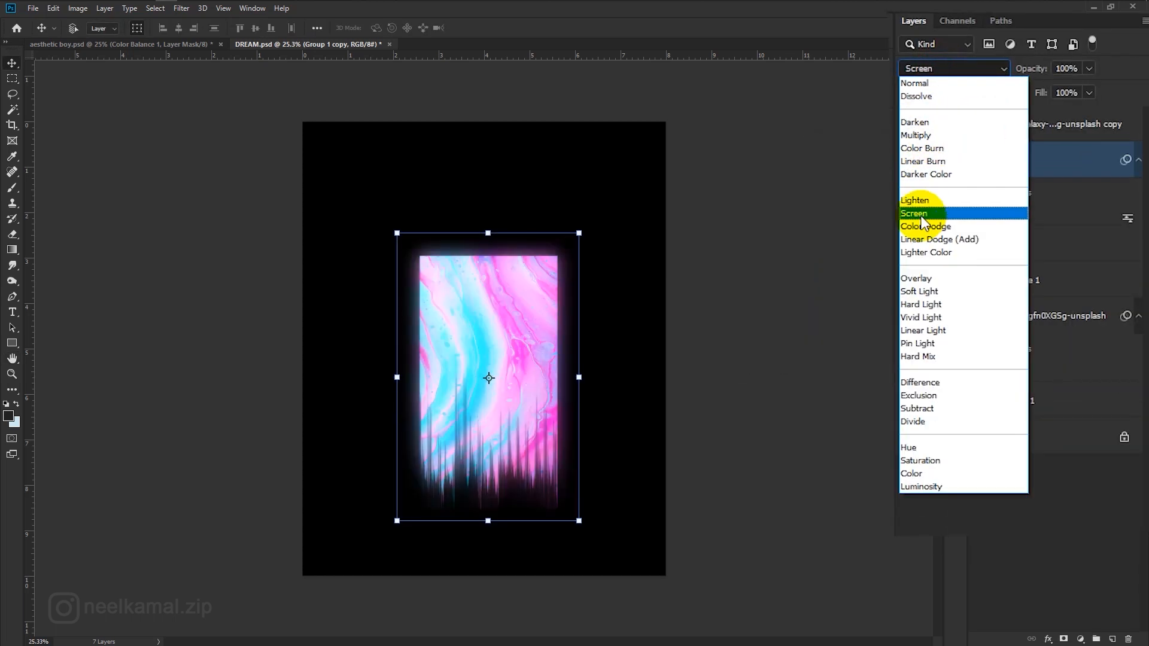
left_click(921, 216)
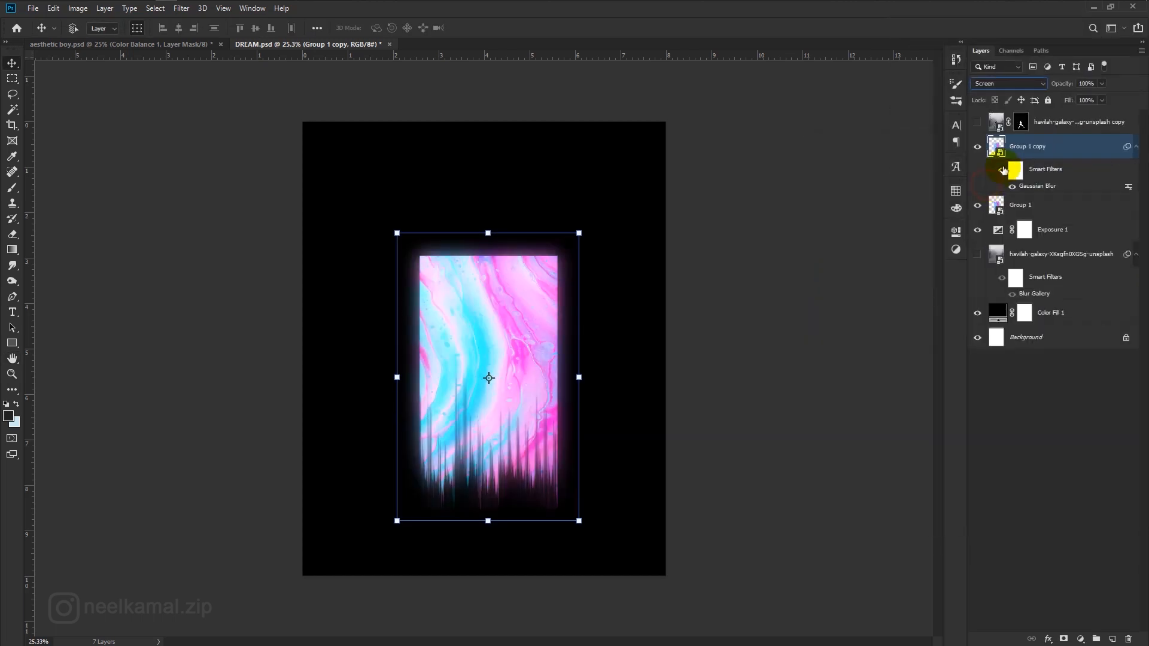
Step: Duplicate Group 1 copy as Group 1 copy 2 and set the duplicate's Gaussian Blur radius to 164.7 px
right_click(1026, 151)
left_click(961, 174)
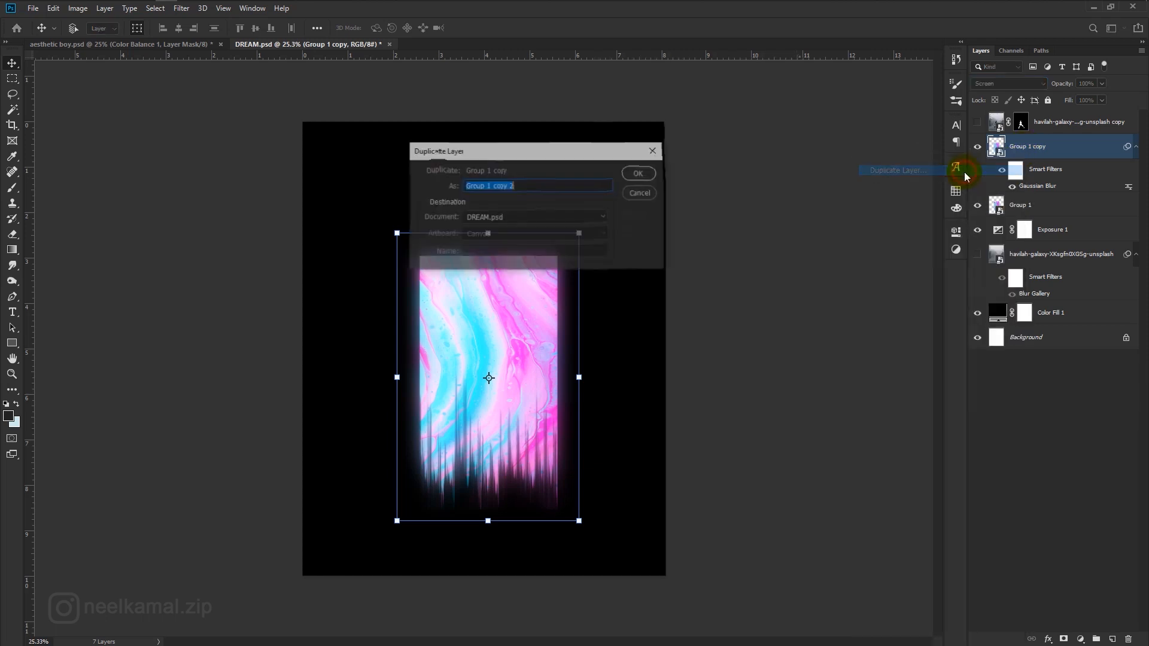
left_click(640, 173)
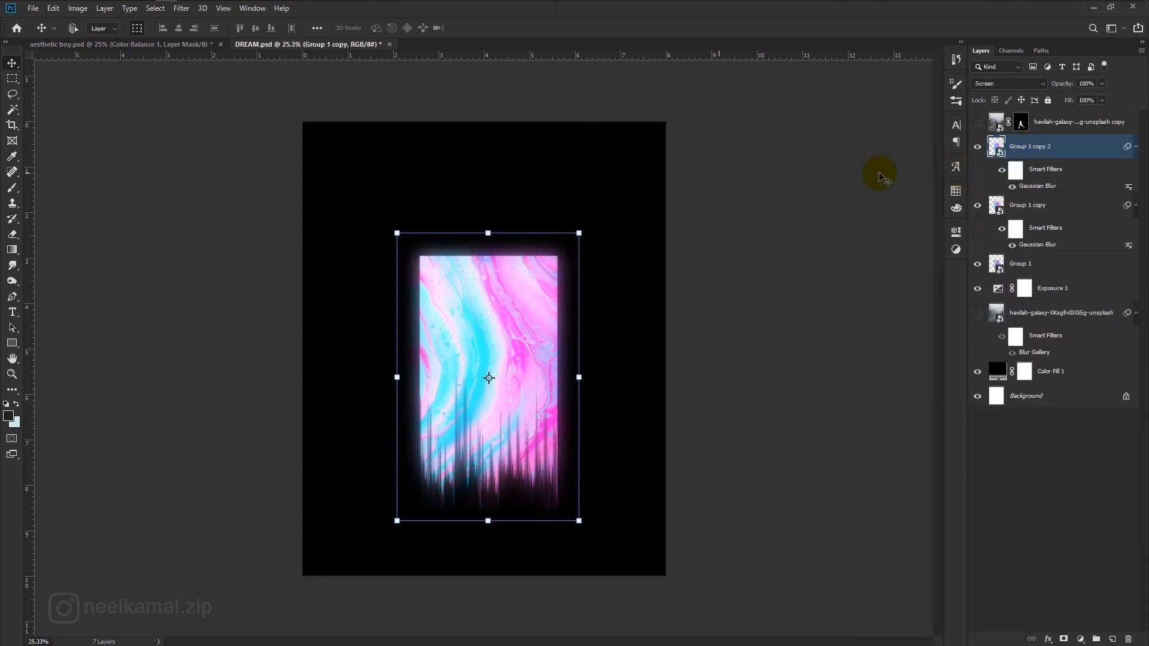
double_click(1042, 187)
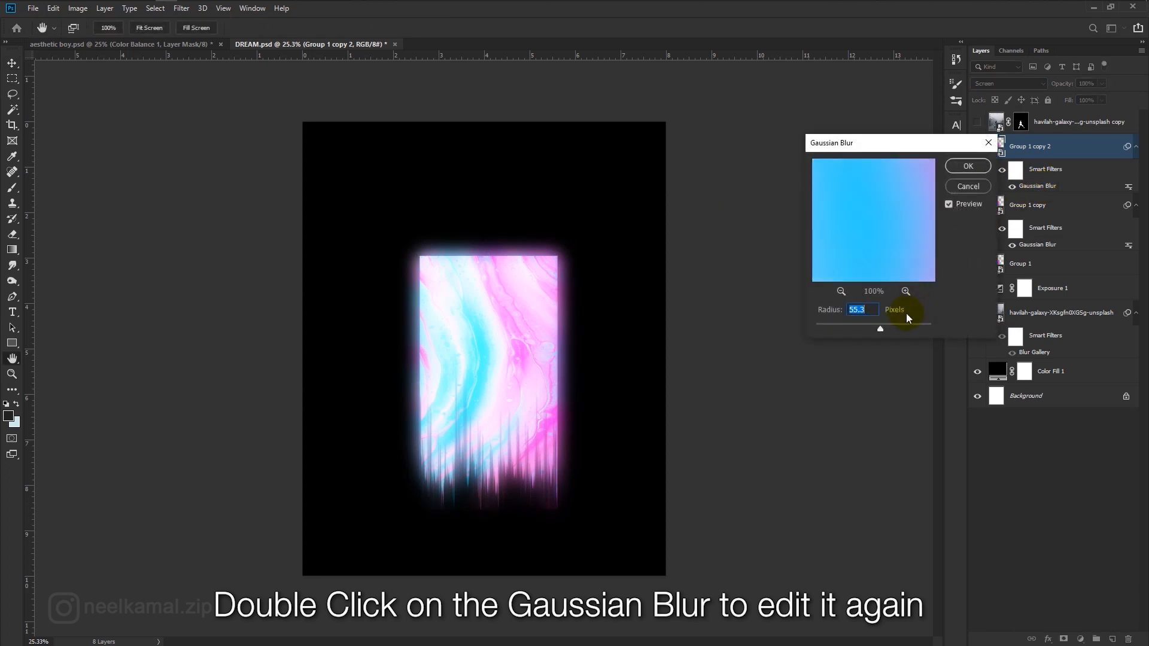
left_click_drag(890, 326, 903, 328)
left_click(963, 167)
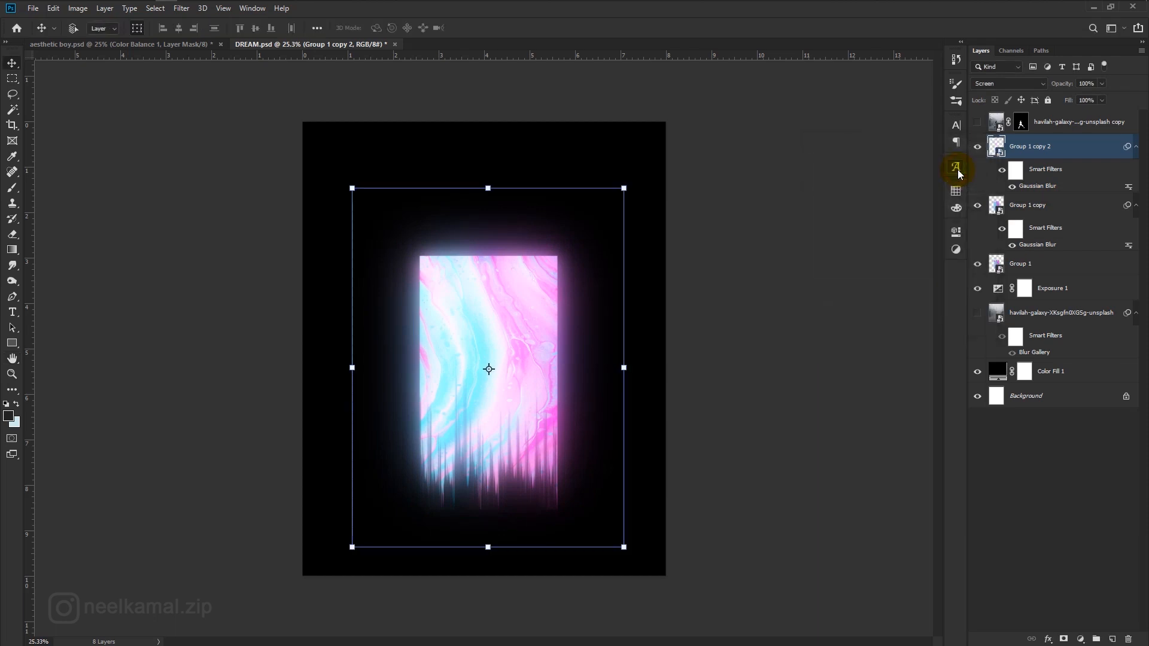
Step: Duplicate Group 1 copy 2 as Group 1 copy 3 and set the duplicate's Gaussian Blur radius to 516.4 px
right_click(1049, 150)
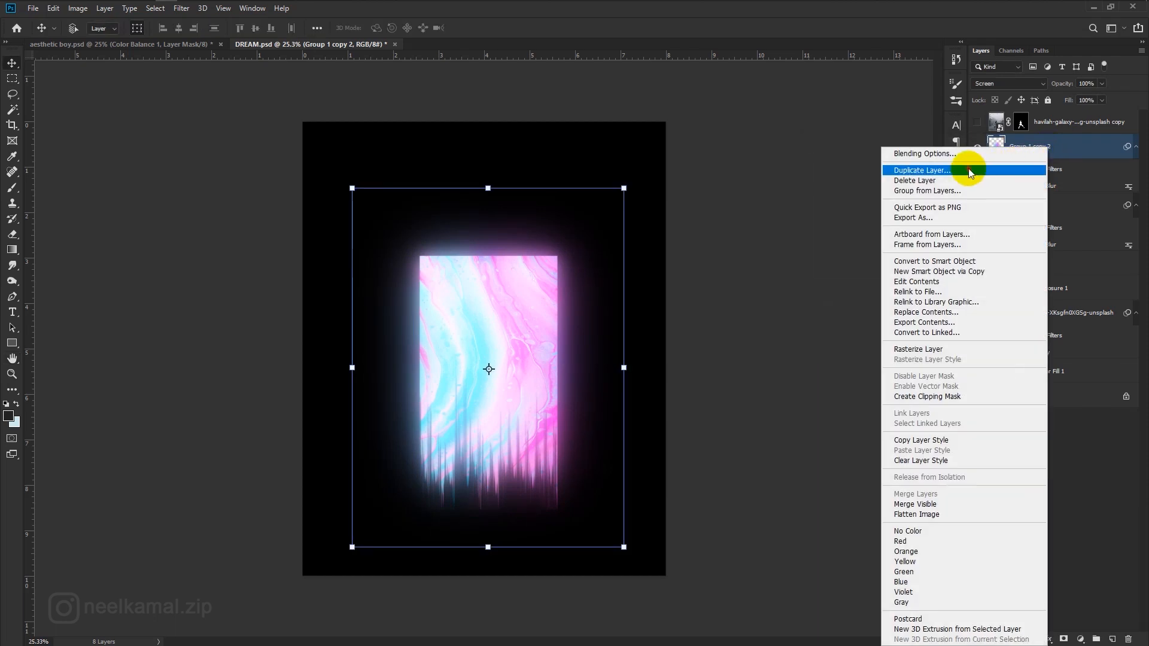
left_click(1006, 170)
left_click(638, 174)
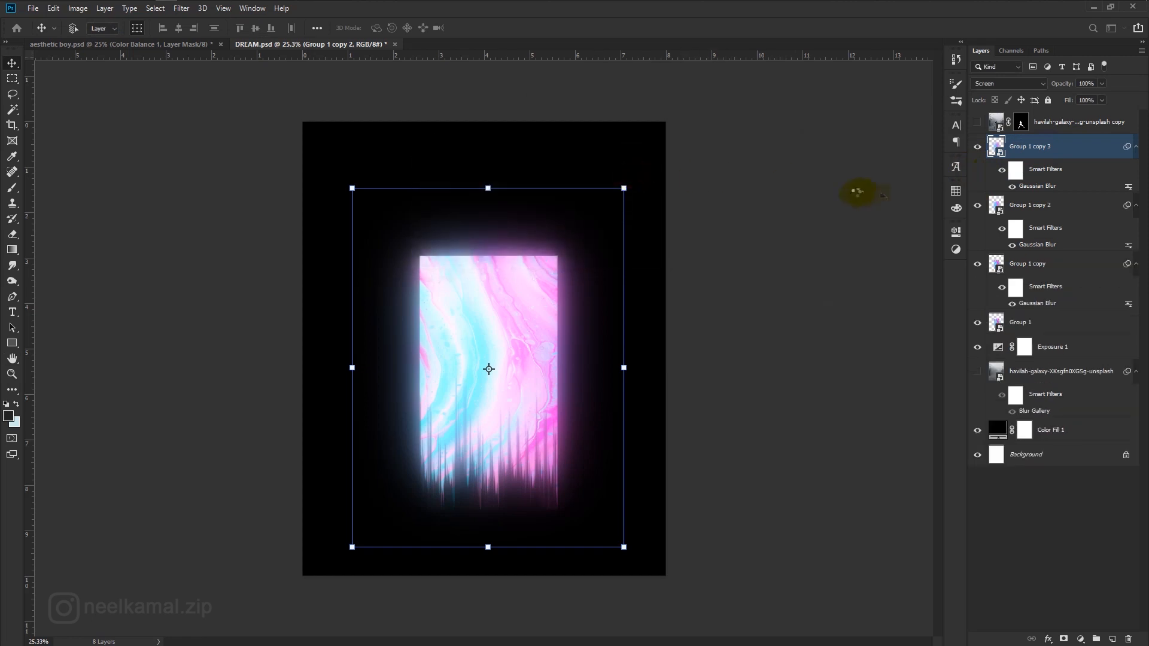
double_click(1047, 187)
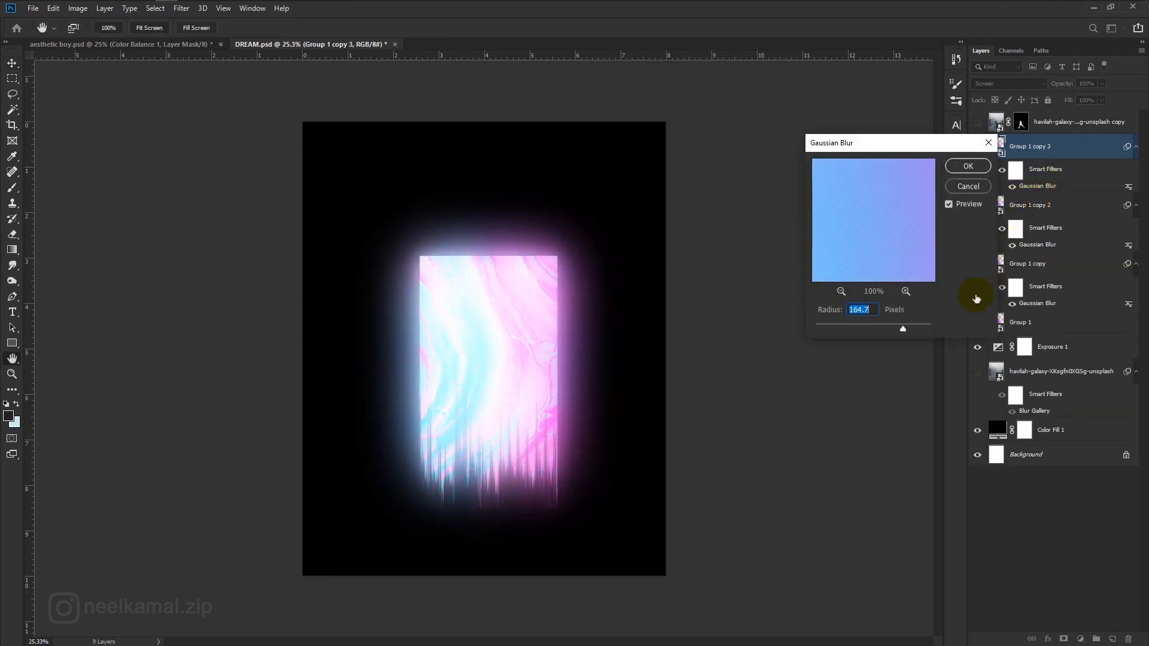
left_click(918, 327)
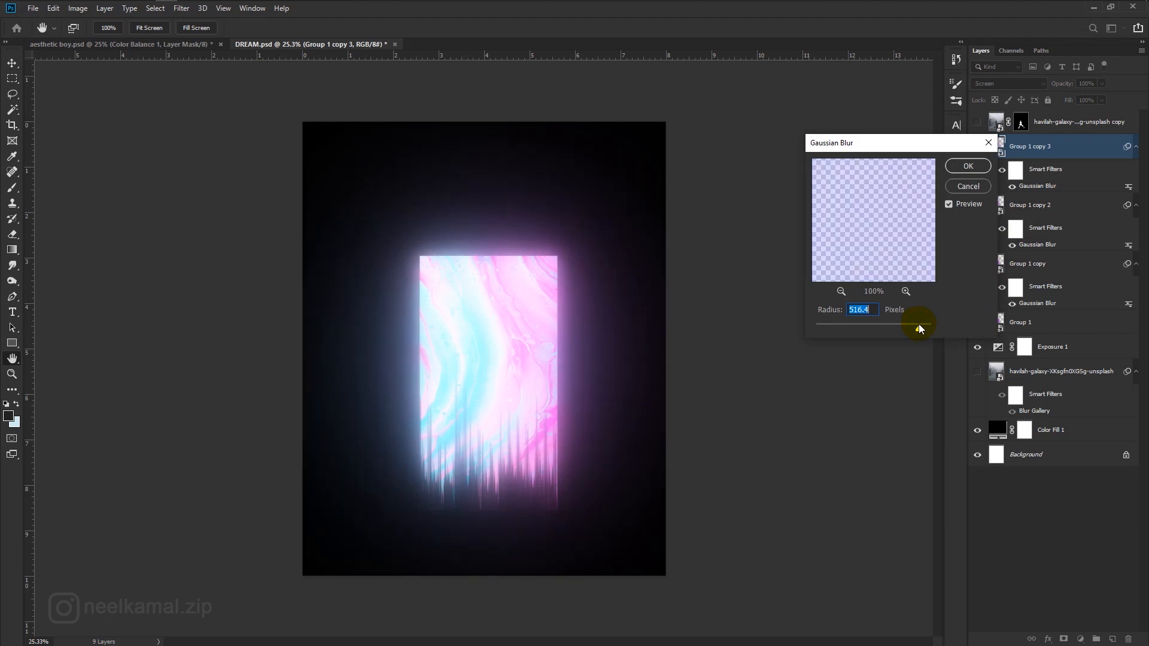
left_click(958, 170)
Step: Duplicate Group 1 copy 3 as Group 1 copy 4 and increase the duplicate's Gaussian Blur radius
right_click(1029, 147)
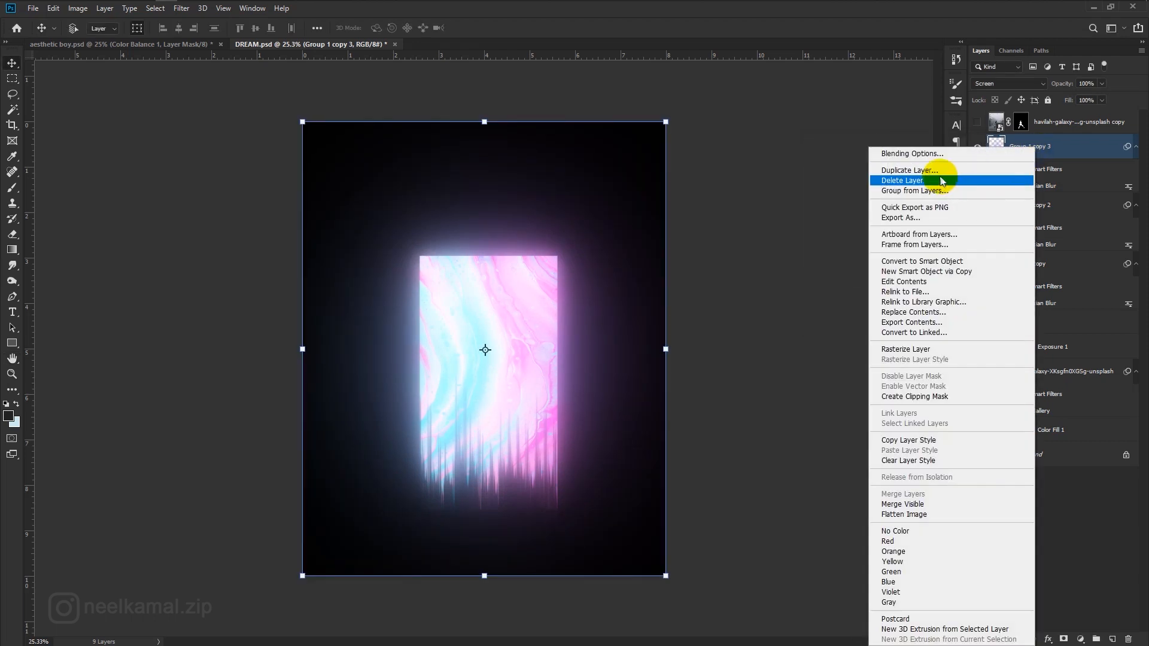
left_click(943, 174)
left_click(636, 176)
double_click(1042, 186)
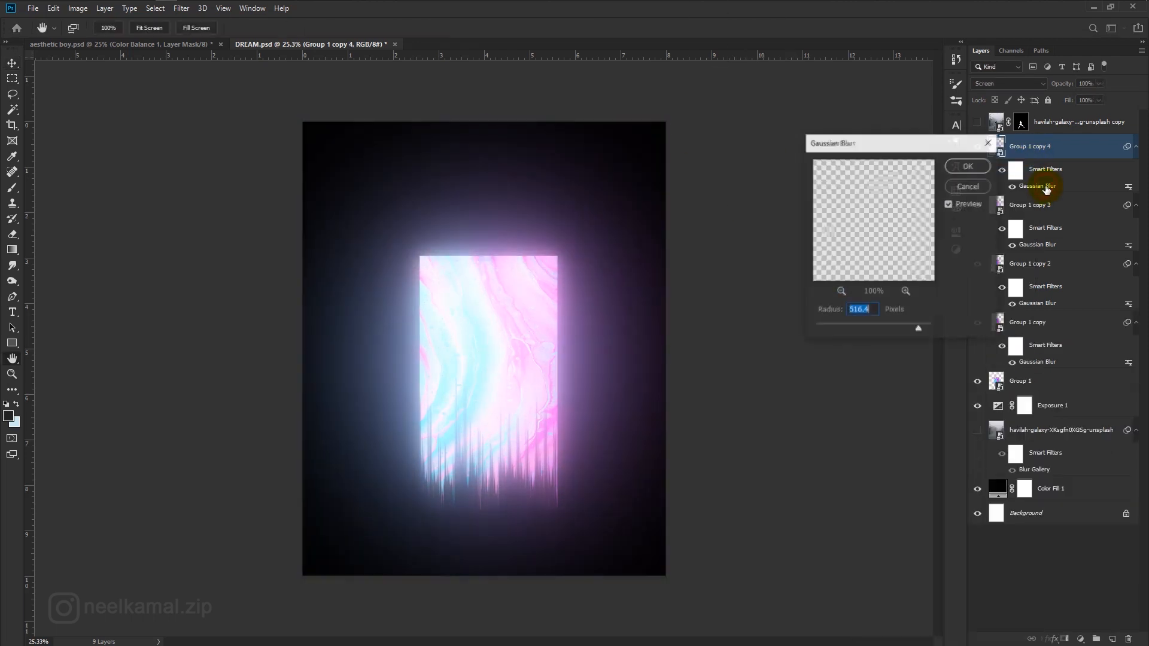
left_click(925, 328)
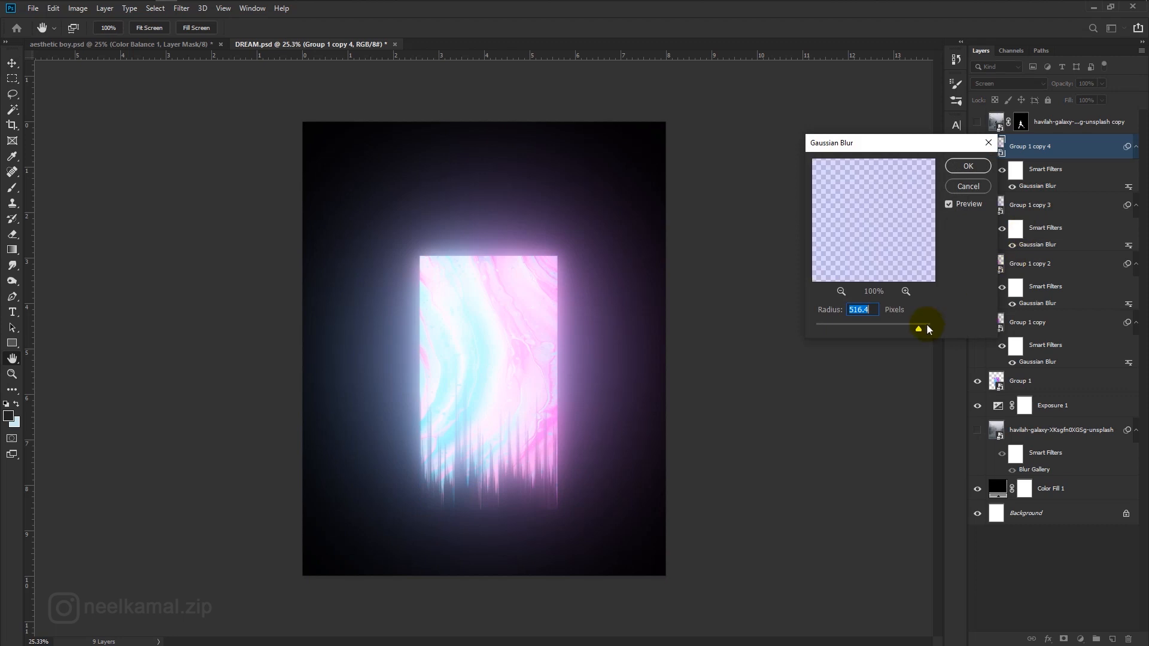
left_click(965, 166)
Step: Set the opacity of Group 1 copy to 50% and of Group 1 copy 2 to 40%
left_click(994, 405)
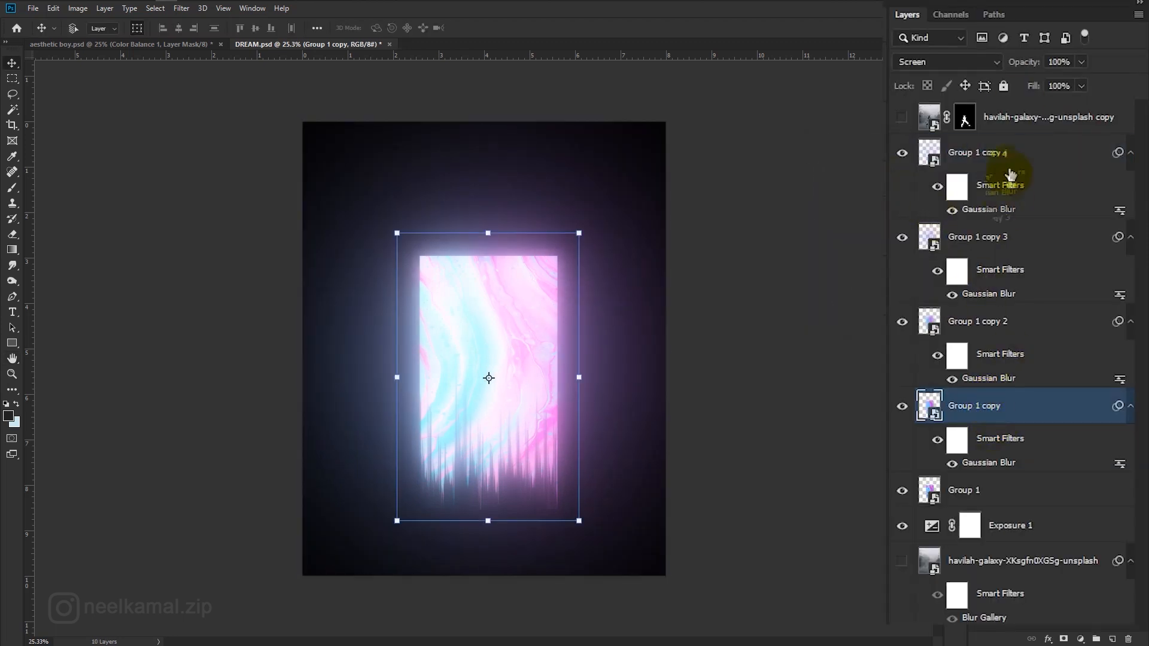
type("5")
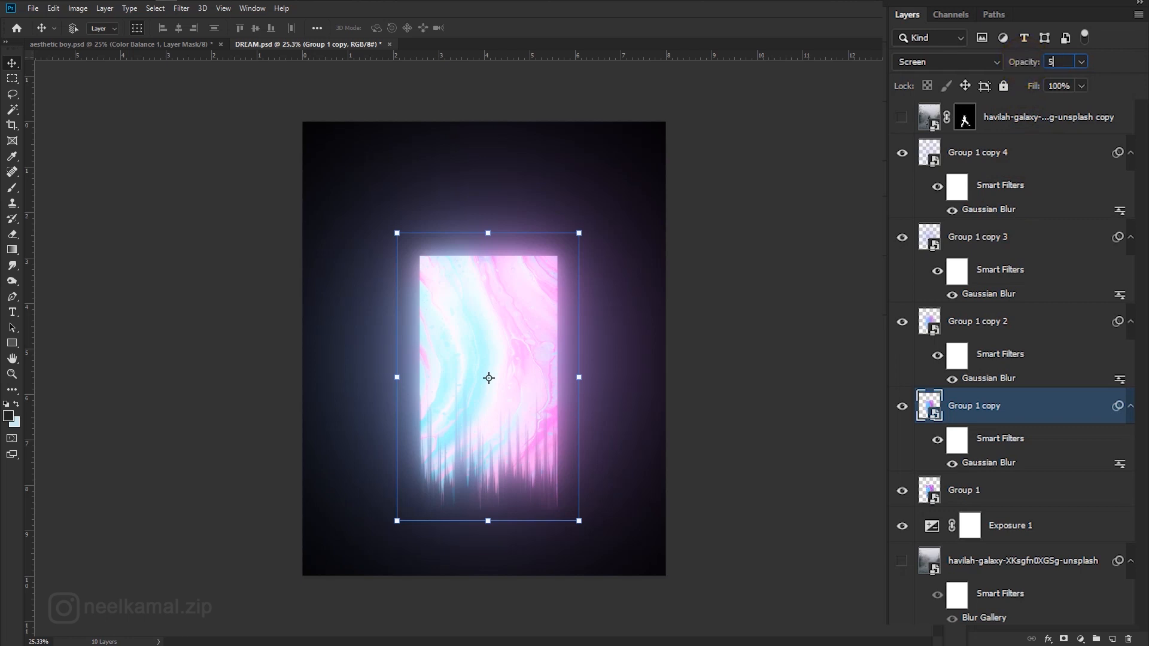
type("0")
key("Return")
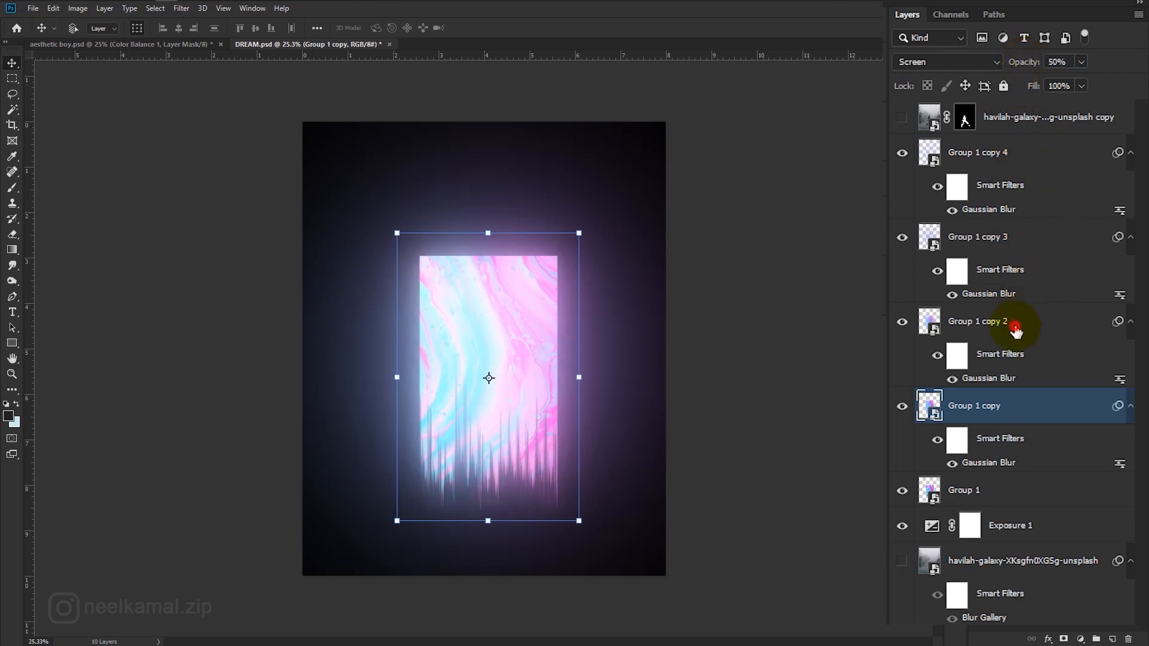
left_click(1016, 328)
type("40")
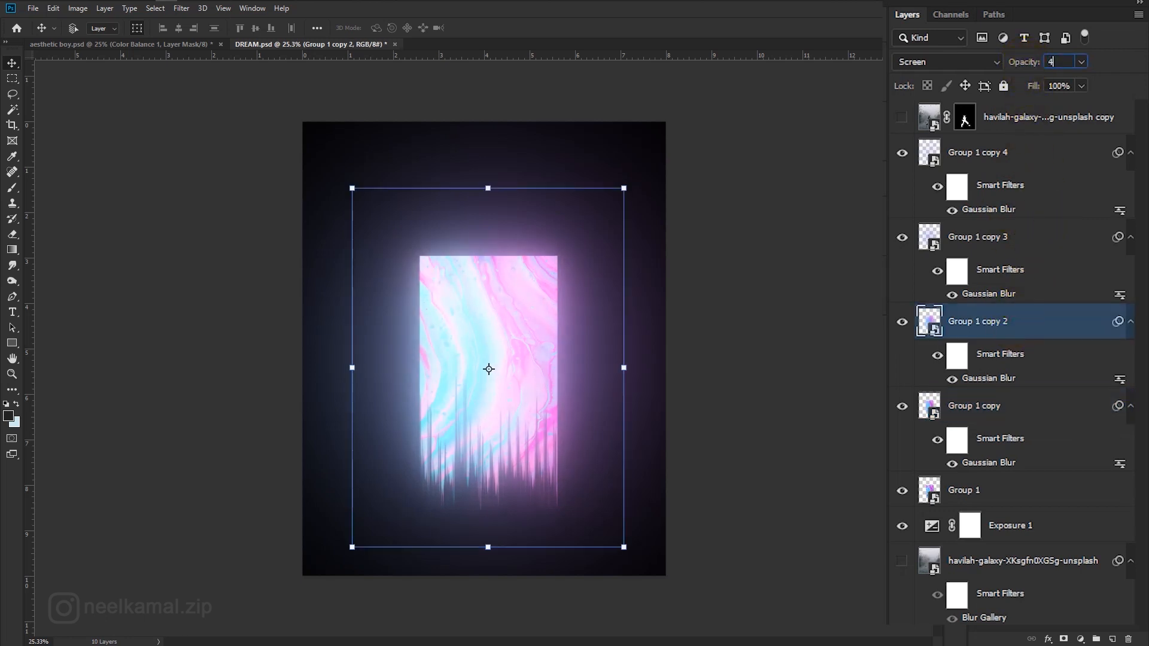
Step: Set the opacity of Group 1 copy 3 to 30% and of Group 1 copy 4 to 50%
left_click(996, 238)
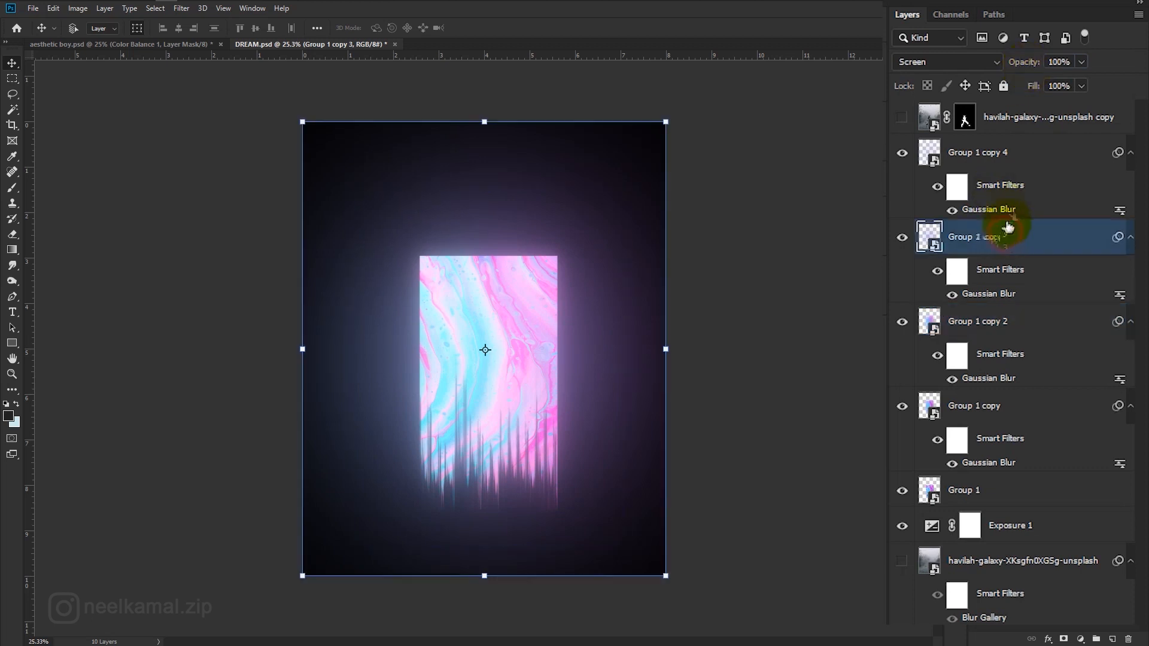
type("30")
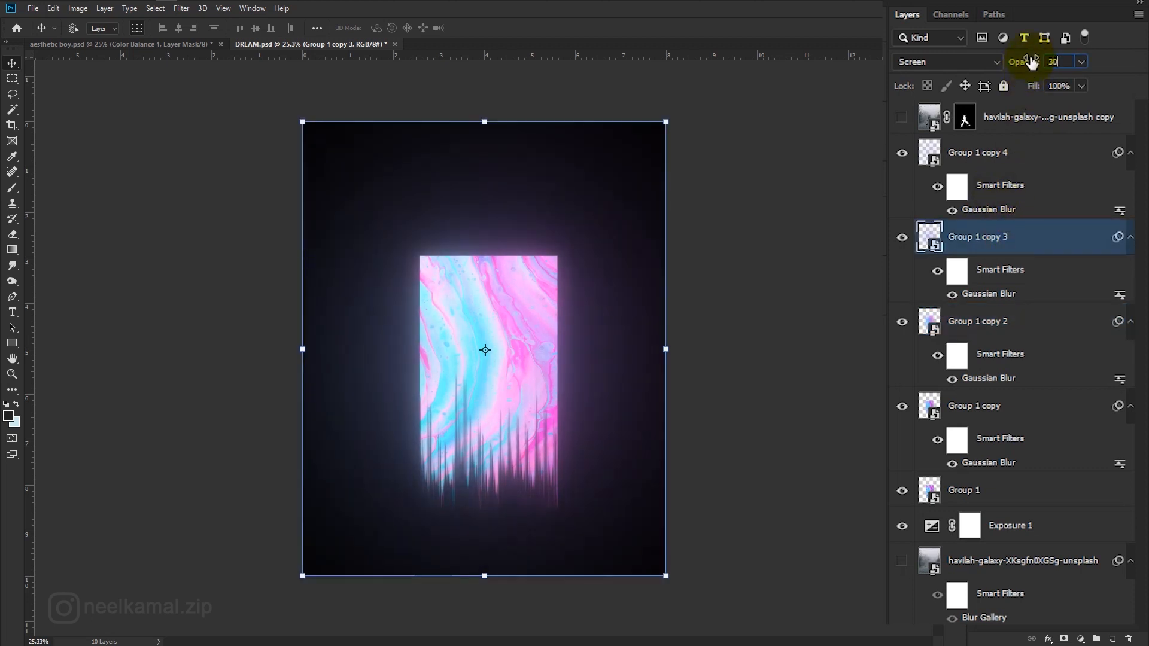
left_click(1039, 156)
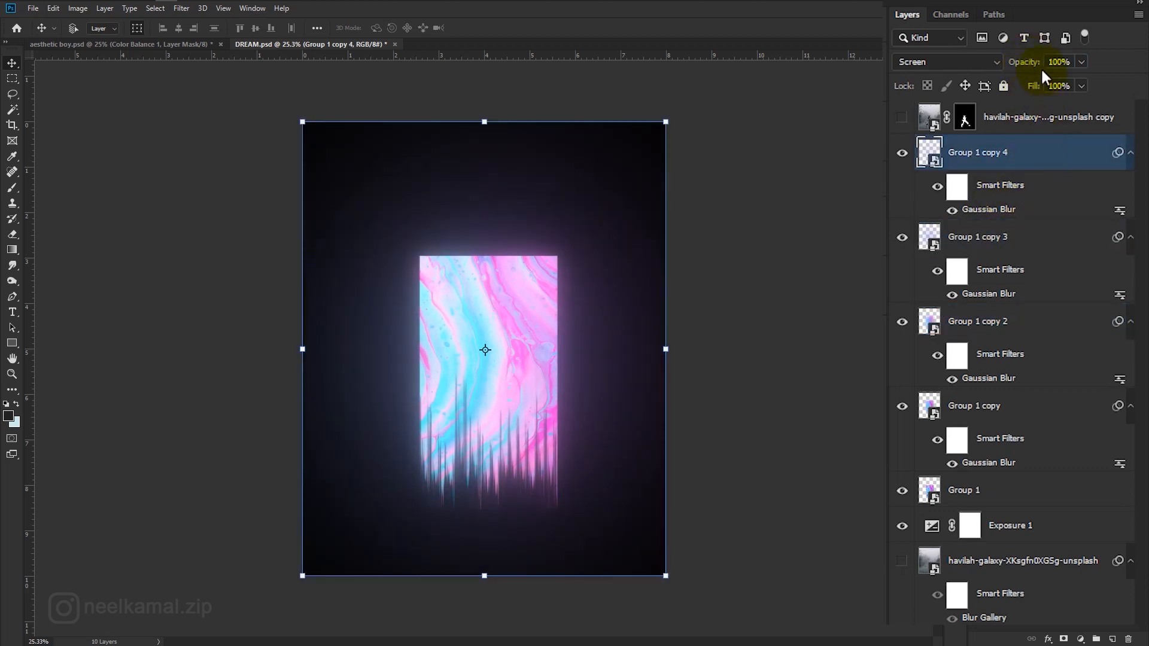
type("50")
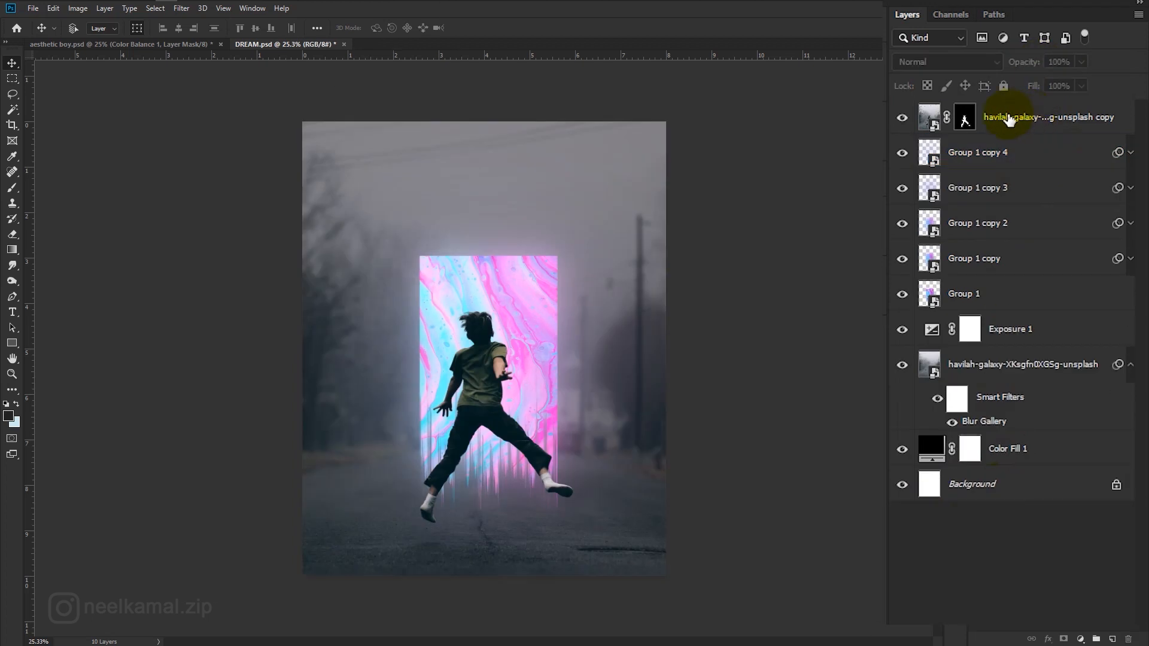
Step: Add a Color Balance adjustment clipped to the masked figure layer, with highlights at Cyan-Red +22, Magenta-Green -53 and Yellow-Blue +59
left_click(1009, 120)
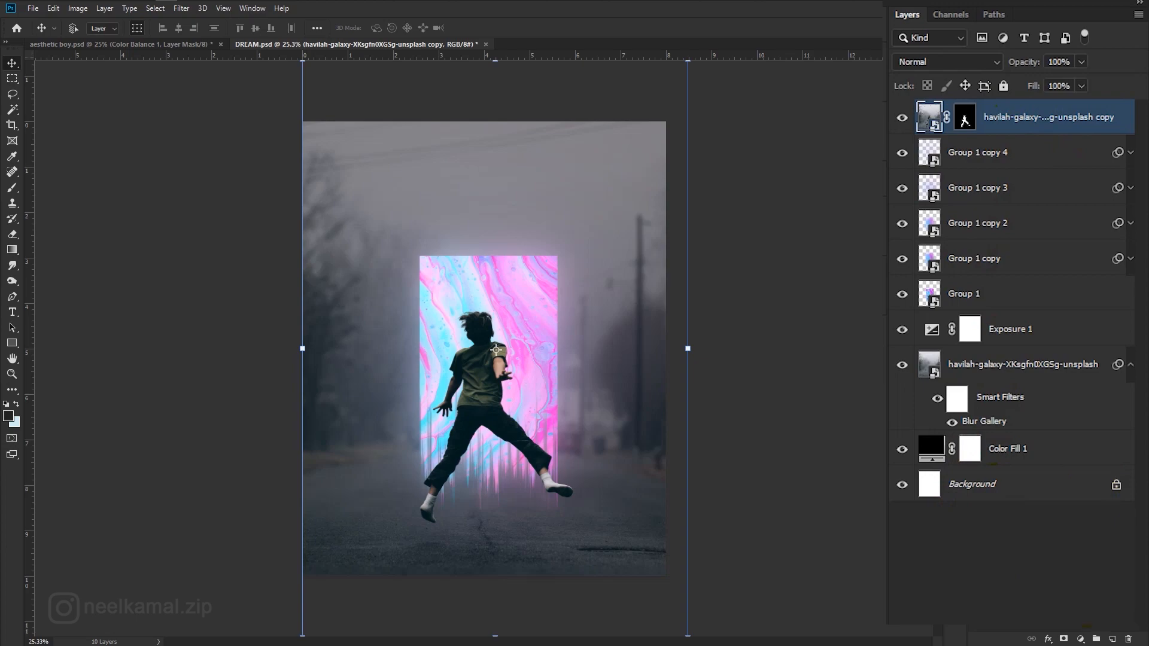
left_click(1081, 639)
left_click(1032, 483)
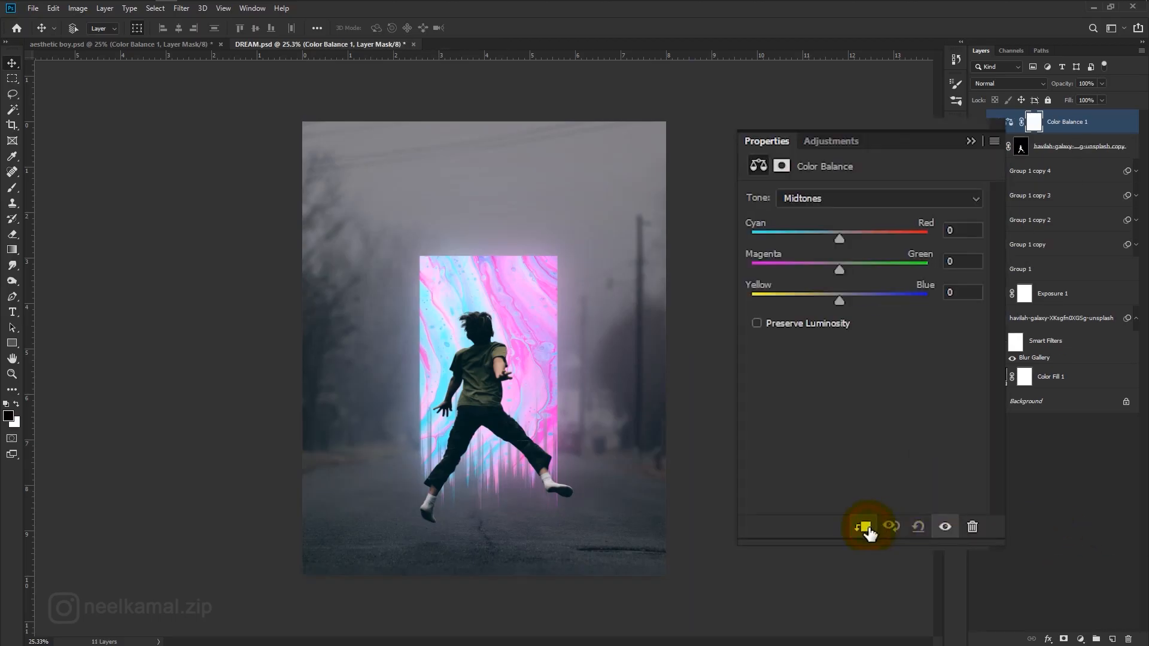
left_click(839, 261)
left_click(820, 242)
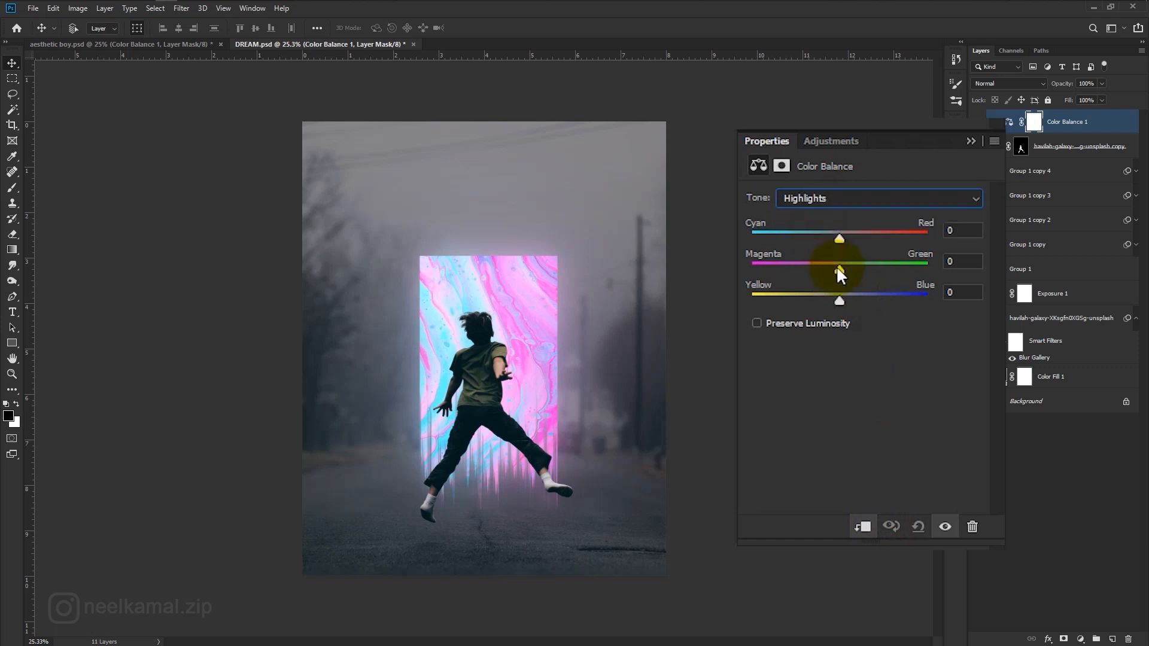
left_click_drag(838, 269, 798, 281)
left_click_drag(839, 239, 866, 241)
left_click_drag(875, 305, 897, 303)
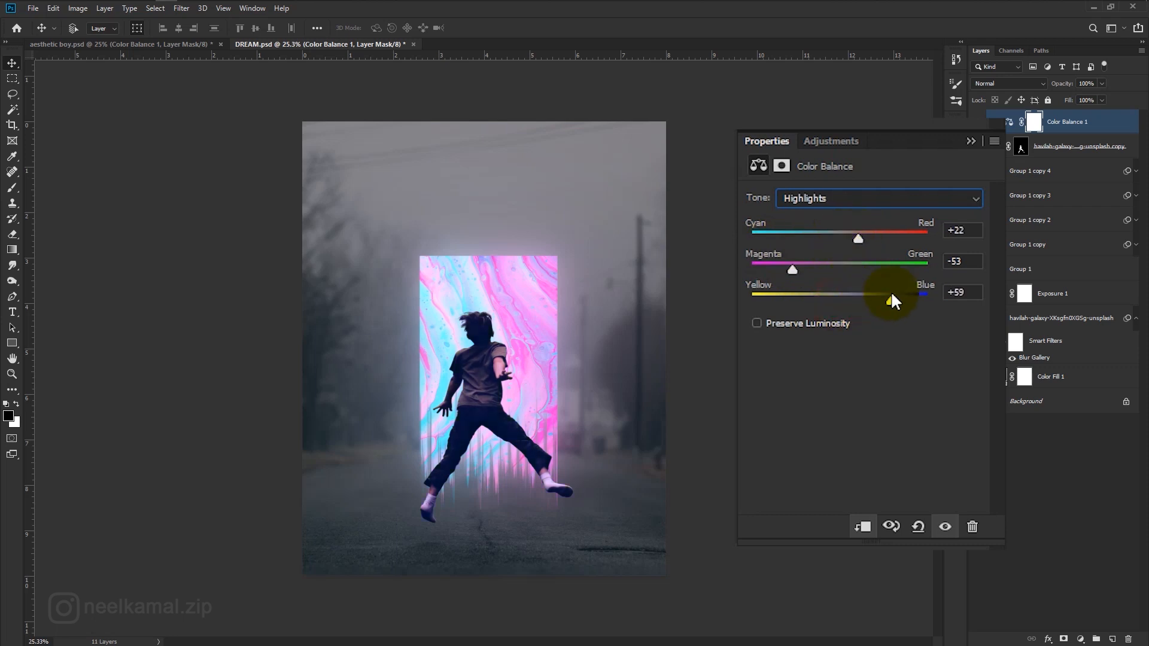
Step: Set the figure's Color Balance shadows to Cyan-Red -7, Magenta-Green -23 and Yellow-Blue +26
left_click(838, 200)
left_click(818, 218)
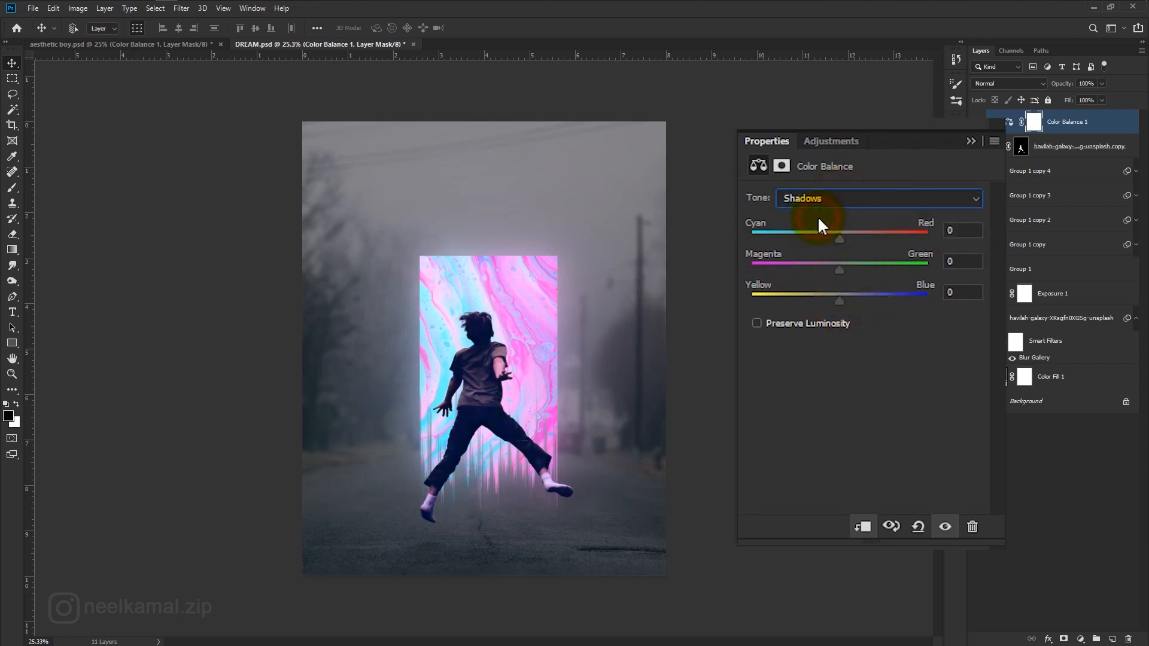
left_click_drag(840, 269, 821, 242)
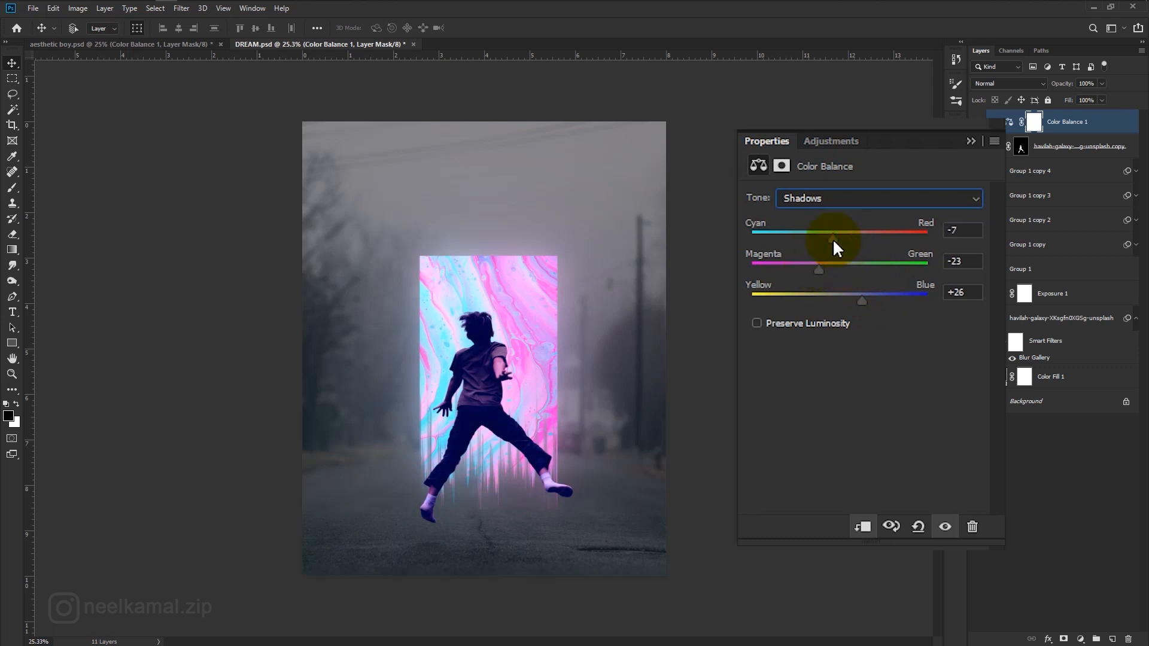
Step: Add a Hue/Saturation adjustment clipped to the figure, with Saturation at -39 and Lightness at +7
left_click(1081, 639)
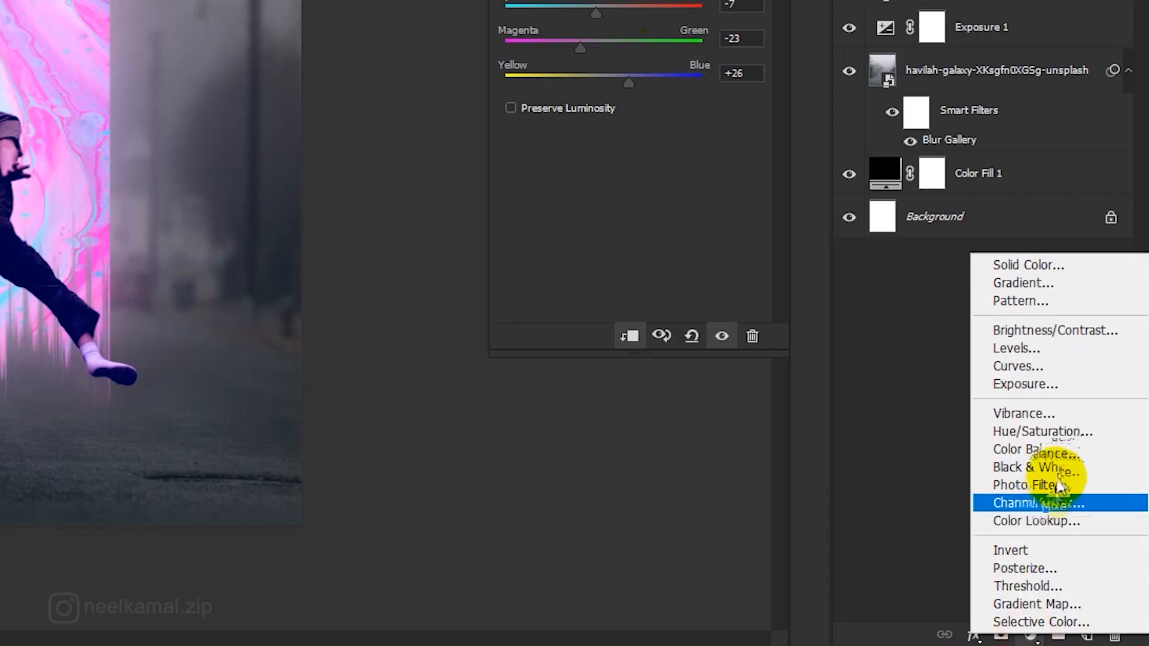
left_click(1067, 430)
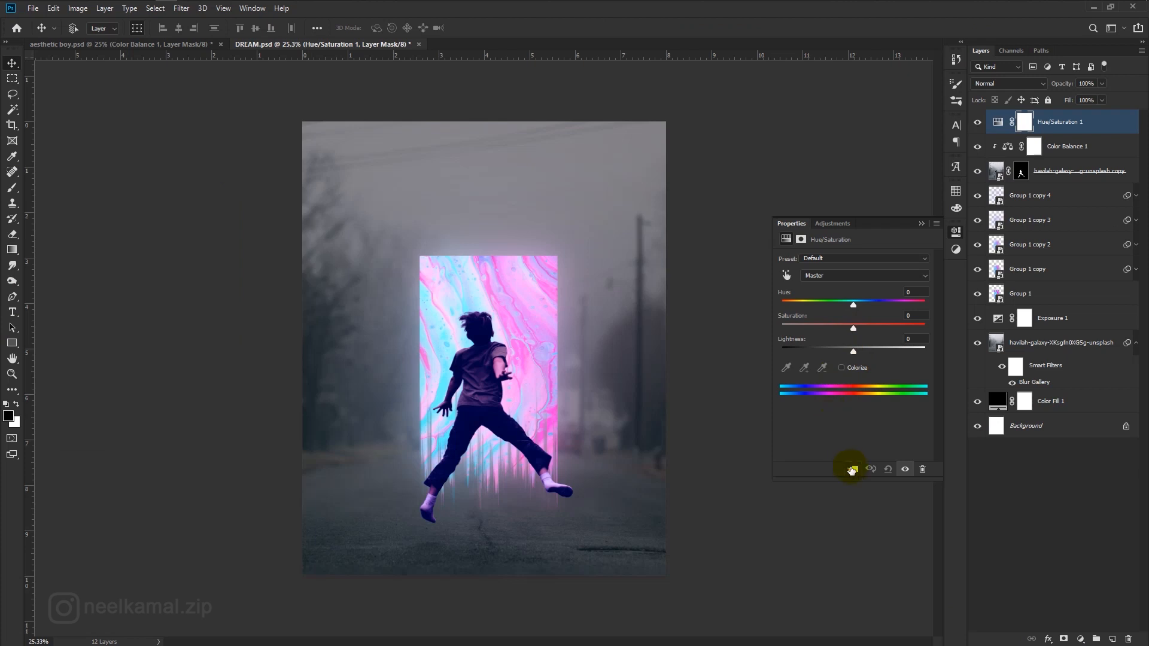
left_click(852, 469)
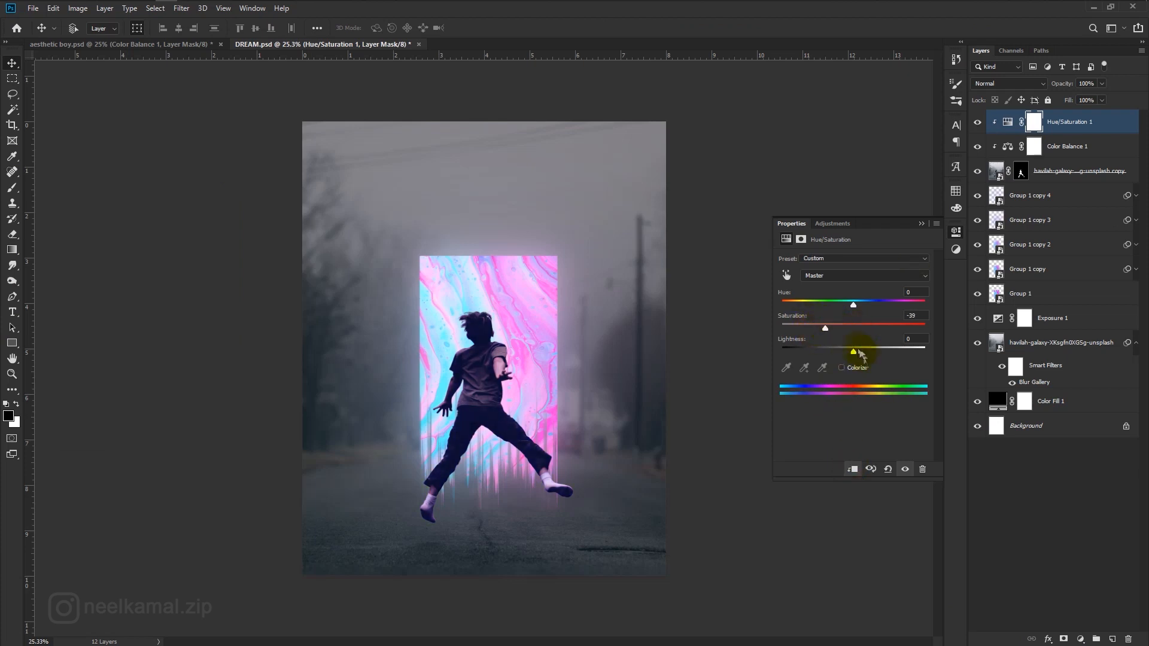
left_click_drag(860, 351, 857, 350)
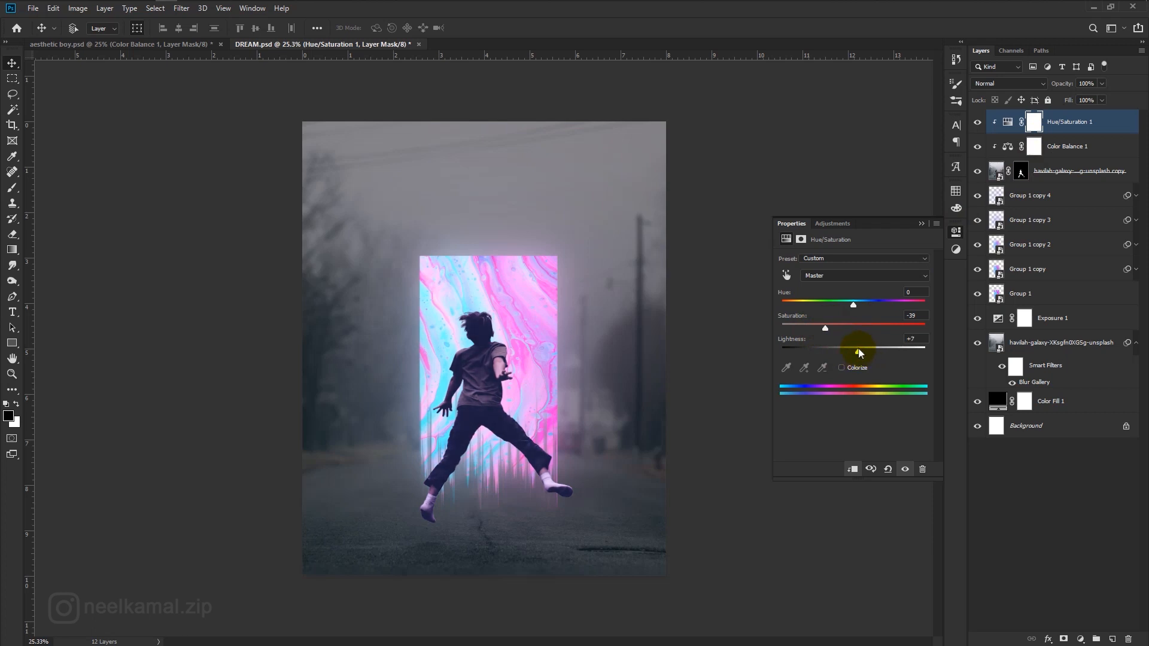
left_click(923, 224)
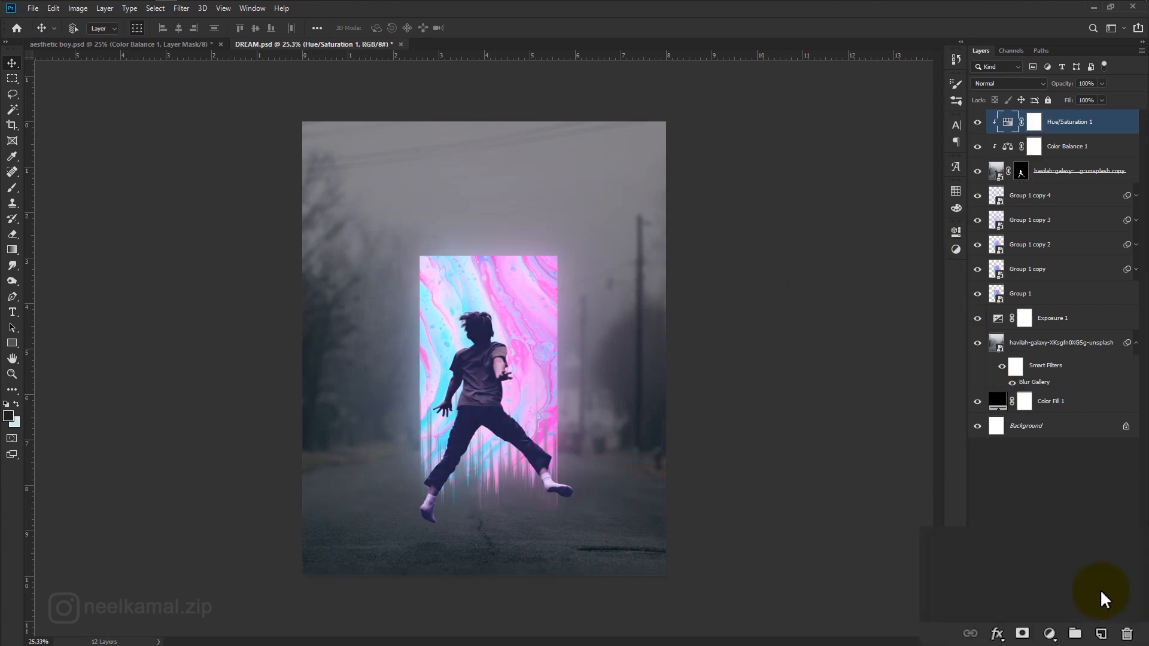
Step: Add a new blank layer above the Hue/Saturation adjustment and clip it to the figure
left_click(1101, 634)
right_click(1045, 129)
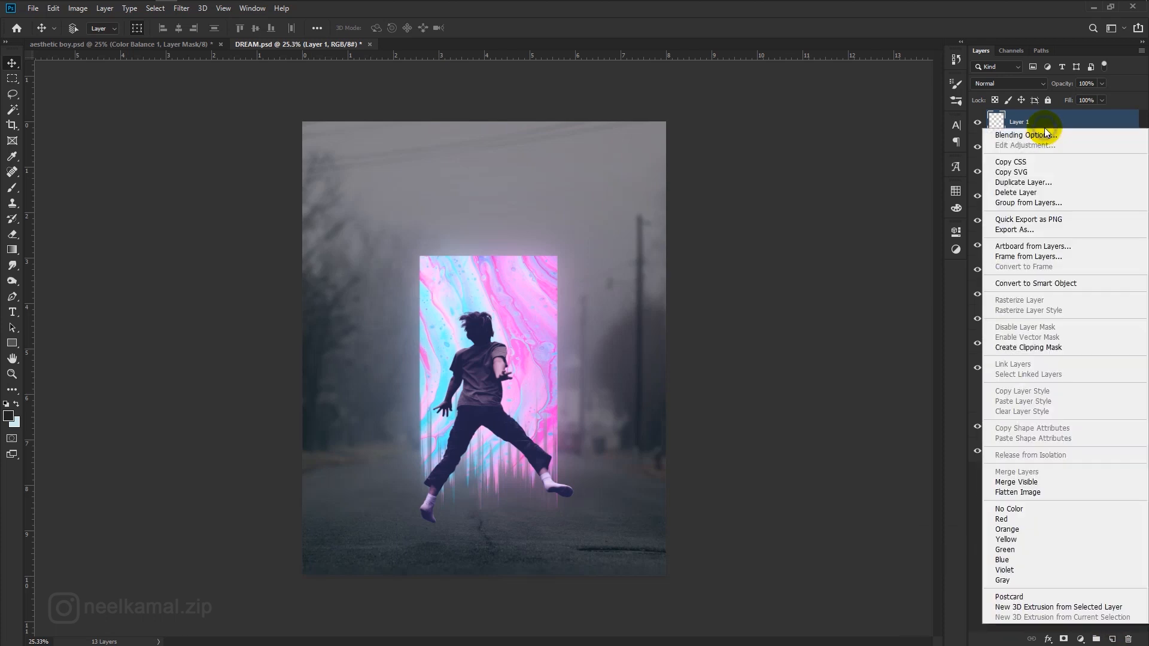
left_click(1012, 340)
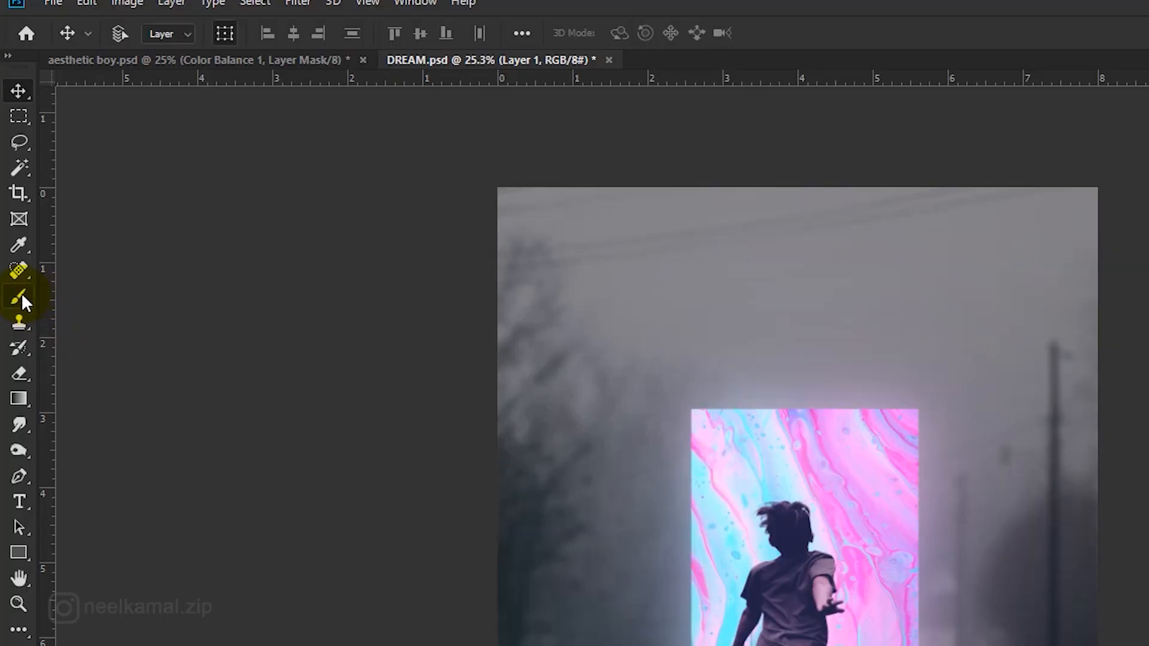
Step: Set up a soft round Brush with 0% hardness and 61% opacity
left_click(21, 295)
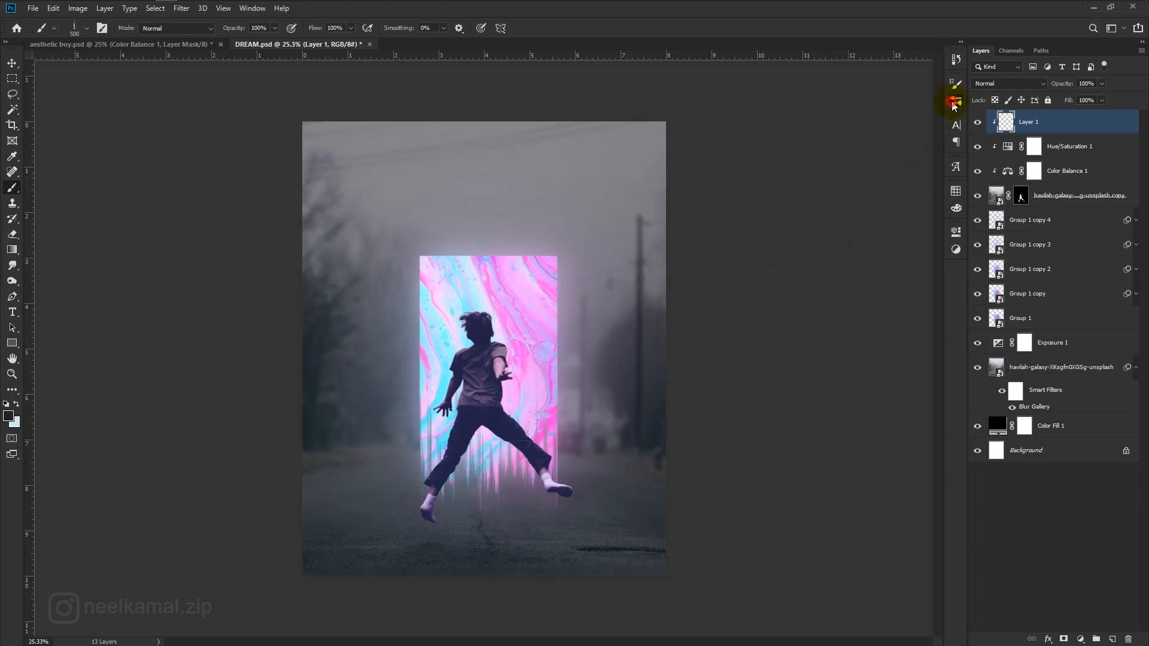
left_click(955, 103)
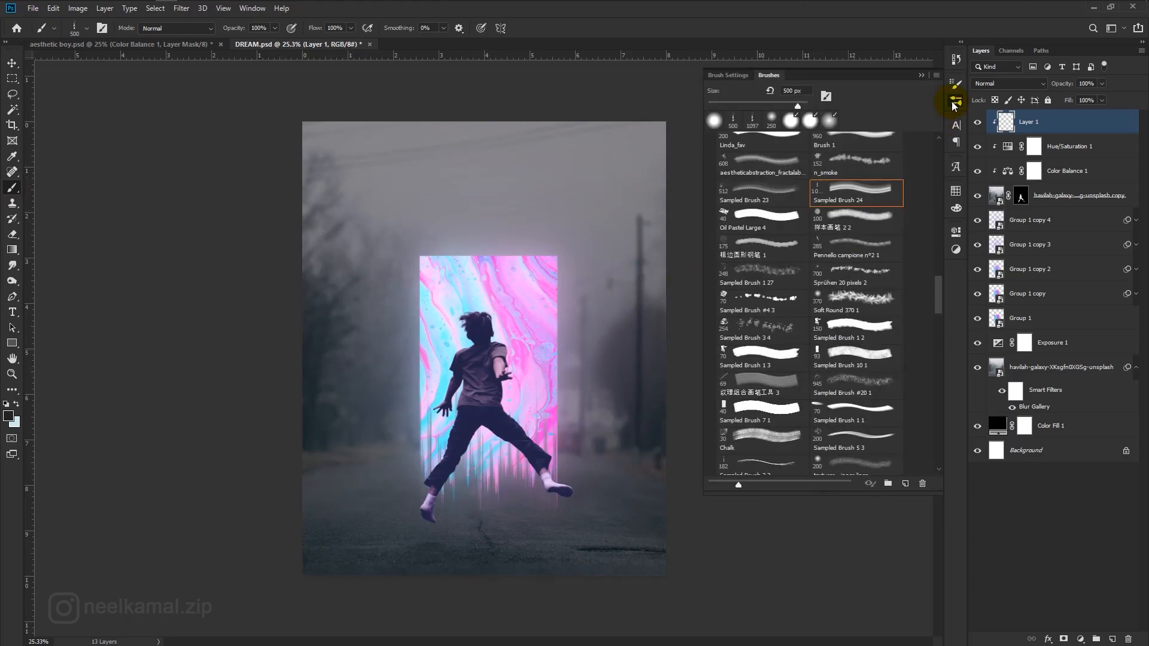
left_click(714, 122)
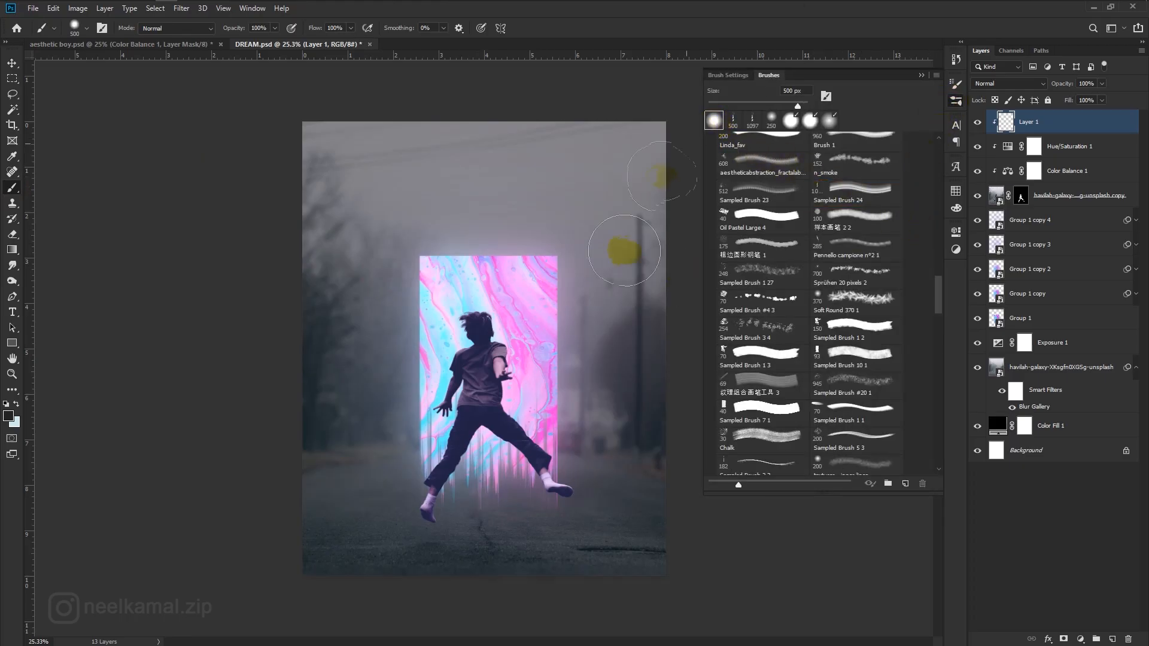
right_click(490, 292)
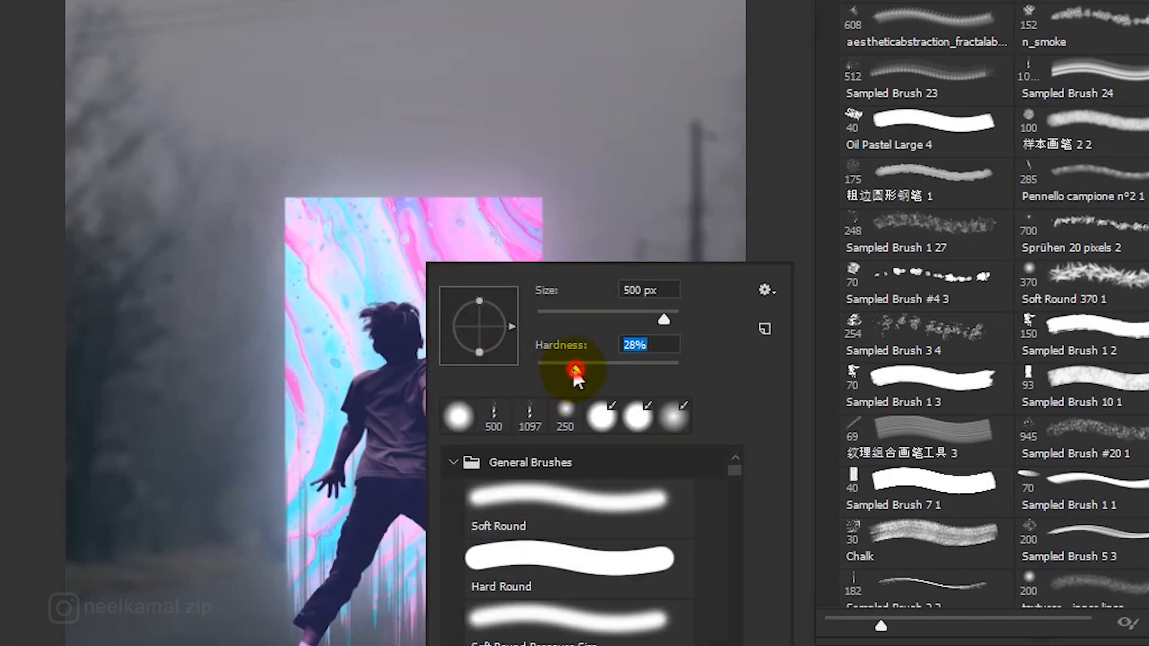
left_click_drag(543, 371, 516, 371)
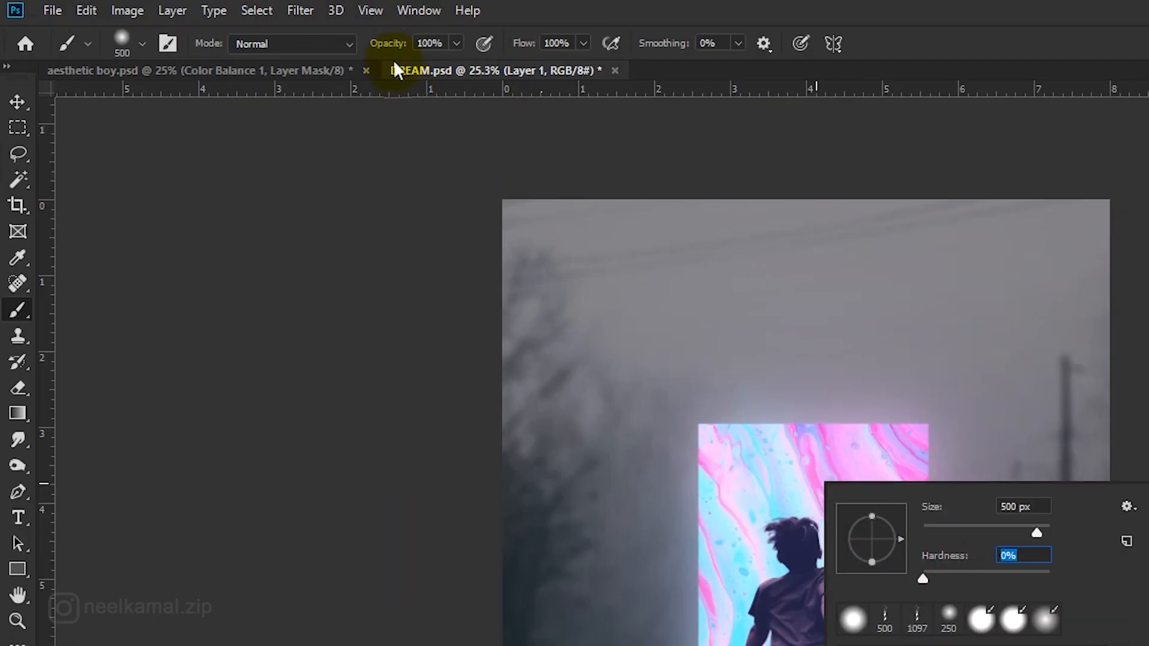
left_click(381, 43)
left_click_drag(380, 43, 360, 45)
left_click_drag(352, 45, 348, 45)
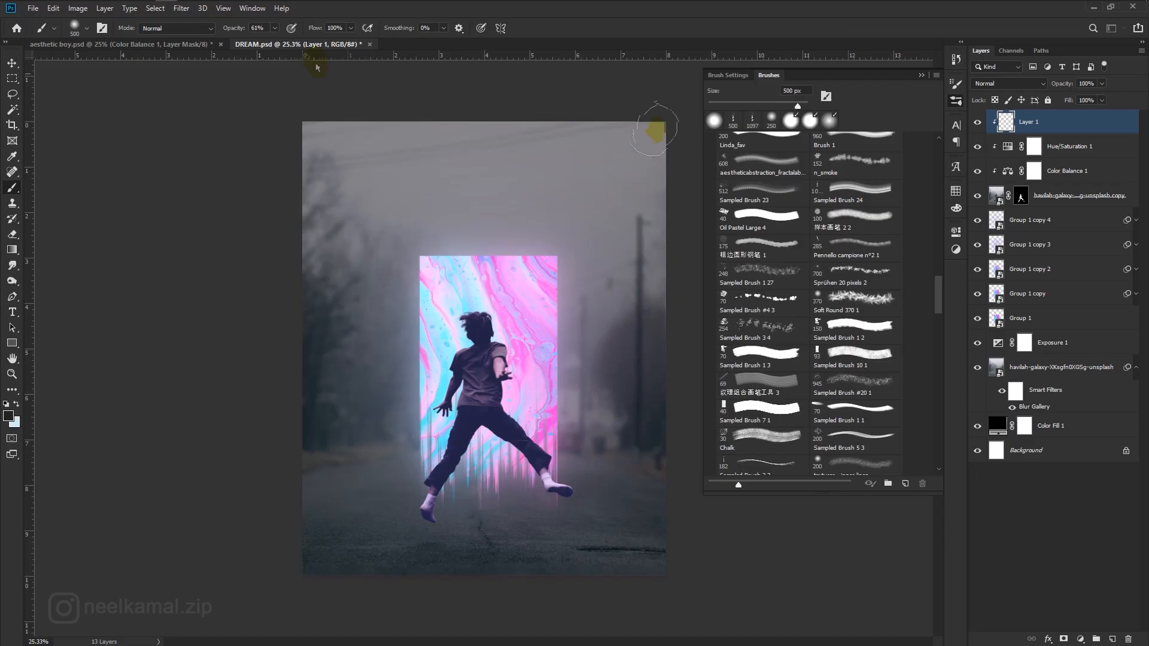
left_click(922, 75)
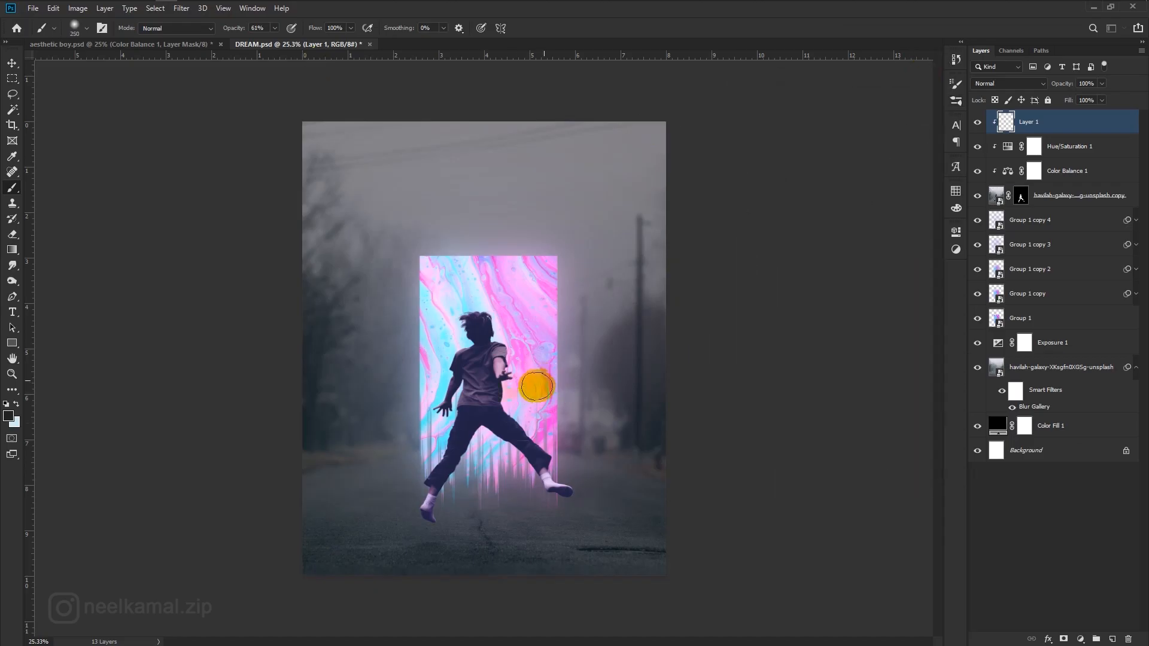
Step: Paint pink light sampled from the marbled doorway along the right edge of the figure's torso and hand with a 100 px brush
scroll(507, 397, "up", 10)
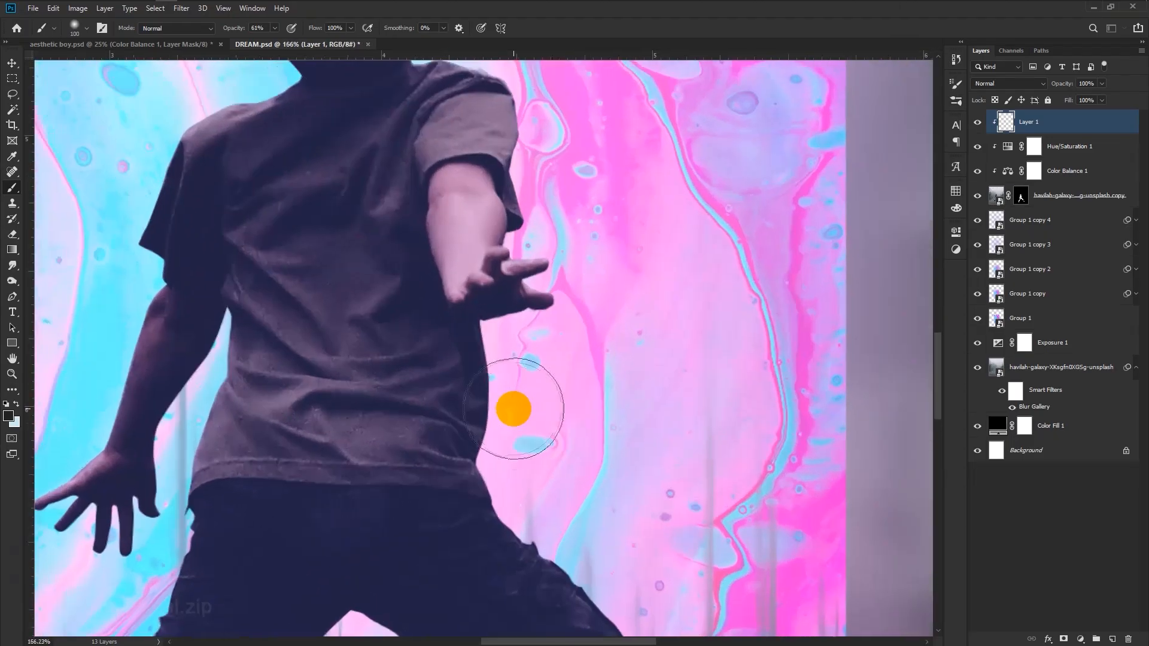
key("bracketleft")
key("bracketleft")
left_click(509, 413, "alt")
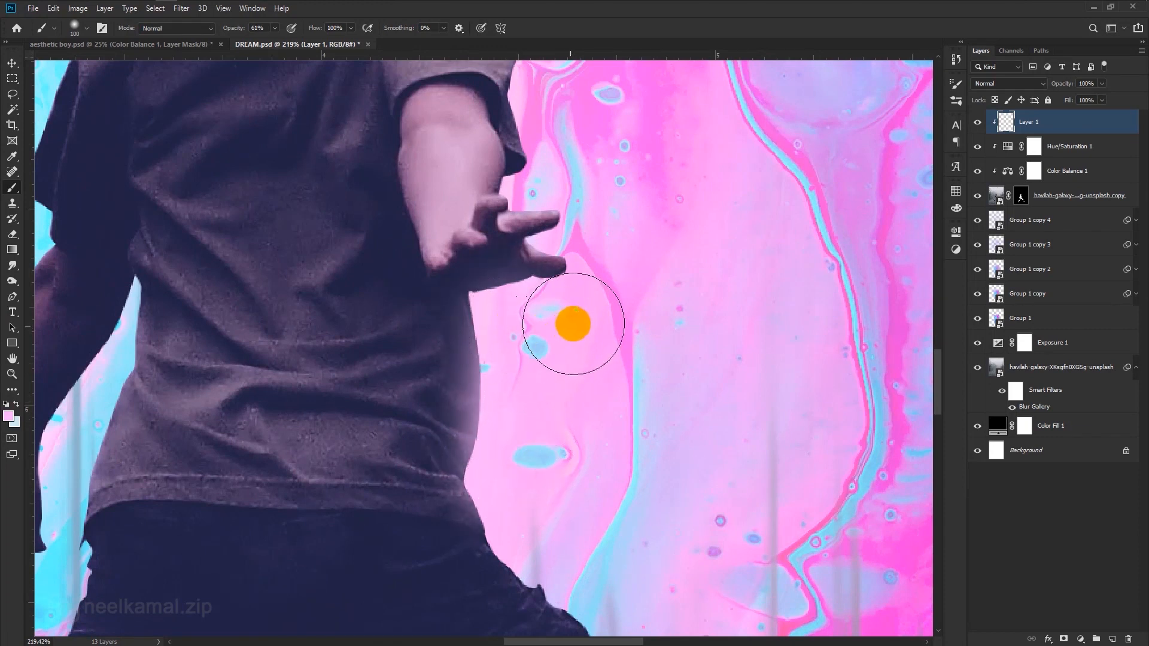
left_click(544, 192, "alt")
left_click_drag(544, 192, 485, 534)
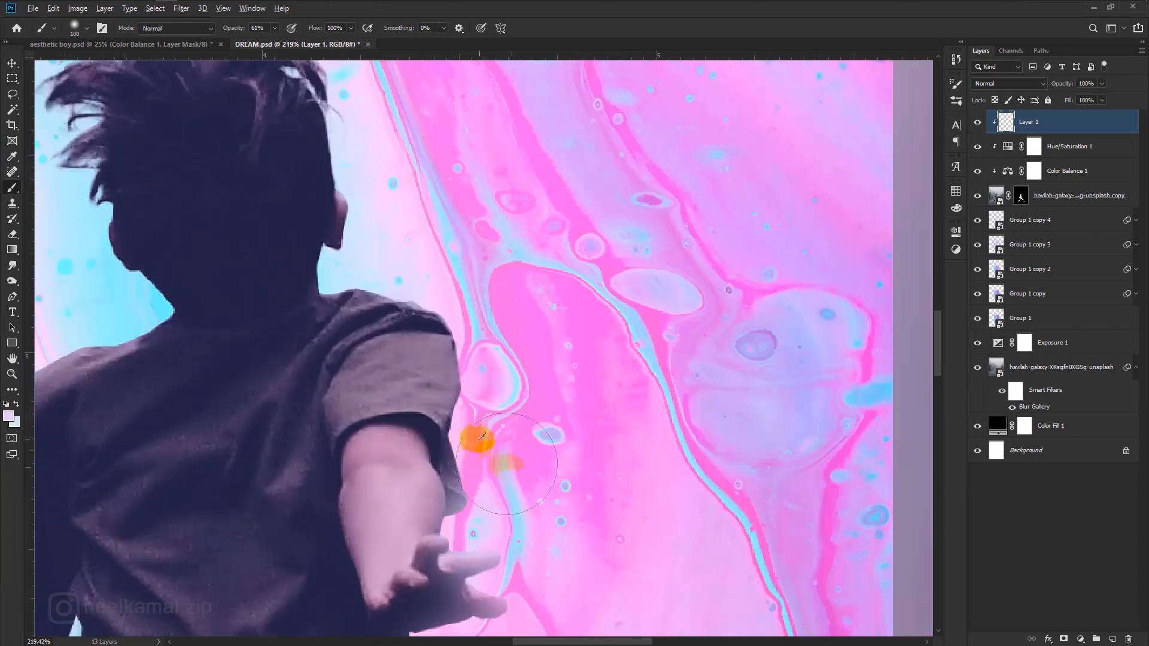
Step: Paint pale blue light sampled from the doorway onto the figure's right shoulder and the edges of the hair
left_click(386, 277, "alt")
left_click_drag(386, 276, 415, 334)
left_click_drag(282, 161, 411, 167)
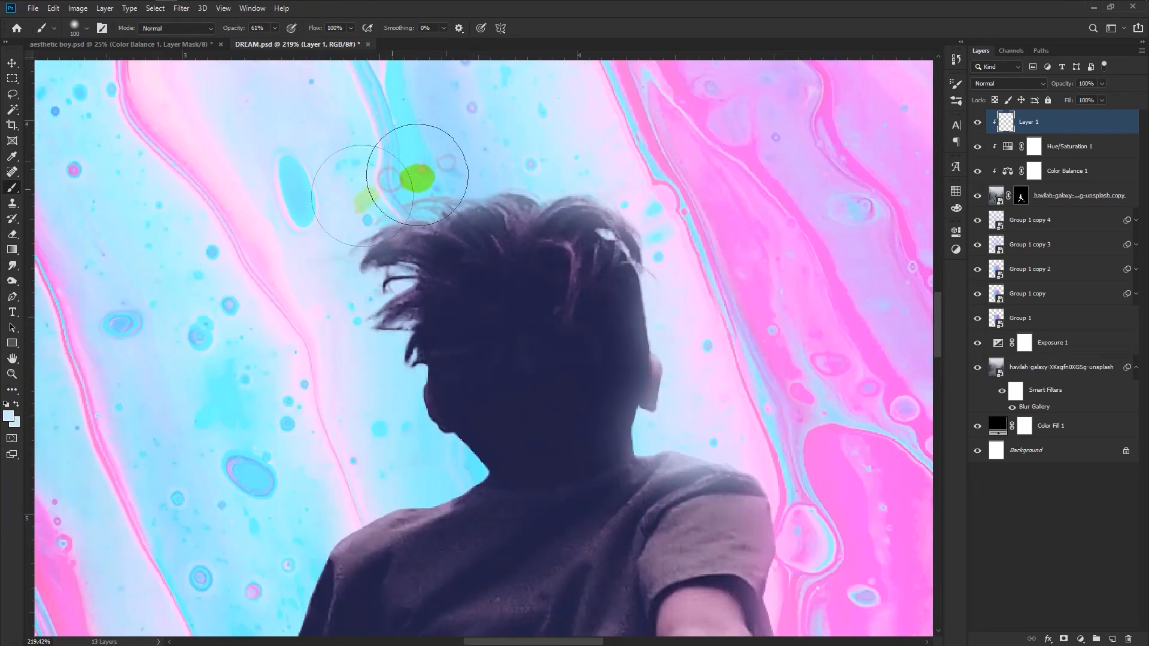
left_click(385, 375, "alt")
left_click(436, 485)
Step: Brush doorway-colored light along the figure's left shoulder and arm, resampling the color from the marbling
left_click_drag(236, 590, 260, 480)
key("e")
key("b")
left_click_drag(285, 595, 317, 189)
left_click_drag(318, 323, 251, 479)
left_click_drag(240, 574, 210, 491)
left_click(367, 336, "alt")
left_click_drag(313, 477, 246, 516)
Step: Clean up stray glow with the Eraser and paint cyan light down the outer edge of the figure's left leg
left_click(407, 207, "alt")
key("e")
mouse_move(407, 173)
left_mouse_down()
mouse_move(401, 308)
mouse_move(383, 161)
left_mouse_up()
key("b")
scroll(398, 200, "down", 2)
mouse_move(344, 509)
left_mouse_down()
mouse_move(392, 305)
mouse_move(359, 428)
left_mouse_up()
mouse_move(275, 541)
left_mouse_down()
mouse_move(314, 394)
mouse_move(239, 556)
left_mouse_up()
left_click_drag(222, 581, 260, 380)
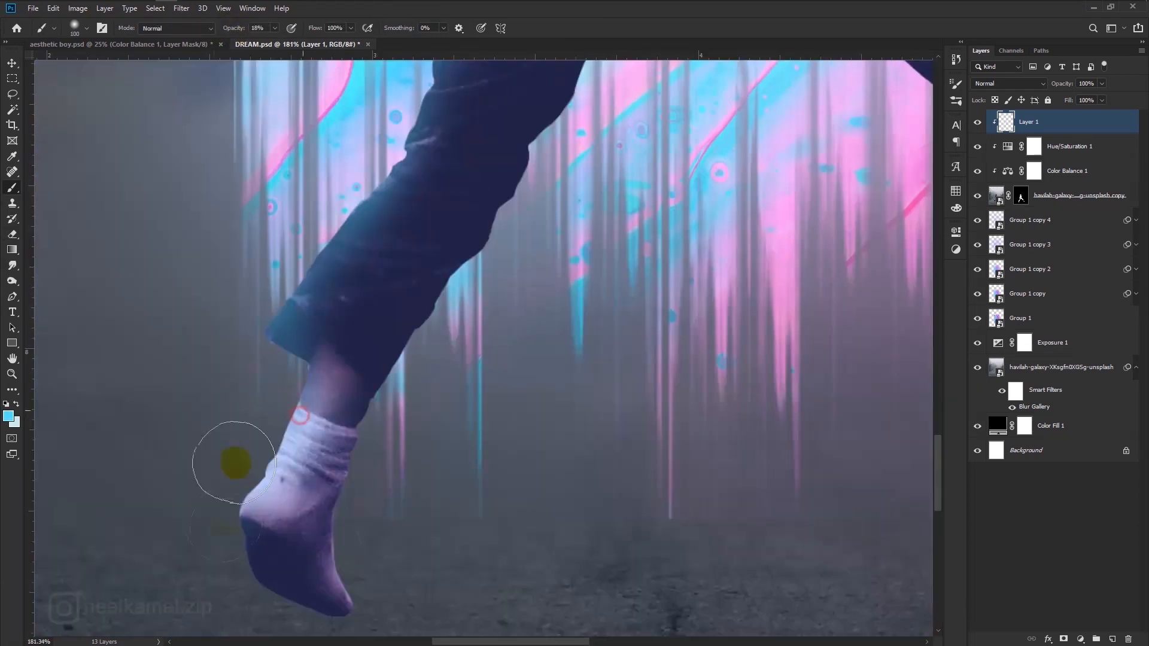
Step: Paint pink light sampled from the doorway's drips onto the figure's lower legs and socks
left_click(780, 221, "alt")
mouse_move(380, 592)
left_mouse_down()
mouse_move(345, 529)
mouse_move(403, 385)
mouse_move(611, 333)
mouse_move(780, 541)
mouse_move(766, 429)
mouse_move(500, 307)
mouse_move(385, 236)
mouse_move(337, 503)
left_mouse_up()
scroll(766, 429, "down", 2)
scroll(337, 503, "down", 2)
left_click_drag(288, 359, 418, 521)
Step: Brush faint cyan light sampled from the doorway onto the figure's left hip at 7% brush opacity
left_click(147, 469, "alt")
key("0")
key("7")
left_click_drag(146, 469, 179, 509)
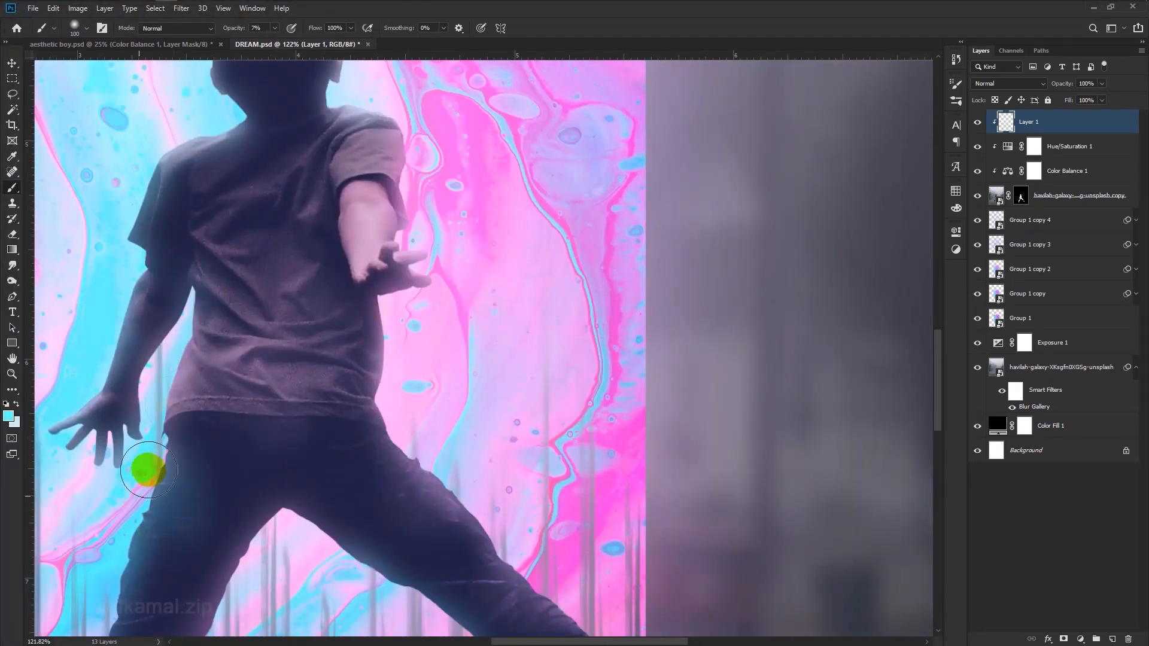
scroll(187, 464, "down", 2)
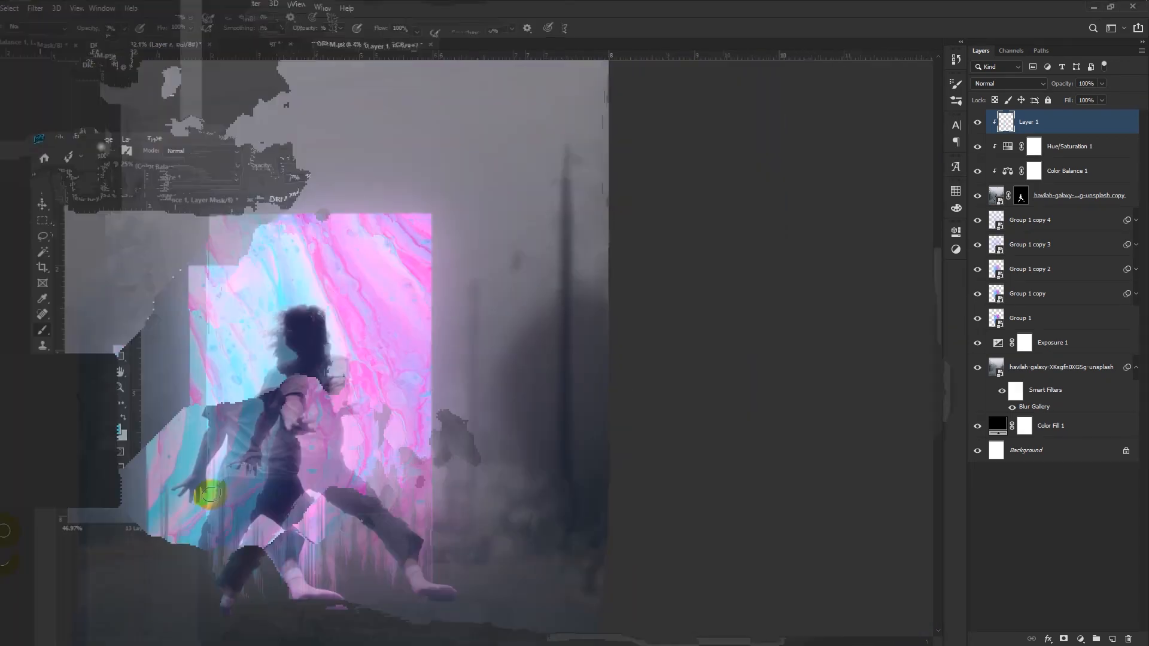
Step: Set the blend mode of the painted light layer, Layer 1, to Soft Light
left_click(1052, 122)
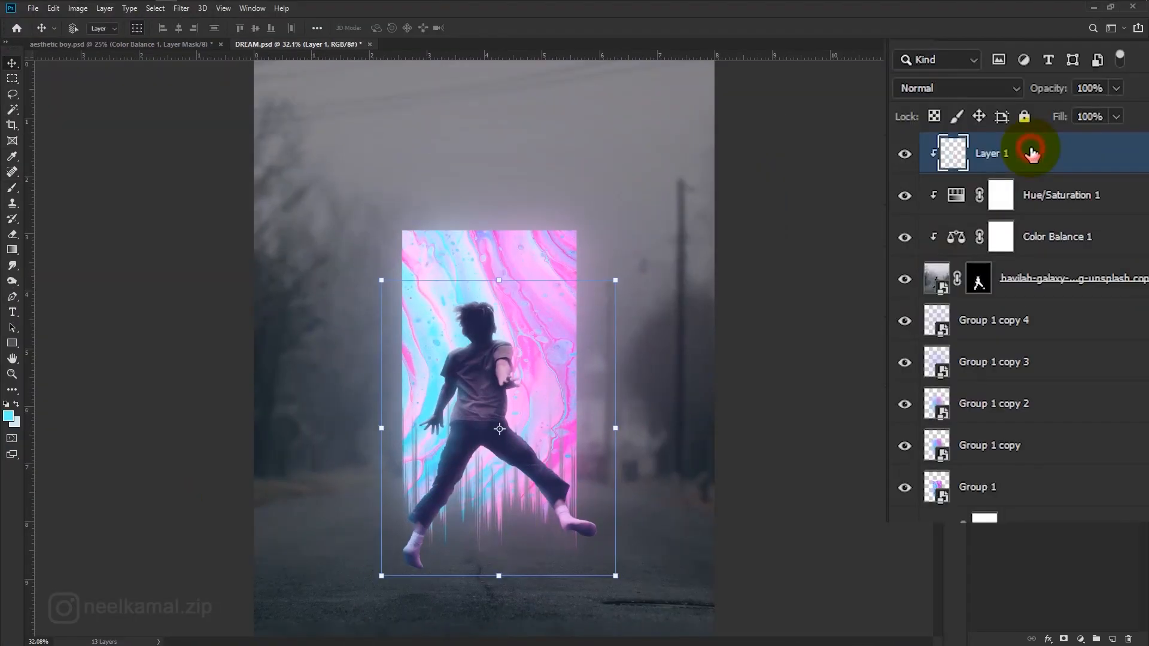
left_click(1014, 94)
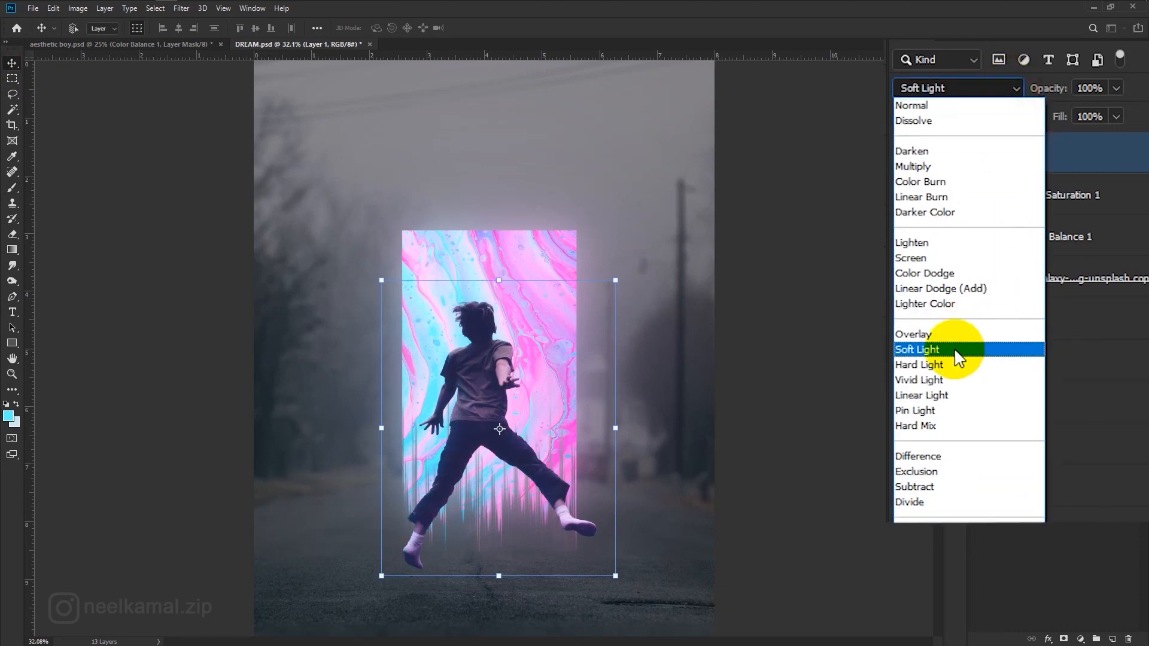
left_click(957, 353)
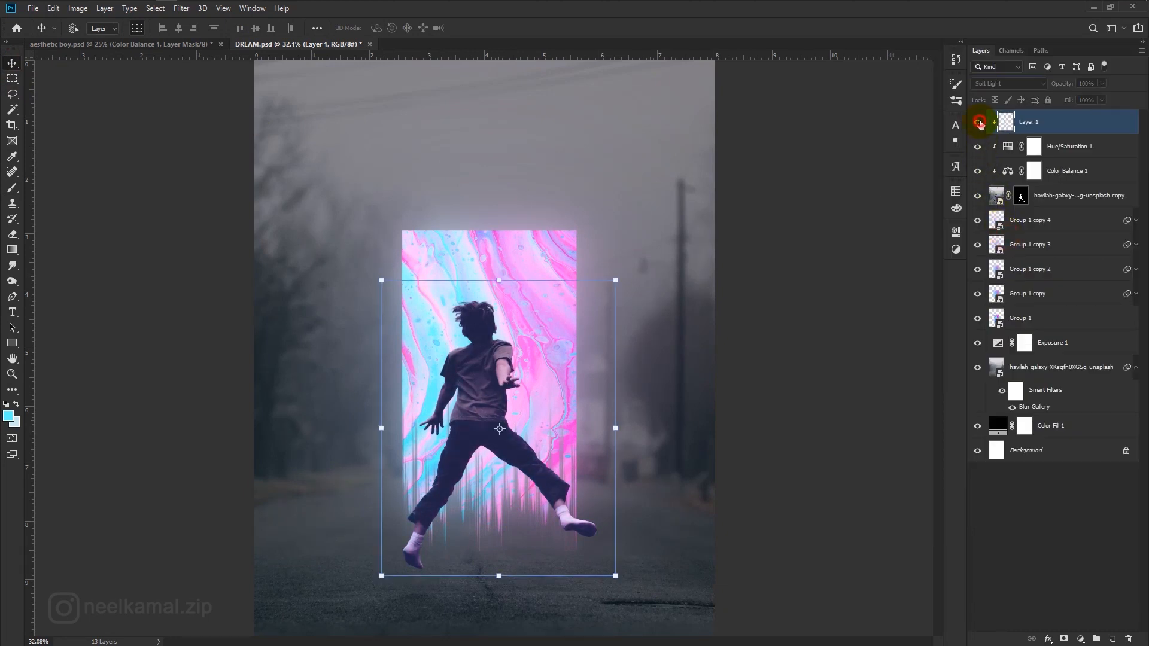
Step: Duplicate Layer 1 and set the copy to Normal blend mode at 72% opacity
right_click(1018, 122)
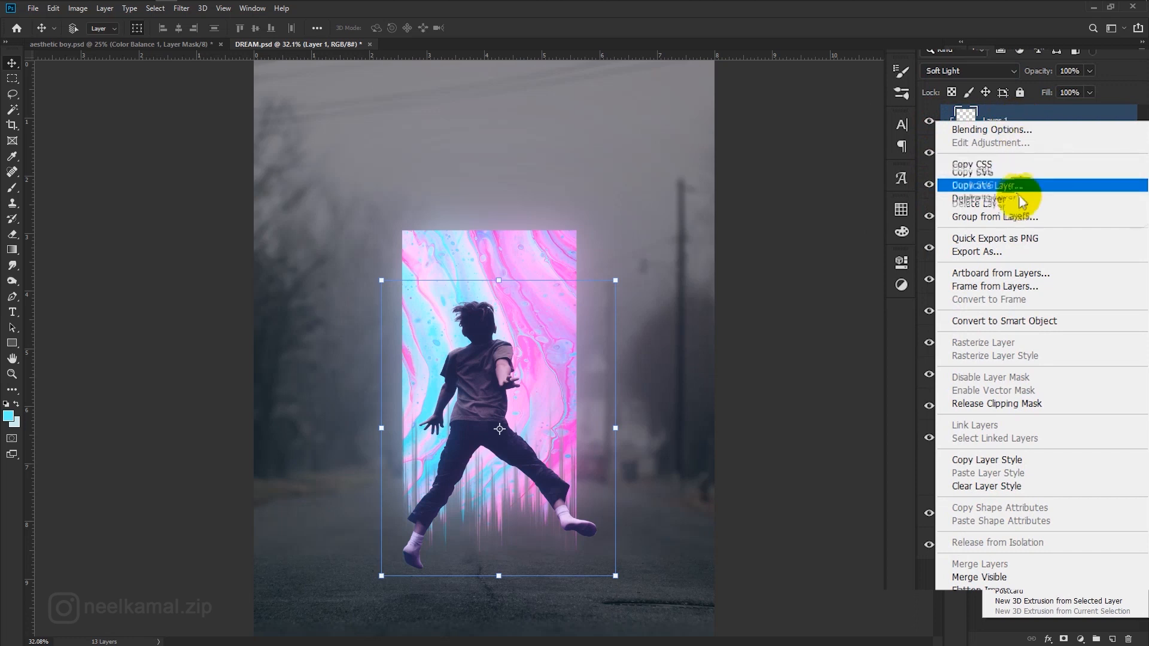
left_click(988, 190)
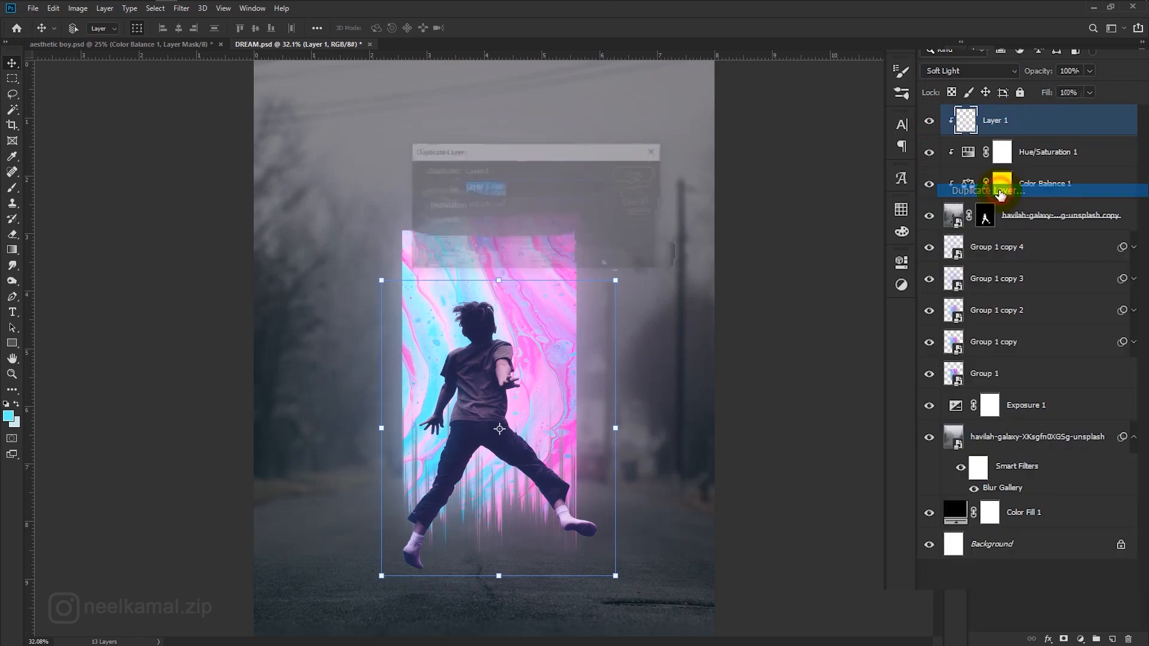
left_click(652, 174)
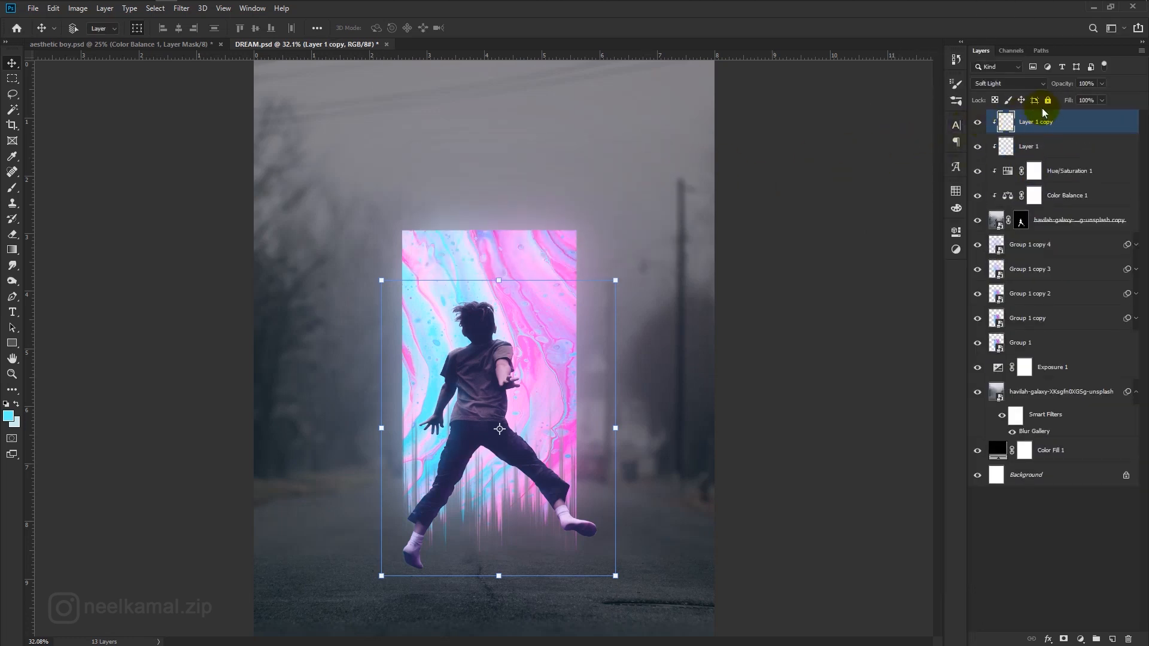
left_click(1028, 84)
left_click(1018, 95)
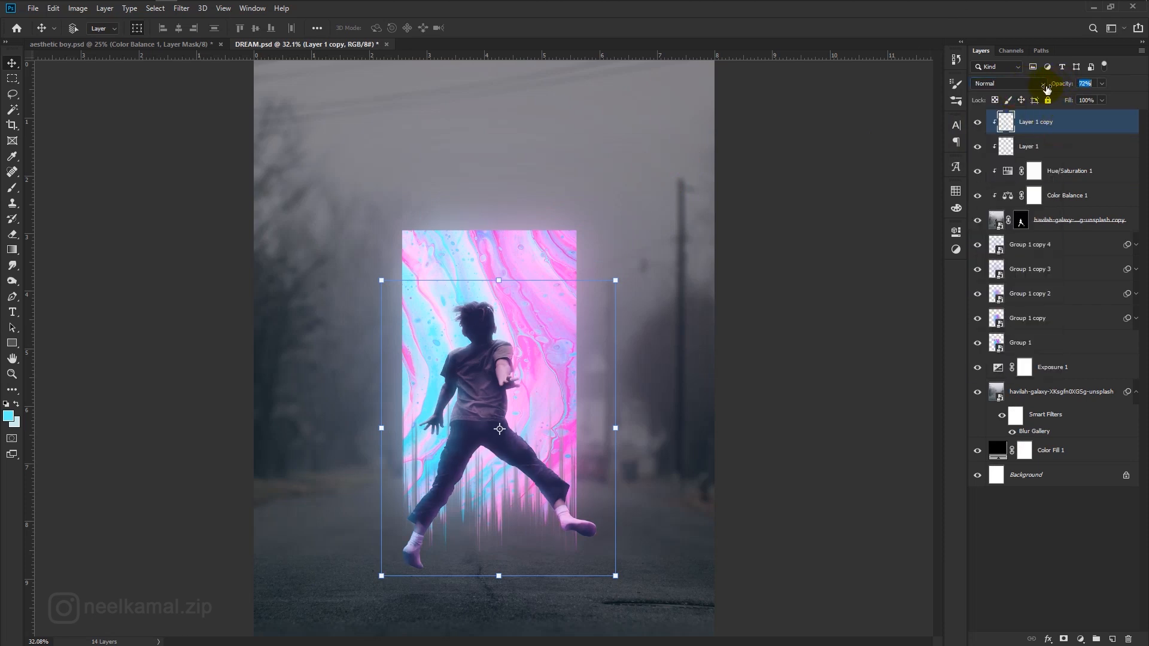
left_click(979, 123)
left_click(979, 124)
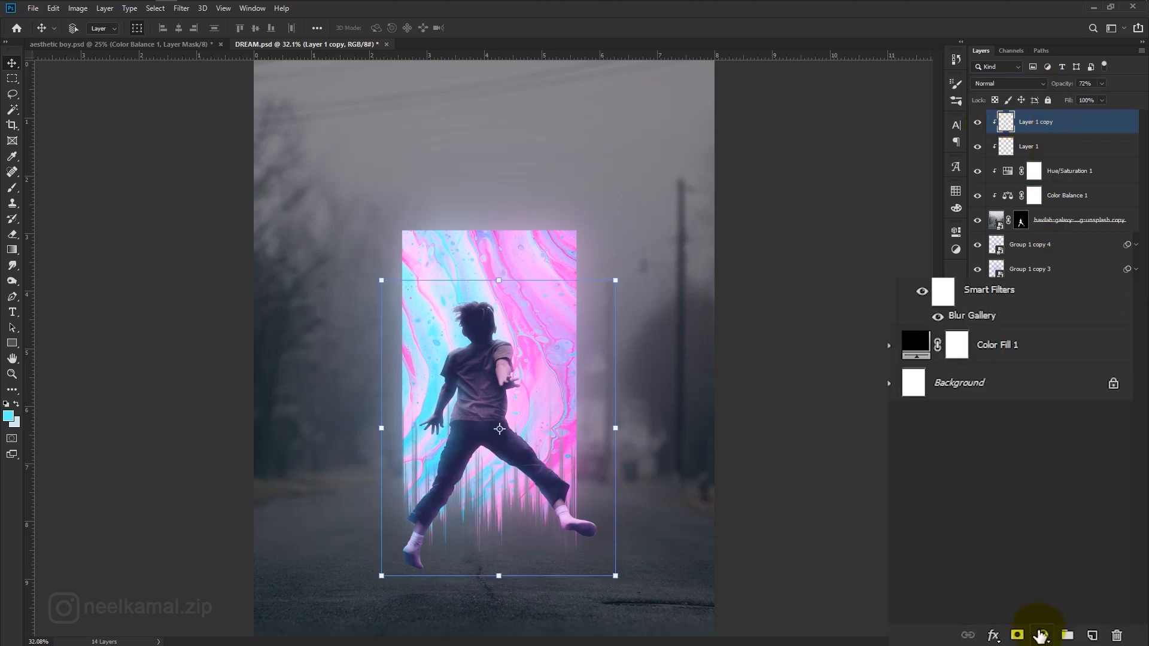
Step: Add a second Hue/Saturation adjustment clipped to the figure, with Lightness at +45
left_click(1081, 640)
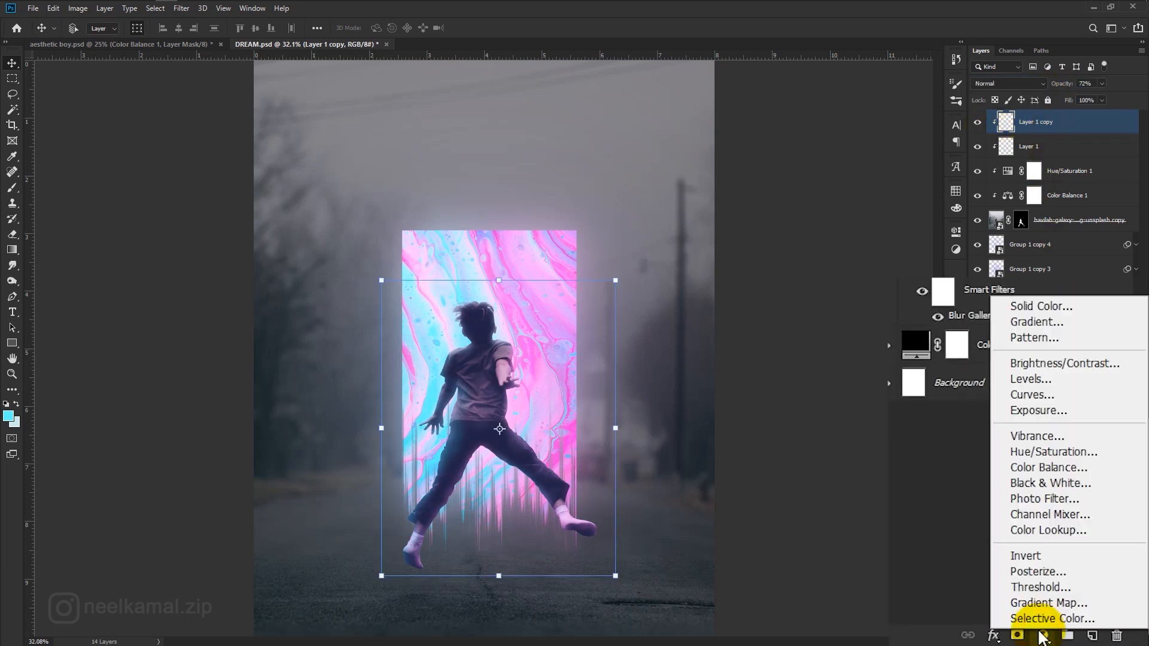
left_click(1056, 451)
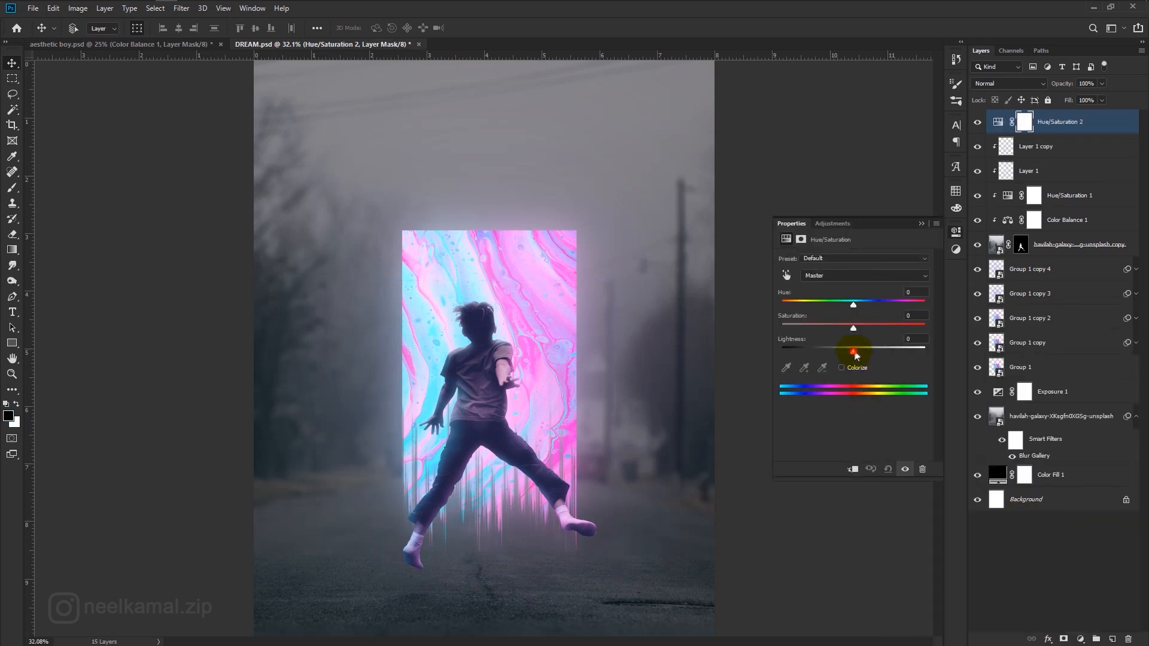
left_click_drag(856, 356, 875, 350)
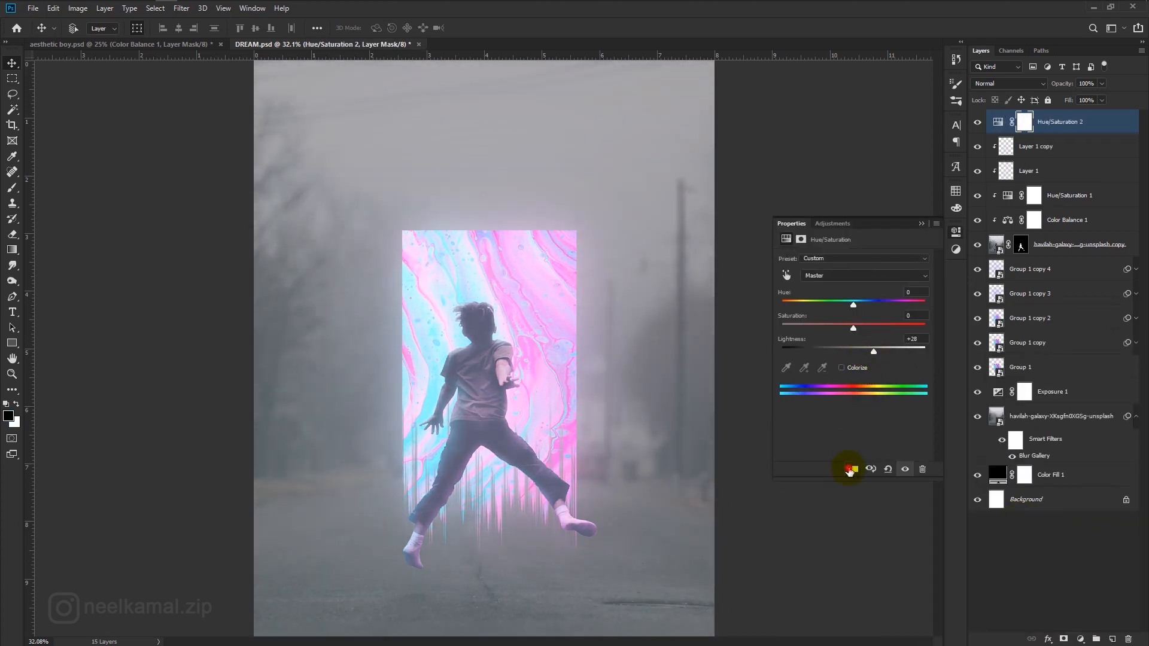
left_click(850, 470)
left_click_drag(875, 354, 886, 353)
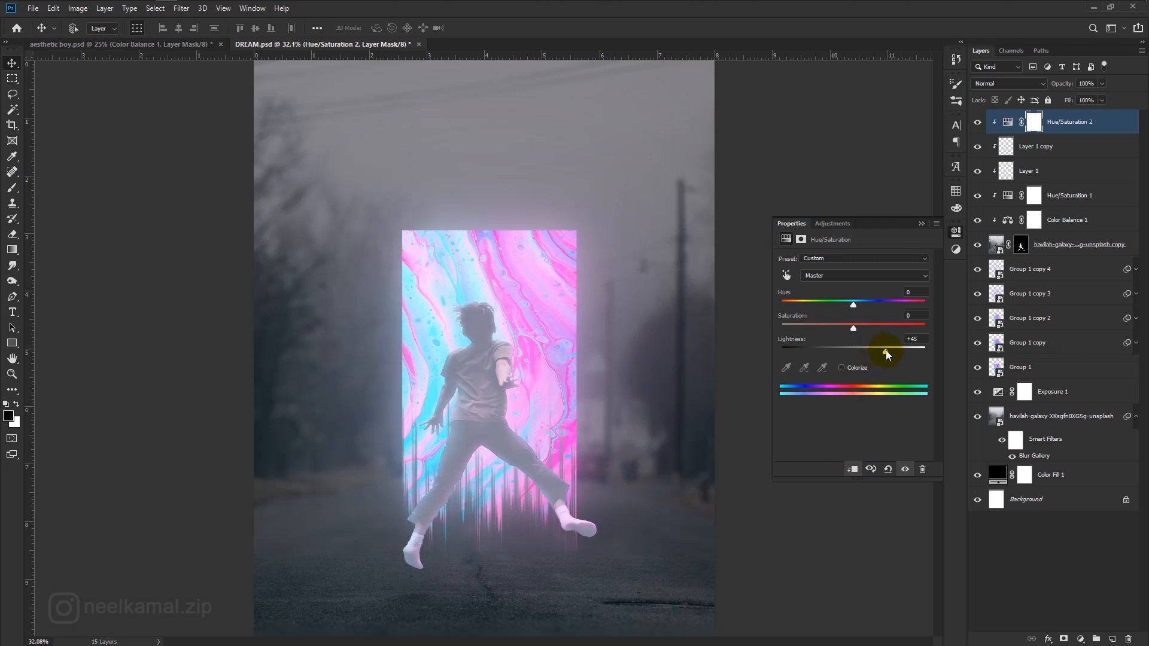
left_click(921, 225)
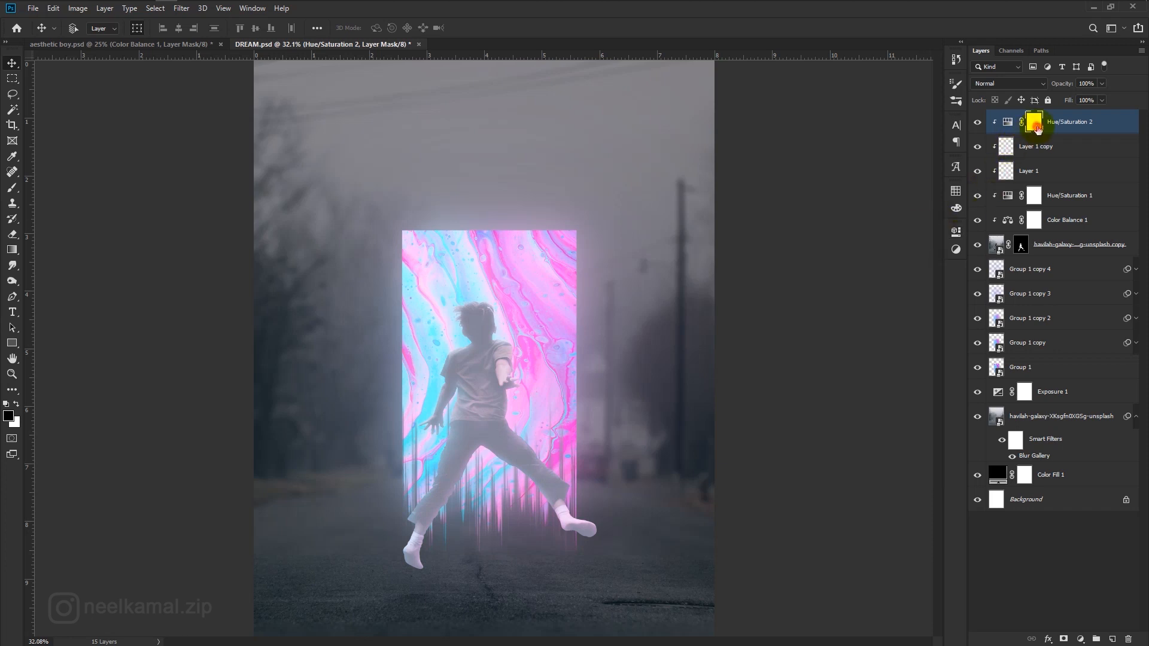
Step: Invert the mask of the second Hue/Saturation adjustment to black
left_click(78, 8)
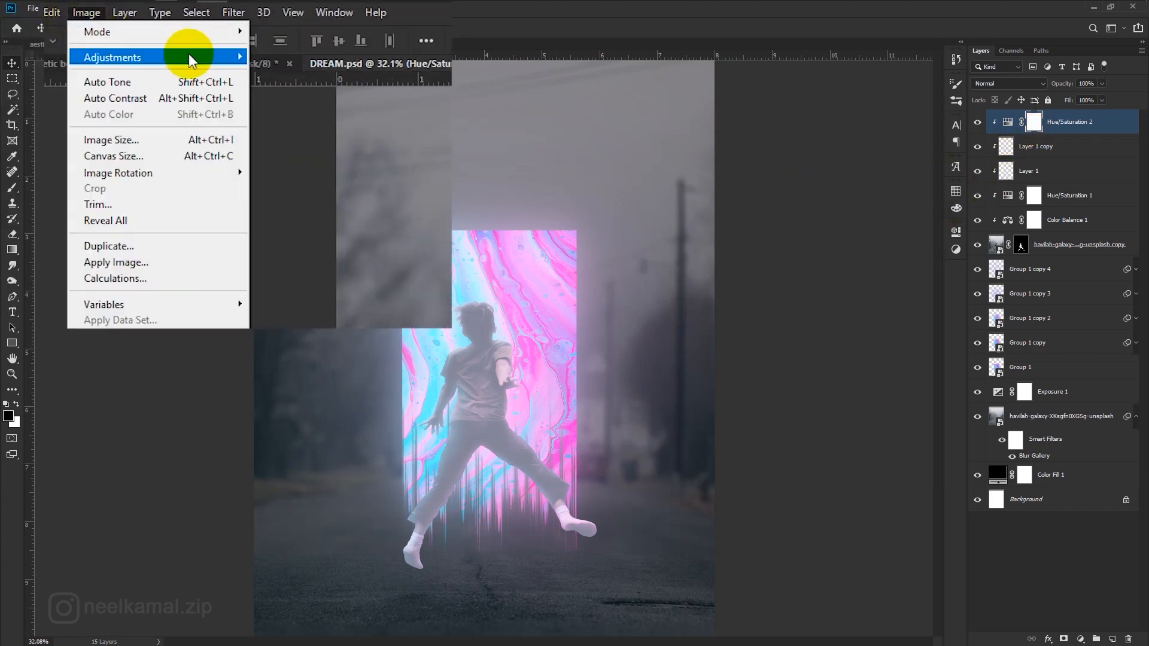
mouse_move(96, 40)
left_click(290, 251)
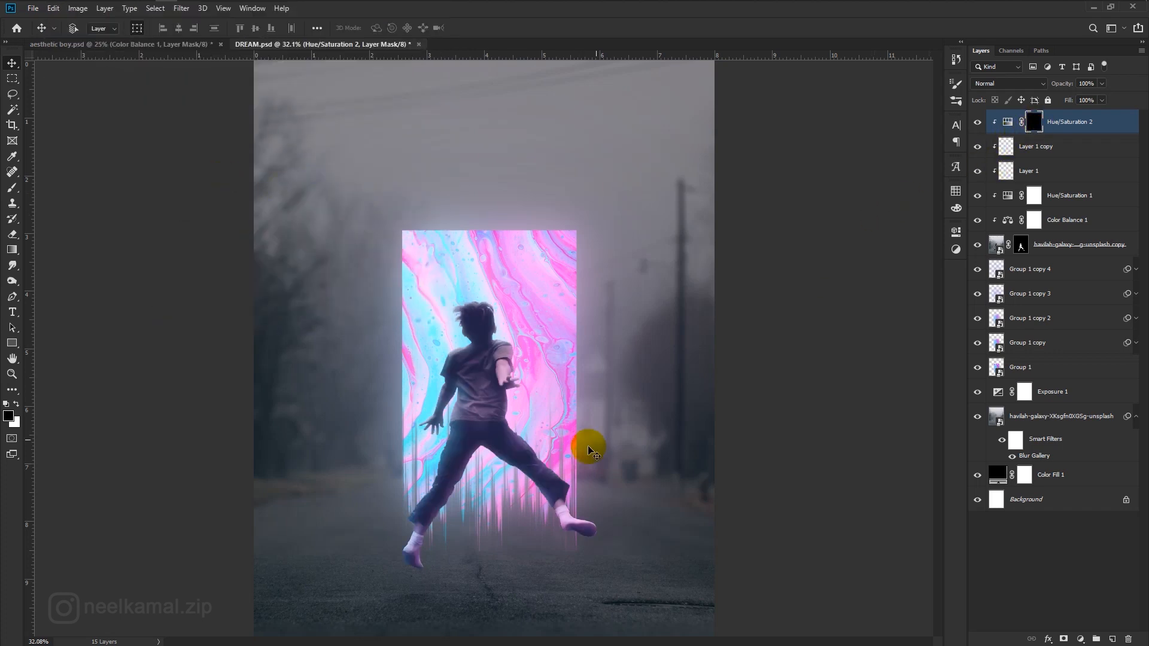
Step: Paint white on the Hue/Saturation 2 mask along the figure's right waist and hip edge, using a 50 px brush at 100% opacity
key("b")
scroll(506, 418, "up", 8)
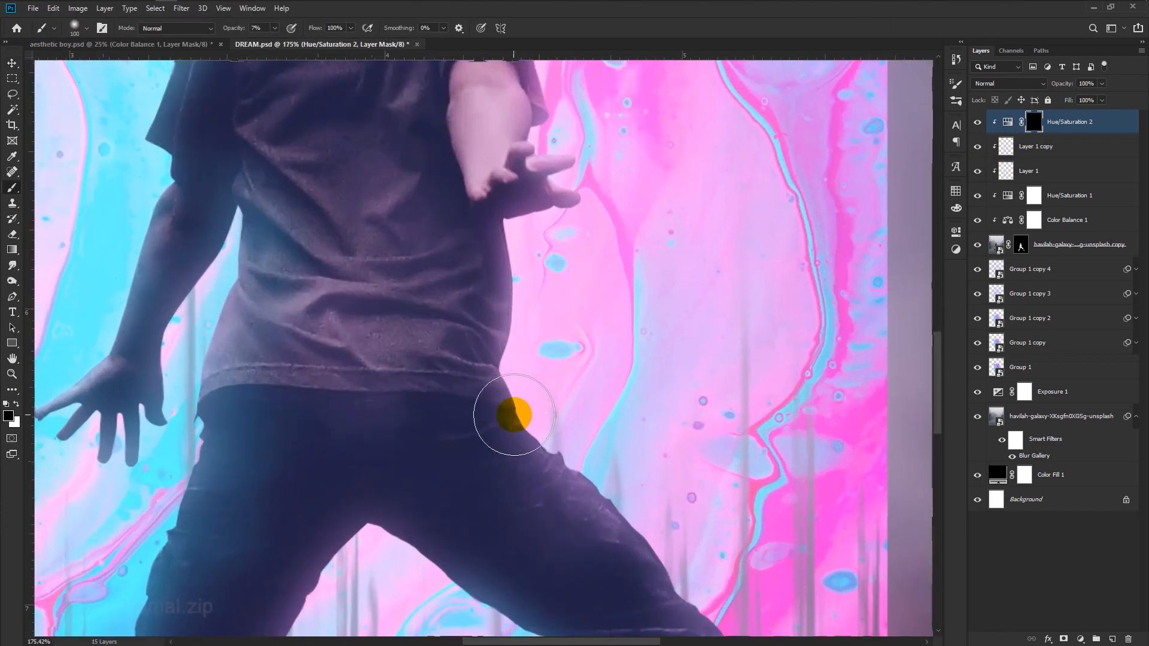
scroll(511, 393, "up", 2)
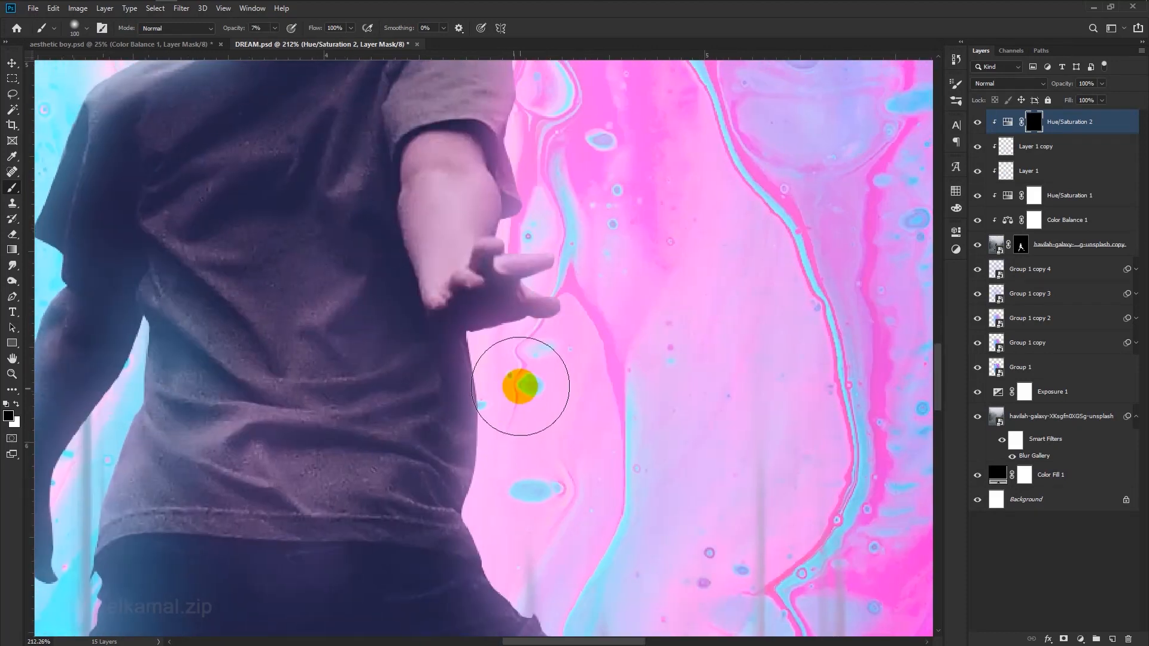
key("bracketleft")
key("bracketleft")
key("bracketleft")
key("bracketleft")
key("bracketleft")
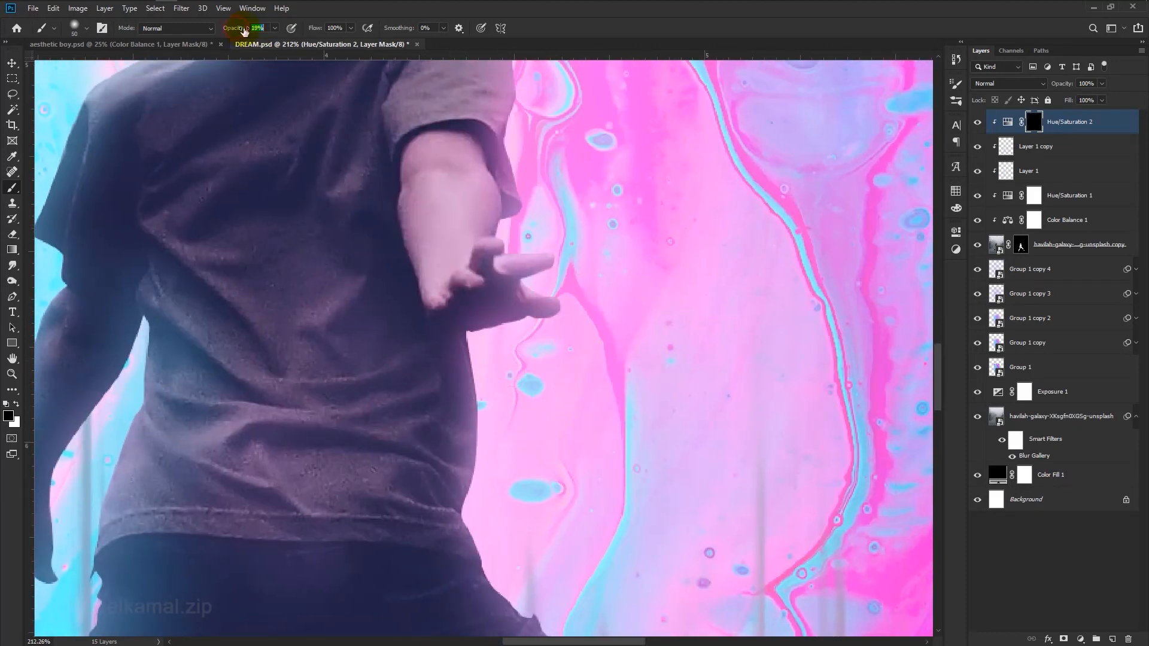
key("0")
key("x")
scroll(436, 513, "down", 3)
scroll(487, 500, "down", 3)
scroll(449, 365, "up", 3)
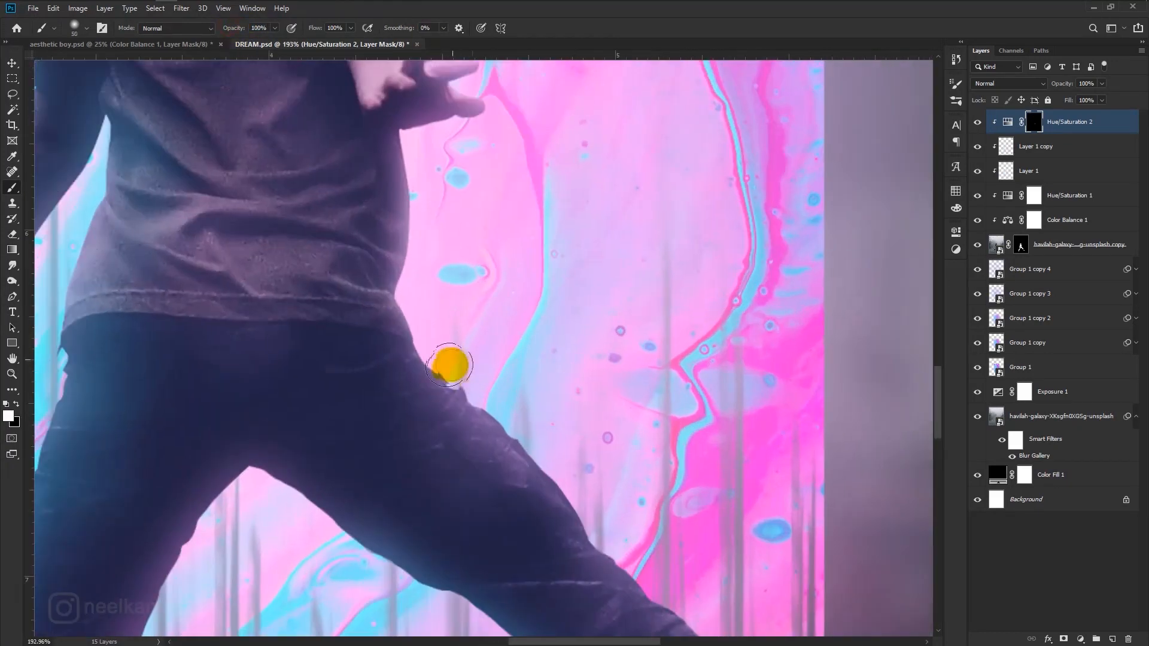
scroll(411, 218, "down", 3)
scroll(410, 329, "up", 5)
Step: Reveal a thin bright rim along the hem and edge of the outstretched arm's sleeve using a smaller white brush
key("bracketleft")
key("bracketleft")
key("bracketleft")
key("bracketleft")
scroll(444, 373, "up", 3)
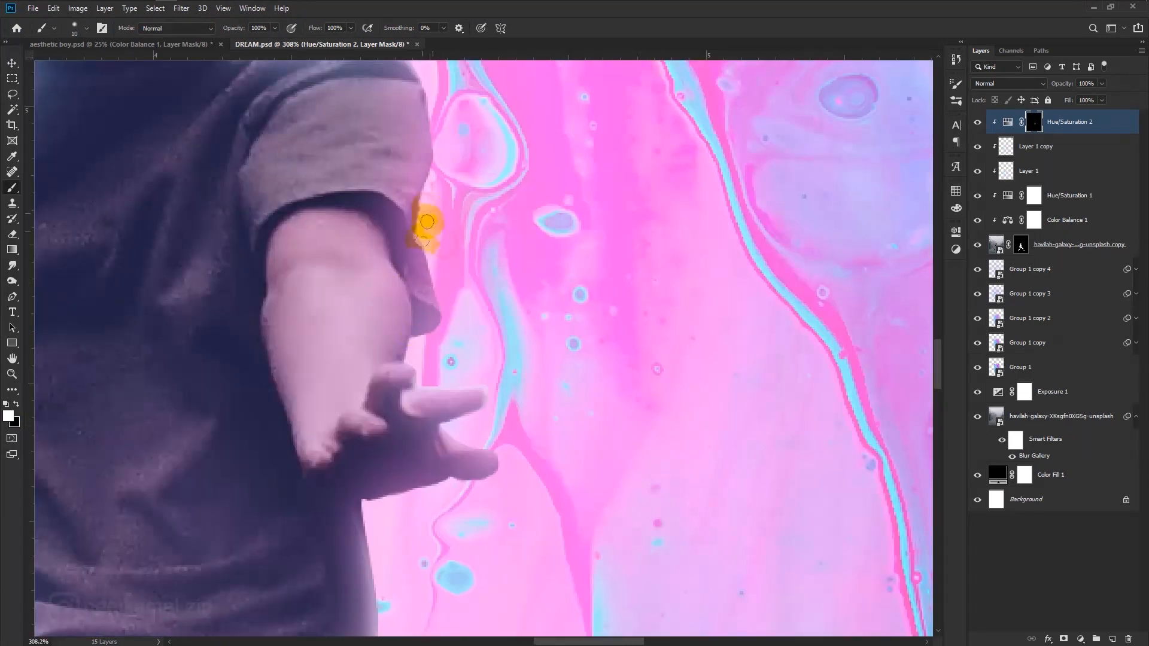
scroll(426, 222, "up", 2)
scroll(443, 228, "down", 2)
scroll(465, 174, "up", 2)
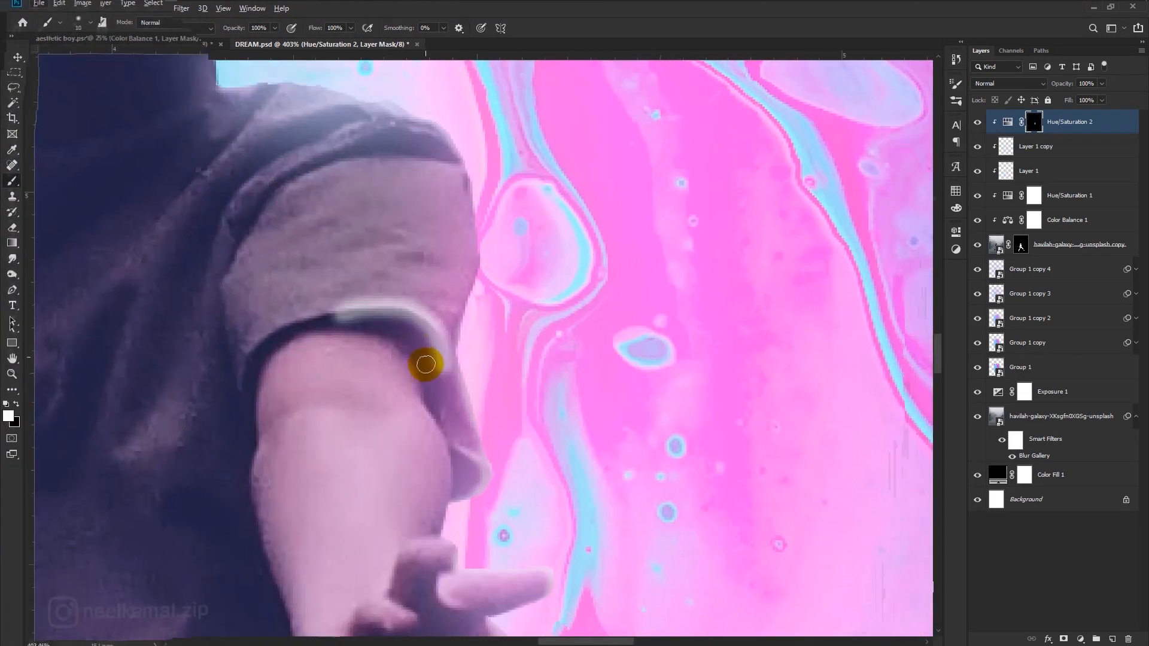
scroll(425, 364, "down", 2)
scroll(333, 290, "down", 3)
Step: Refine the highlights around the right shoulder and sleeve folds on the mask at 62% brush opacity
key("6")
key("2")
scroll(411, 311, "up", 3)
key("x")
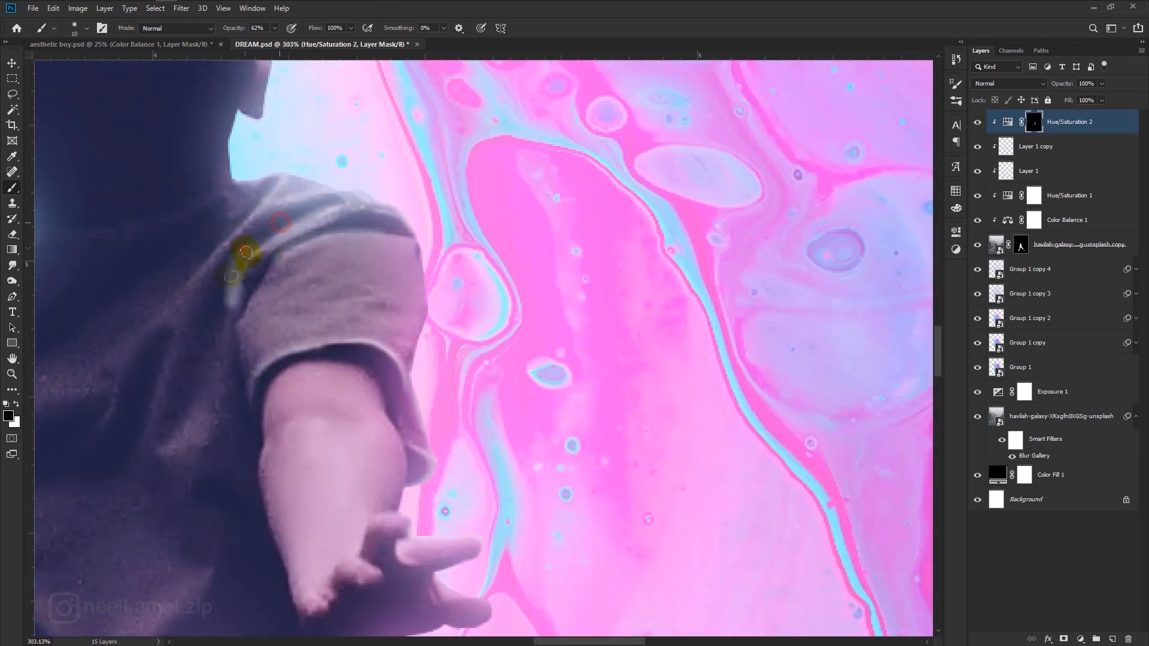
scroll(246, 253, "down", 2)
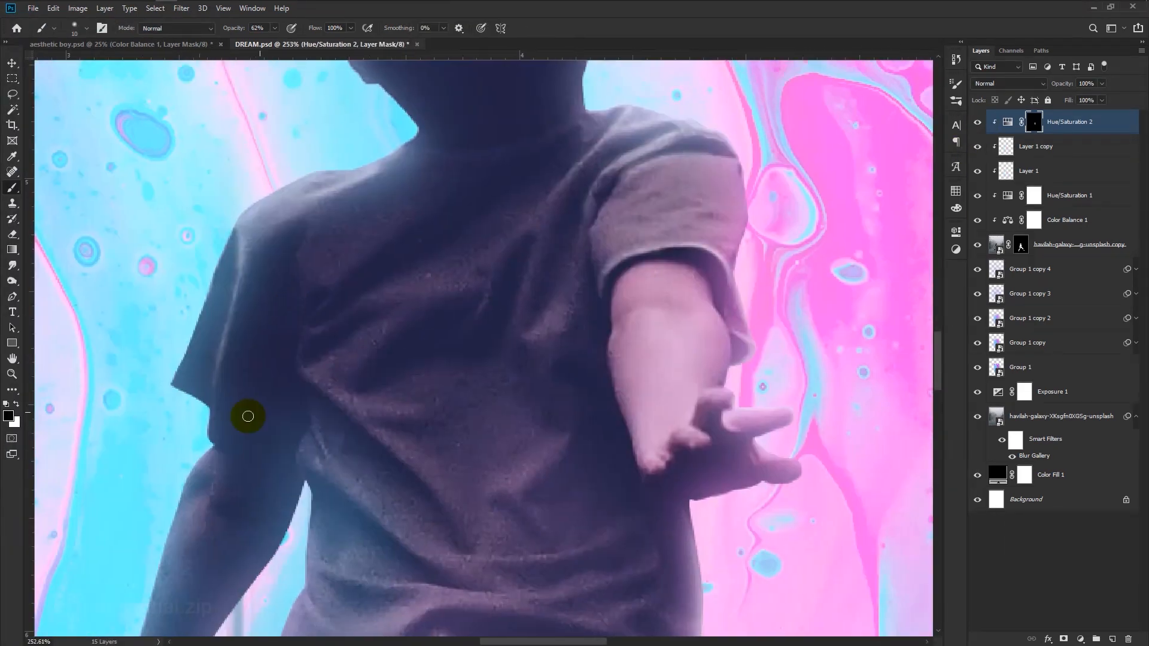
Step: Paint white highlights along the shirt's lower fabric folds on the Hue/Saturation 2 mask and soften them with black
scroll(221, 421, "up", 3)
key("x")
left_click_drag(379, 316, 624, 566)
key("x")
scroll(413, 287, "down", 5)
key("x")
scroll(440, 446, "up", 5)
left_click_drag(316, 354, 602, 525)
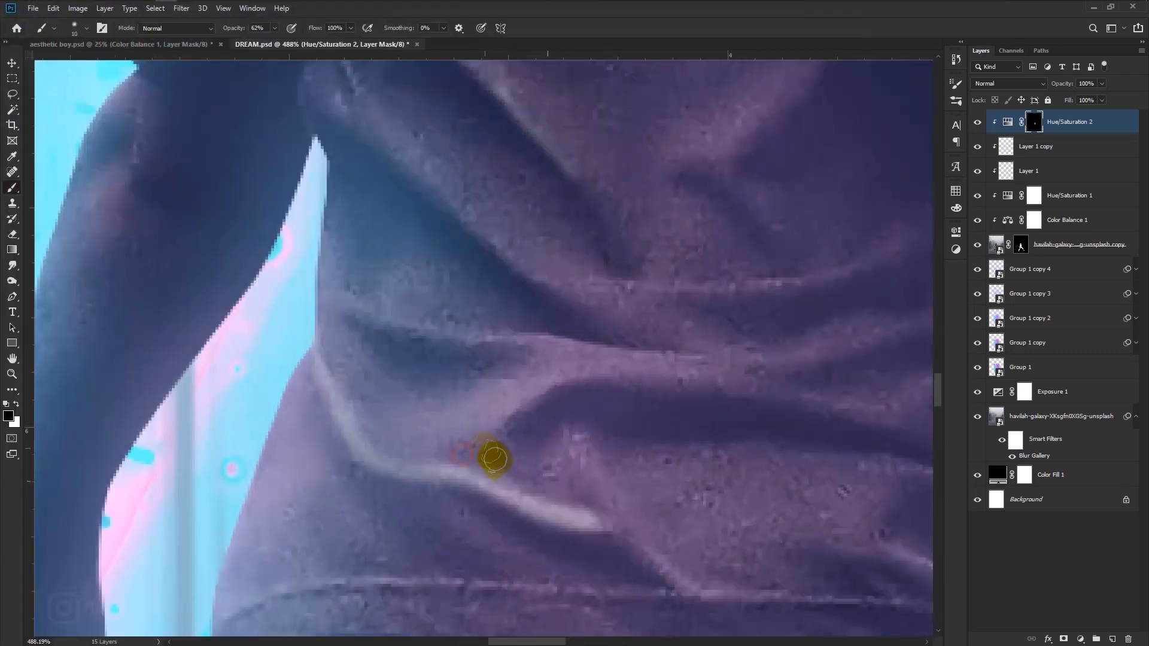
left_click_drag(495, 459, 587, 520)
scroll(329, 428, "down", 8)
scroll(652, 461, "up", 6)
left_click_drag(551, 470, 667, 512)
left_click_drag(544, 505, 682, 538)
scroll(518, 501, "down", 6)
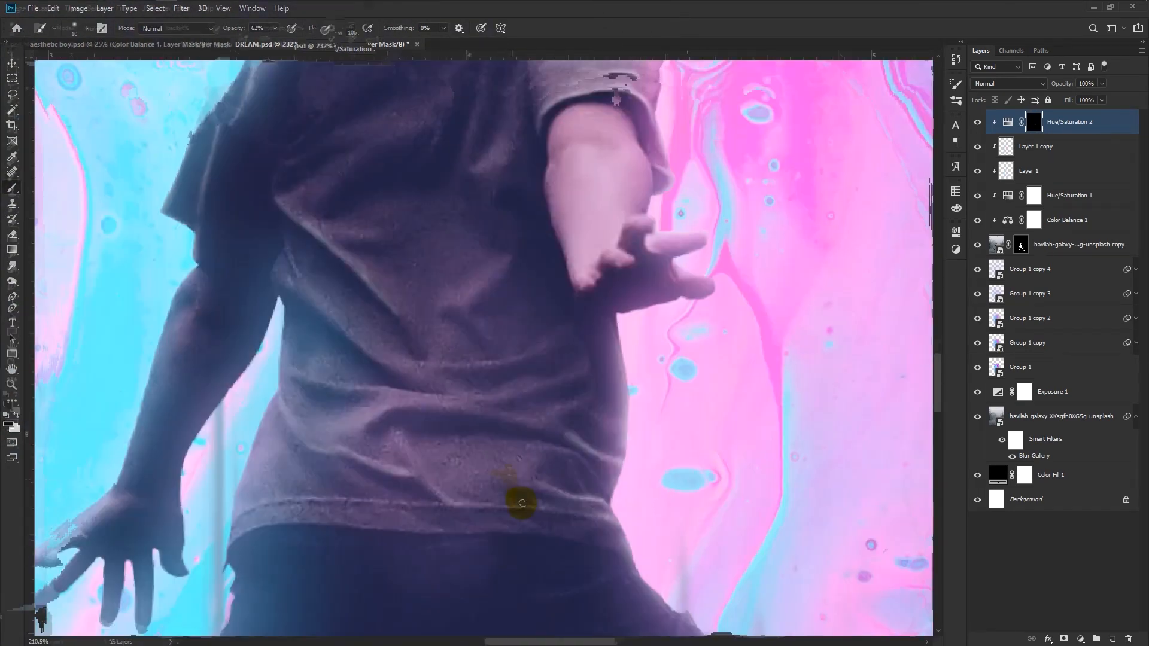
Step: Paint highlights on the creases of the left trouser leg and trim the excess with black on the mask
scroll(466, 526, "up", 5)
key("x")
left_click_drag(431, 305, 477, 317)
mouse_move(365, 583)
left_mouse_down()
mouse_move(508, 561)
mouse_move(372, 590)
left_mouse_up()
key("x")
left_click_drag(383, 586, 407, 275)
left_click_drag(366, 366, 400, 351)
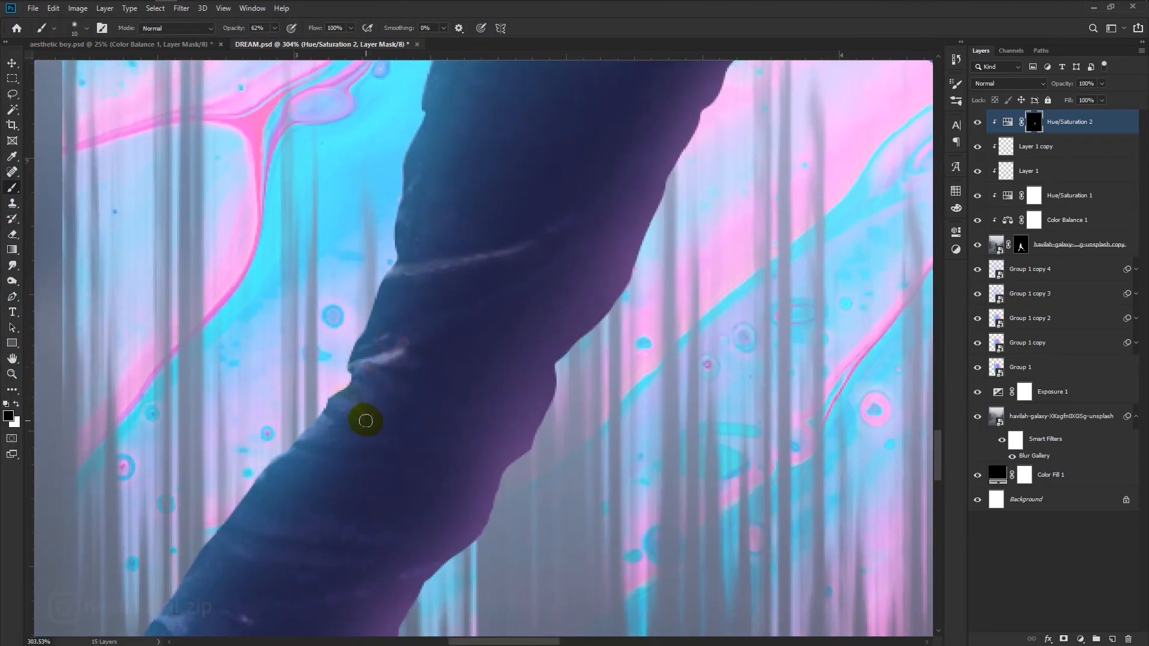
left_click_drag(366, 421, 593, 77)
key("x")
left_click_drag(359, 436, 326, 425)
Step: Brighten the creases on the right thigh by painting the mask and fade their ends with black
key("x")
mouse_move(516, 390)
left_mouse_down()
mouse_move(599, 357)
mouse_move(518, 389)
left_mouse_up()
scroll(585, 275, "down", 4)
left_click_drag(585, 275, 551, 455)
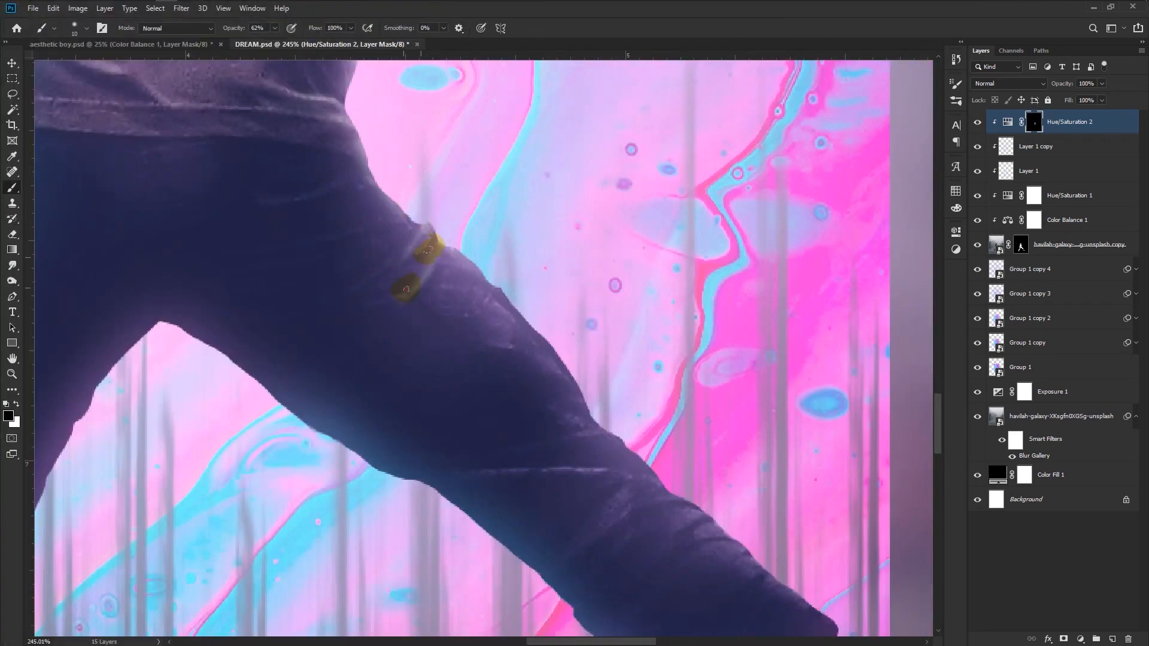
key("x")
key("x")
mouse_move(476, 472)
left_mouse_down()
mouse_move(607, 469)
mouse_move(383, 198)
left_mouse_up()
Step: Paint a highlight along the edge of the right foot's sock on the mask and clean it up with black
scroll(488, 383, "up", 5)
key("x")
left_click_drag(770, 482, 485, 374)
key("x")
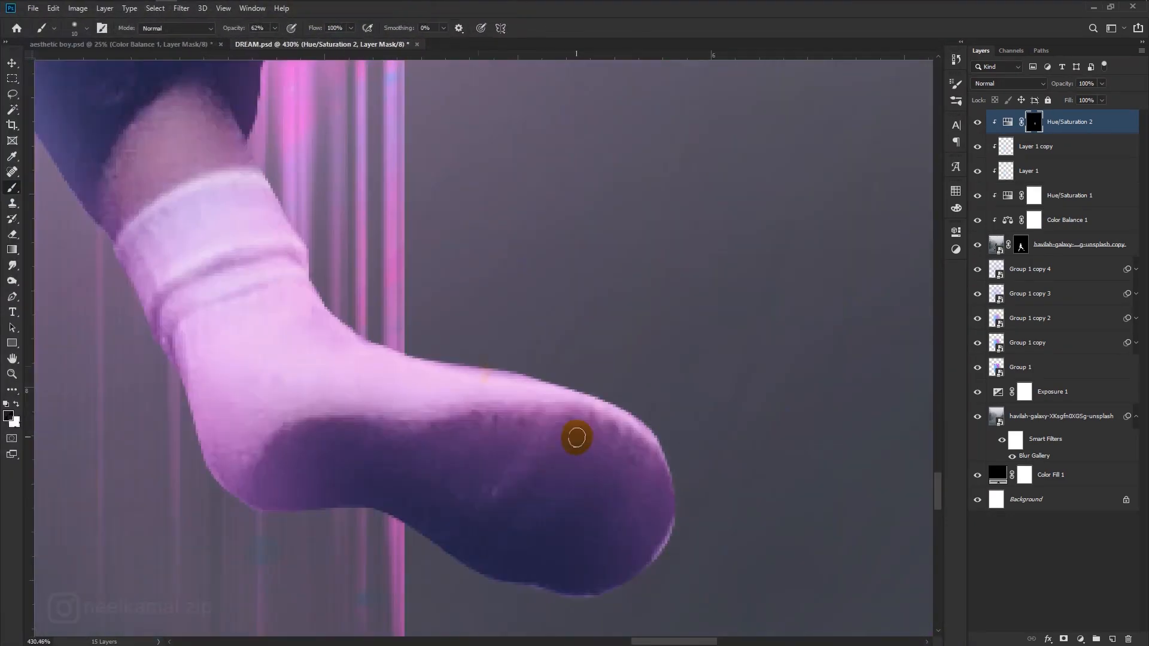
scroll(577, 438, "down", 5)
left_click_drag(429, 423, 374, 427)
Step: Paint a white rim highlight along the front edge of the left foot's sock on the mask
key("x")
left_click_drag(333, 361, 306, 419)
scroll(307, 428, "up", 5)
scroll(249, 504, "down", 2)
left_click_drag(427, 513, 317, 381)
left_click_drag(317, 382, 326, 496)
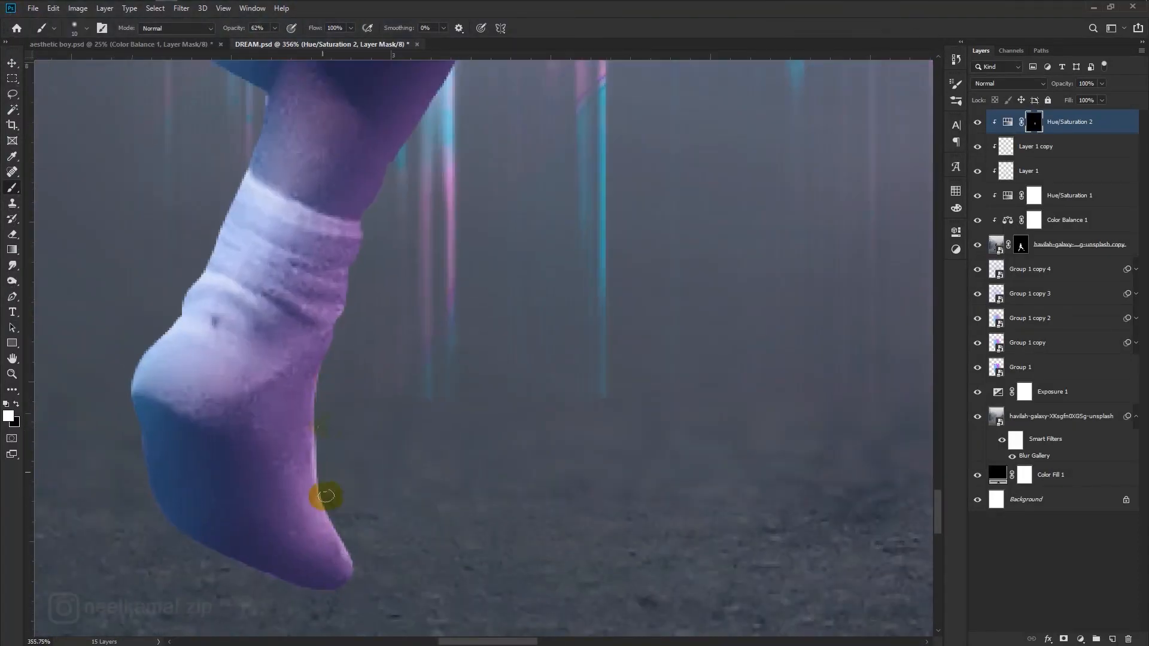
scroll(326, 496, "down", 8)
key("x")
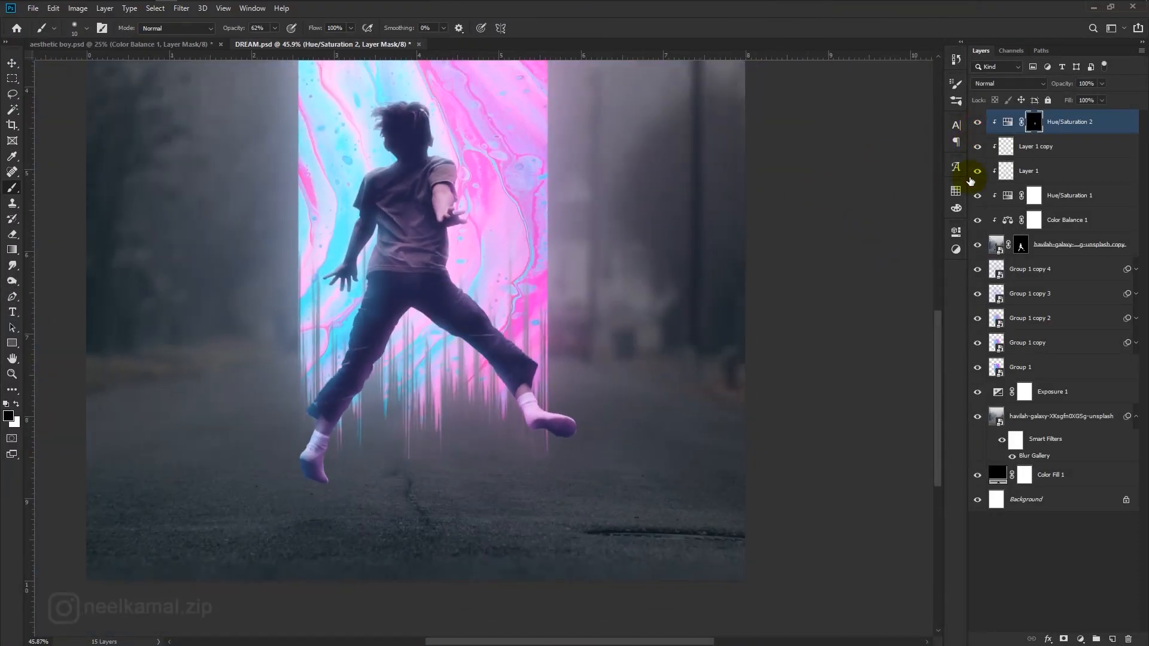
Step: Add a Brightness/Contrast adjustment clipped to the figure, with Brightness 80 and Contrast 24
scroll(477, 225, "down", 1)
left_click(1080, 639)
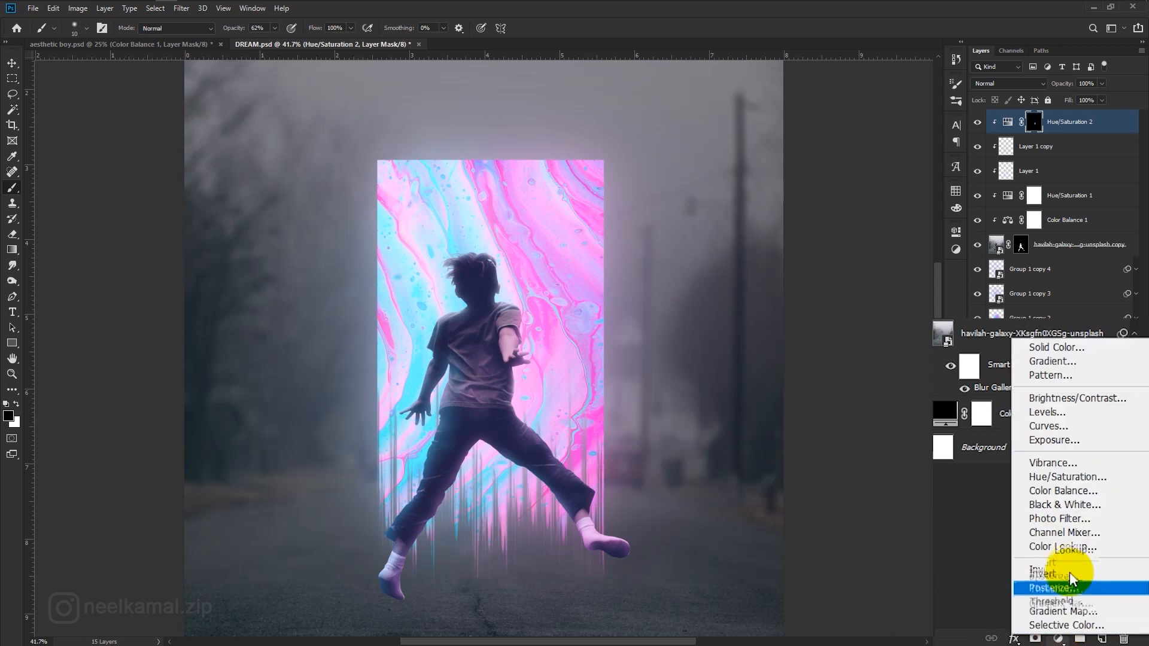
left_click(1053, 399)
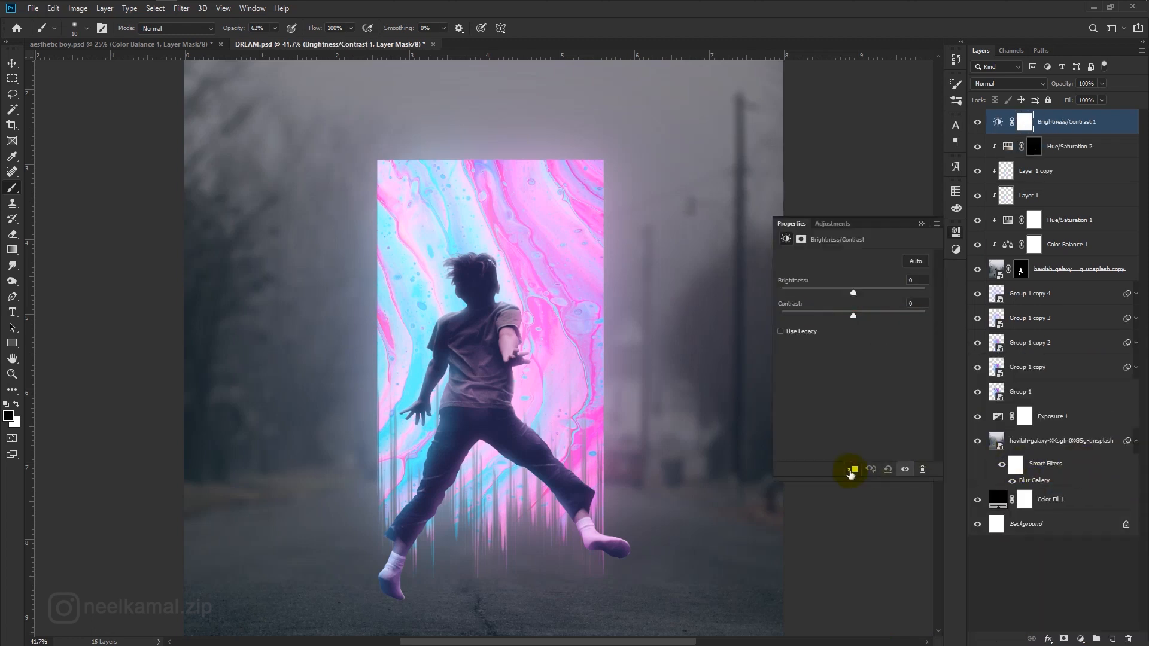
left_click_drag(859, 297, 892, 292)
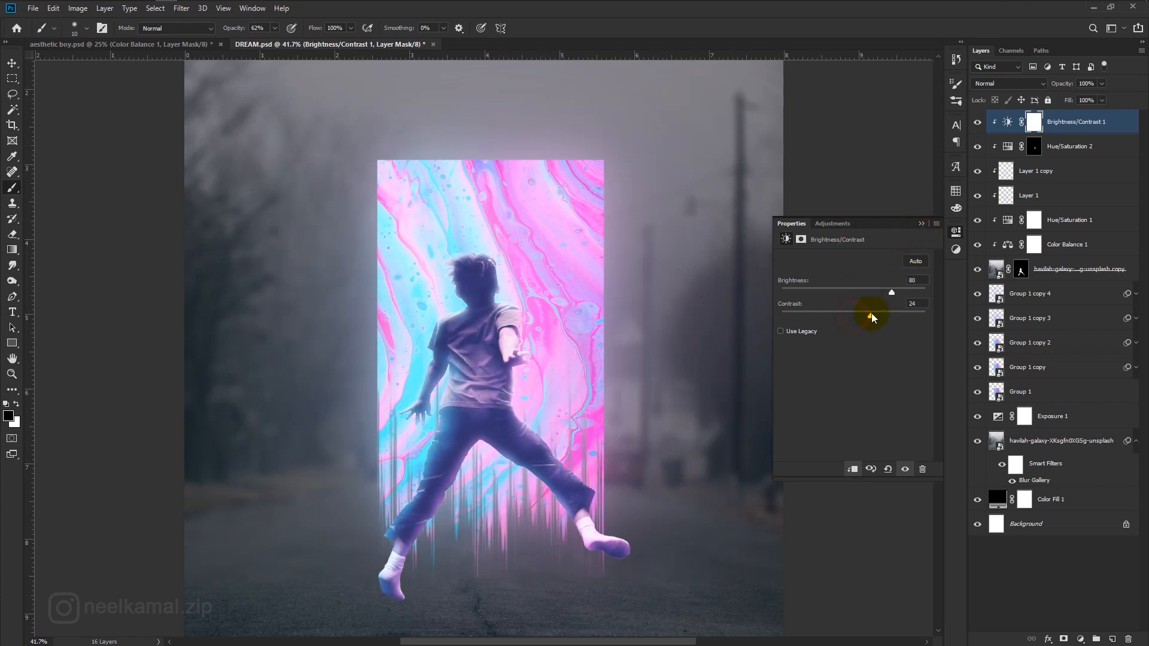
left_click(922, 224)
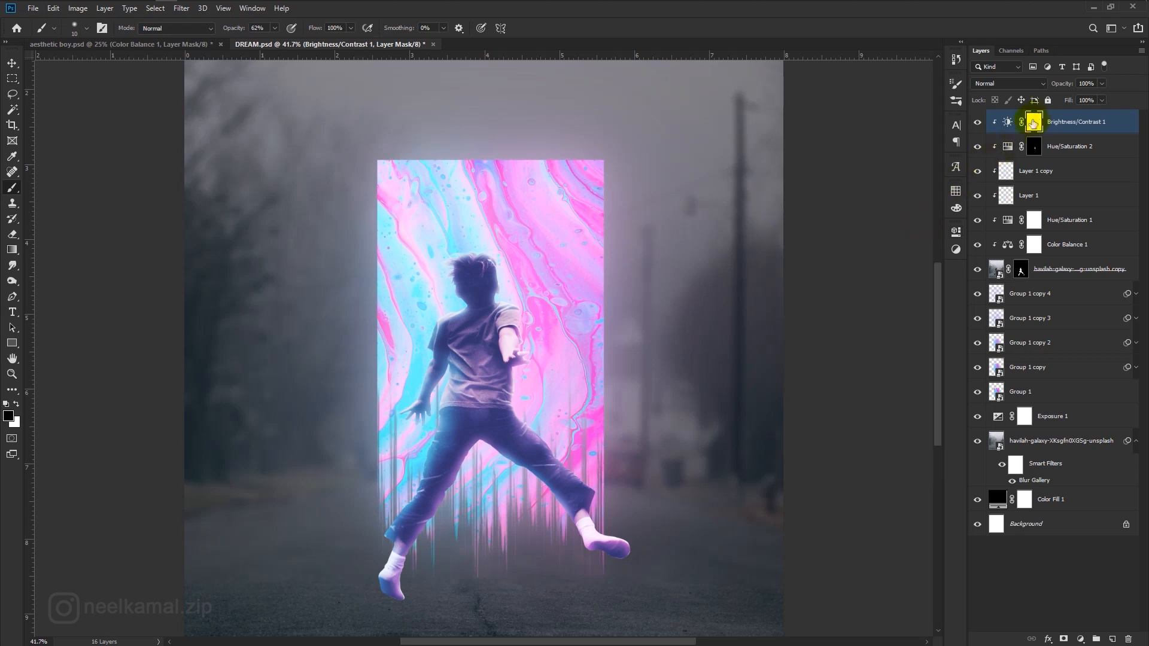
Step: Invert the Brightness/Contrast mask and brush white along the figure's edges at 29% opacity, comparing the result with the adjustment hidden
key("ctrl+i")
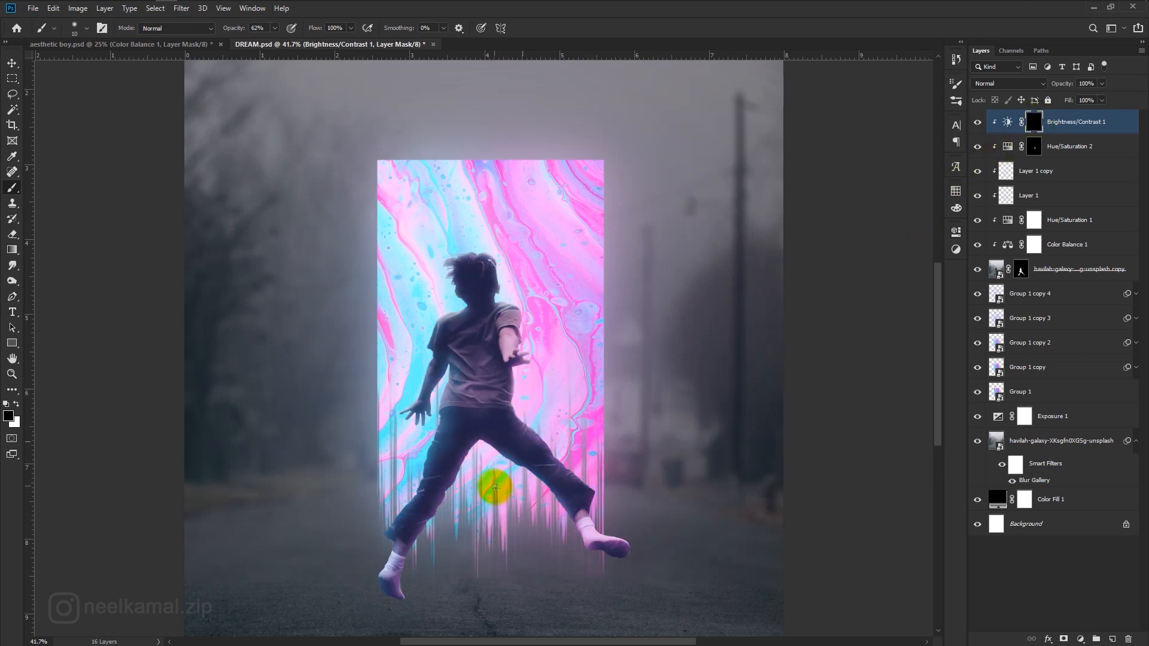
key("bracketright")
key("bracketright")
key("bracketright")
key("bracketright")
key("bracketright")
right_click(522, 376)
left_click_drag(235, 28, 216, 25)
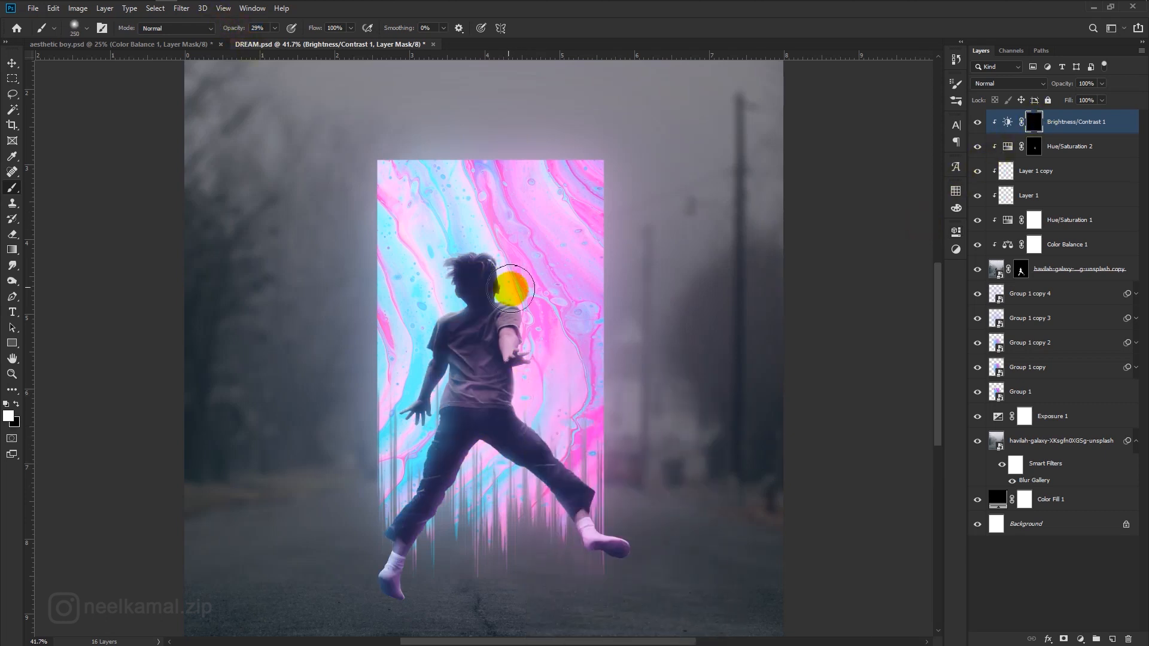
mouse_move(510, 289)
left_mouse_down()
mouse_move(451, 501)
mouse_move(385, 486)
mouse_move(455, 251)
mouse_move(519, 287)
mouse_move(532, 430)
mouse_move(445, 451)
mouse_move(446, 369)
mouse_move(413, 444)
mouse_move(474, 461)
mouse_move(435, 505)
mouse_move(537, 497)
mouse_move(577, 512)
mouse_move(553, 479)
mouse_move(456, 487)
left_mouse_up()
key("v")
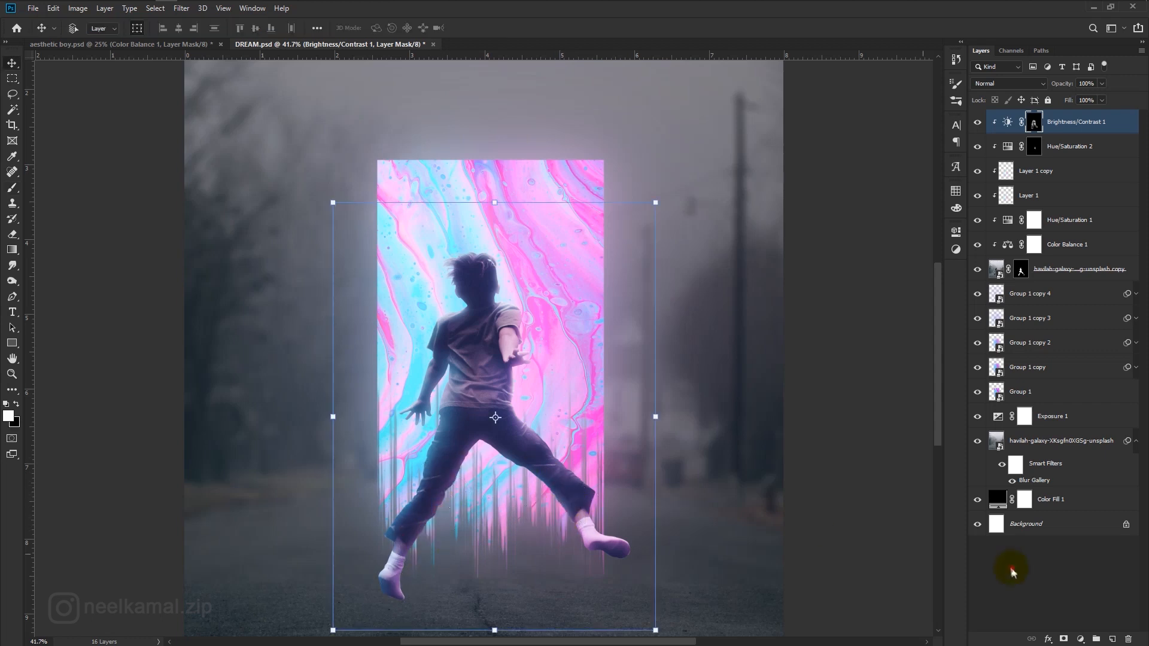
left_click(1013, 570)
left_click(978, 123)
left_click(978, 123)
Step: Paint black on the Exposure 1 mask over the road below the feet, using a flattened 900 px soft brush at 29% opacity
scroll(542, 412, "down", 4)
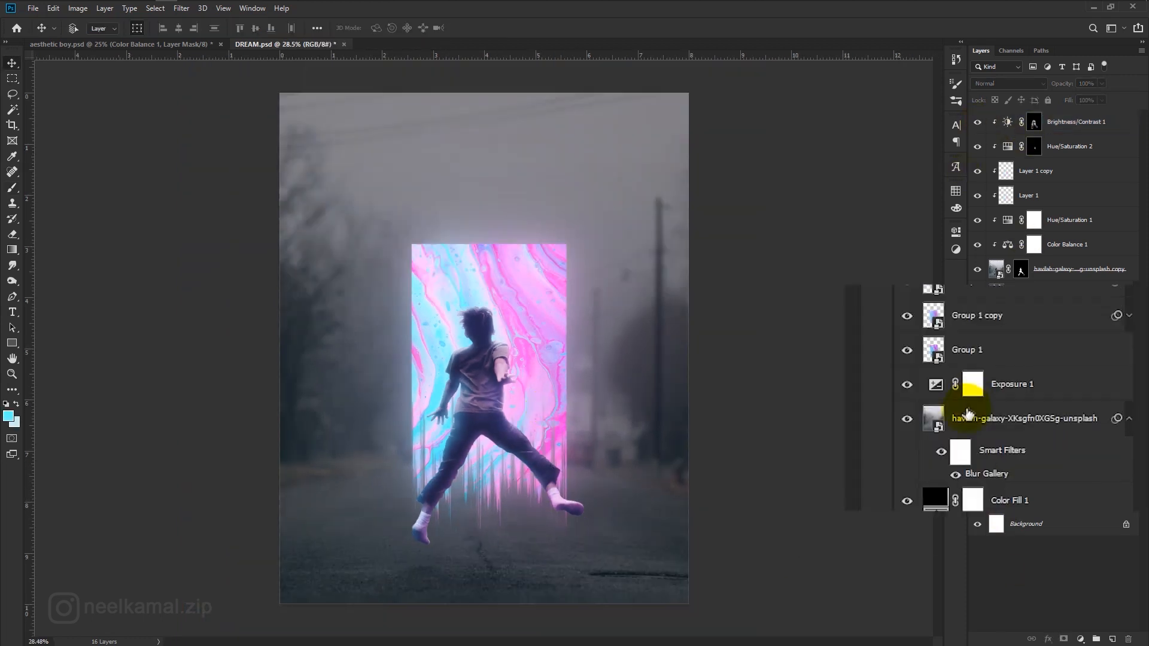
left_click(1024, 416)
key("b")
key("d")
right_click(501, 305)
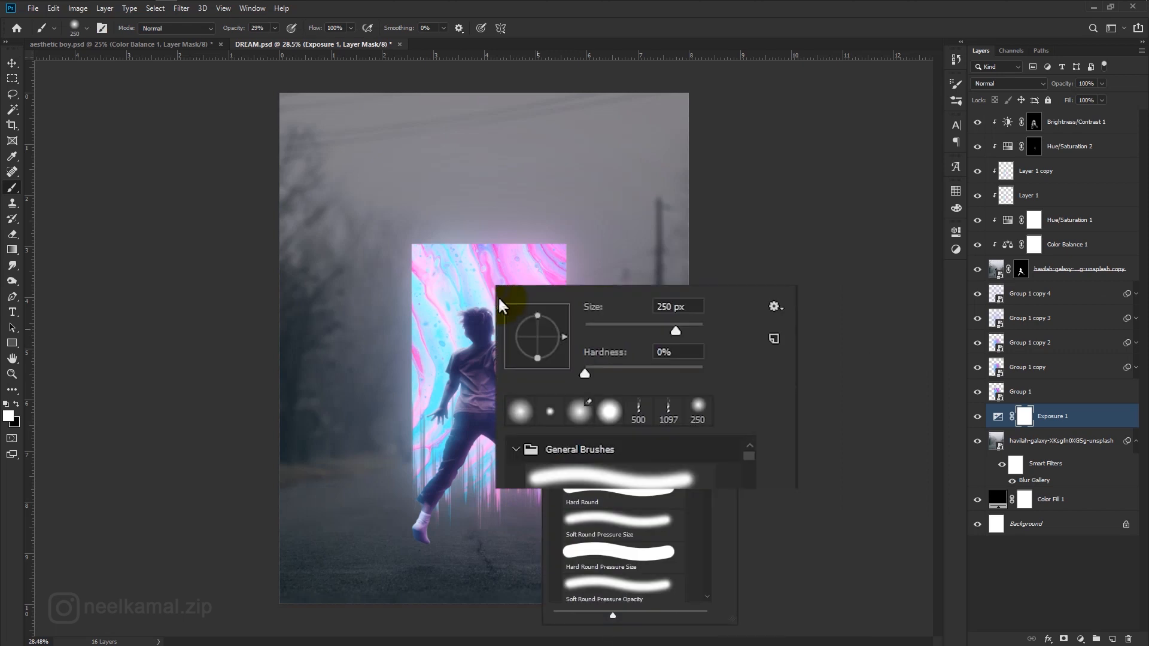
left_click_drag(537, 326, 537, 328)
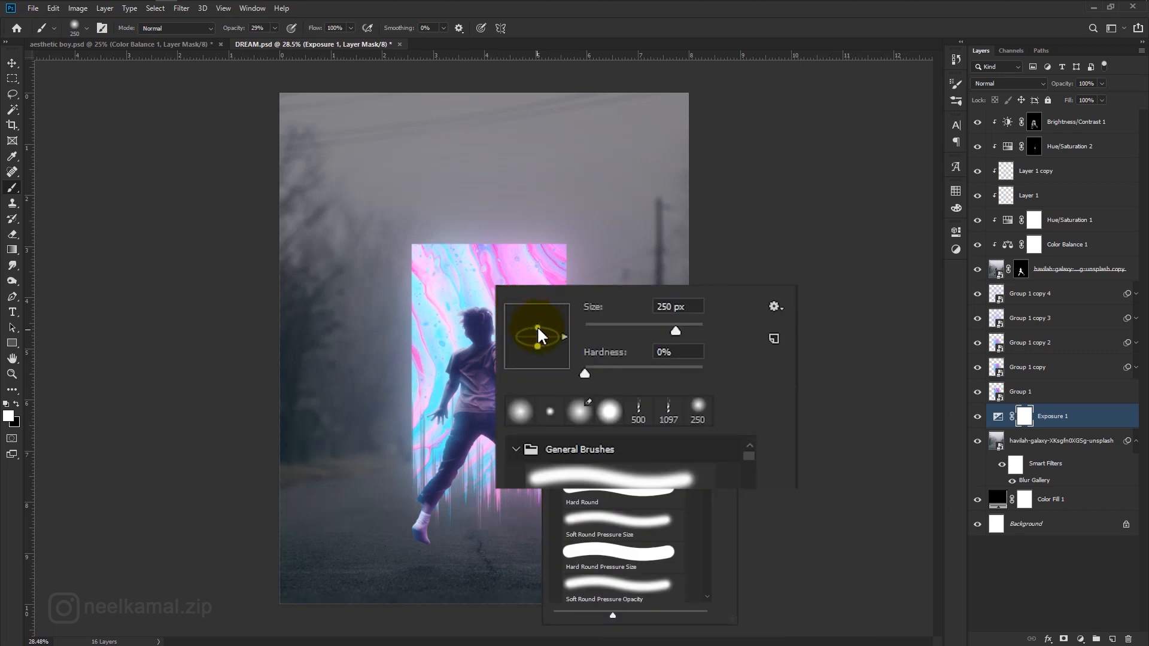
left_click(483, 555)
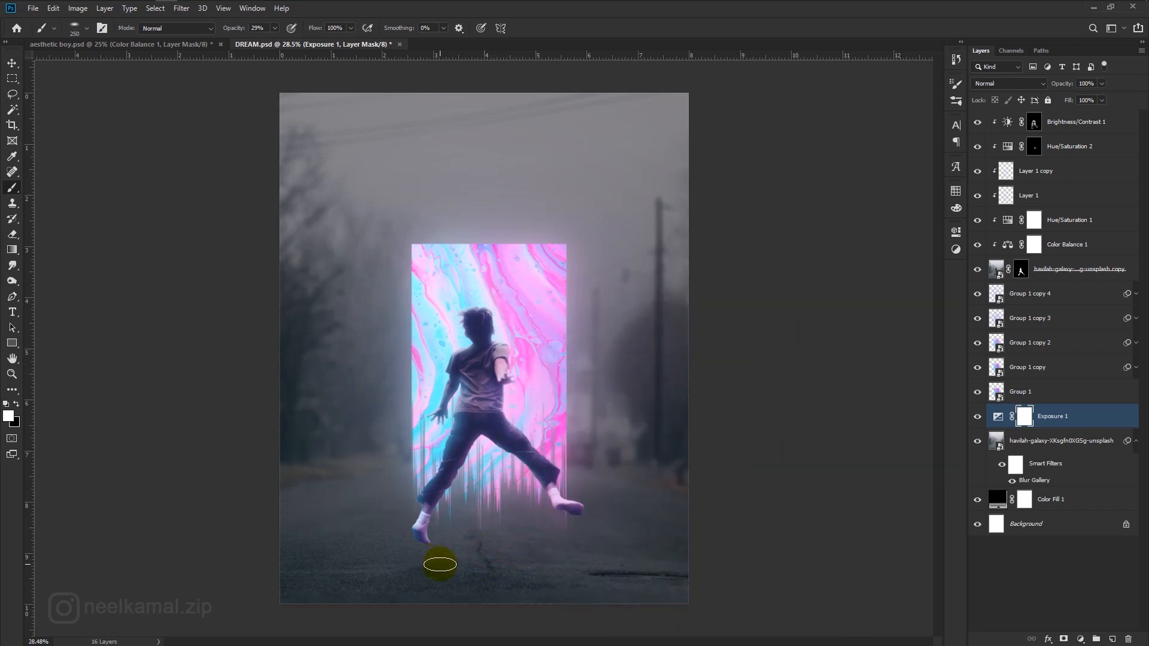
key("x")
key("bracketright")
key("bracketright")
right_click(536, 353)
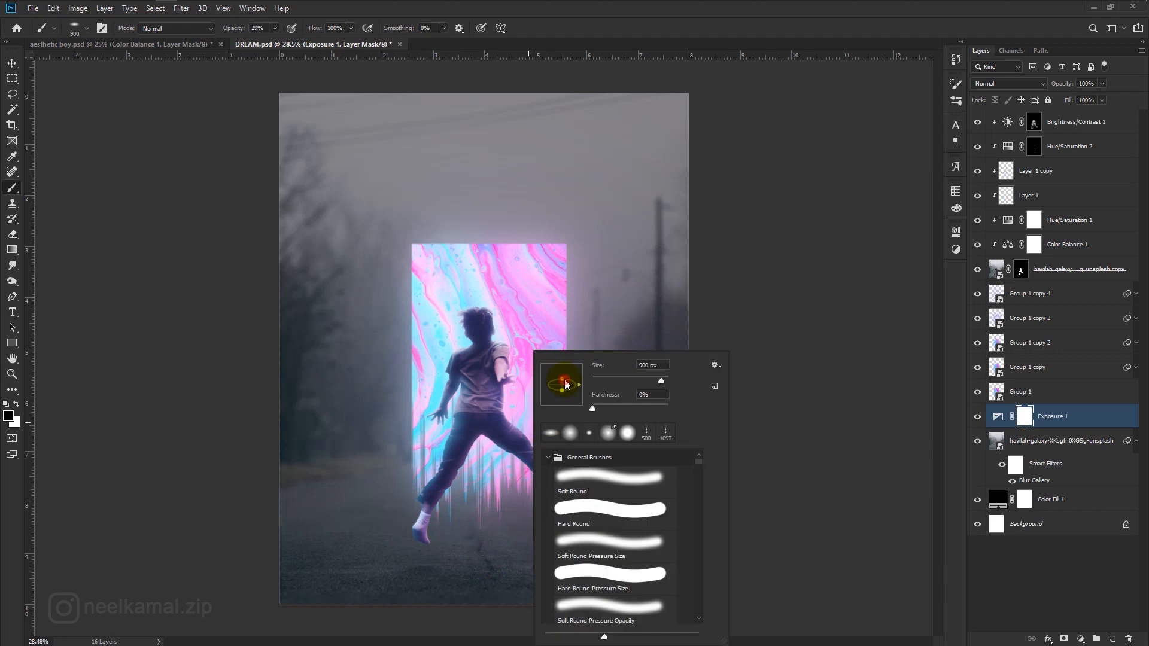
left_click(489, 546)
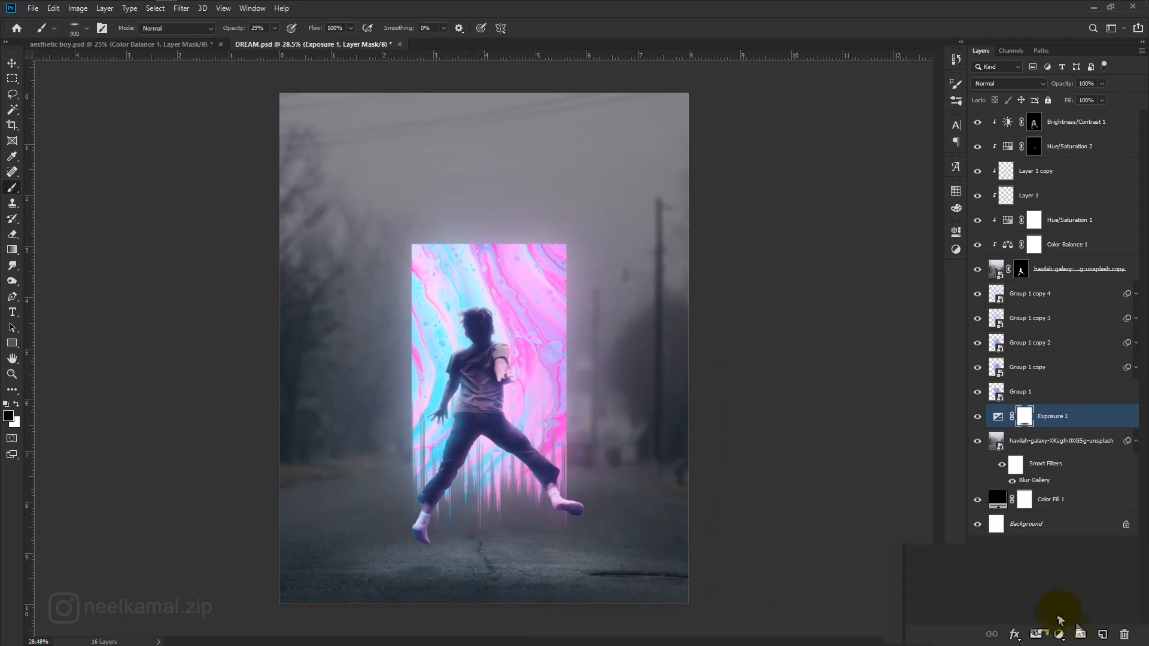
Step: Create a new layer above Exposure 1 and brush pink light sampled from the doorway across the road below the figure
left_click(1101, 636)
left_click(560, 427, "alt")
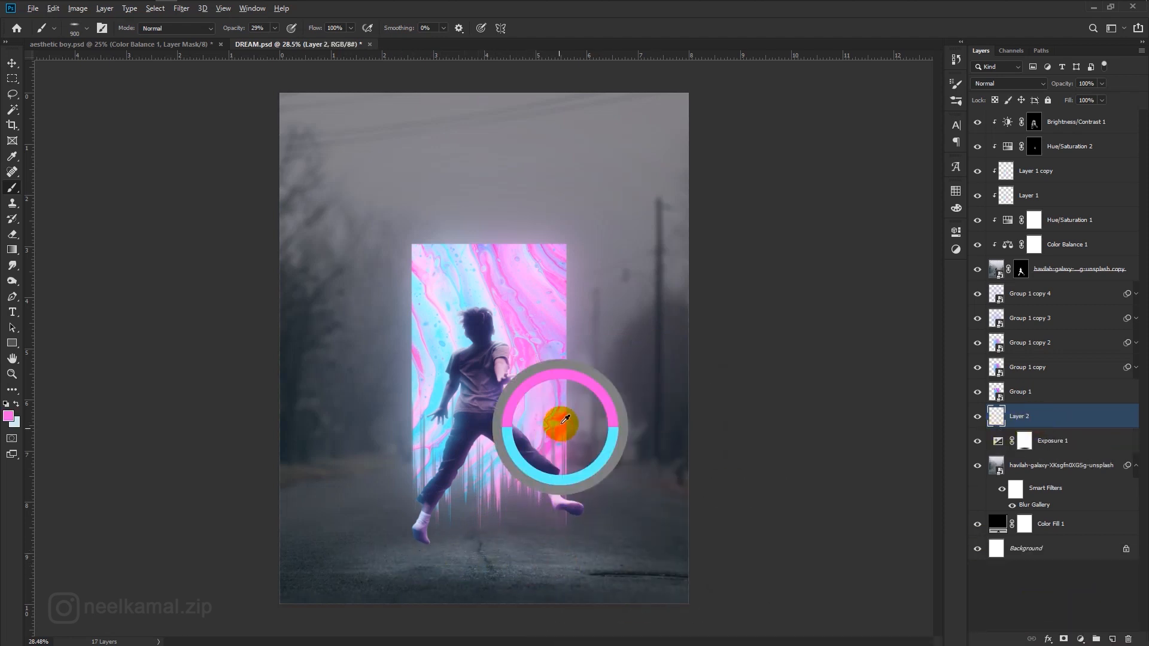
left_click_drag(562, 563, 341, 565)
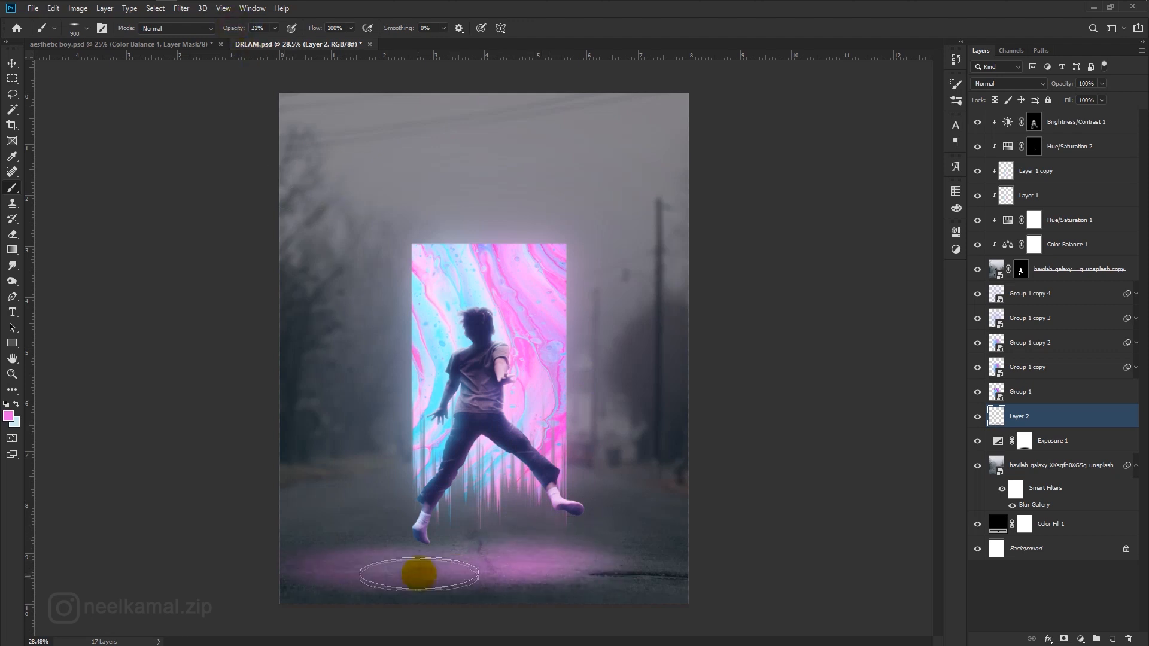
Step: Add sampled cyan light to the road glow and blend in more cyan and pink at 7% brush opacity
left_click(435, 404, "alt")
left_click_drag(459, 559, 434, 558)
key("0")
key("7")
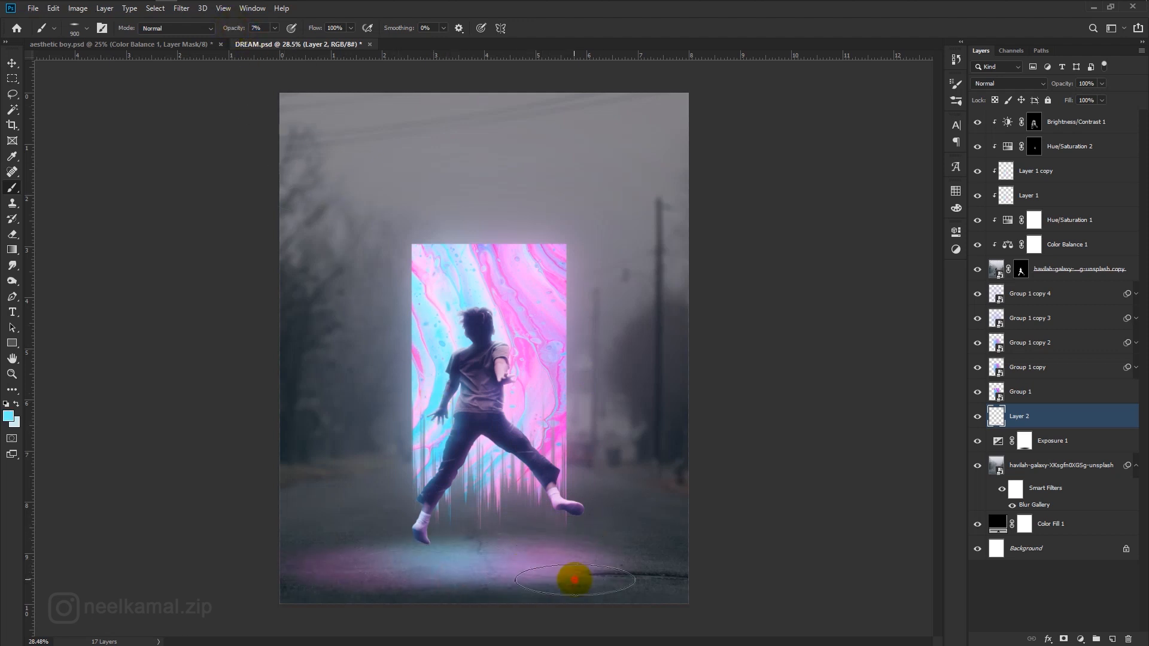
left_click_drag(571, 579, 551, 569)
left_click(556, 437, "alt")
left_click_drag(478, 560, 595, 557)
Step: Set the blend mode of the painted road light layer, Layer 2, to Color Dodge
left_click(1068, 423)
left_click(1035, 87)
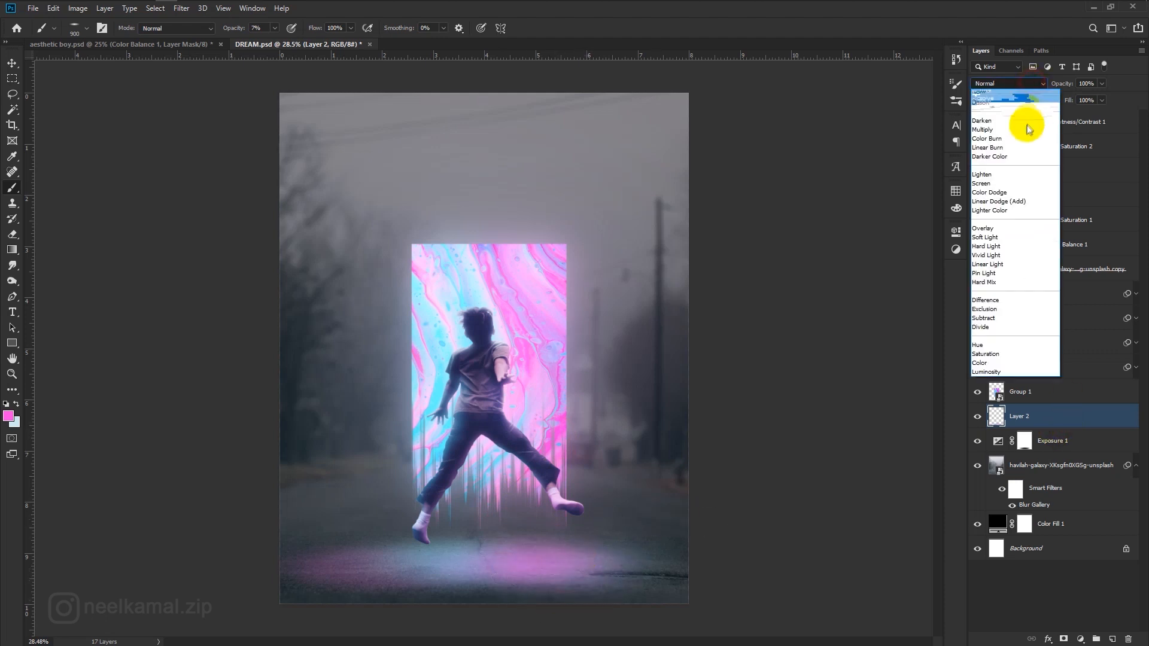
left_click(959, 235)
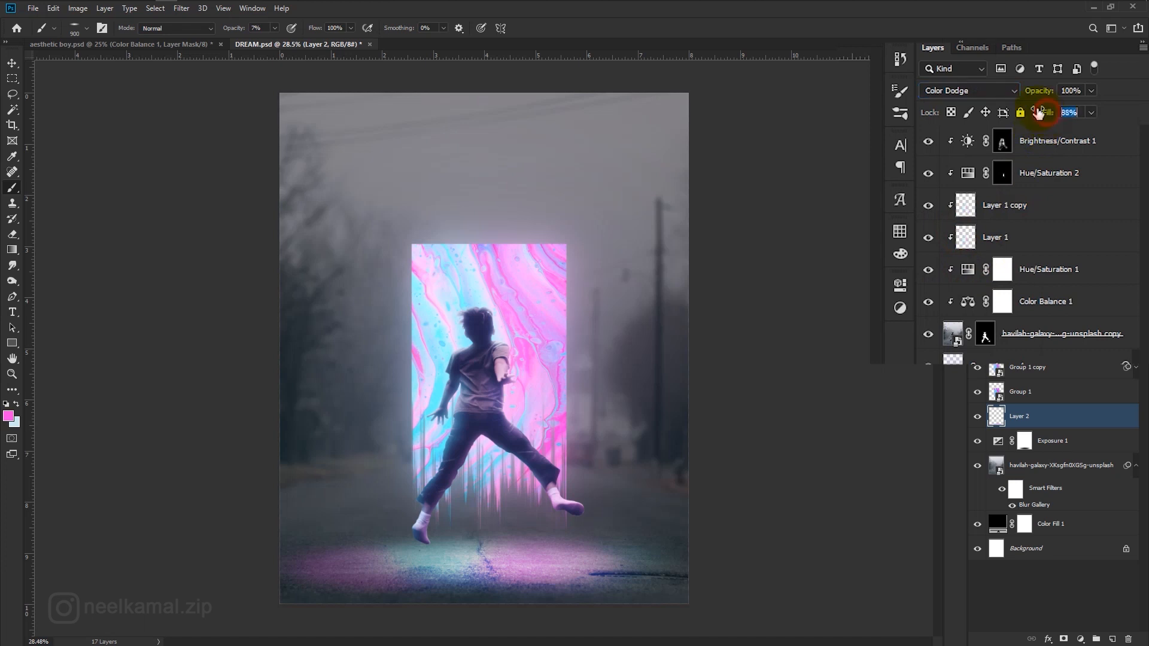
Step: Set Layer 2's fill to 65% and add a duplicate of it in Screen mode at 25% fill
left_click_drag(1039, 113, 1021, 116)
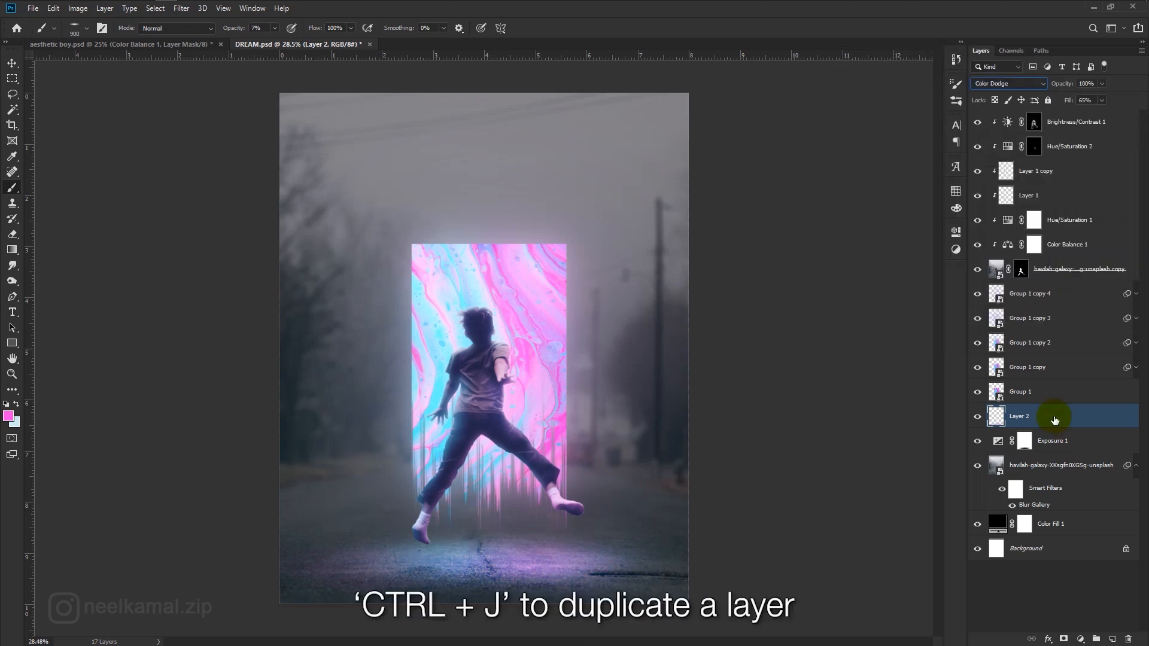
key("ctrl+j")
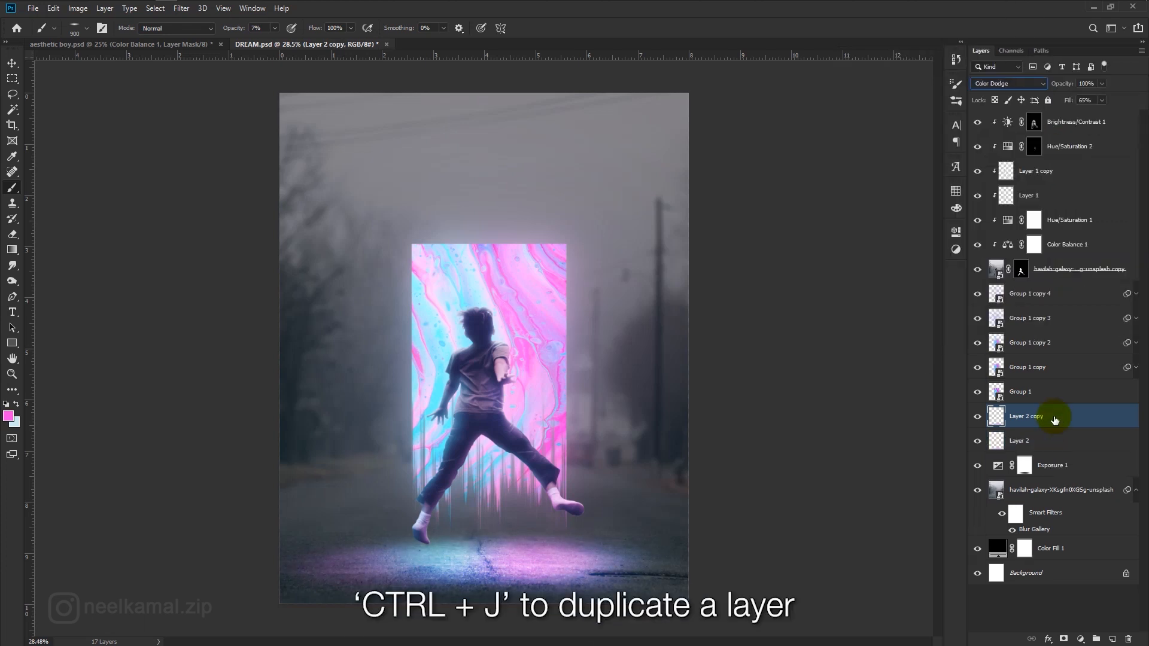
left_click(1020, 83)
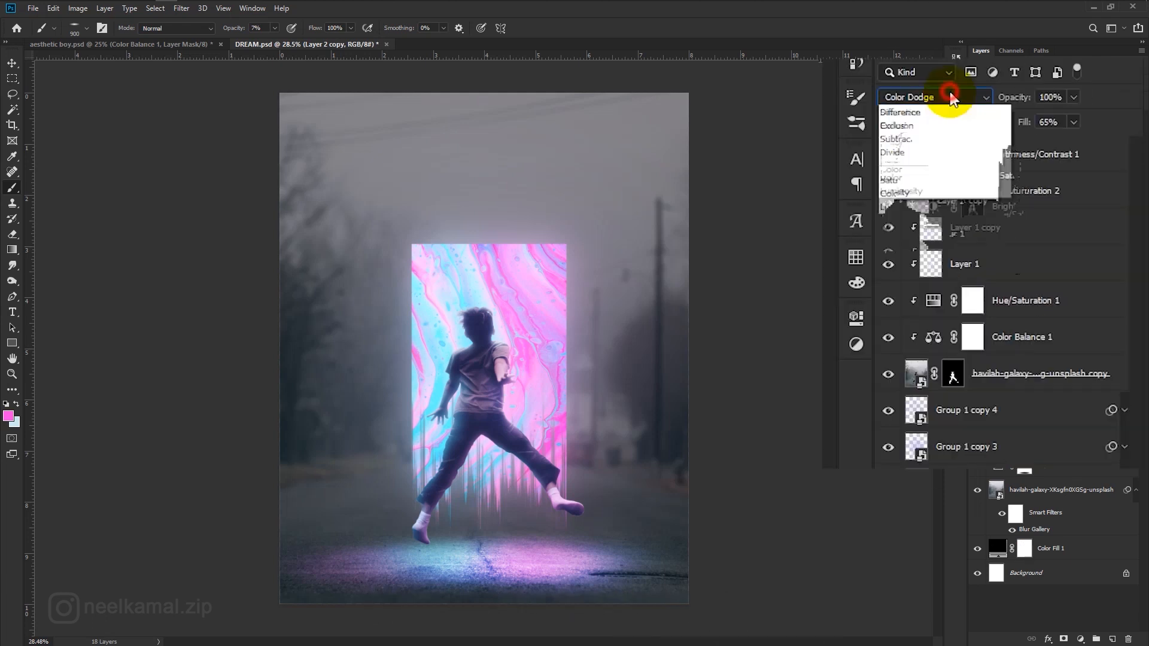
left_click(997, 184)
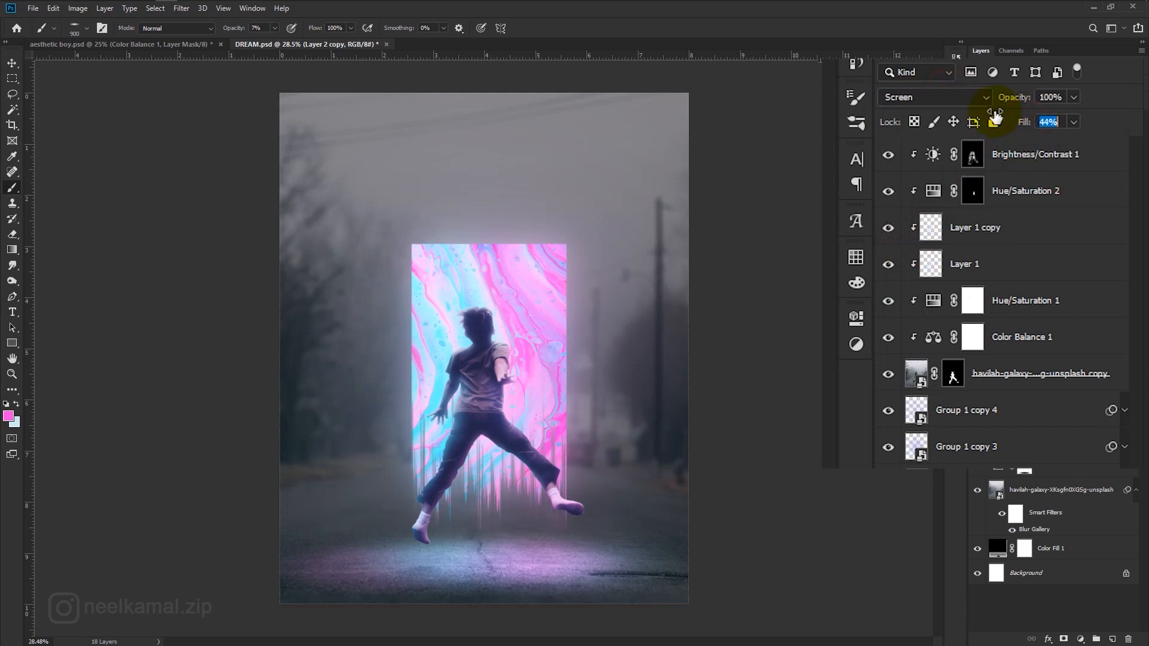
left_click_drag(996, 116, 994, 117)
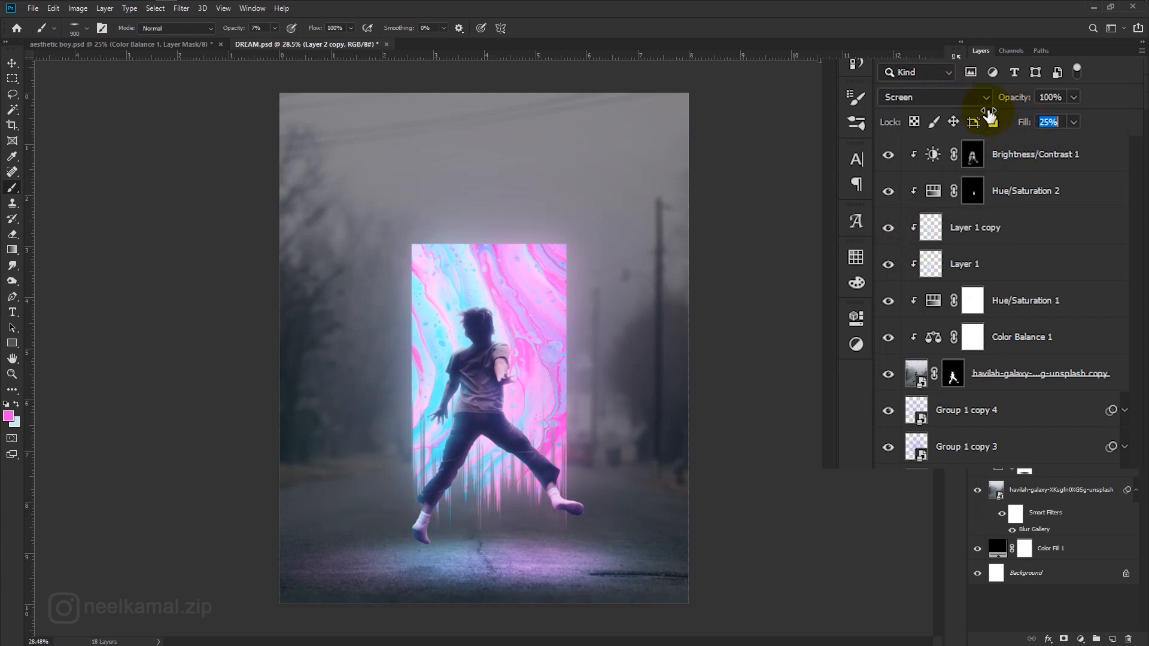
left_click(977, 444)
left_click(977, 444)
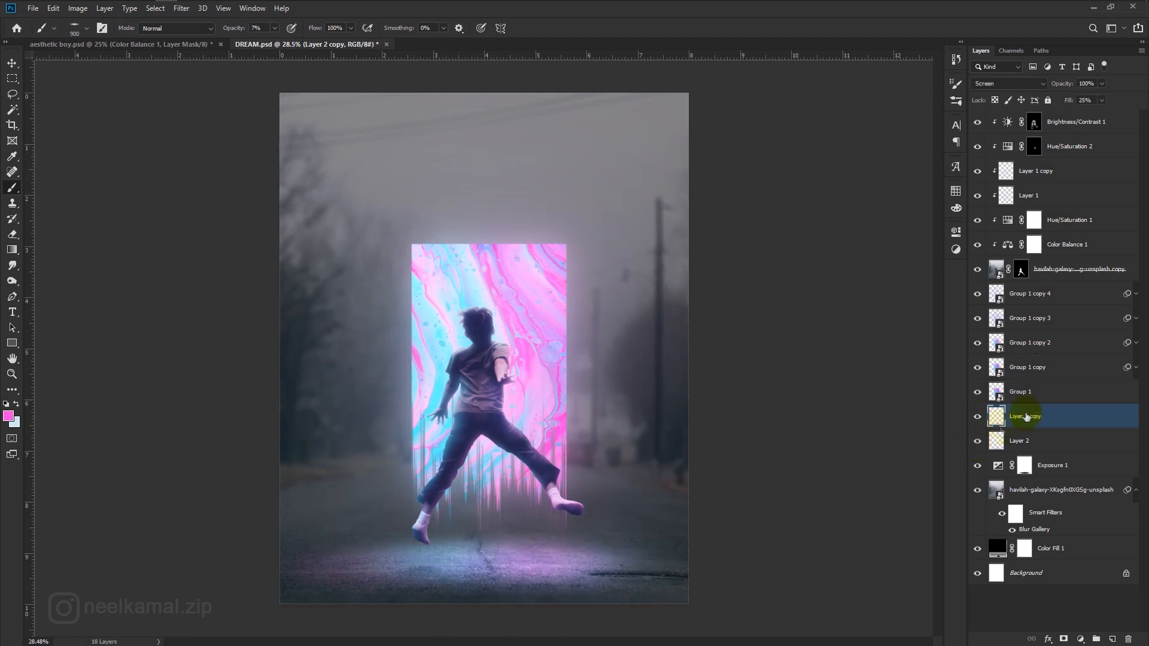
Step: Scale the duplicated road light layer, Layer 2 copy, proportionally up to about 127% around the glow below the feet
key("v")
left_click_drag(687, 520, 745, 511)
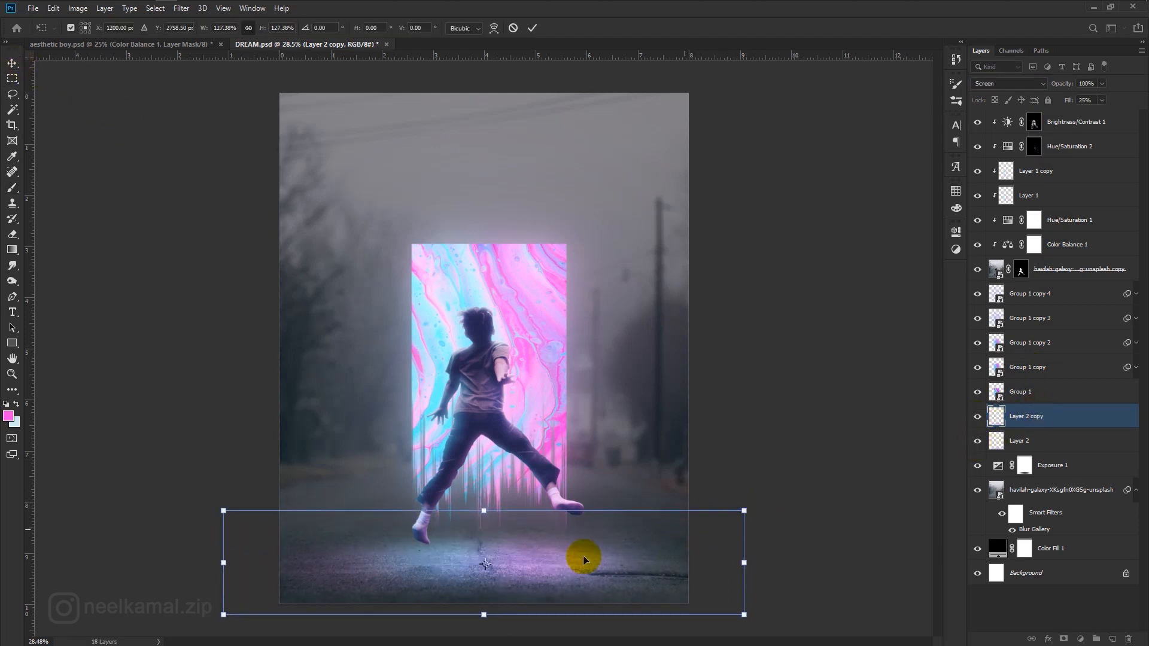
left_click_drag(561, 555, 559, 553)
key("Return")
Step: Group the doorway layers from Group 1 through Group 1 copy 4 into a Pass Through group named Group 2
left_click(1038, 392)
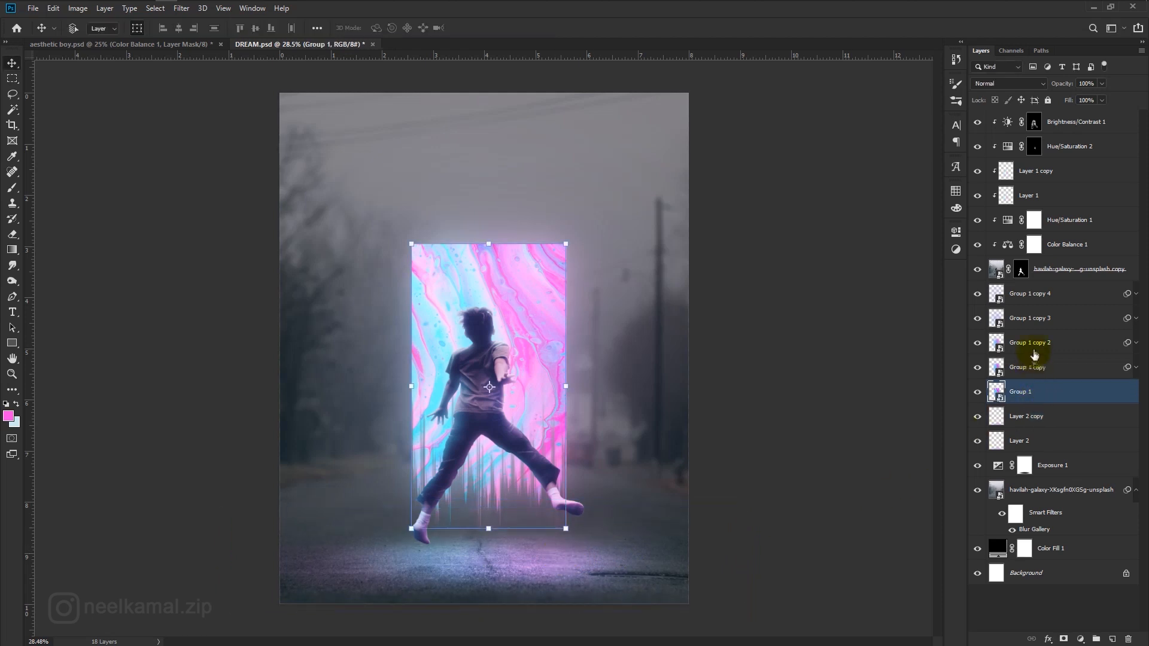
left_click(1034, 301, "shift")
right_click(1027, 294)
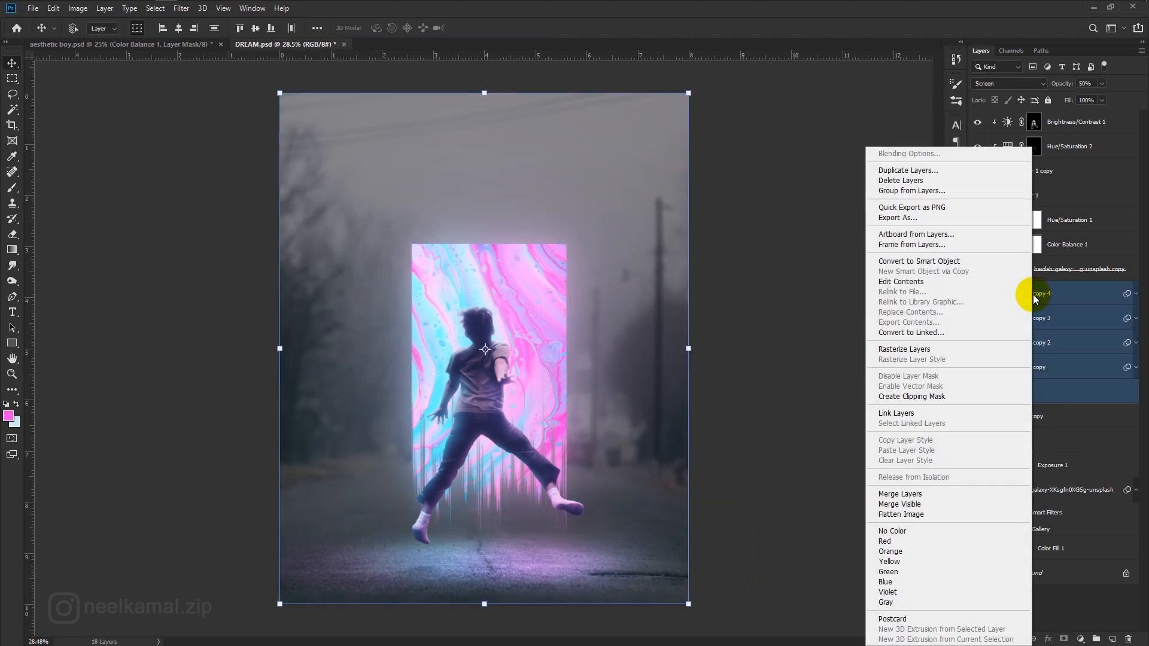
left_click(910, 216)
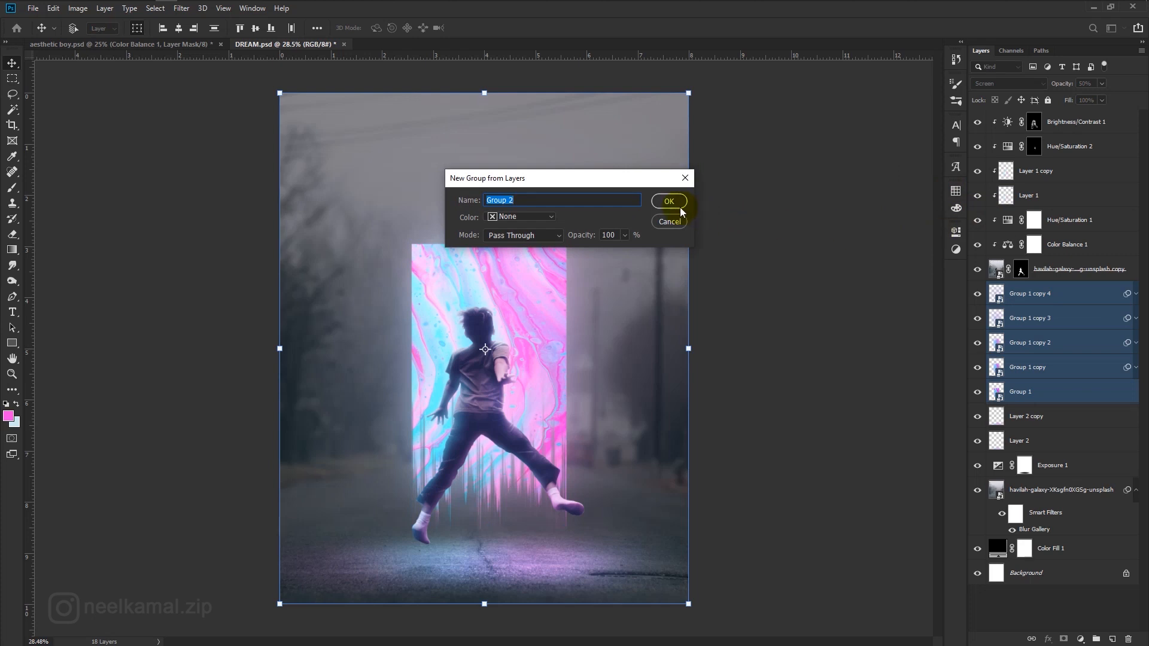
left_click(673, 203)
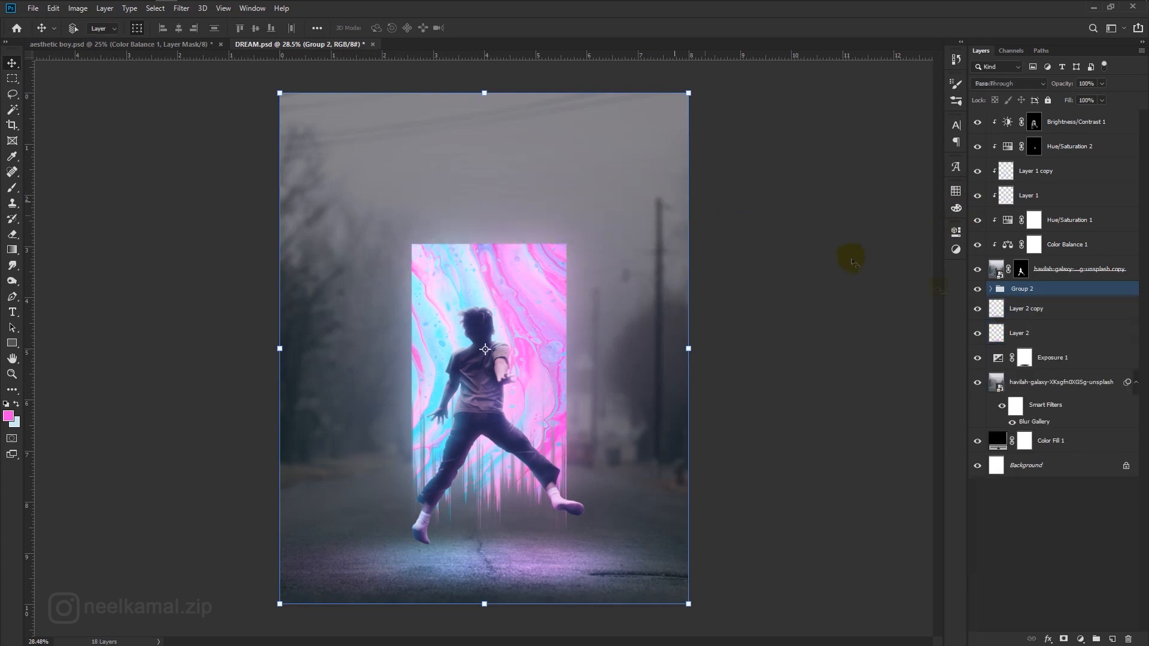
left_click(977, 291)
left_click(978, 290)
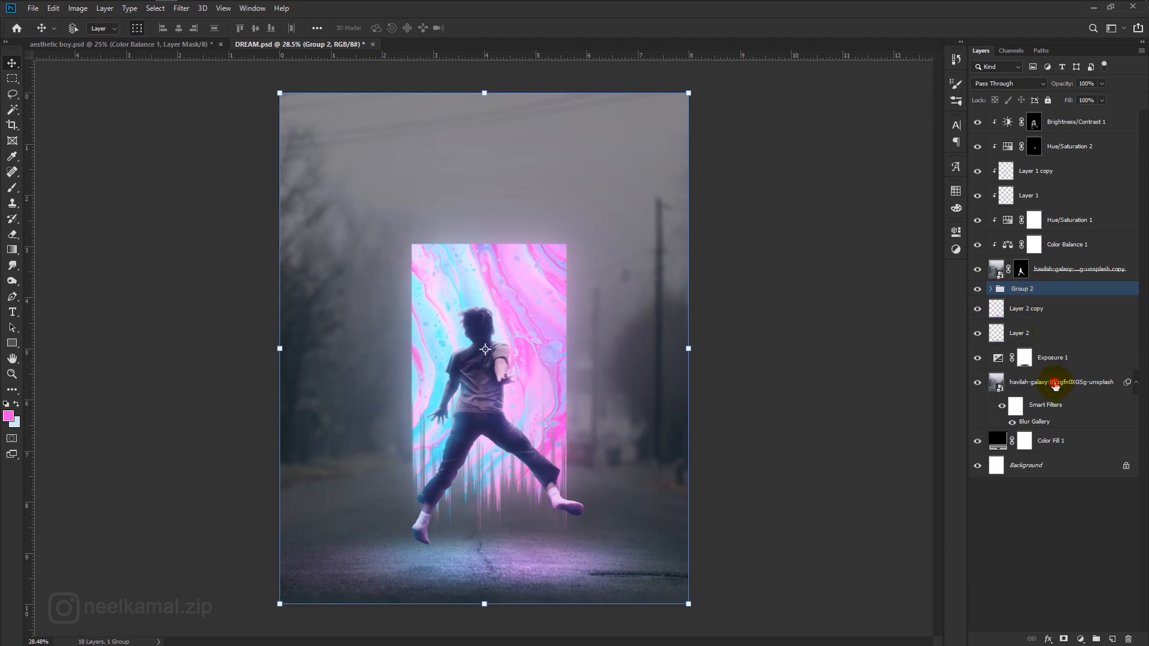
Step: Add a new layer directly above the blurred street photo and set the foreground colour to blue 337bbd
left_click(1055, 385)
left_click(1089, 638)
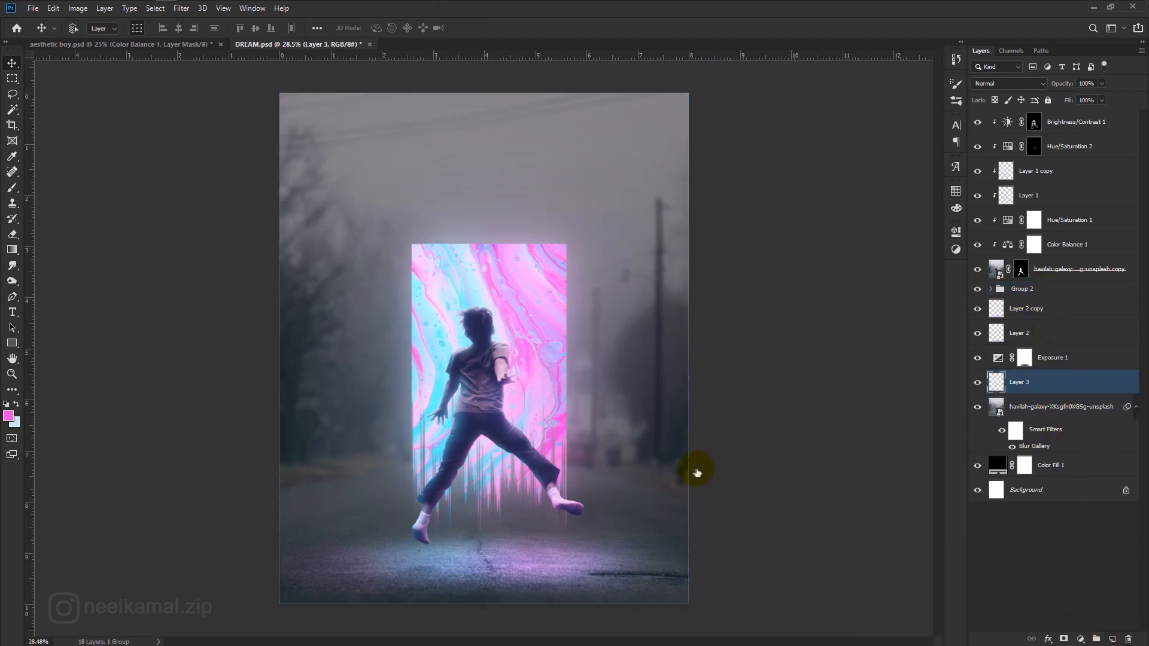
left_click(9, 417)
left_click(587, 417)
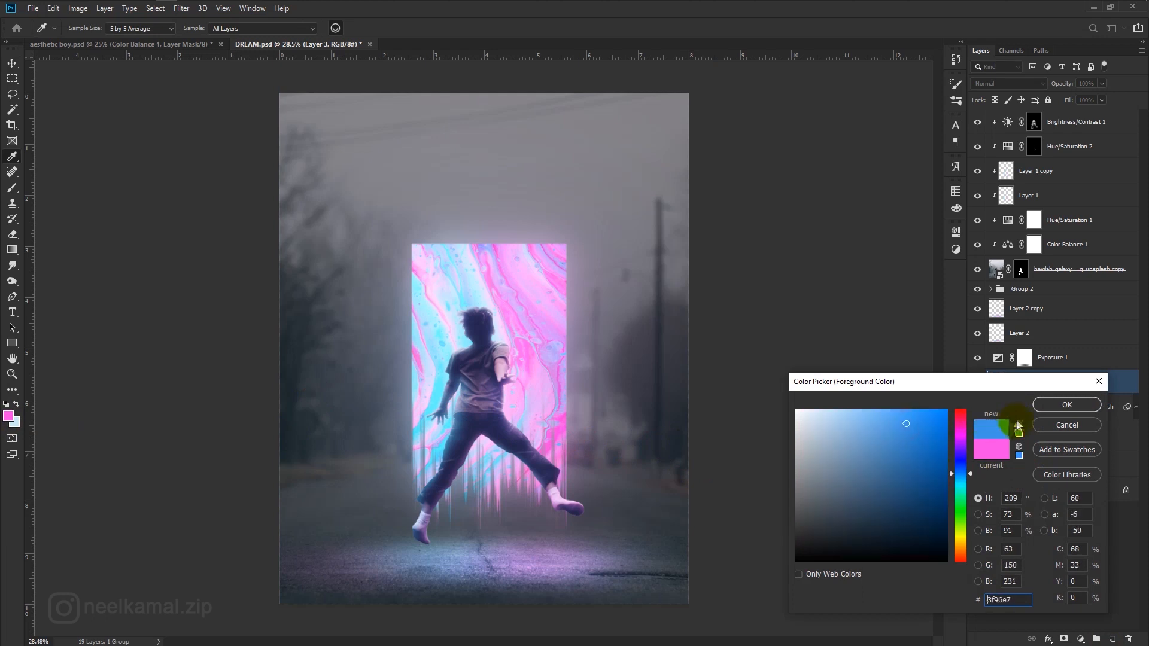
left_click(1048, 407)
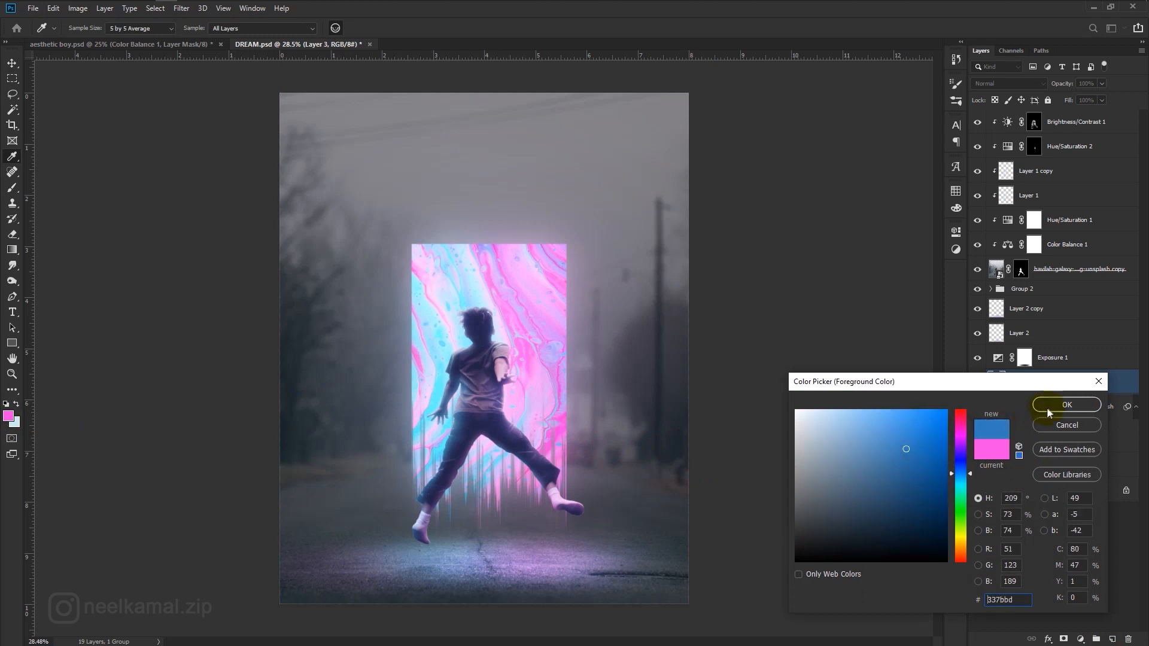
Step: Brush blue over the sky and street sides on Layer 3 with a soft 900 px brush at 7% opacity, using Color blend mode
right_click(610, 318)
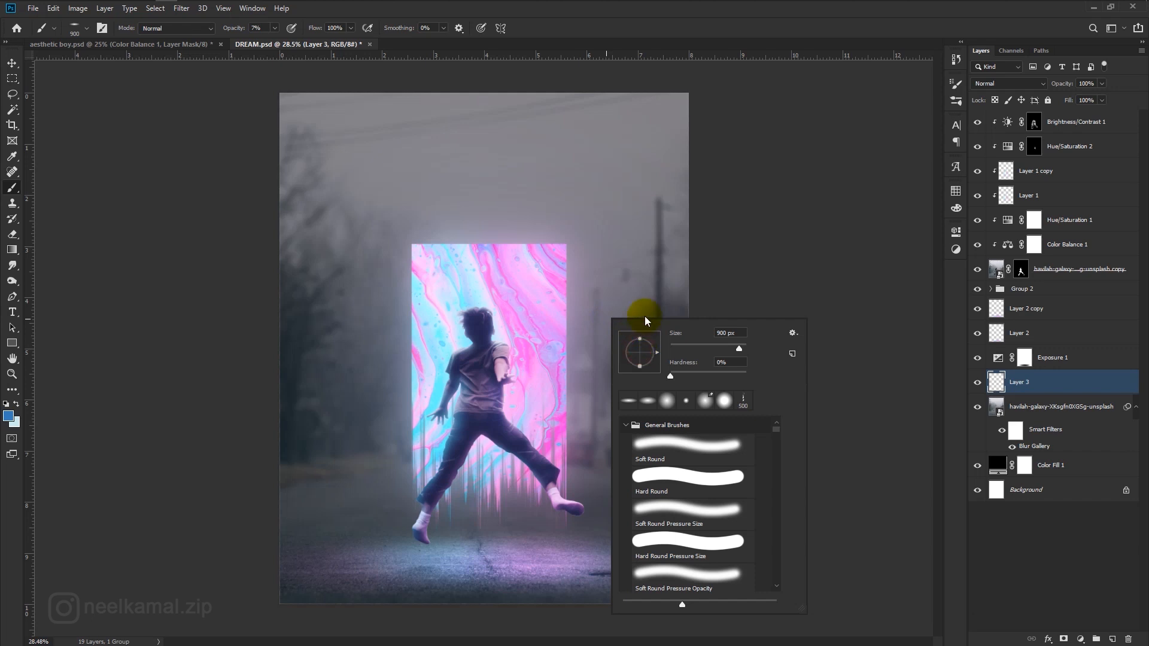
left_click(392, 119)
mouse_move(386, 130)
left_mouse_down()
mouse_move(610, 160)
mouse_move(723, 132)
left_mouse_up()
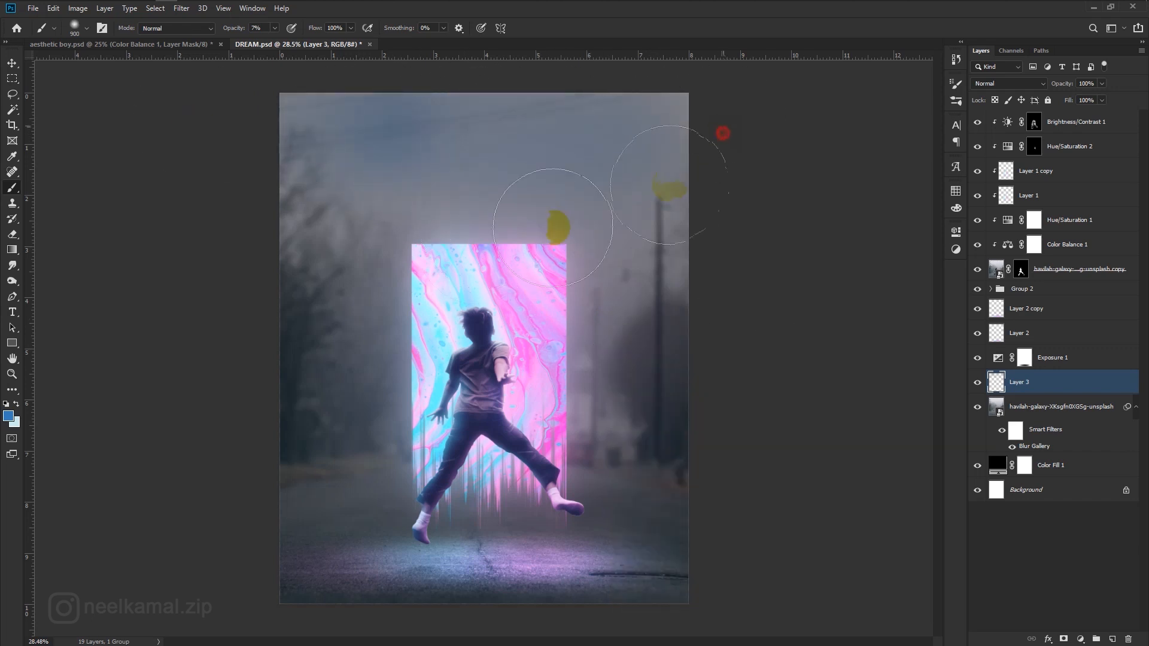
mouse_move(553, 228)
left_mouse_down()
mouse_move(295, 120)
mouse_move(349, 210)
mouse_move(313, 92)
mouse_move(658, 267)
mouse_move(687, 123)
mouse_move(310, 96)
left_mouse_up()
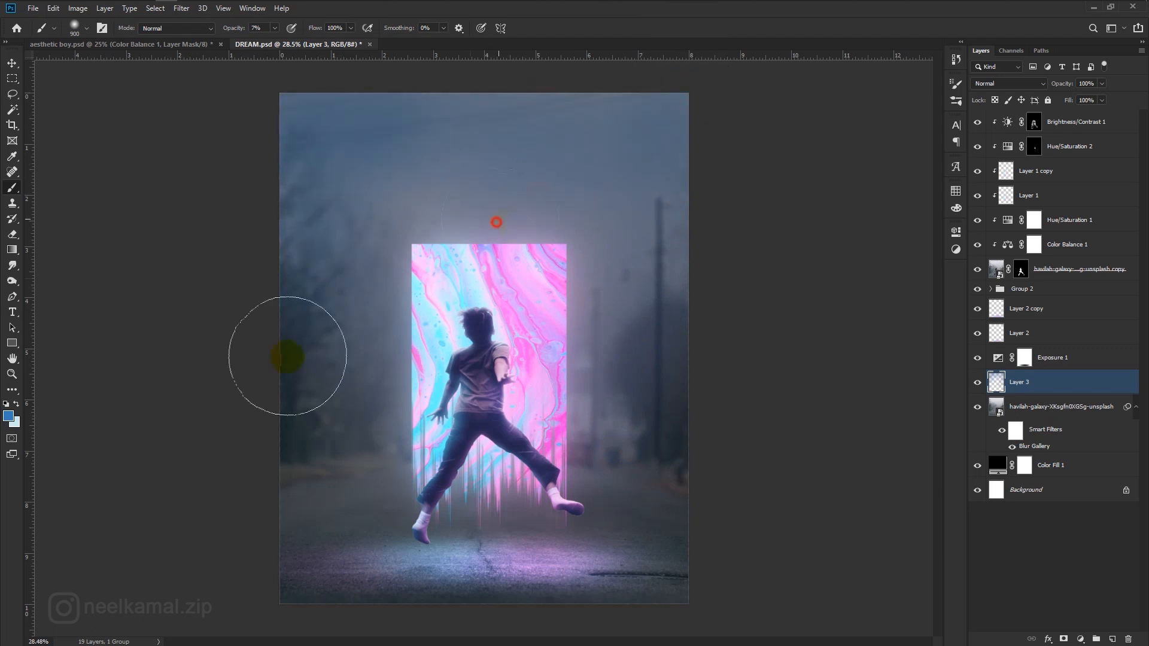
mouse_move(287, 356)
left_mouse_down()
mouse_move(275, 480)
mouse_move(587, 371)
left_mouse_up()
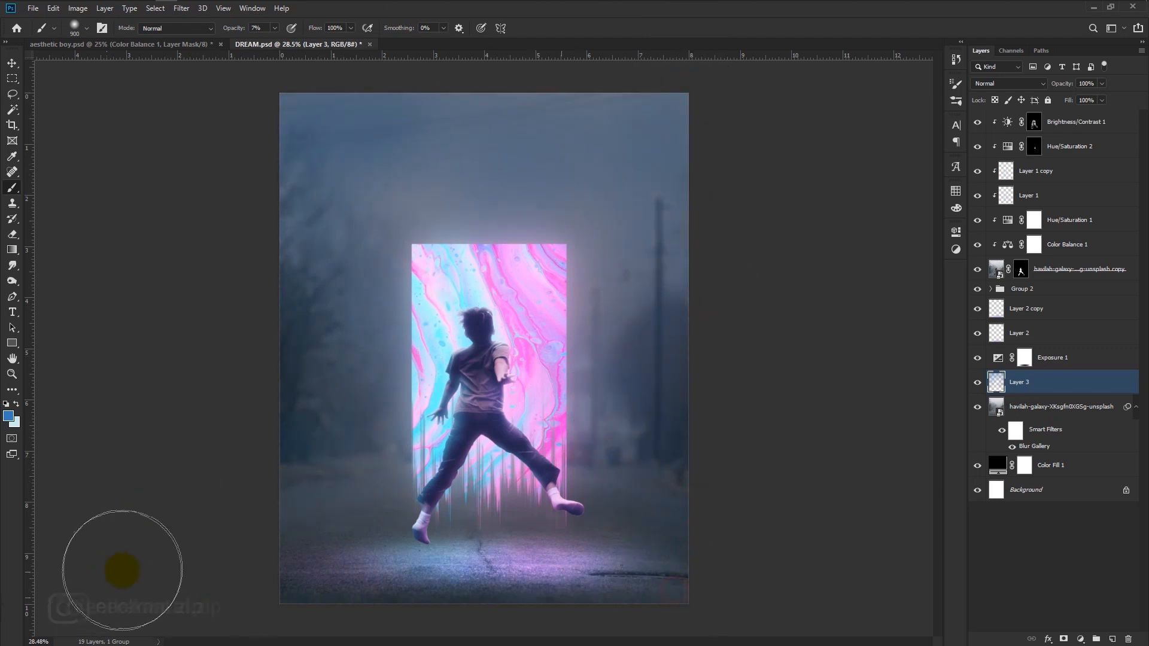
left_click(998, 103)
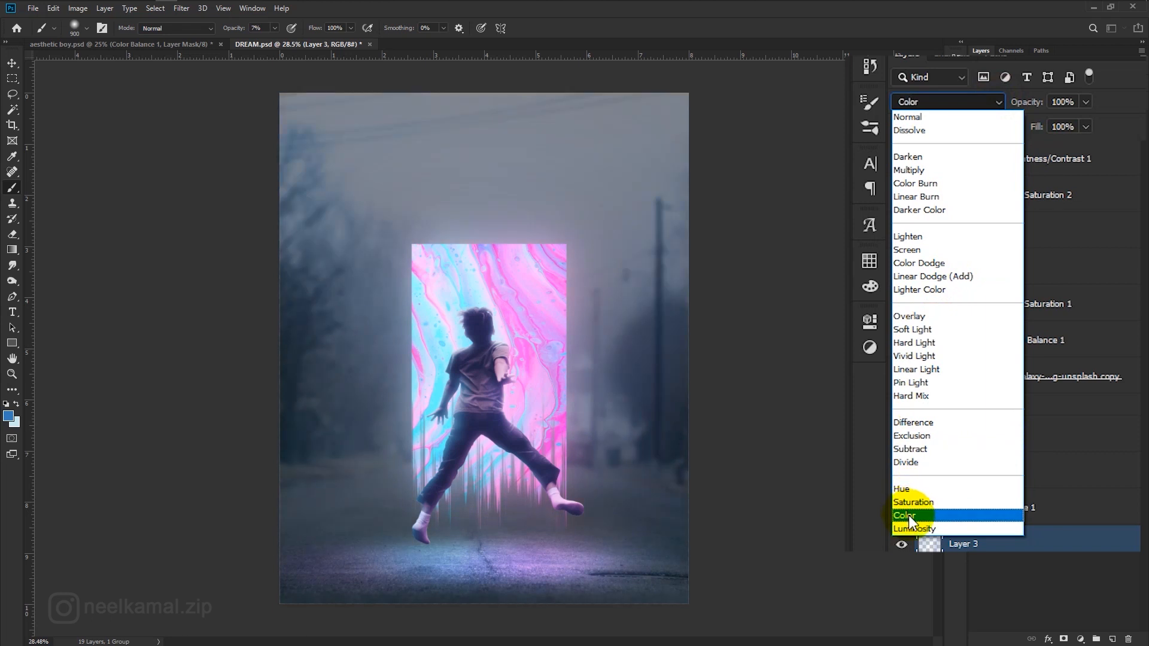
left_click(909, 515)
Step: Add a Vibrance adjustment clipped to Group 2 and raise the doorway's vibrance and saturation
left_click(1042, 290)
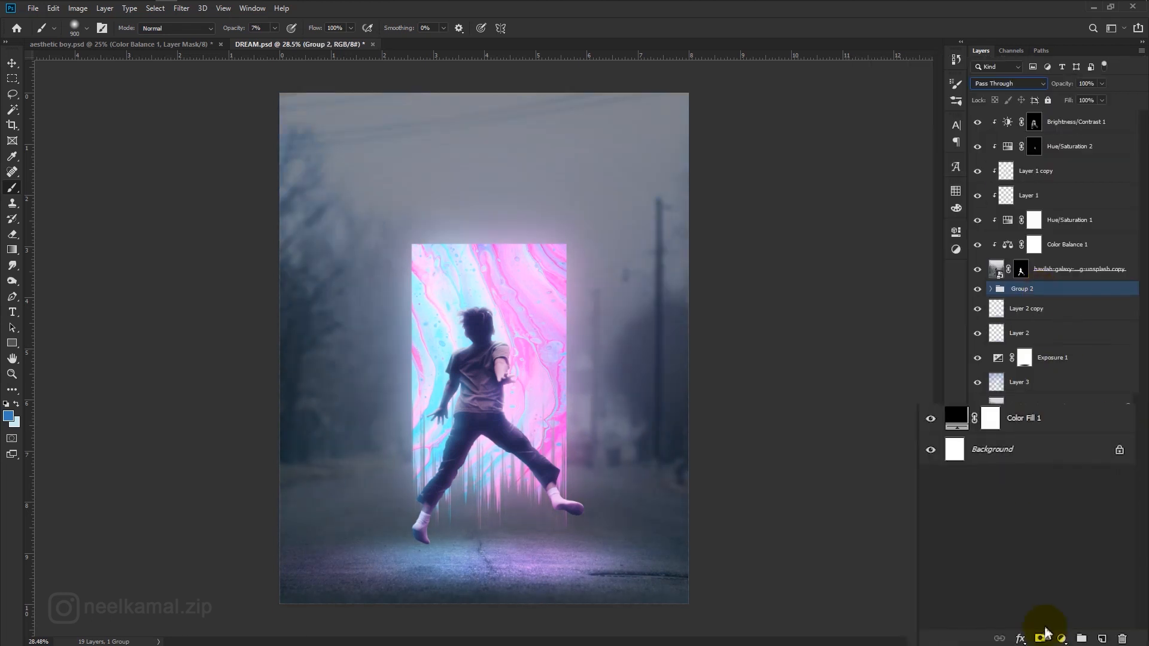
left_click(1059, 639)
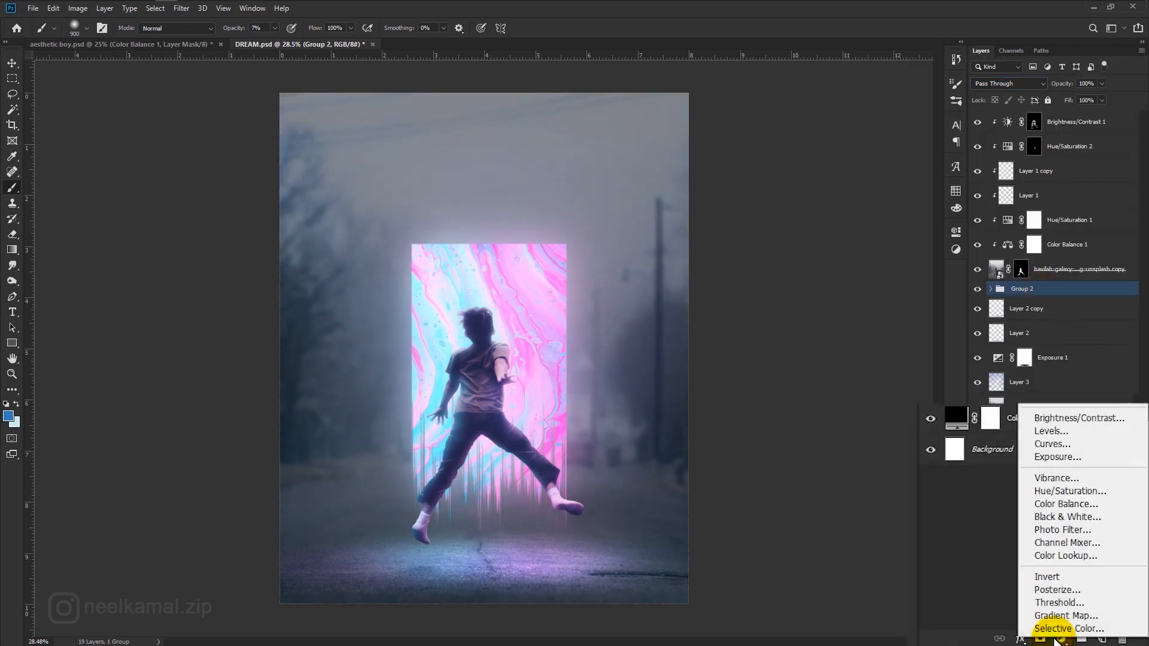
left_click(1074, 486)
left_click(853, 471)
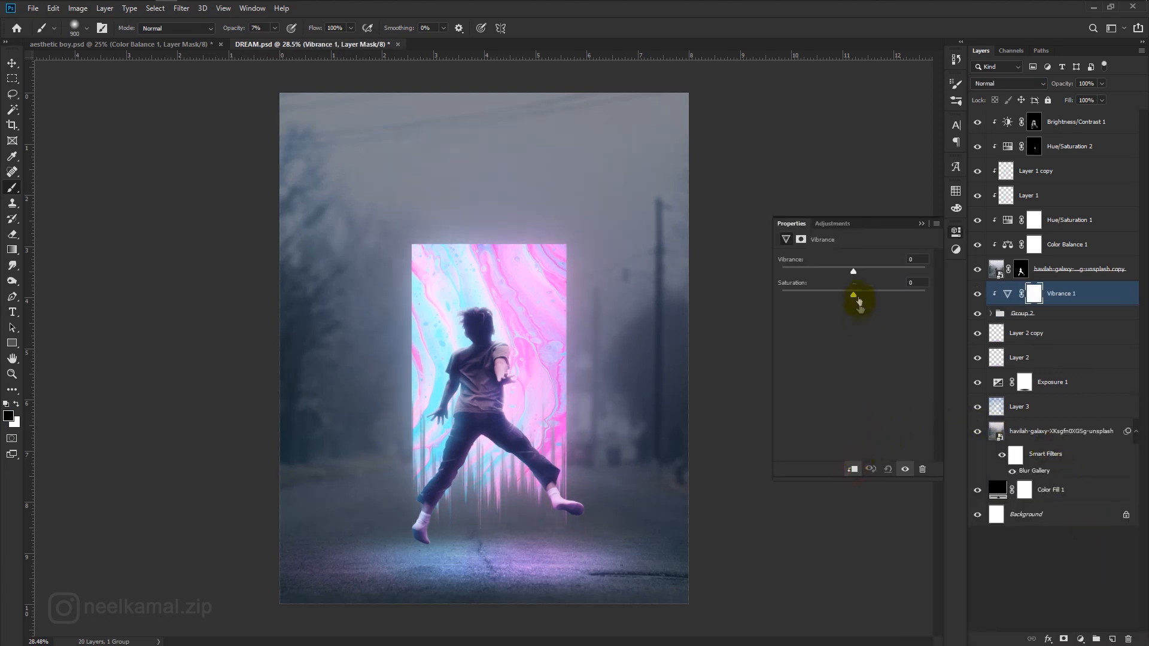
left_click_drag(872, 271, 875, 295)
left_click(920, 224)
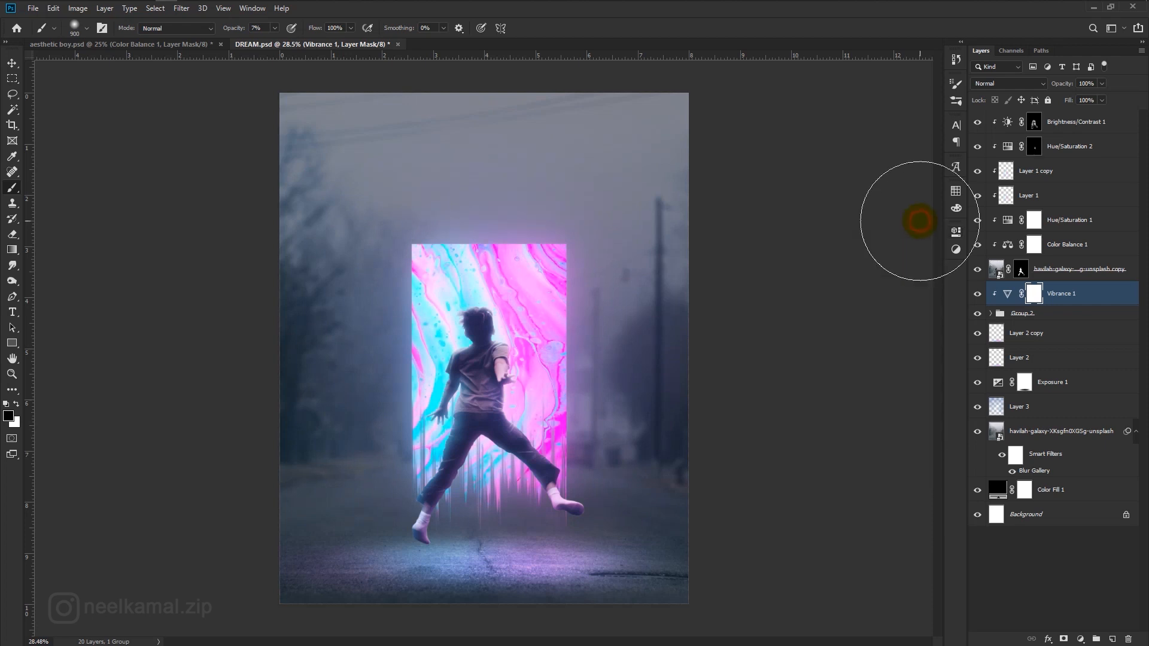
Step: Create a new layer between Group 2 and Vibrance 1 and clip it to the group
left_click(1051, 297)
left_click(1052, 317)
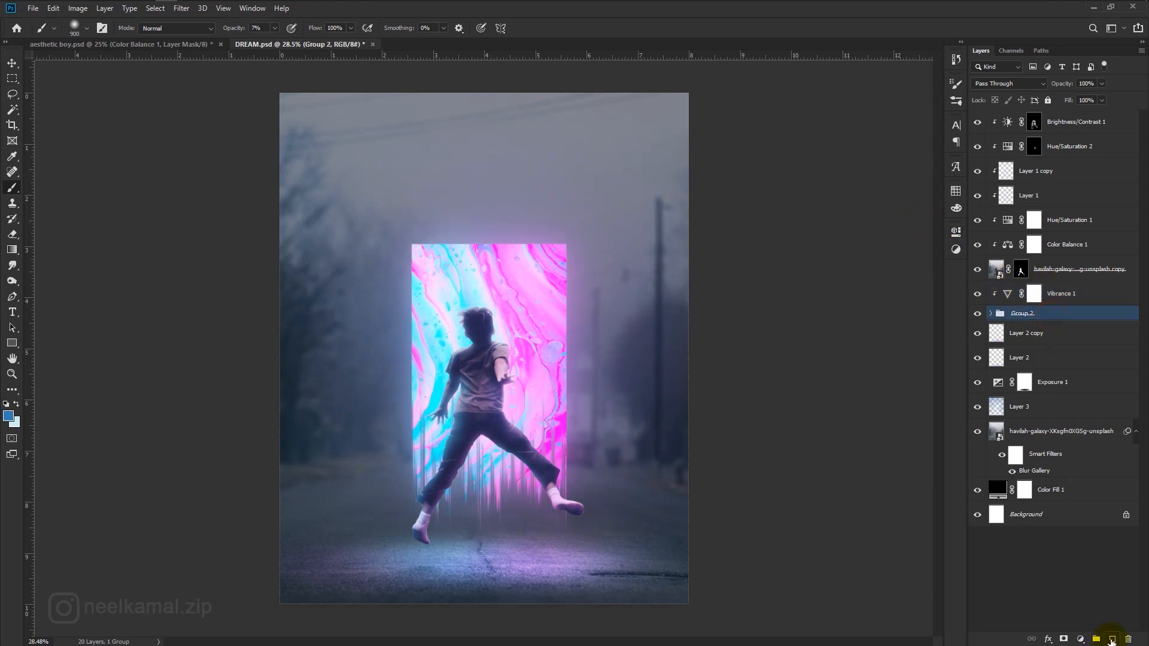
left_click(1112, 639)
left_click(1021, 327, "alt")
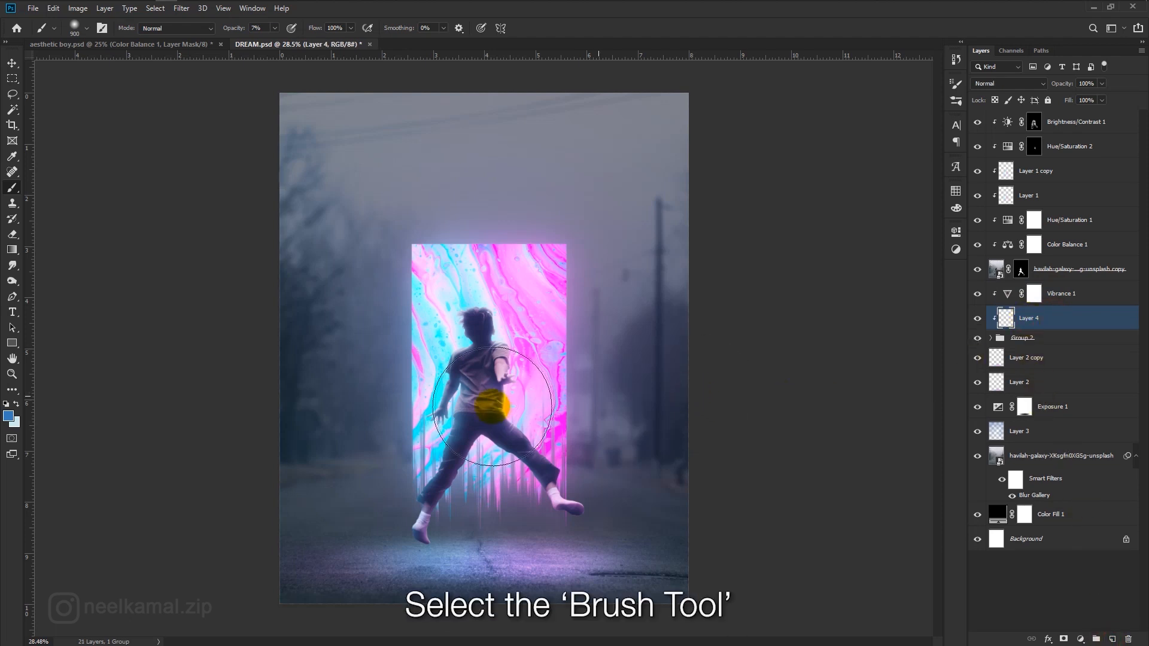
Step: Brush cyan and pink sampled from the marbling over the doorway's matching edges on Layer 4 at 7% brush opacity
left_click(440, 381, "alt")
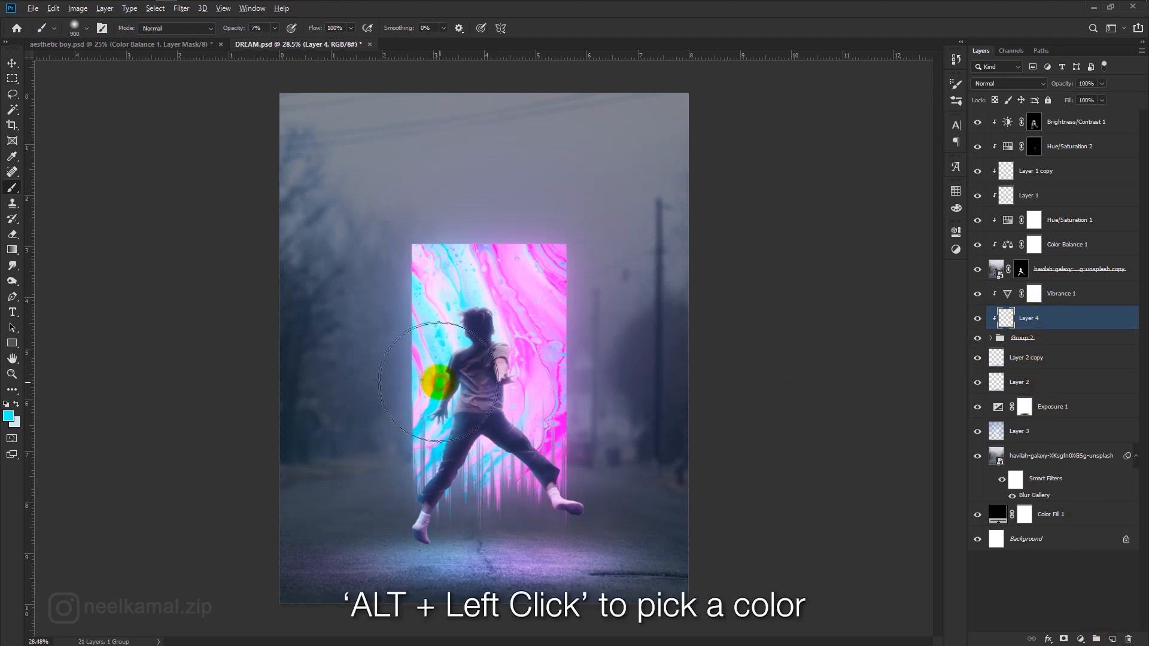
left_click_drag(429, 371, 414, 477)
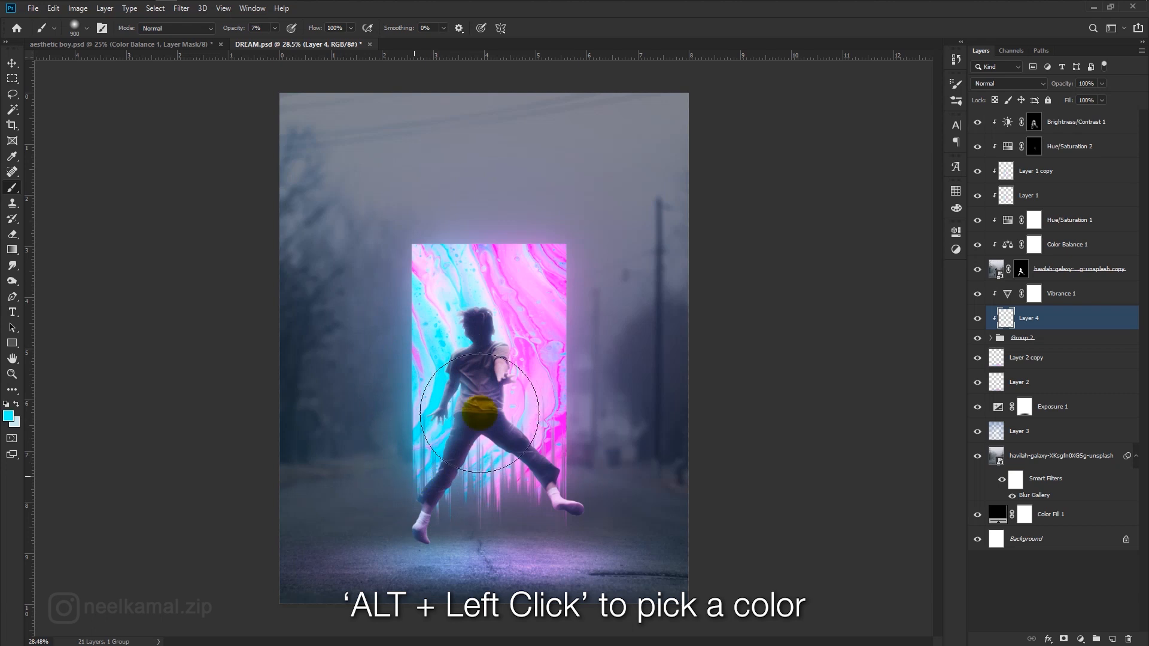
left_click(560, 326, "alt")
left_click_drag(560, 424, 556, 472)
left_click(483, 284, "alt")
left_click_drag(423, 263, 436, 294)
Step: Raise the brush opacity to 15% and brush sampled light pink over the upper pink part of the doorway
left_click(275, 28)
left_click_drag(227, 39, 231, 40)
left_click(524, 271, "alt")
left_click_drag(525, 270, 515, 280)
Step: Set Layer 4's blend mode to Screen and add more sampled pink and cyan glow to the lower doorway
left_click(1013, 81)
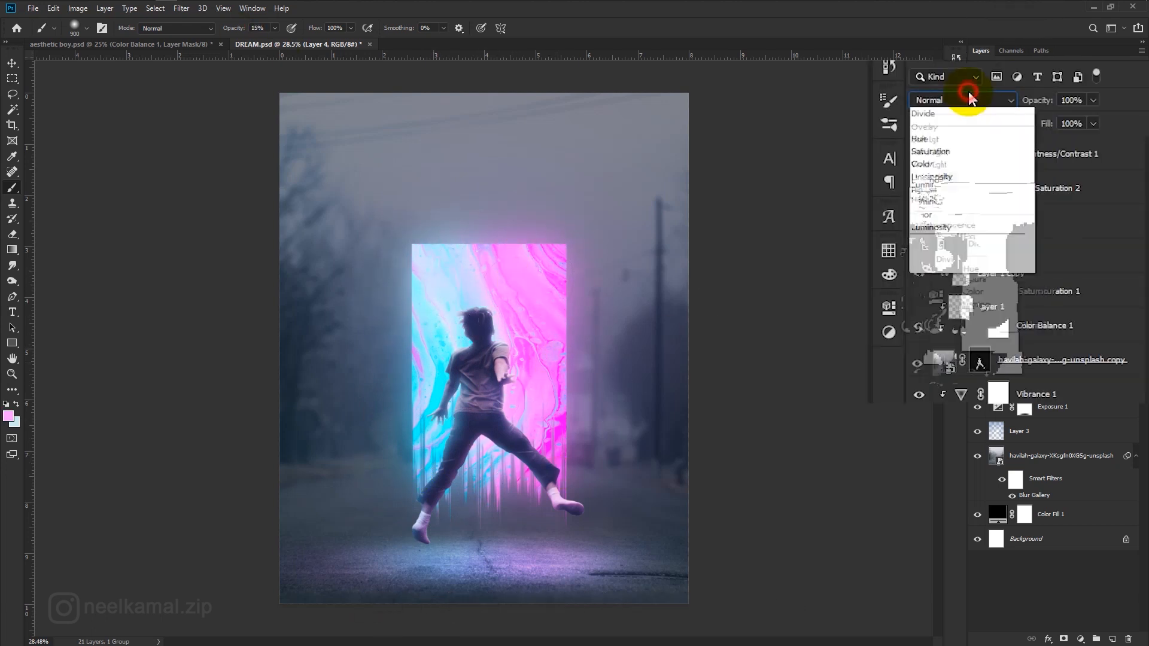
left_click(1040, 177)
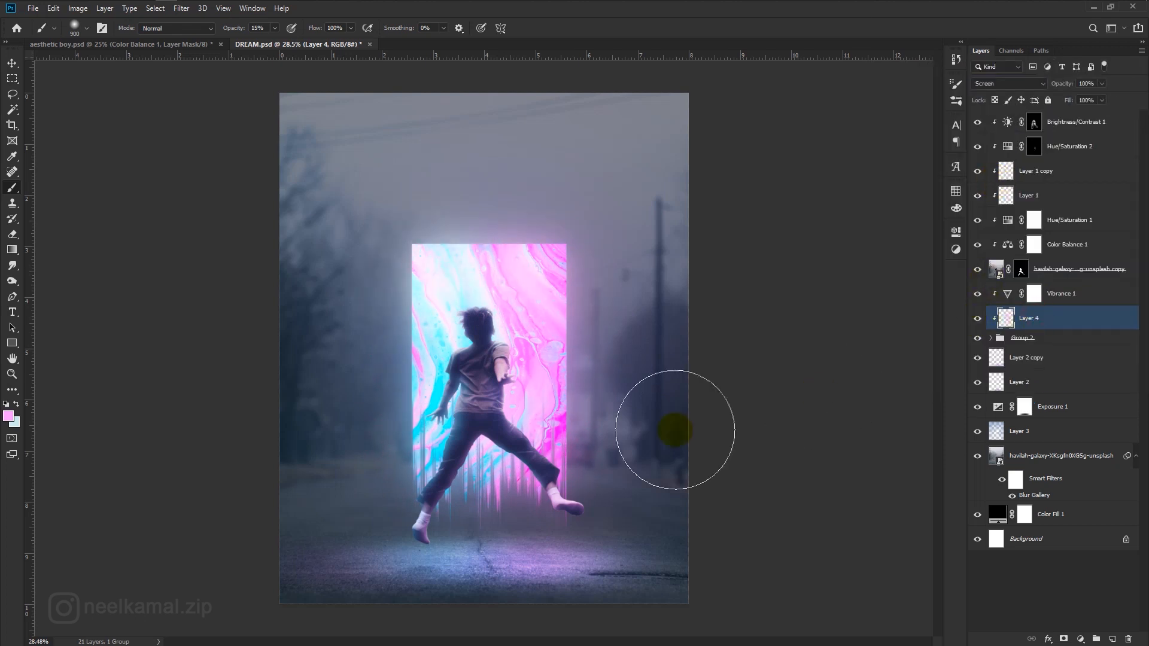
mouse_move(557, 430)
left_mouse_down()
mouse_move(533, 425)
mouse_move(538, 436)
left_mouse_up()
left_click(423, 405, "alt")
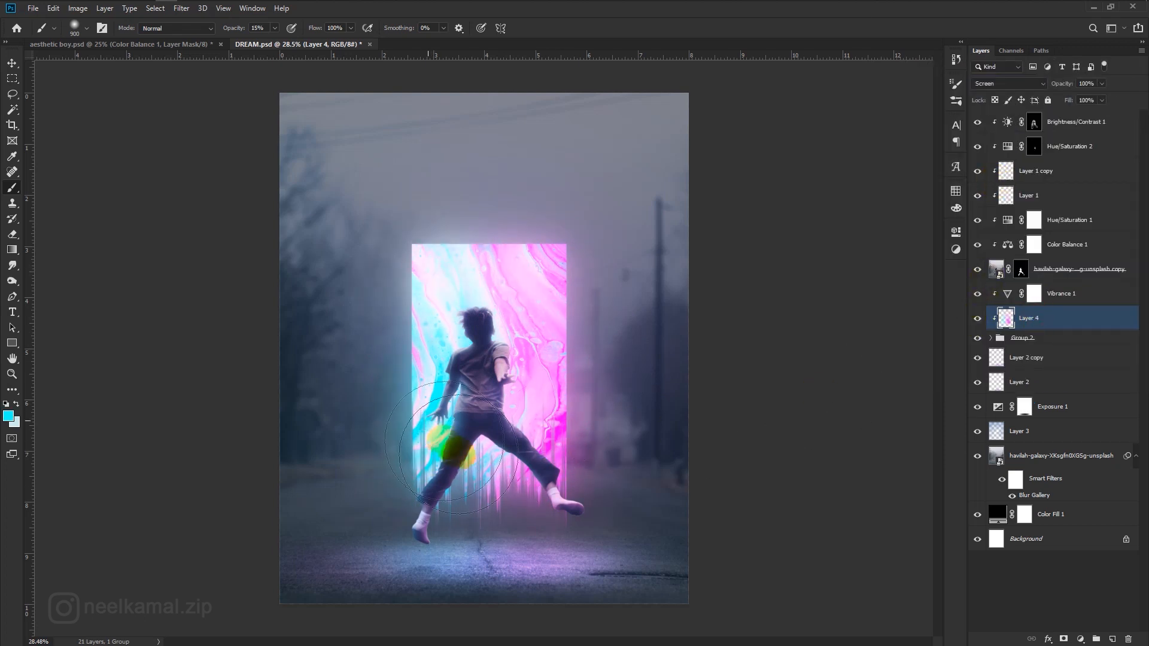
Step: Brush sampled light pink and cyan haze over the jumping figure on a new top layer and lower that layer's opacity
left_click(1059, 121)
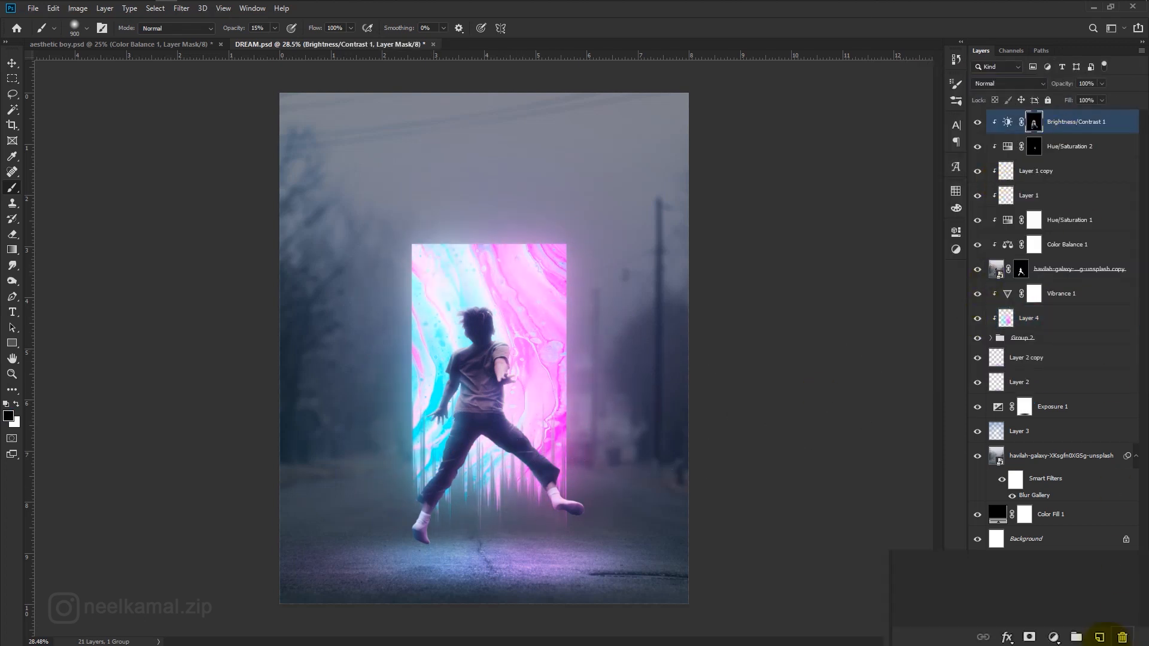
left_click(1099, 639)
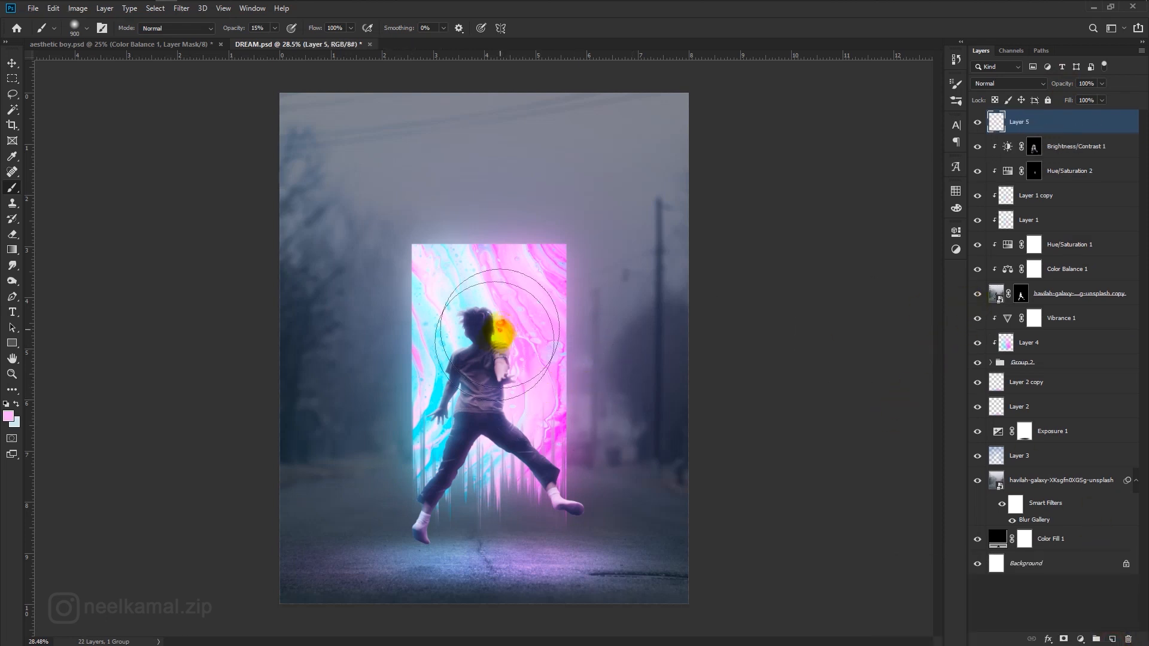
left_click_drag(499, 330, 539, 470)
left_click(455, 353, "alt")
mouse_move(437, 363)
left_mouse_down()
mouse_move(420, 490)
mouse_move(444, 467)
mouse_move(432, 331)
left_mouse_up()
left_click(12, 63)
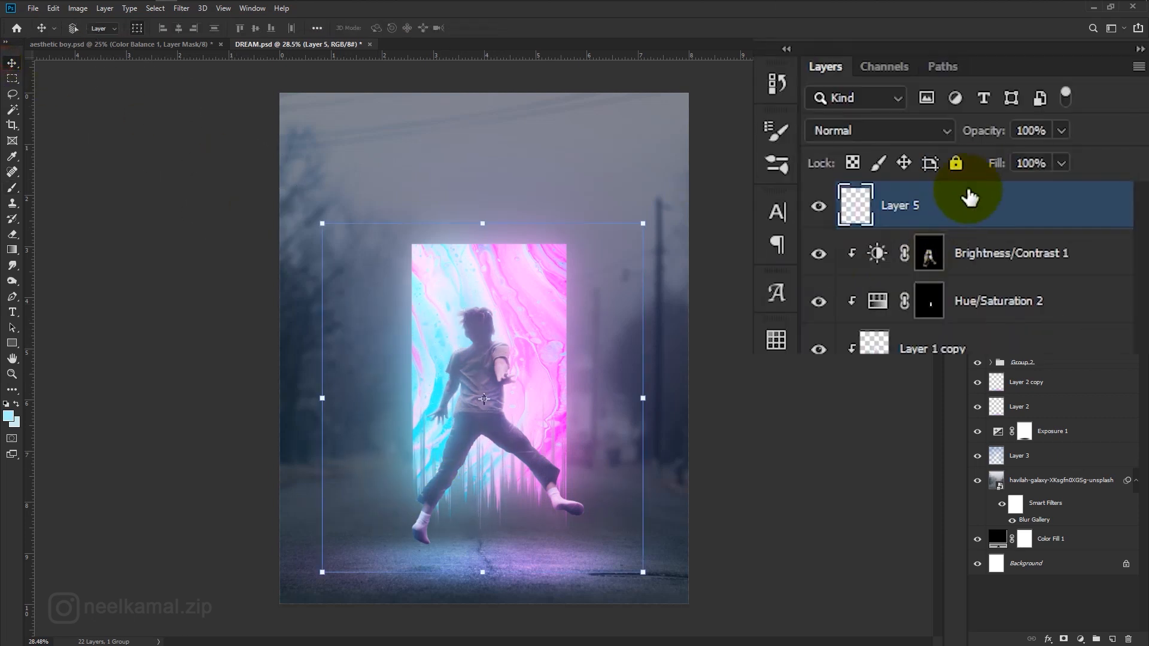
left_click_drag(981, 136, 945, 137)
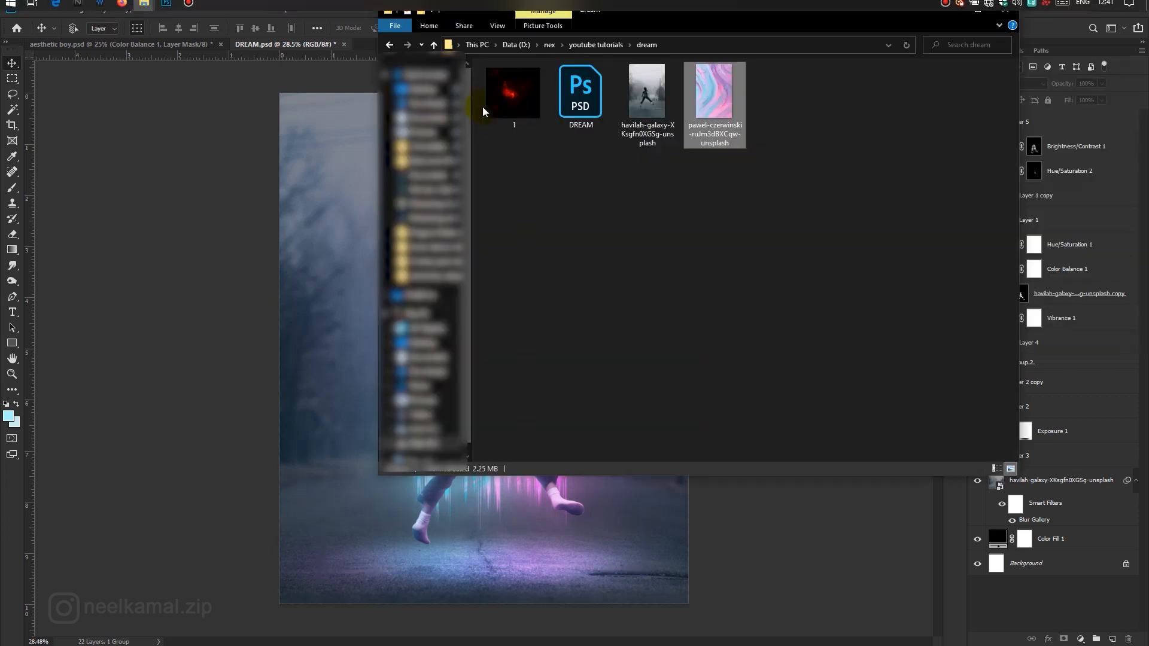
Step: Place the red particle image 1 from the dream folder into the composite and set its blend mode to Screen
left_click(511, 116)
left_click_drag(502, 123, 339, 299)
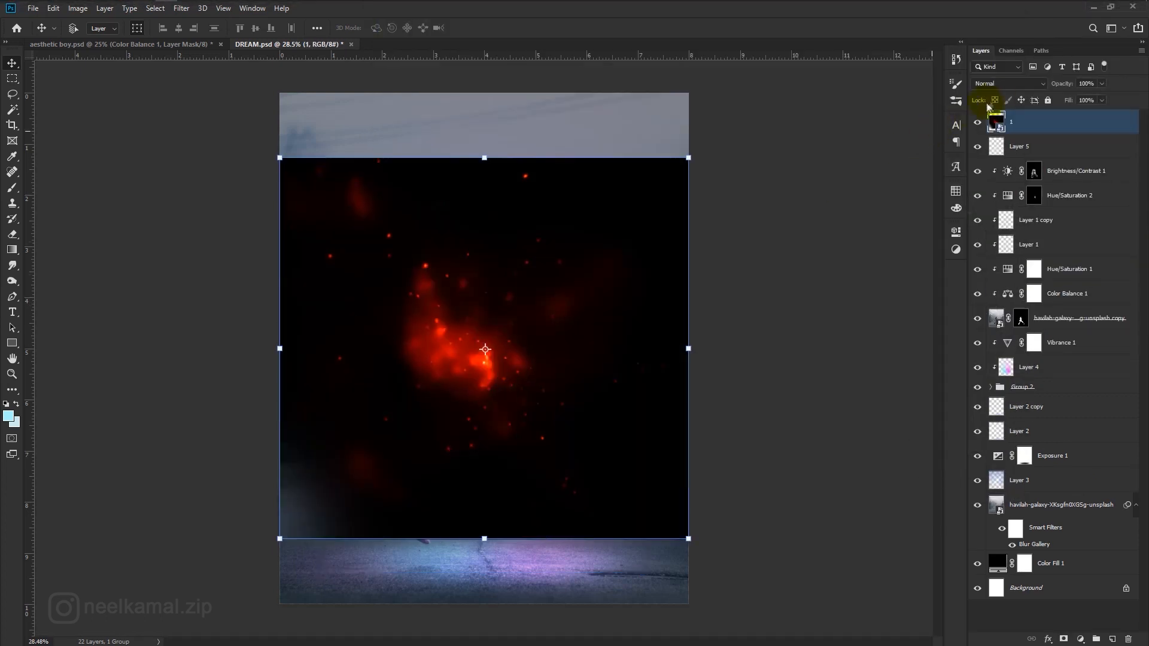
left_click(1009, 84)
left_click(1011, 233)
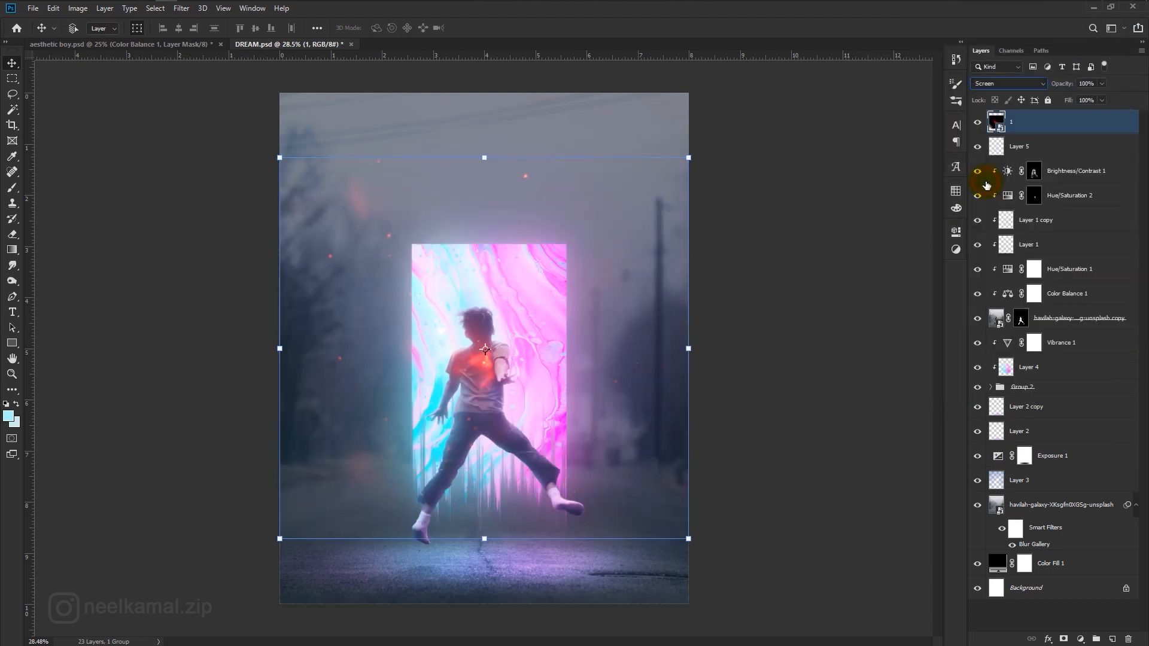
Step: Scale the particle layer to about 3.7 by 3.5 in over the doorway's upper left and offset a duplicate toward its lower right
left_click_drag(688, 158, 586, 265)
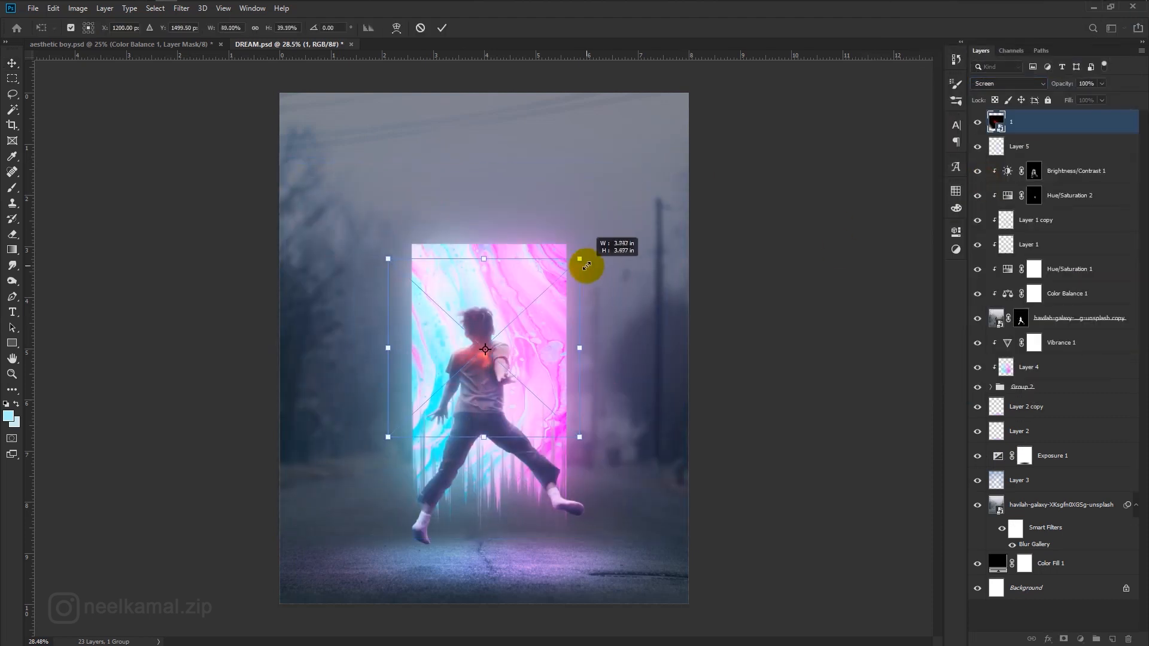
left_click_drag(541, 333, 513, 320)
key("Return")
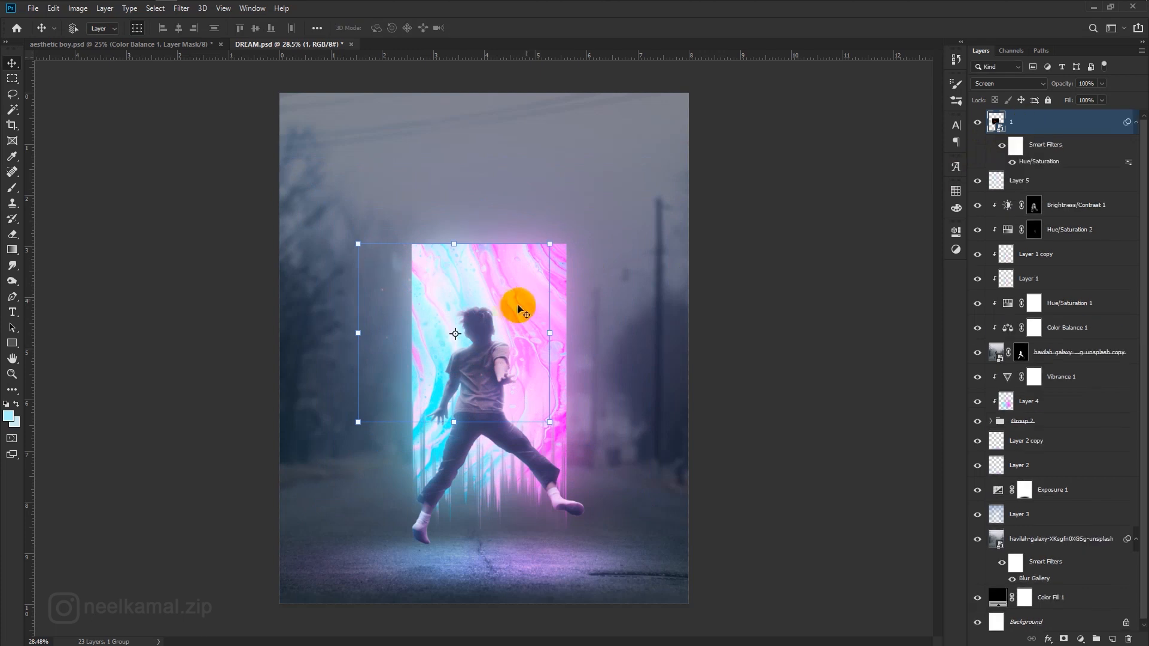
left_click_drag(429, 312, 518, 380)
key("ctrl+j")
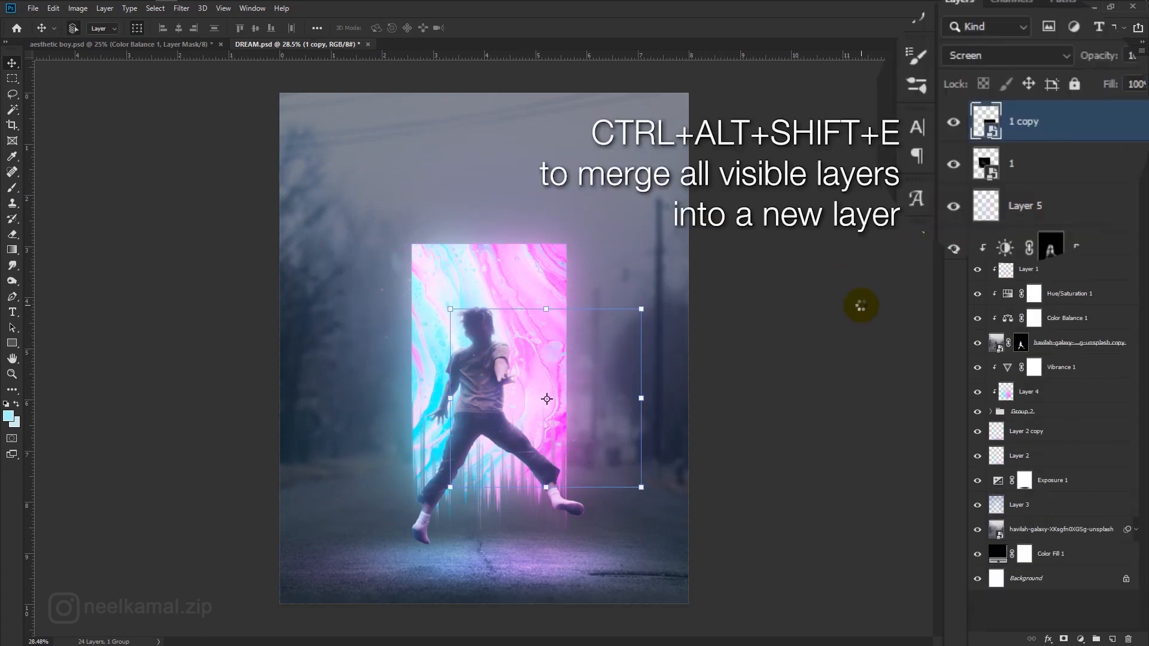
Step: Merge all visible layers into a new top layer and convert that layer to a smart object
key("ctrl+alt+shift+e")
right_click(1037, 124)
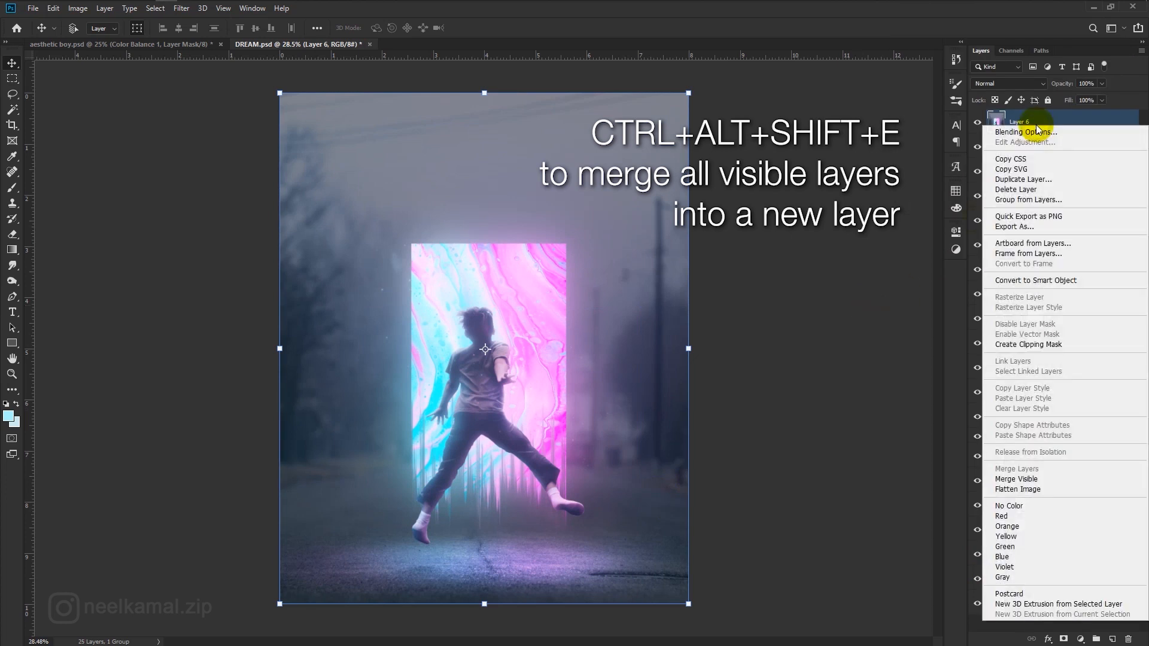
left_click(1045, 281)
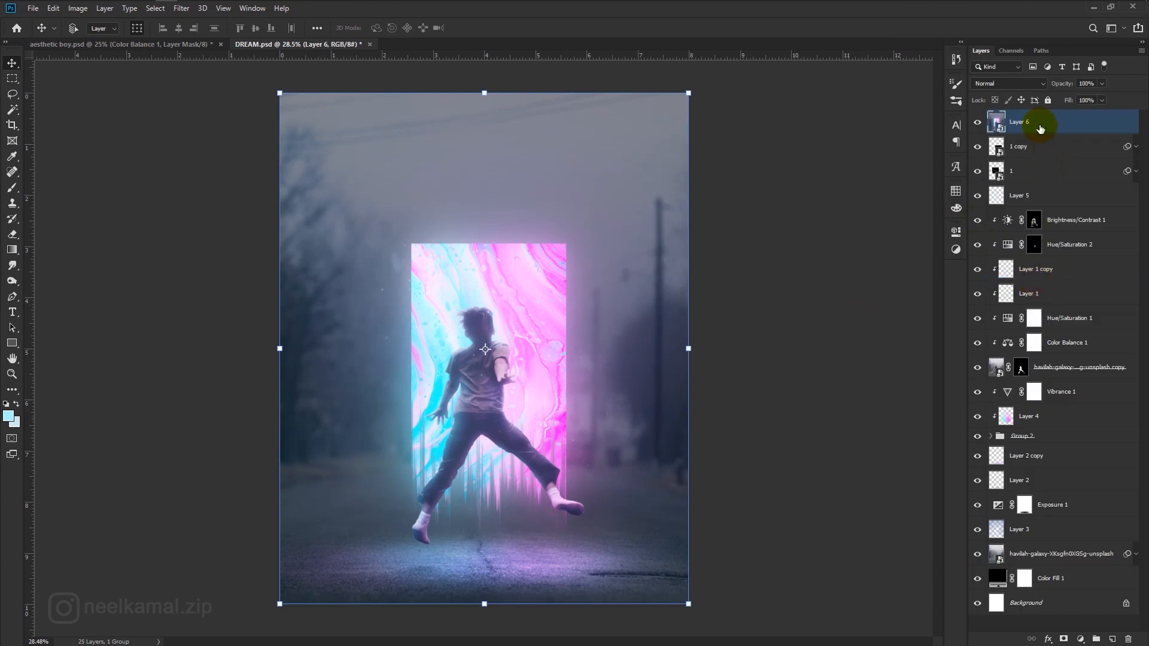
Step: Start a Camera Raw filter on Layer 6 with Contrast +13, Highlights +15, Vibrance +25 and Clarity +21
left_click(186, 13)
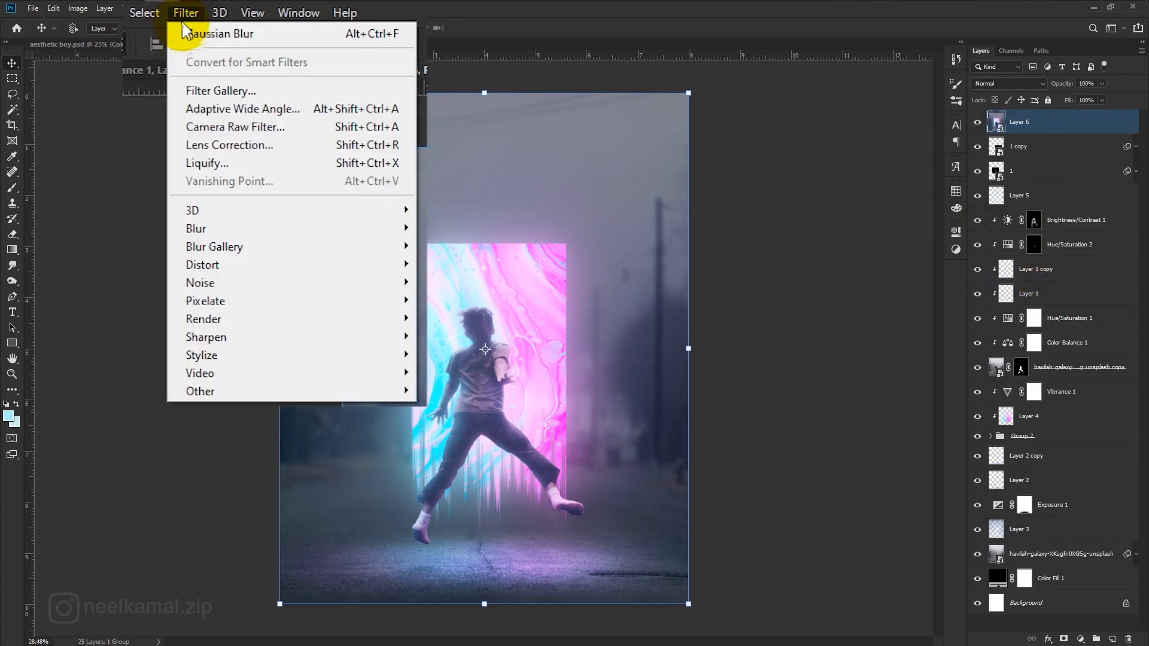
left_click(197, 127)
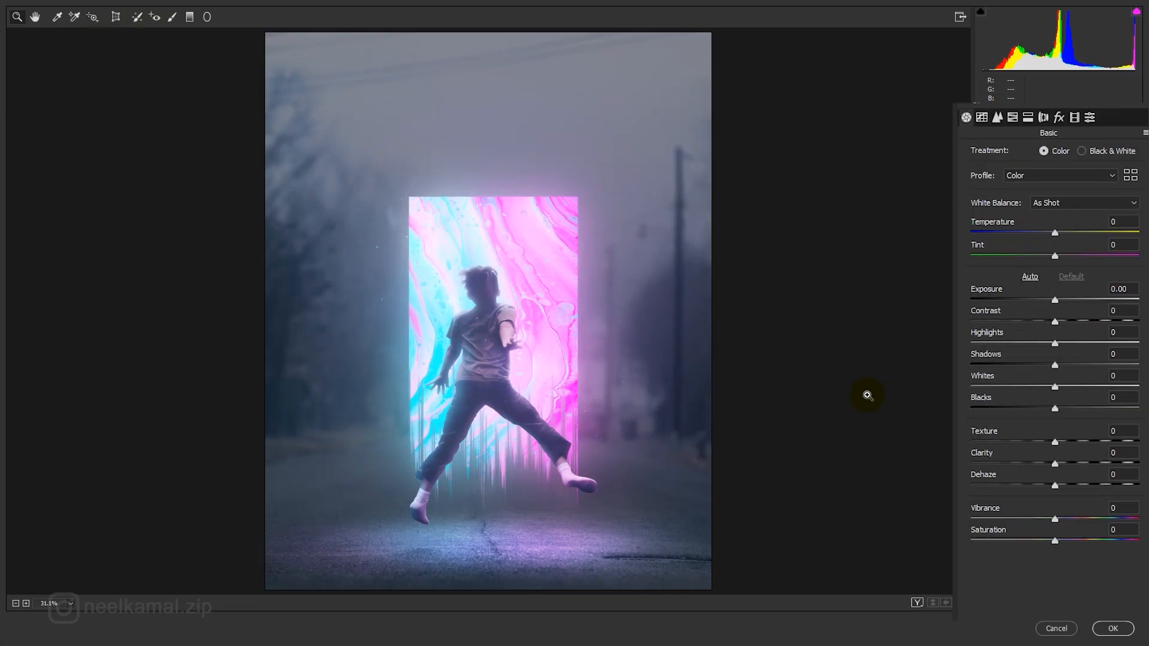
left_click_drag(1055, 321, 1076, 345)
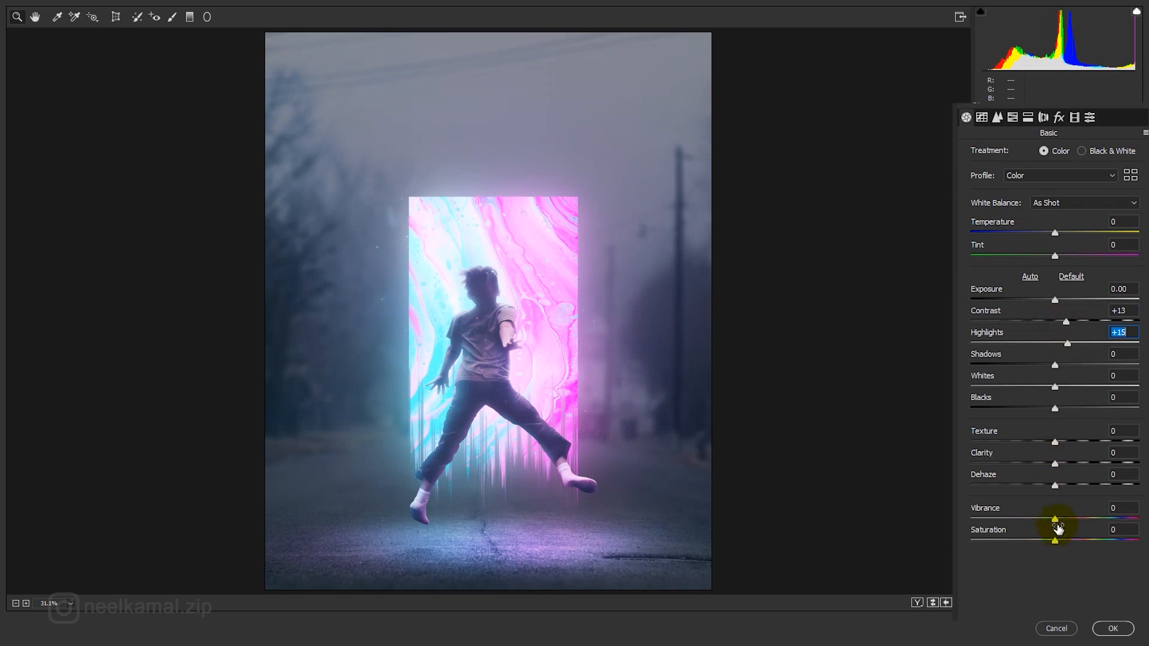
left_click_drag(1056, 519, 1078, 519)
left_click_drag(1055, 464, 1068, 468)
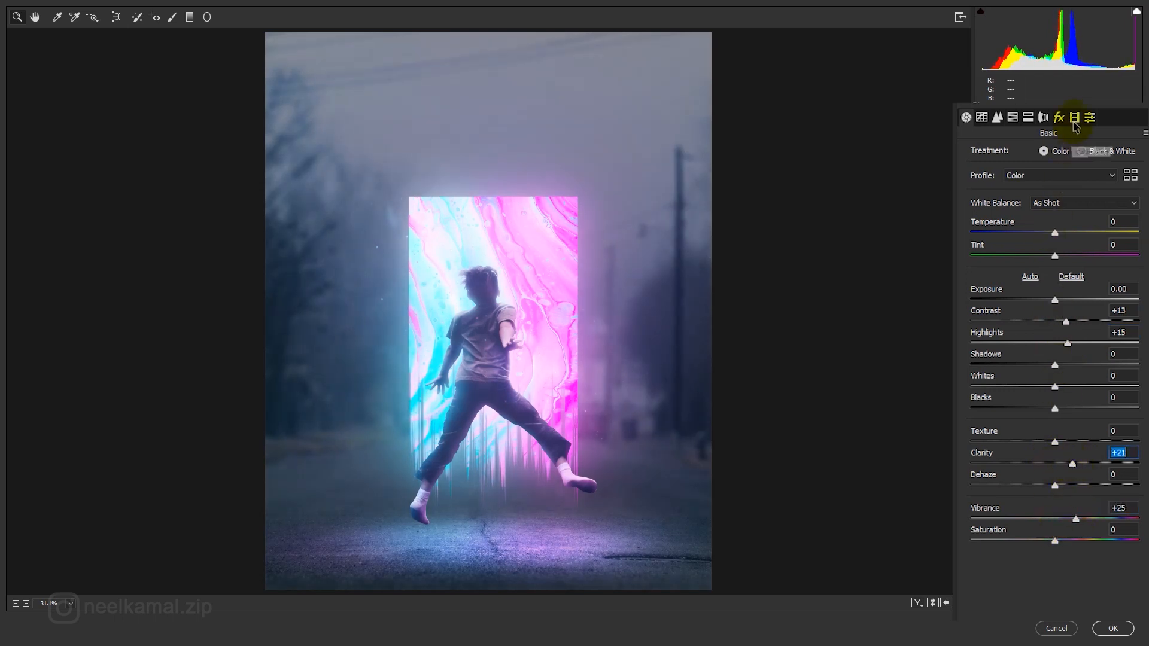
Step: Calibrate the primary hues in Camera Raw to Red -18, Green +23 and Blue -4
left_click(1075, 117)
left_click_drag(1056, 251, 1039, 251)
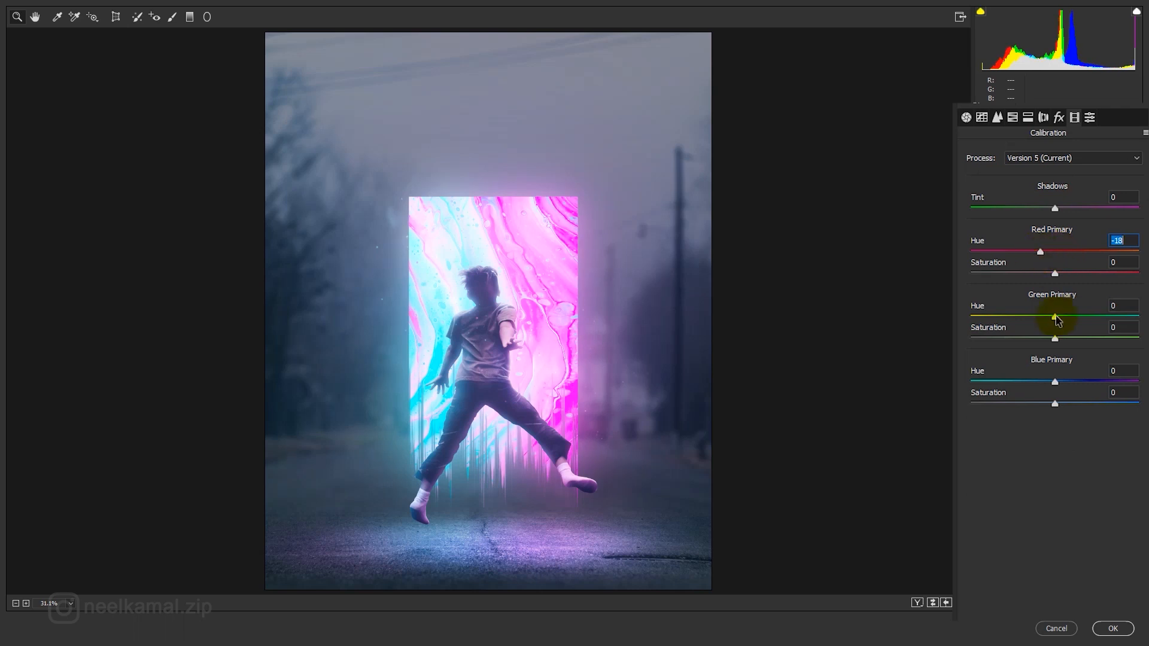
left_click_drag(1057, 317, 1075, 318)
left_click_drag(1057, 383, 1054, 385)
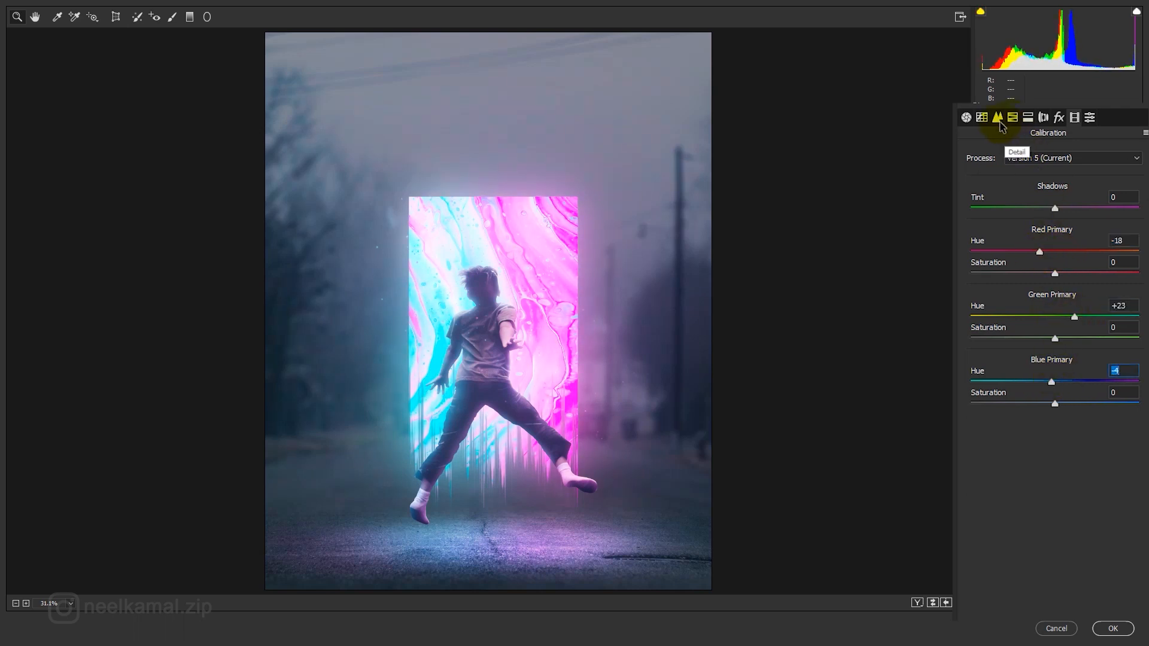
Step: Set Blacks to -13, Tint to +11 and Temperature to -7, apply the filter, and compare the image with and without Layer 6
left_click(966, 117)
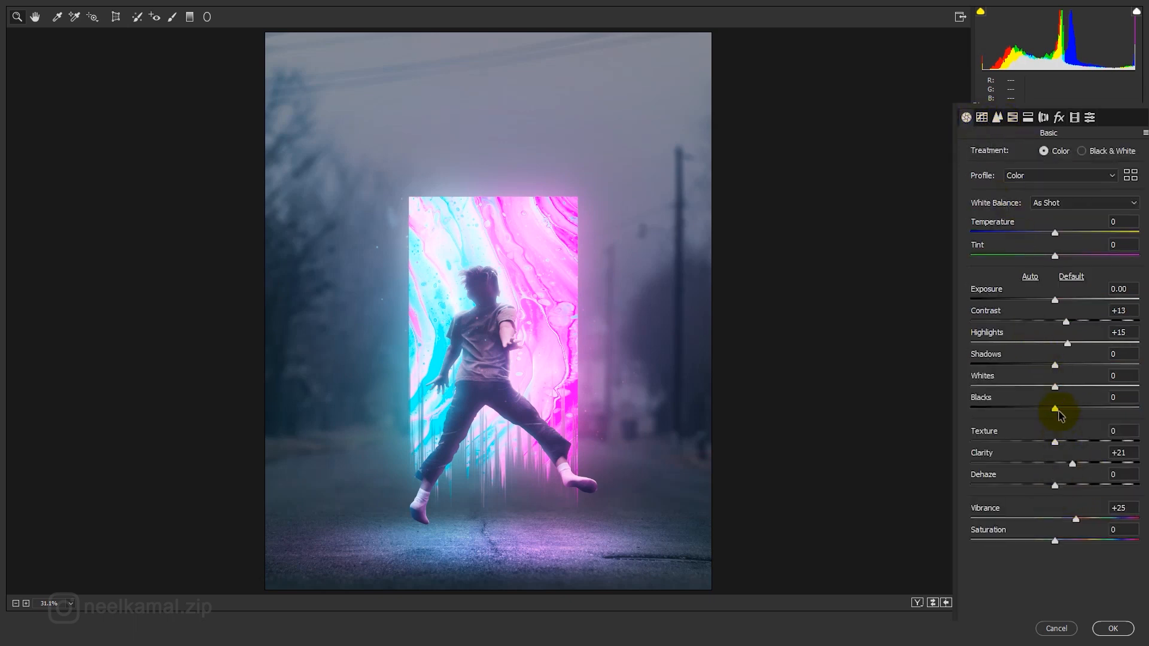
left_click_drag(1058, 413, 1044, 413)
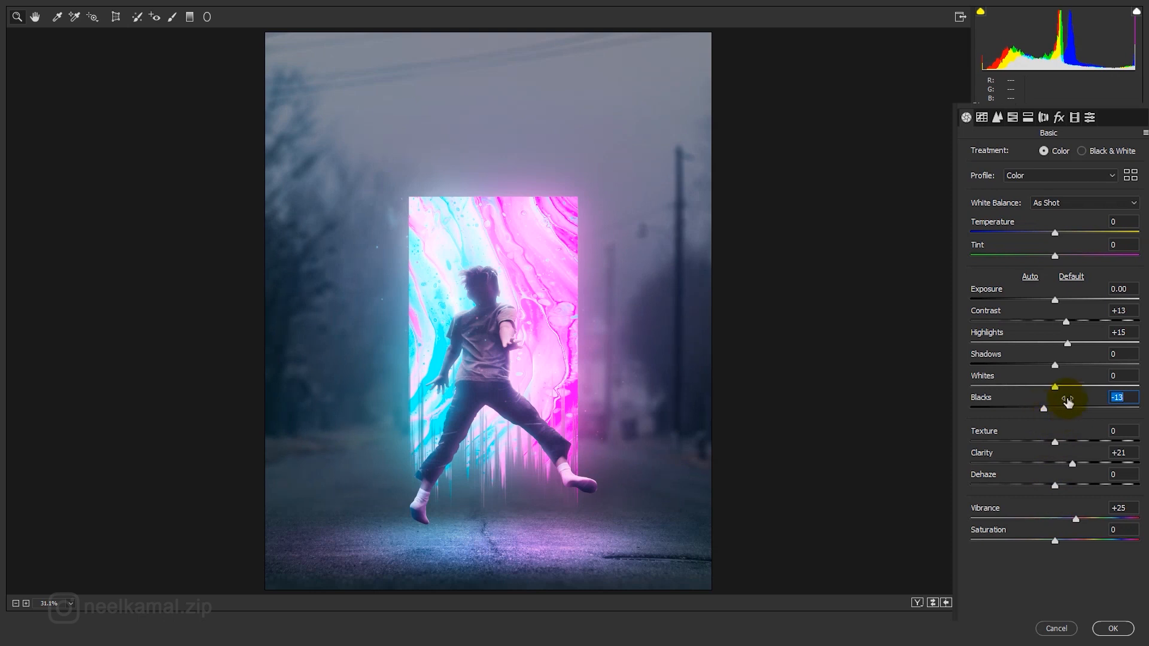
left_click_drag(1055, 255, 1053, 239)
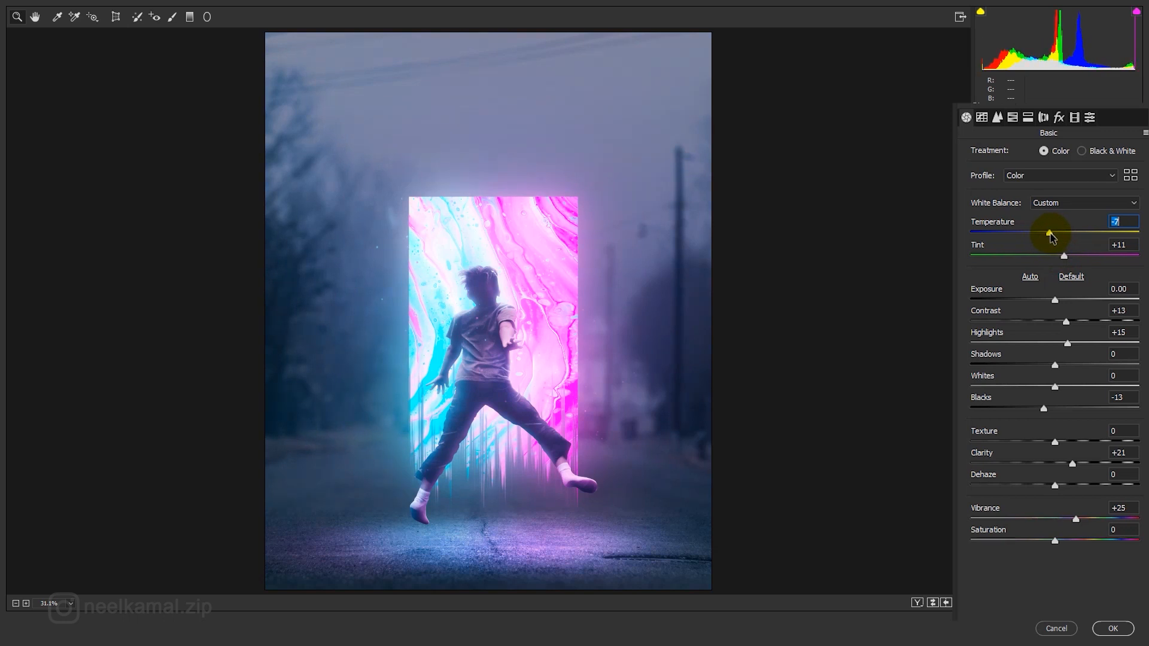
left_click(934, 603)
left_click(934, 603)
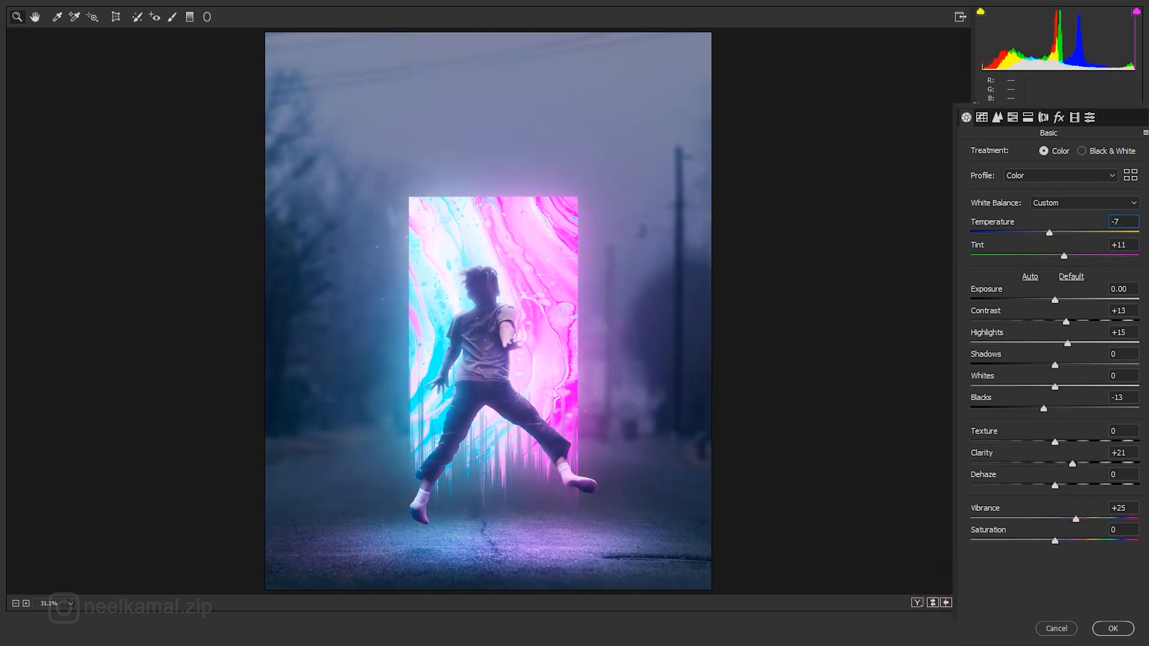
left_click(1115, 631)
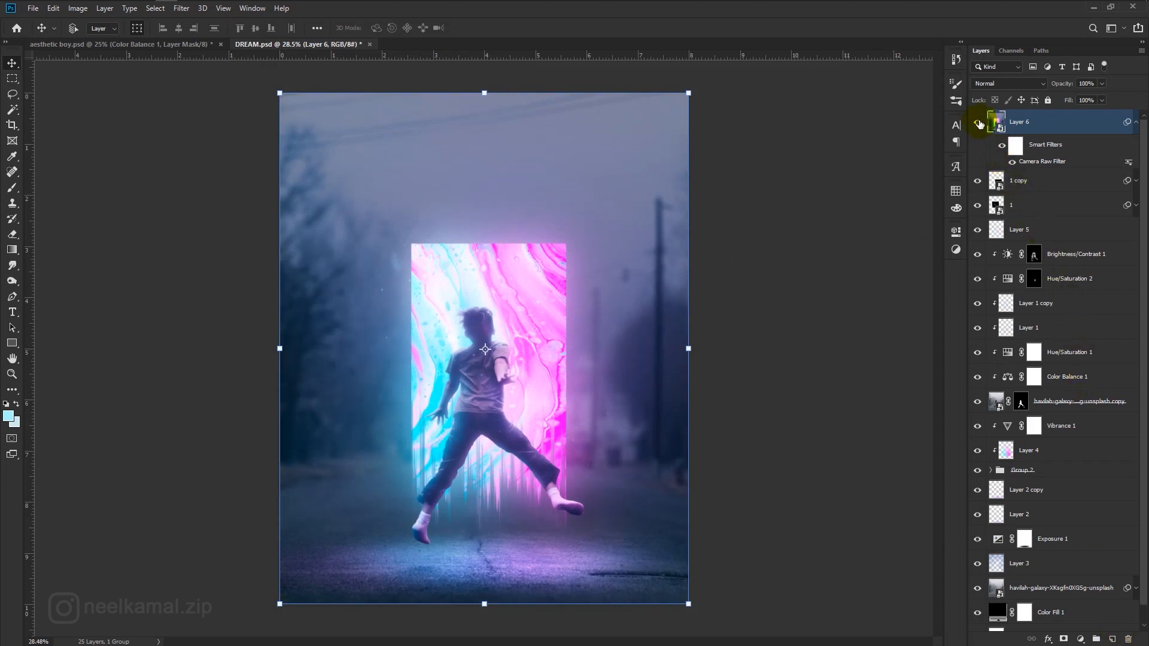
left_click(979, 124)
left_click(979, 124)
left_click(979, 124)
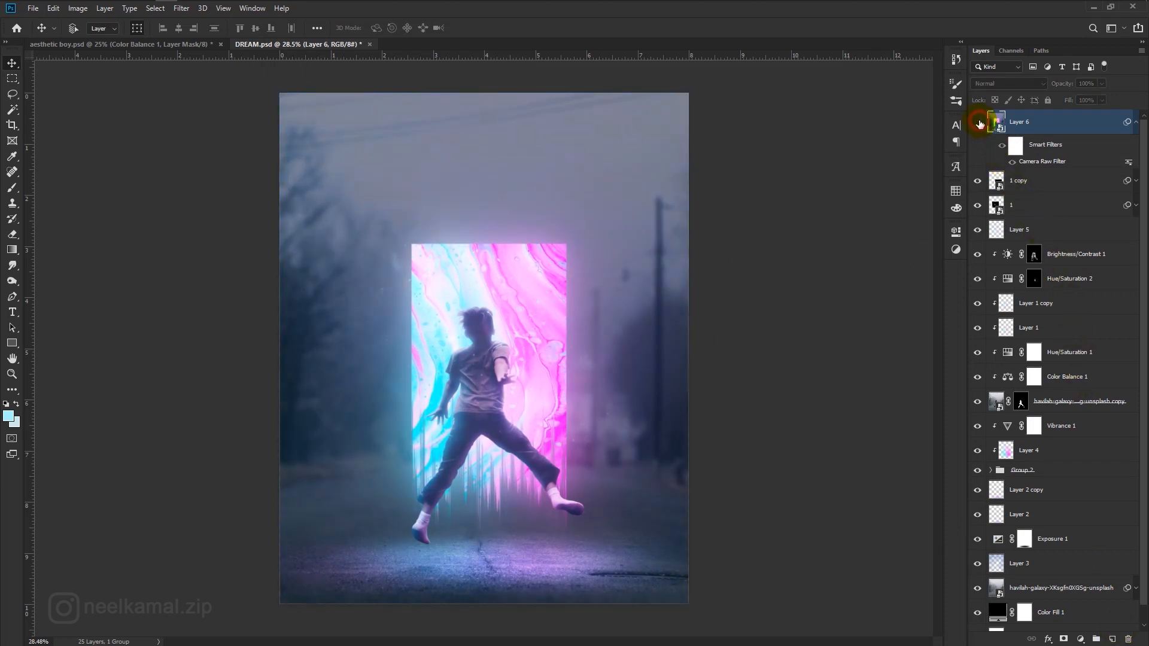
left_click(980, 124)
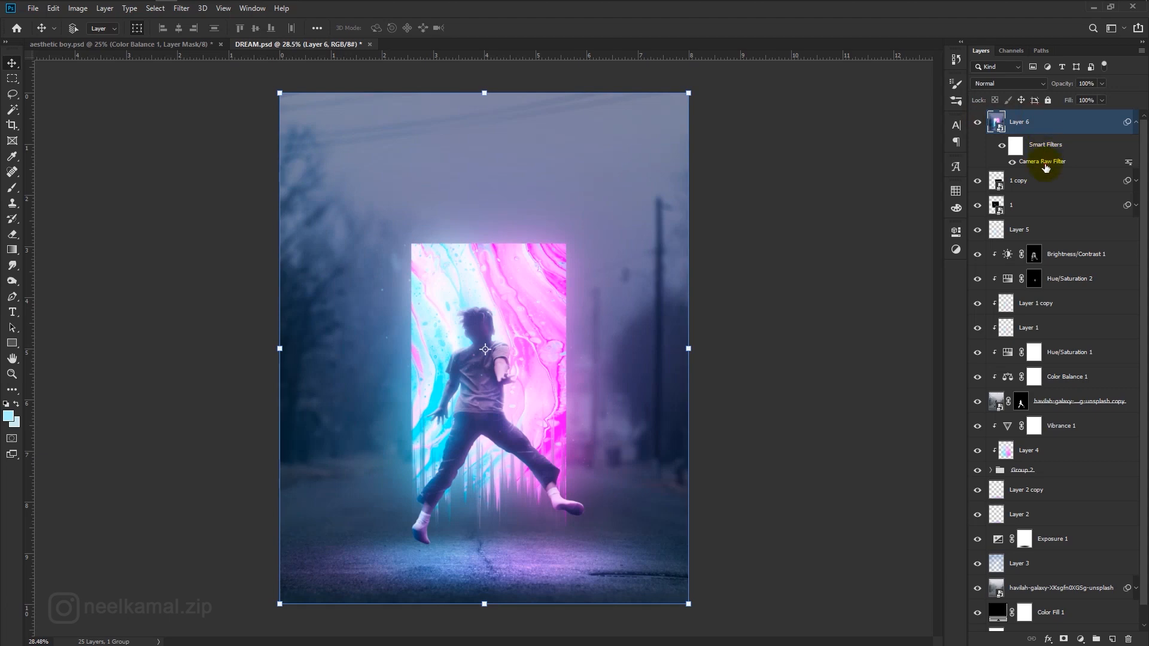
Step: Reopen Layer 6's Camera Raw filter and set the lens distortion amount to +29
double_click(1043, 161)
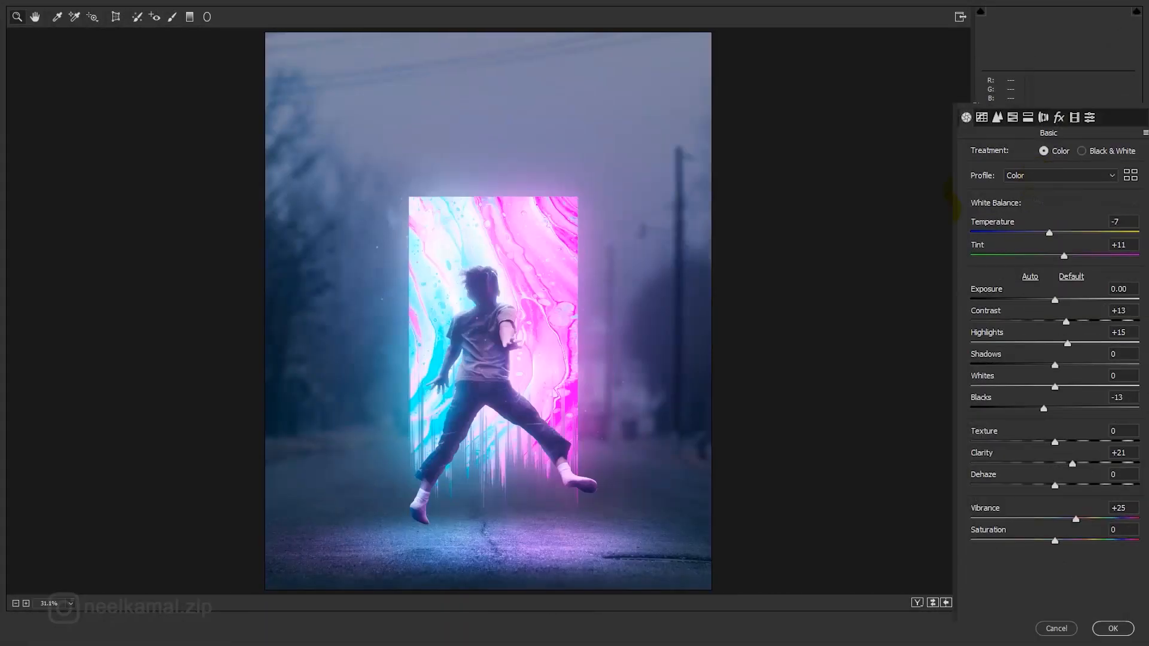
left_click(1043, 118)
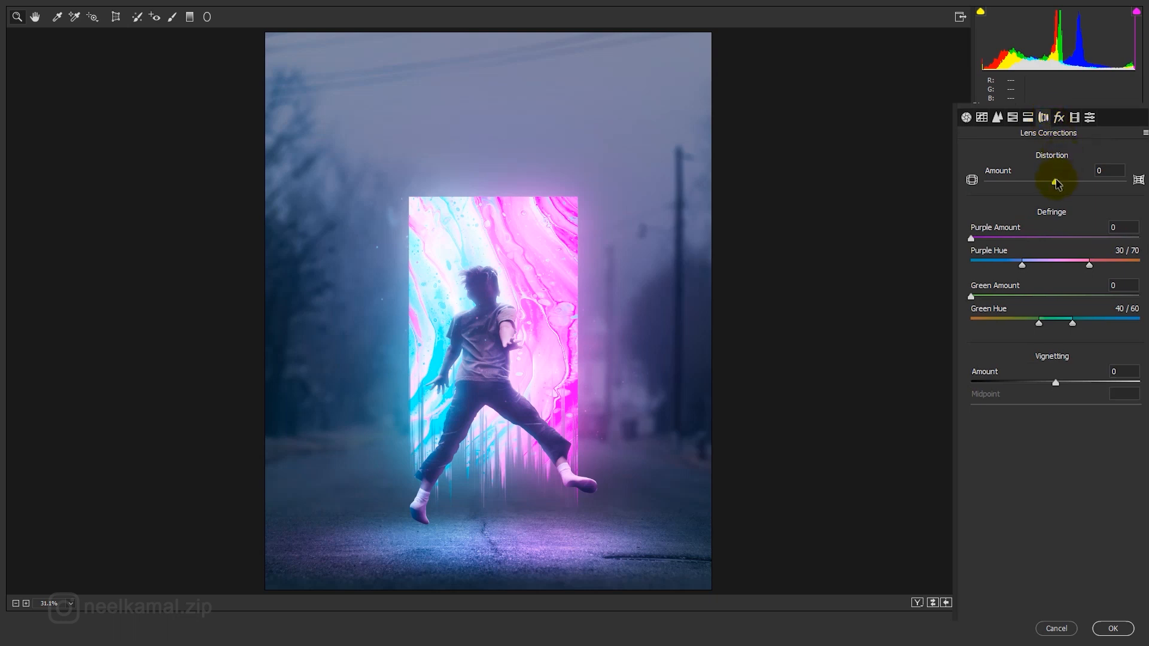
left_click_drag(1057, 184, 1077, 188)
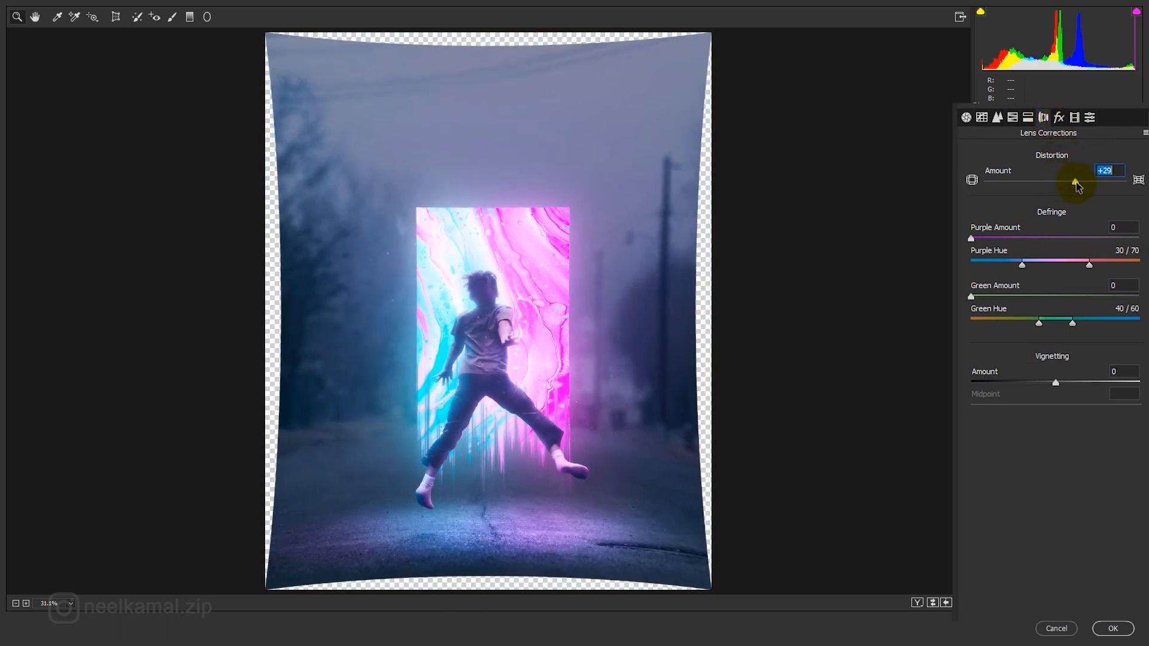
Step: Scale the distorted image to 108 in Camera Raw's transform settings, apply it, and compare the image with and without Layer 6
left_click(118, 20)
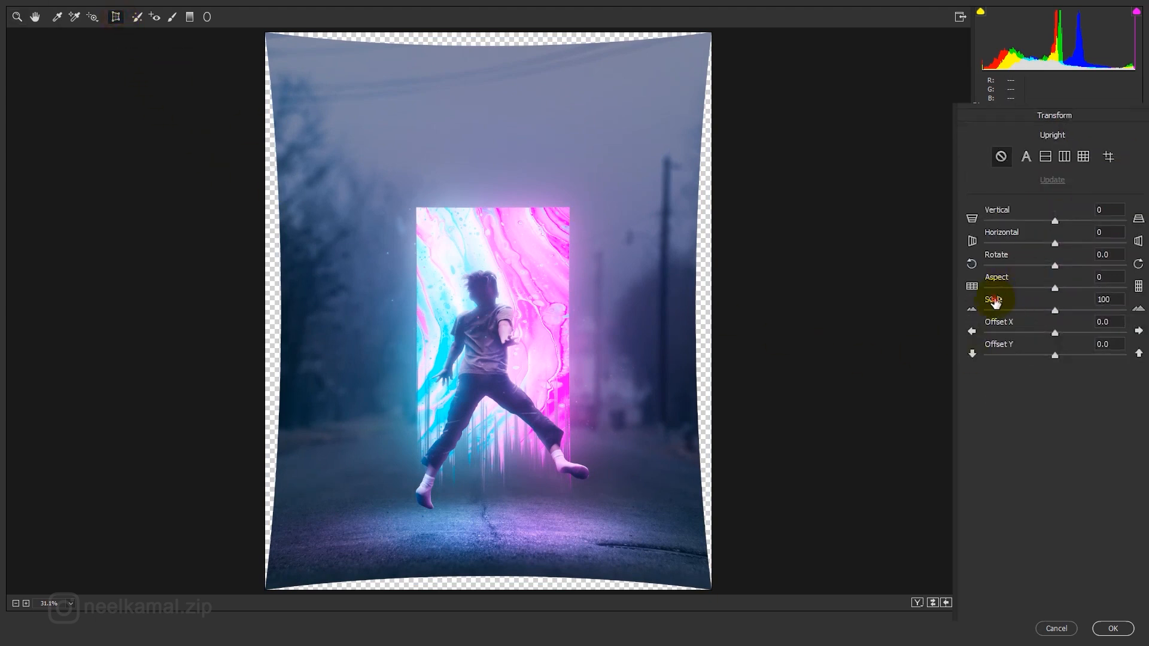
left_click_drag(997, 299, 997, 303)
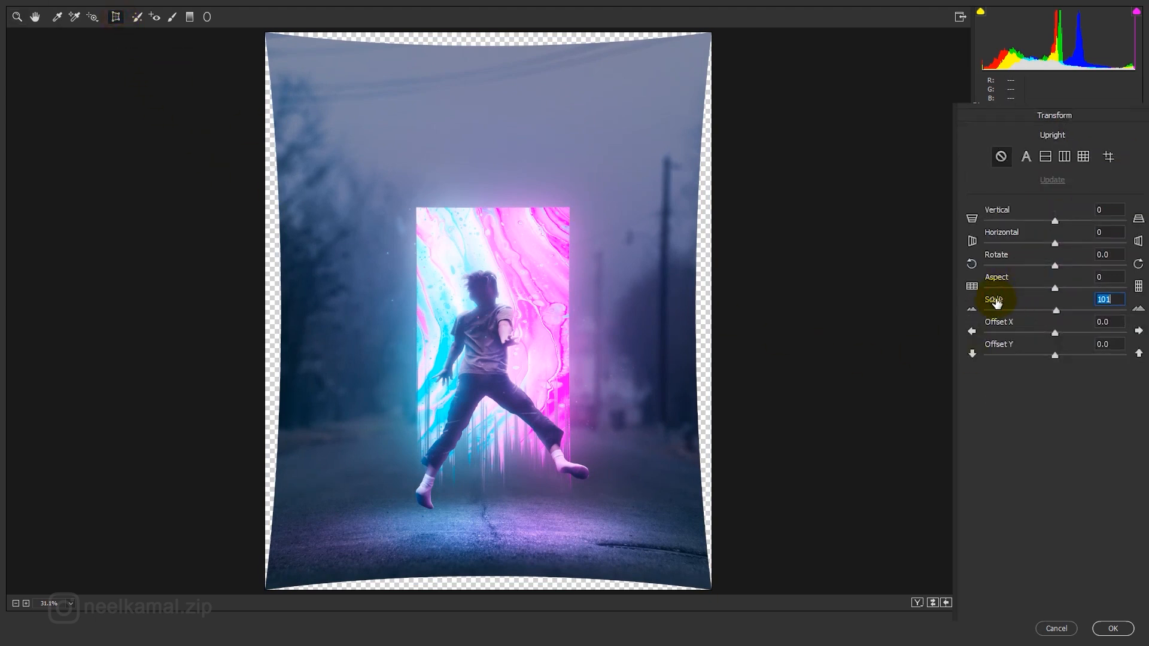
left_click(932, 602)
left_click(932, 602)
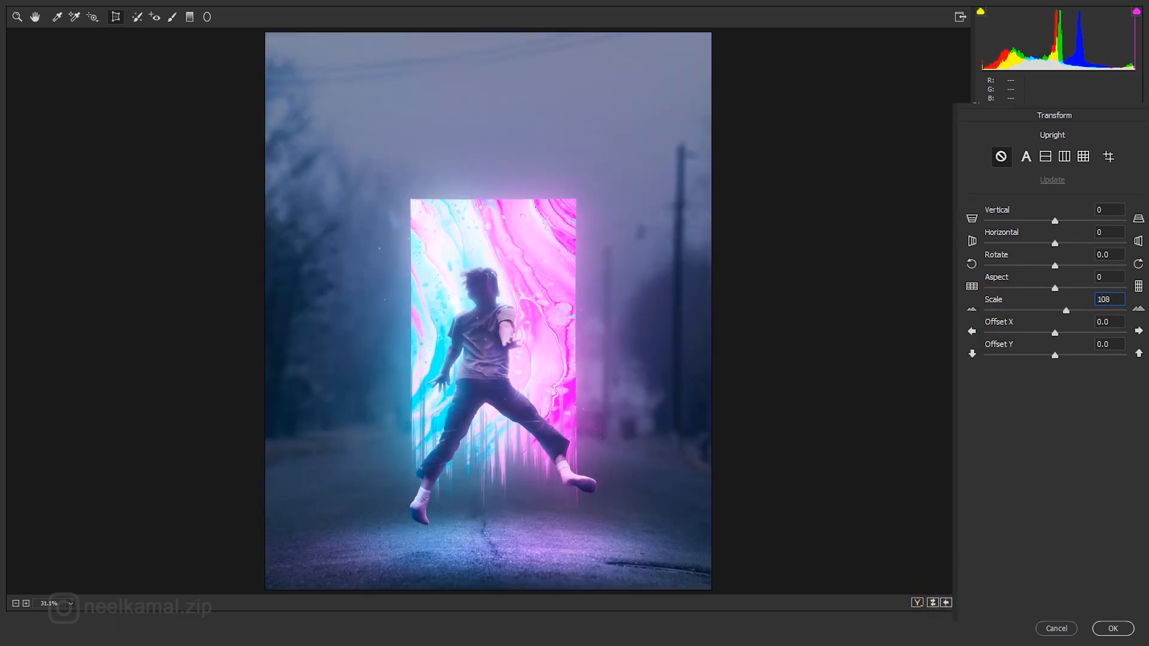
left_click(1107, 630)
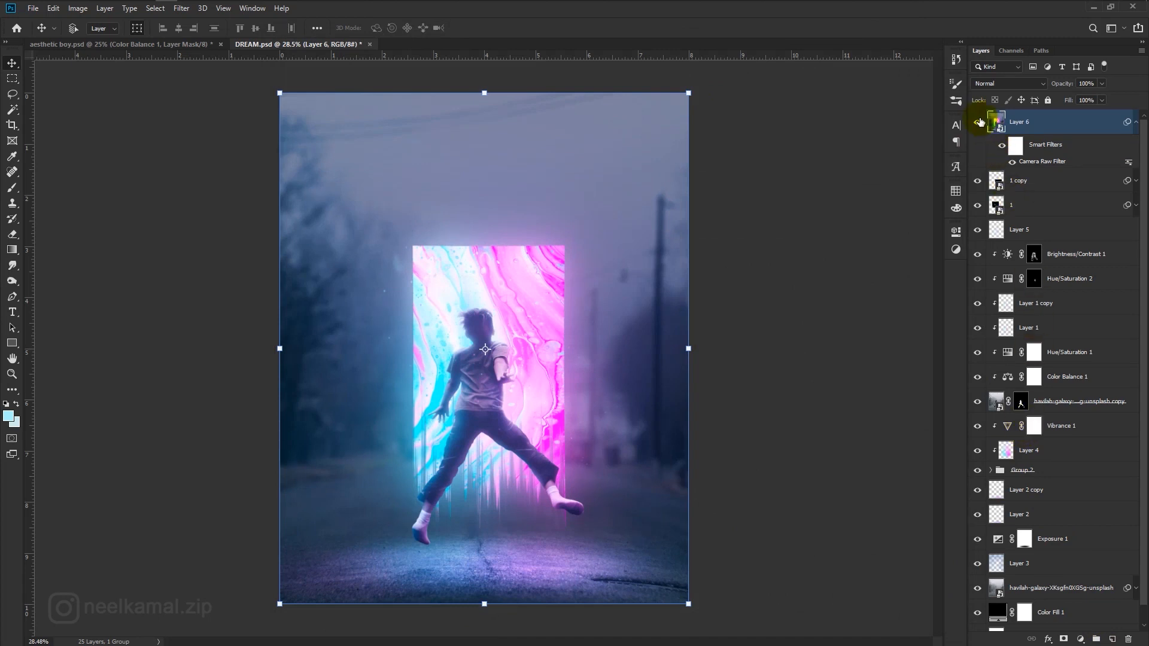
left_click(979, 121)
left_click(979, 122)
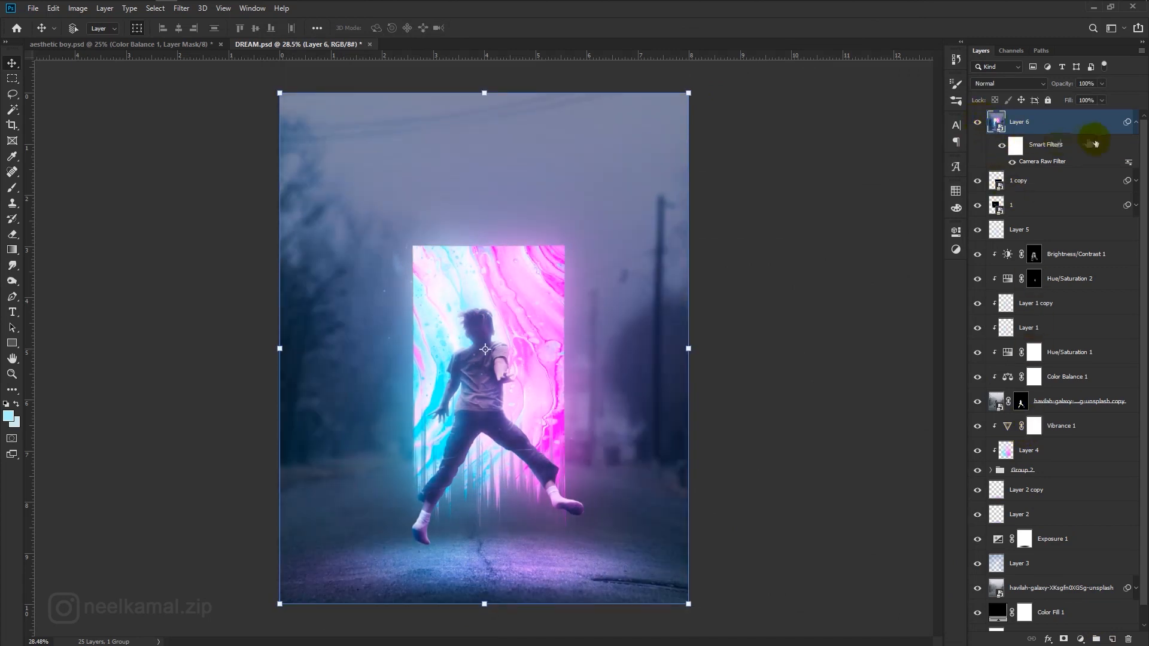
left_click(1136, 122)
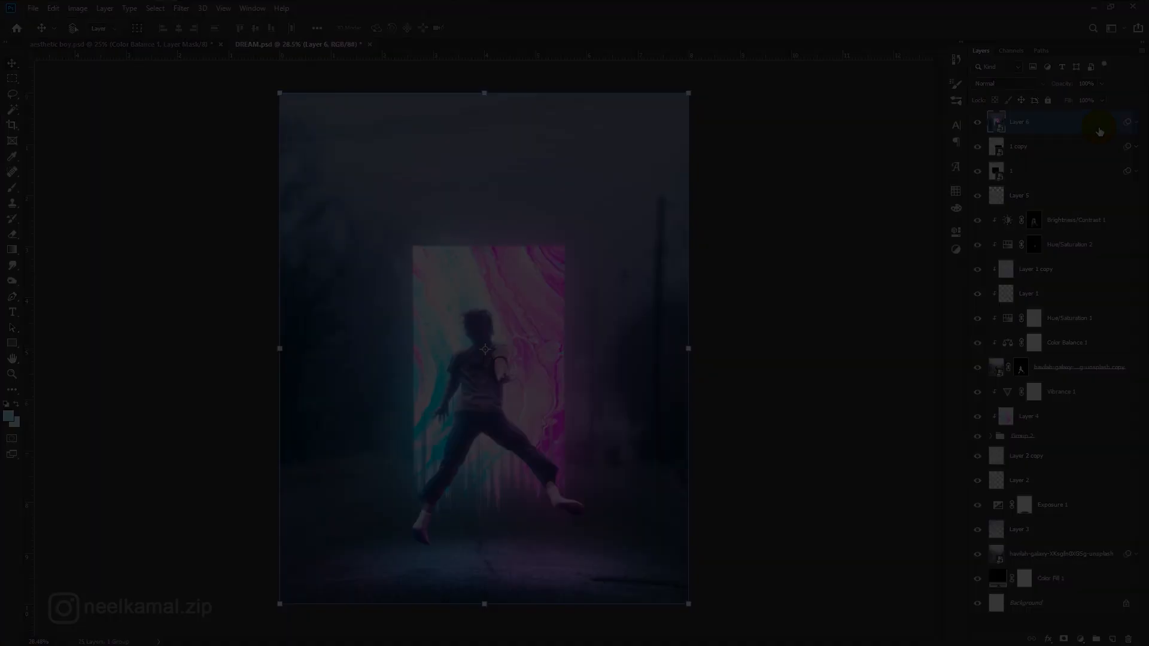